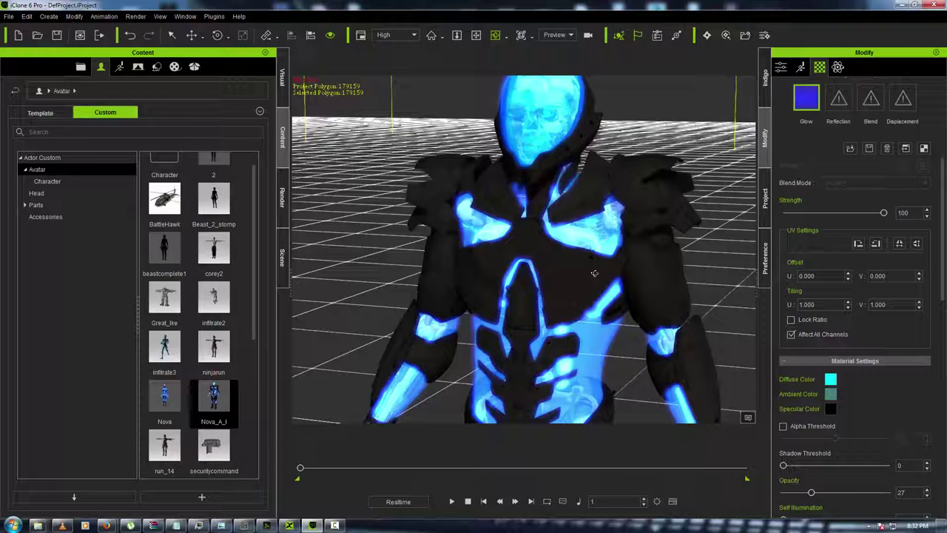
Examine the glowing Nova_A_I character's helmet, chest, side, back and full body from several angles.
left_click_drag(594, 274, 646, 250)
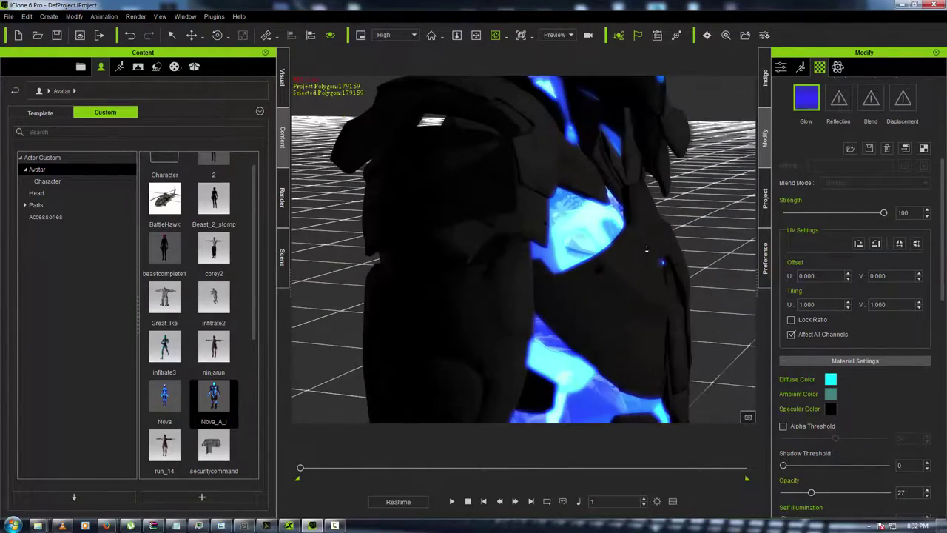
right_click_drag(643, 232, 637, 343)
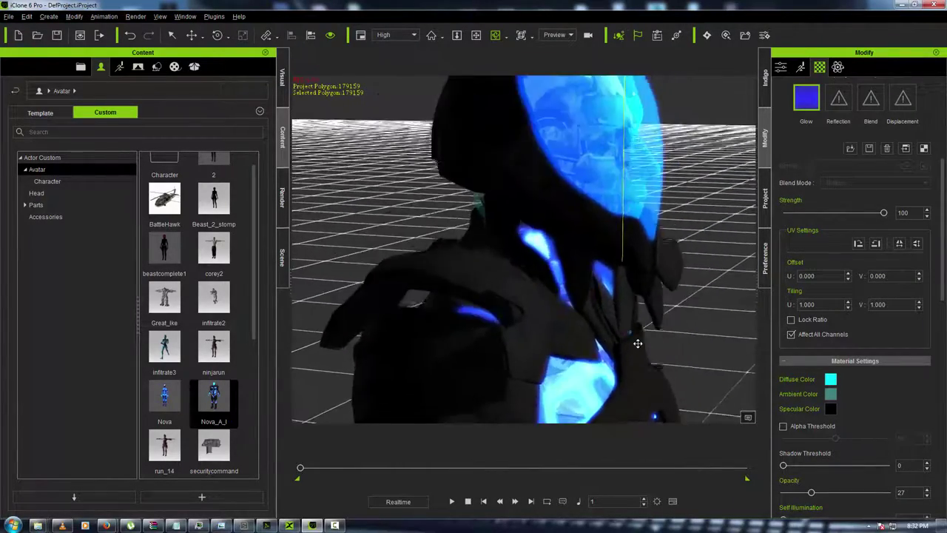
right_click_drag(645, 291, 649, 288)
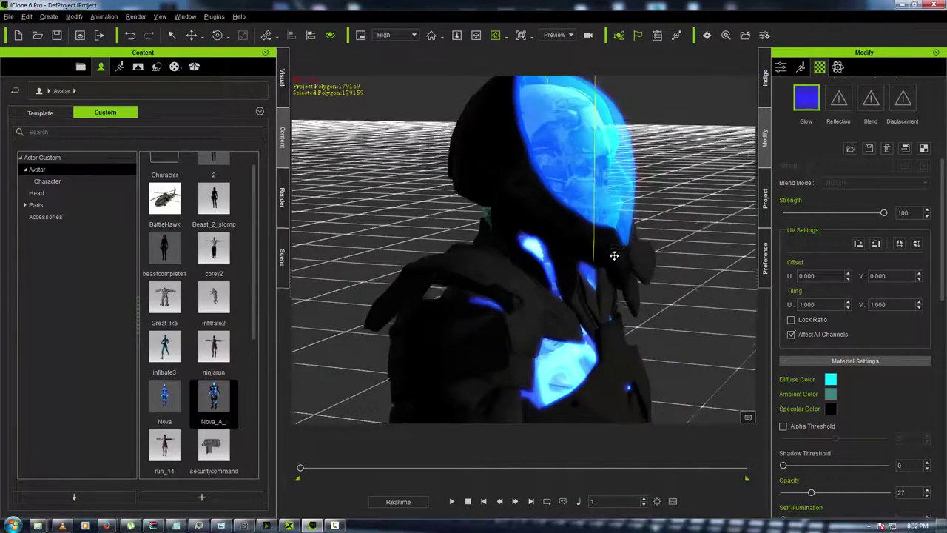
right_click_drag(614, 255, 633, 222)
right_click_drag(454, 242, 535, 277)
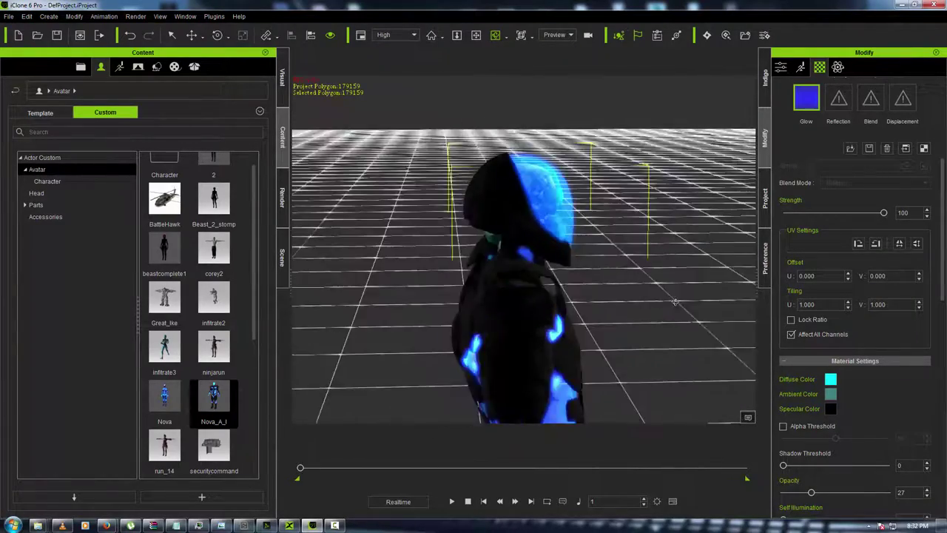
right_click_drag(462, 314, 603, 305)
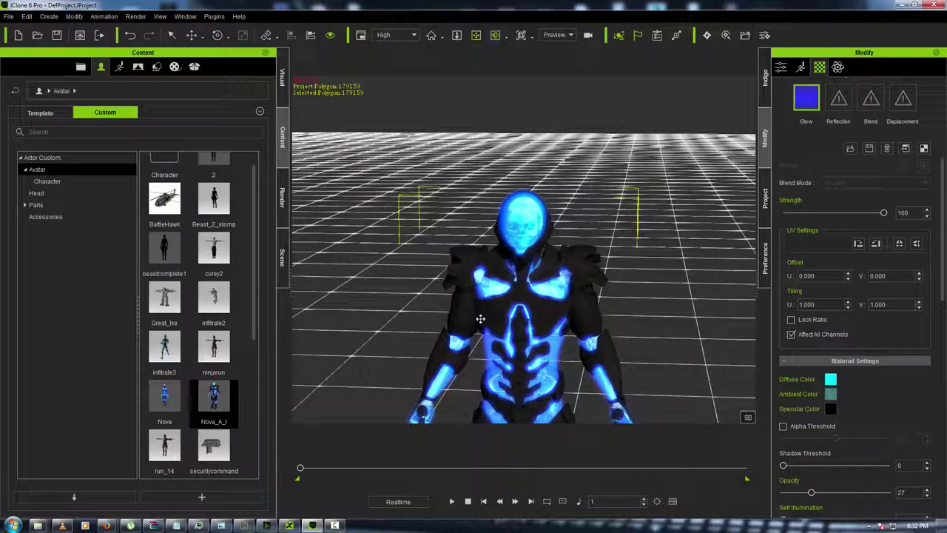
scroll(480, 260, "down", 3)
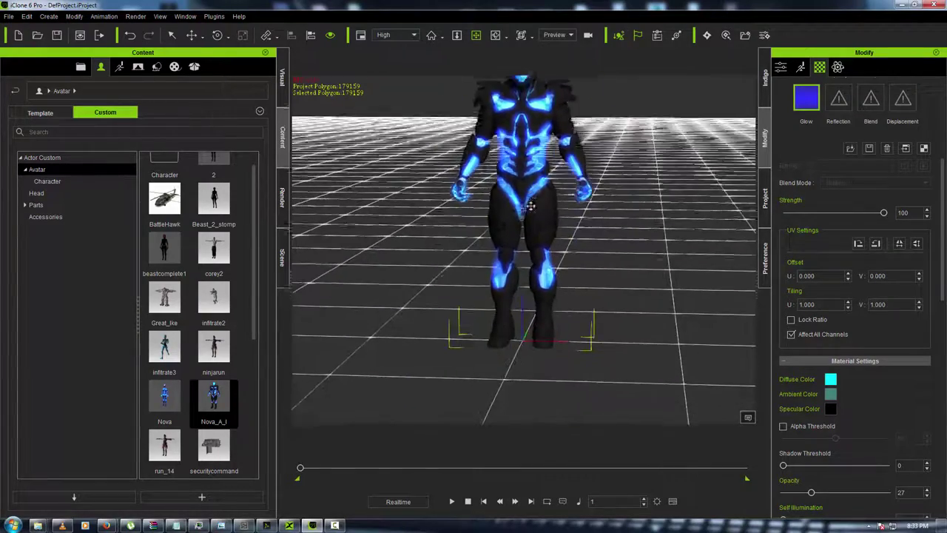
right_click_drag(548, 258, 425, 177)
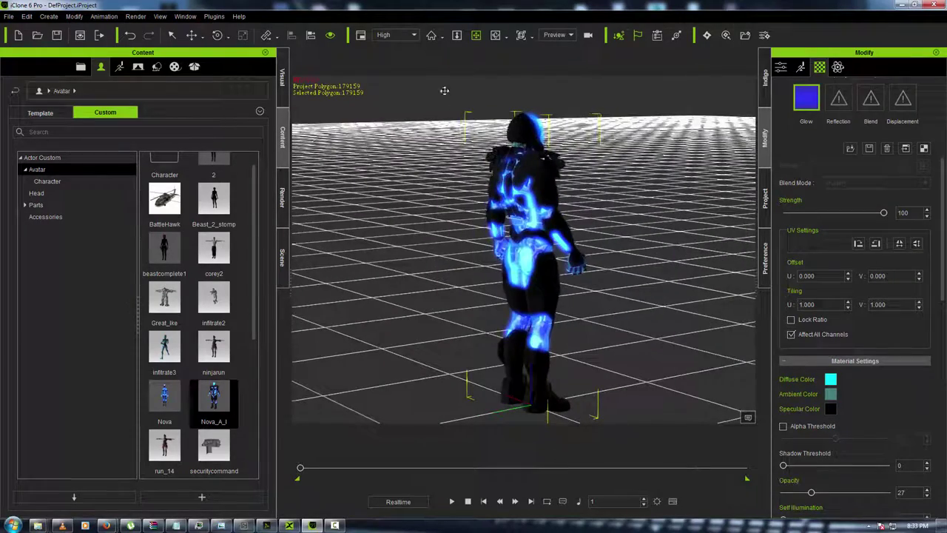
right_click_drag(592, 161, 607, 223)
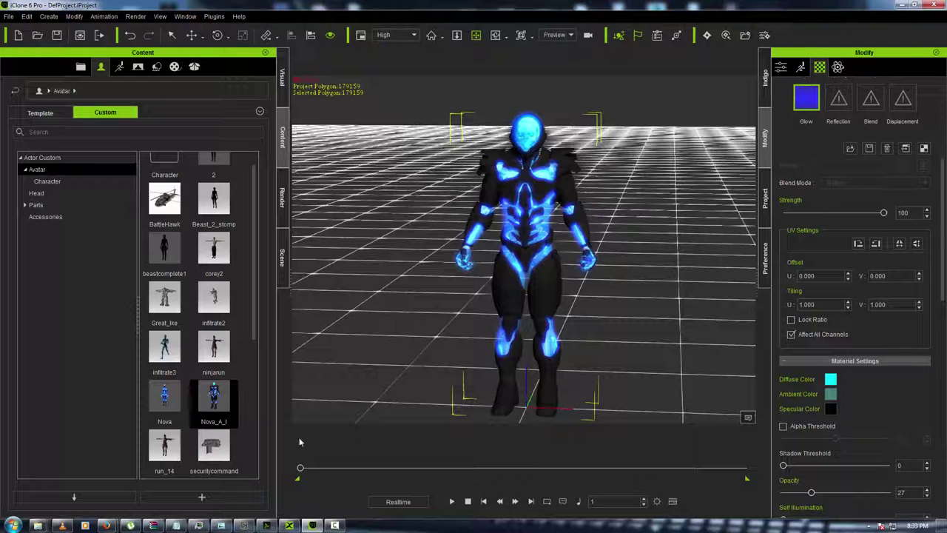
Switch to DAZ Studio and load the CyberM4 figure from the DzFire library onto Michael 4.
left_click(267, 525)
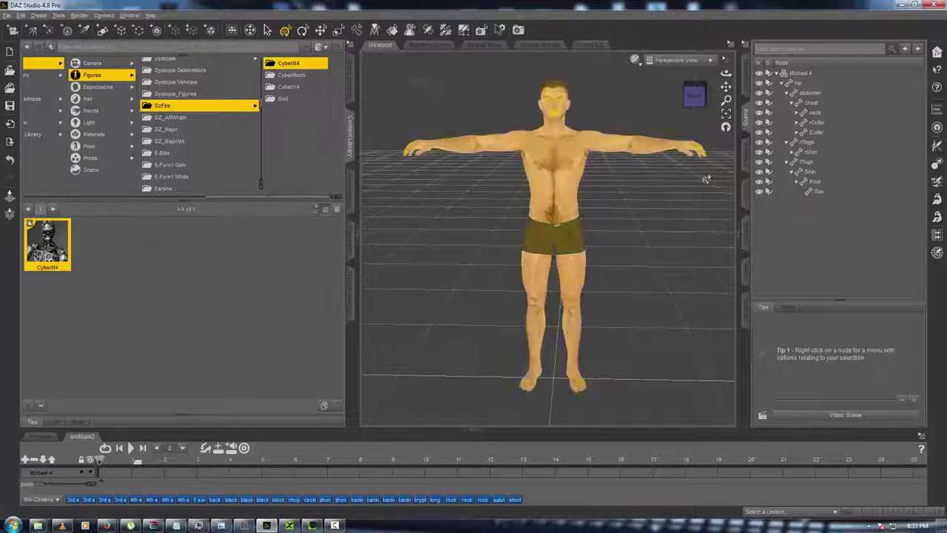
left_click(697, 96)
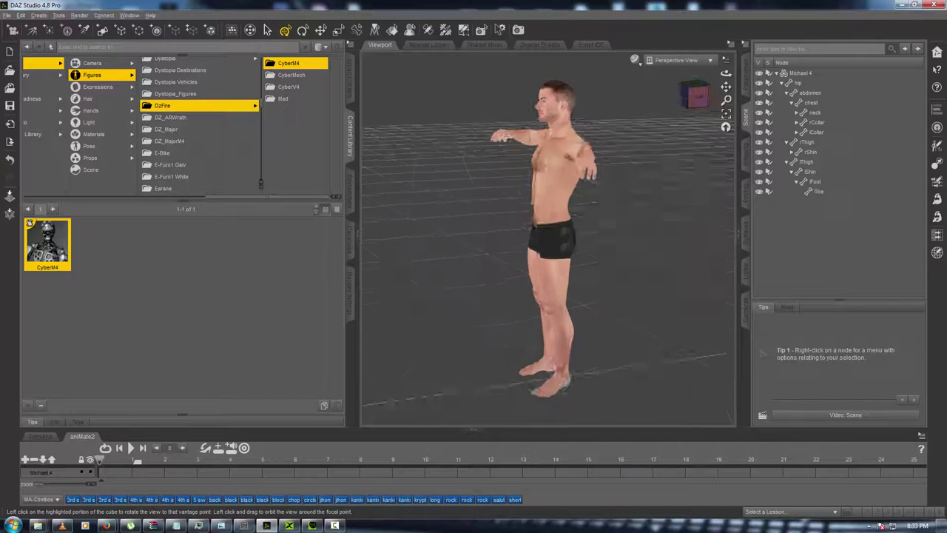
mouse_move(695, 95)
left_mouse_down()
mouse_move(658, 94)
mouse_move(729, 93)
mouse_move(695, 108)
left_mouse_up()
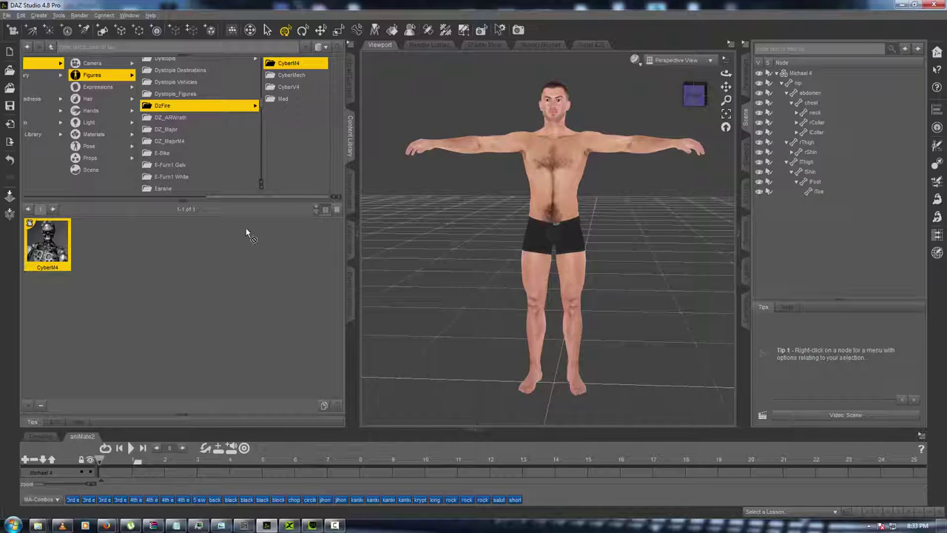
left_click_drag(246, 231, 552, 173)
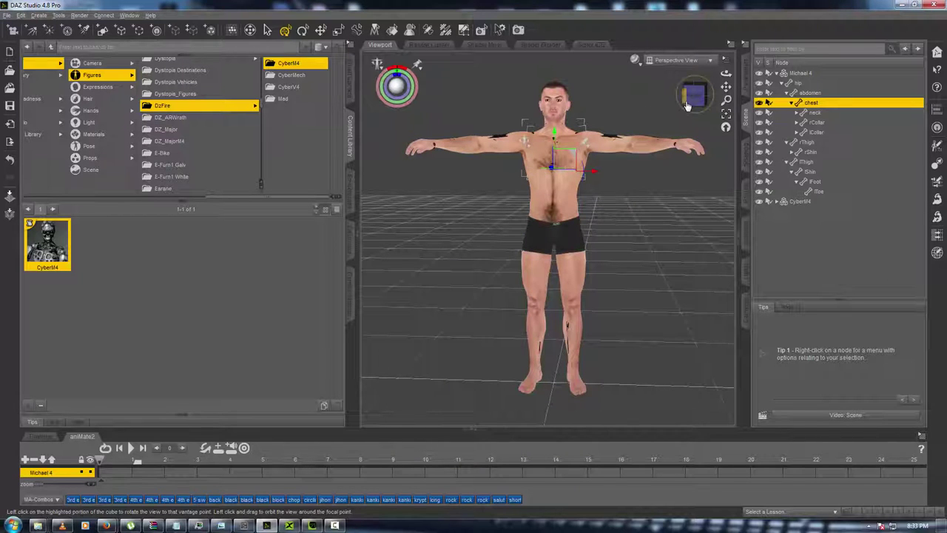
left_click(522, 144)
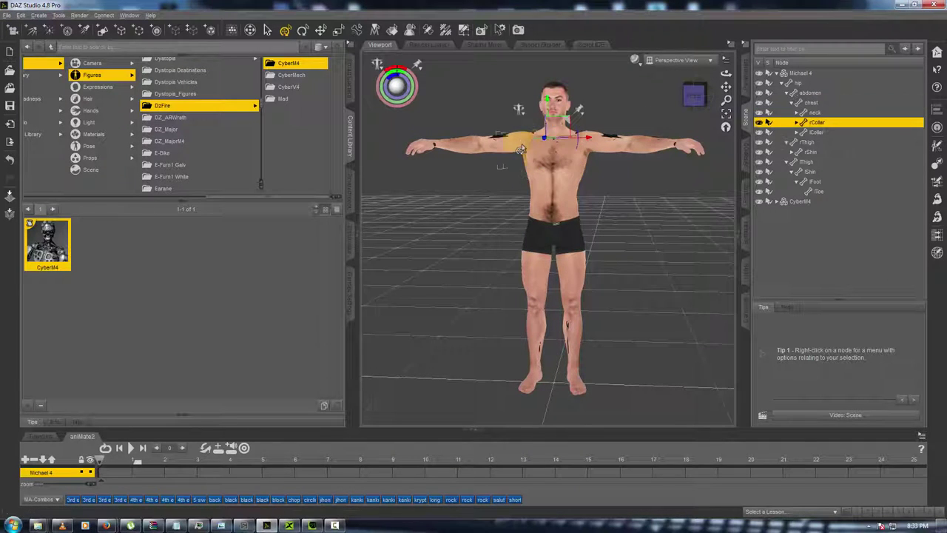
mouse_move(577, 150)
left_mouse_down()
mouse_move(583, 159)
mouse_move(572, 163)
mouse_move(575, 145)
mouse_move(580, 157)
mouse_move(596, 140)
mouse_move(577, 151)
left_mouse_up()
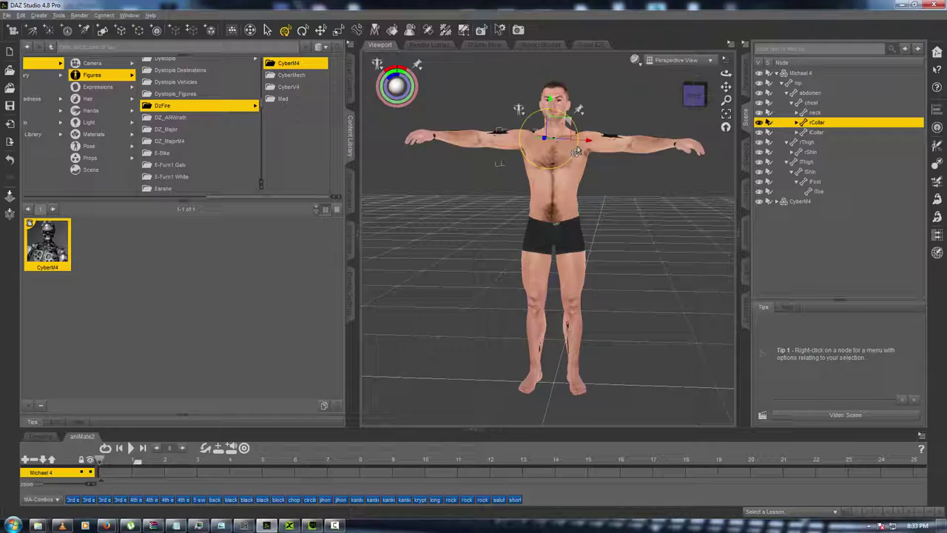
key("ctrl+z")
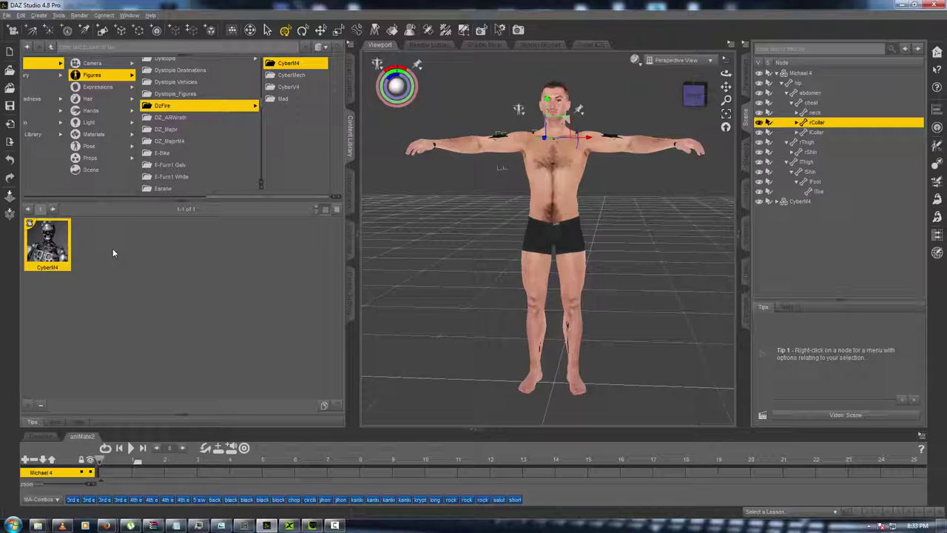
Select the whole Michael 4 figure and open the DAZ's Michael 4 folder in the Pose library.
left_click(805, 73)
left_click(85, 146)
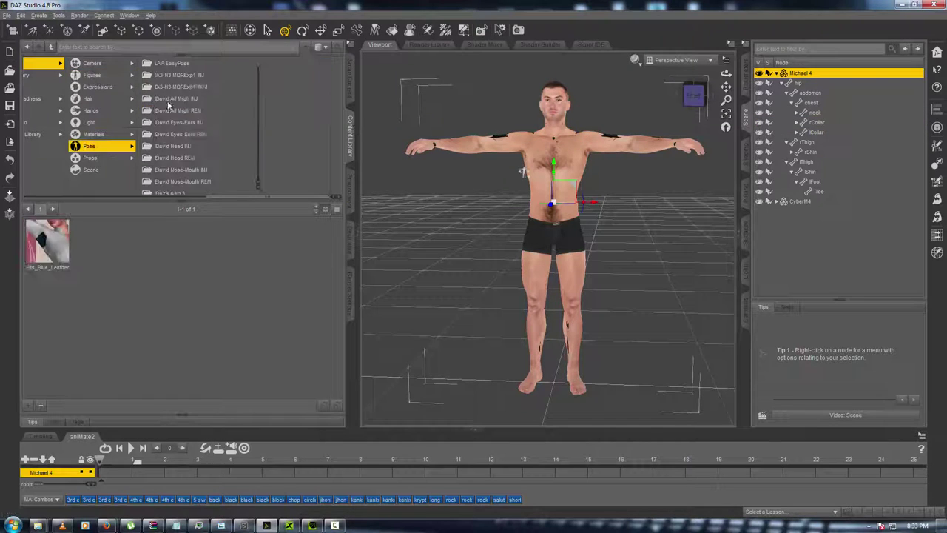
scroll(196, 95, "up", 5)
scroll(197, 99, "up", 10)
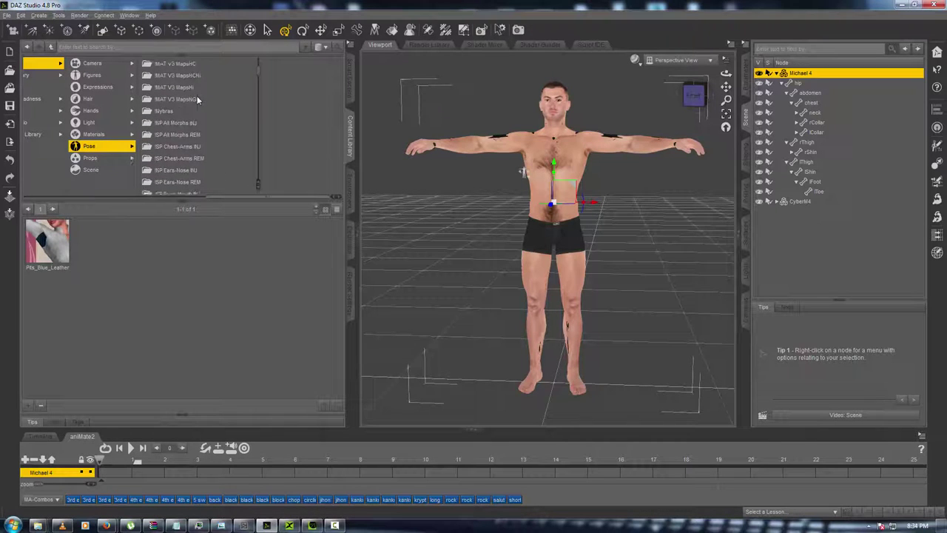
scroll(197, 126, "down", 5)
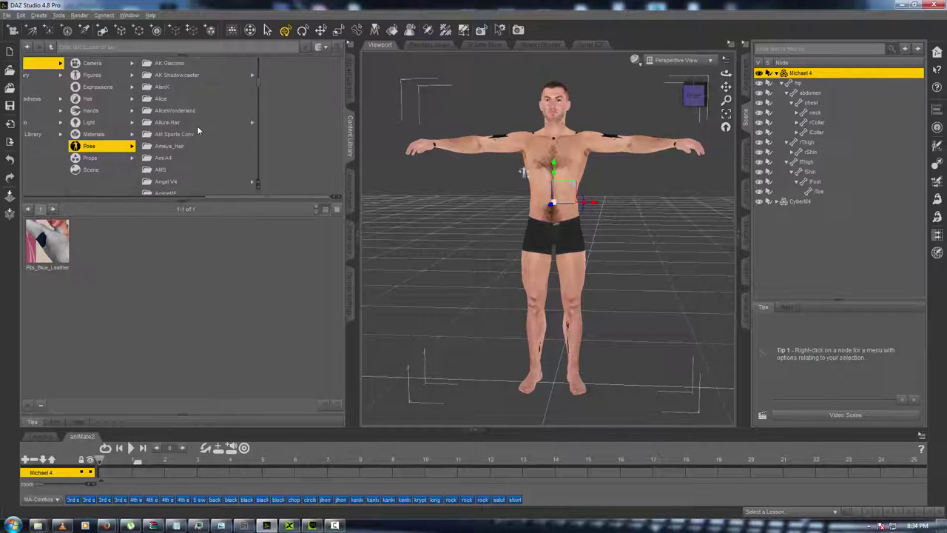
scroll(199, 132, "down", 5)
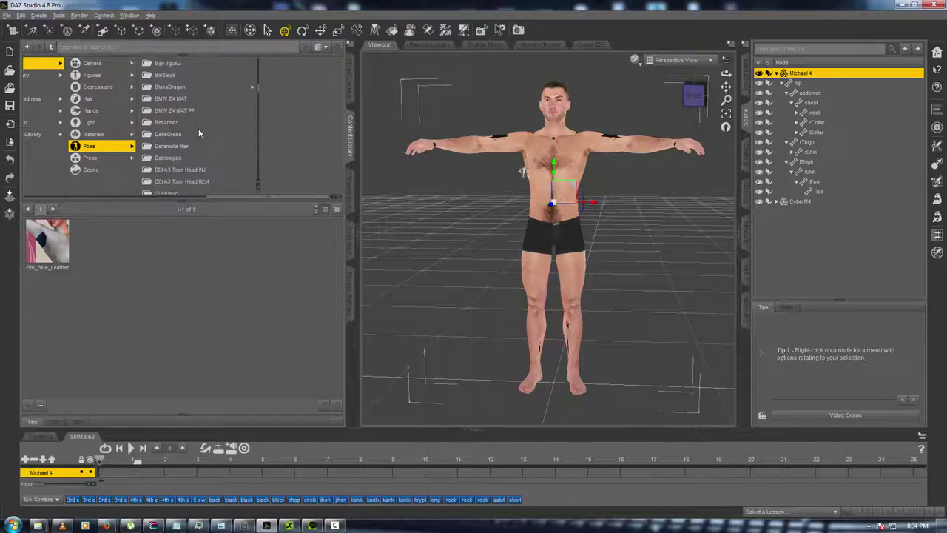
scroll(198, 132, "down", 5)
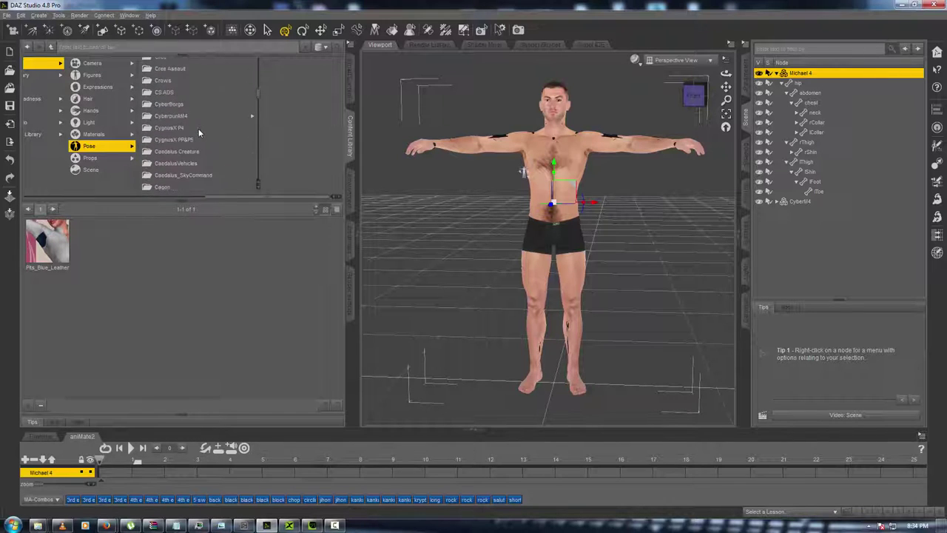
scroll(198, 132, "down", 4)
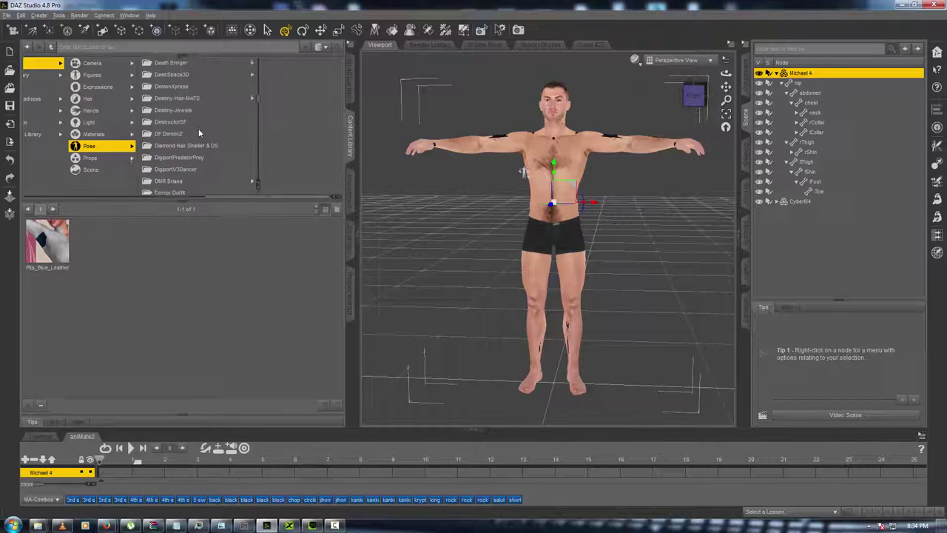
scroll(198, 133, "down", 4)
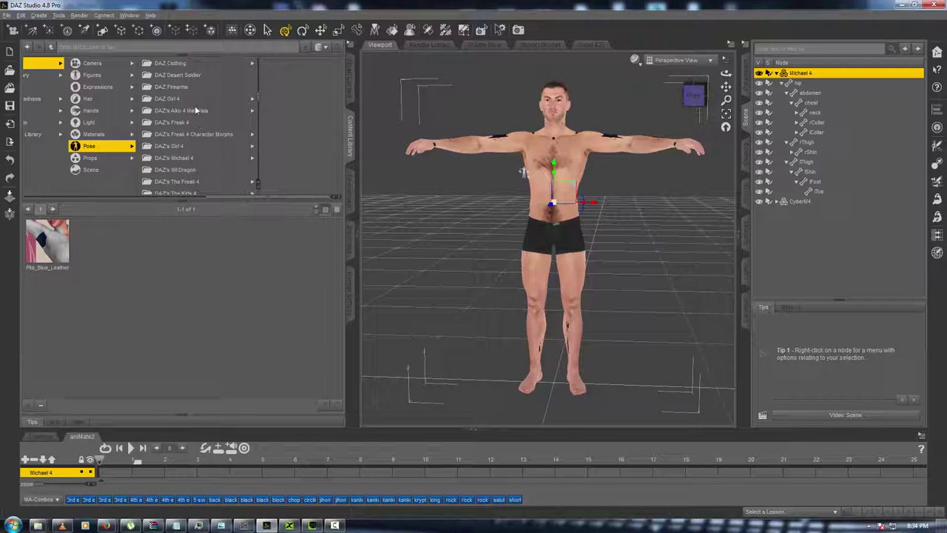
scroll(192, 129, "down", 3)
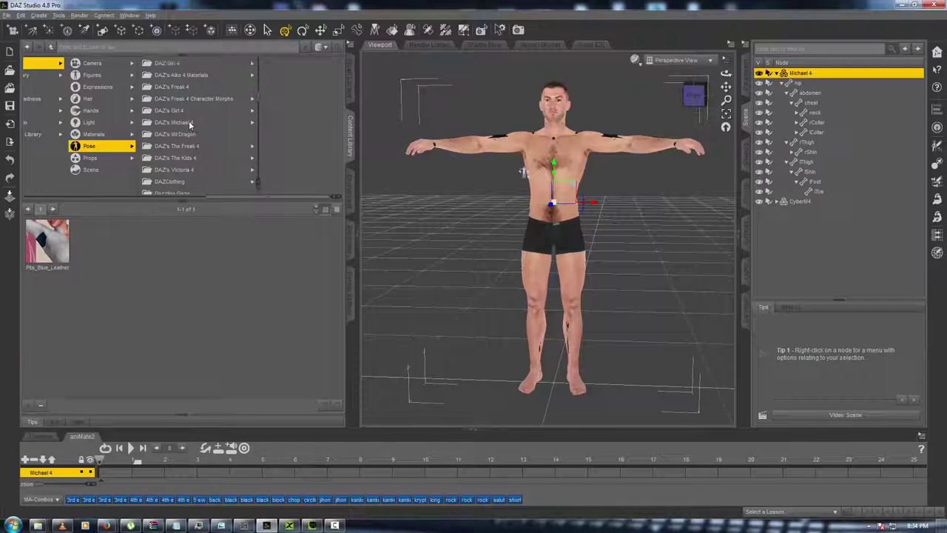
left_click(189, 123)
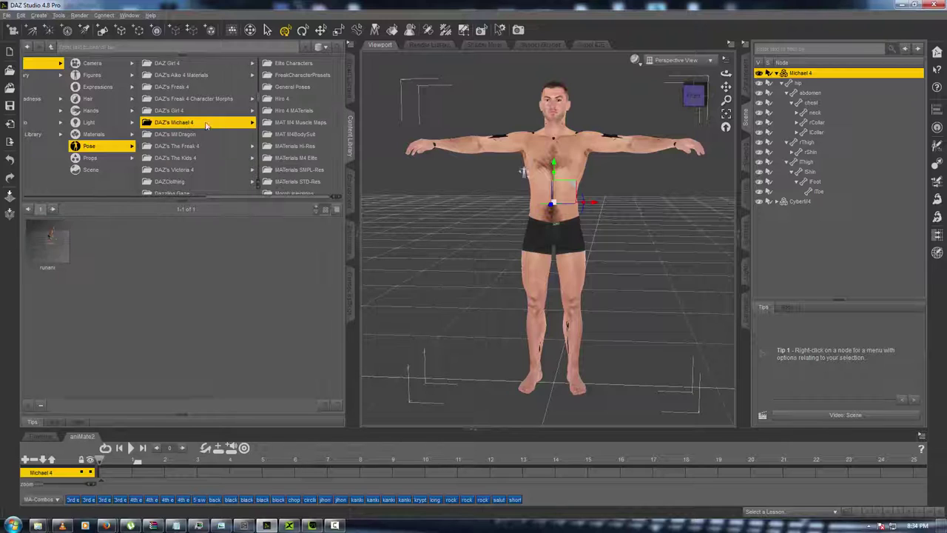
Apply the !All_Mapless preset from MATerials SMPL-Res to Michael 4 and inspect the body where the CyberM4 parts poke through.
left_click(300, 164)
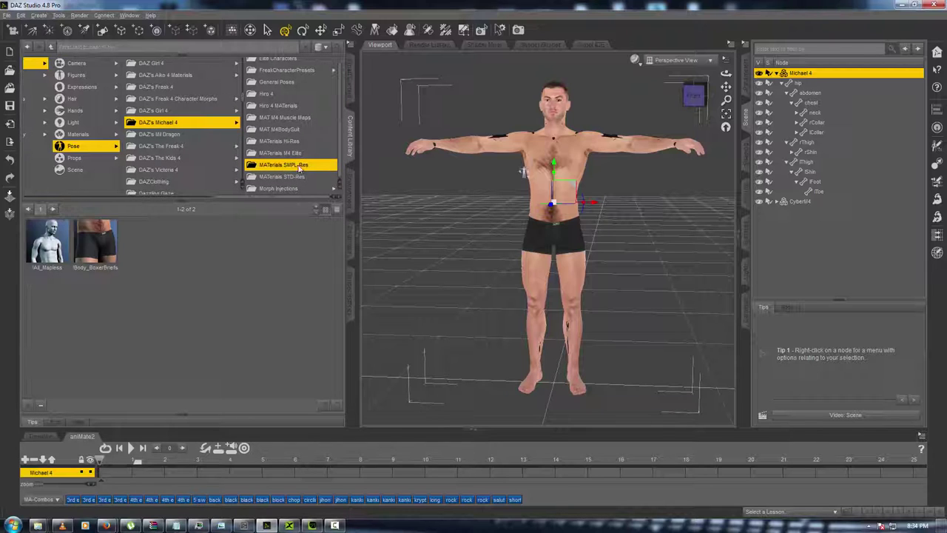
double_click(48, 251)
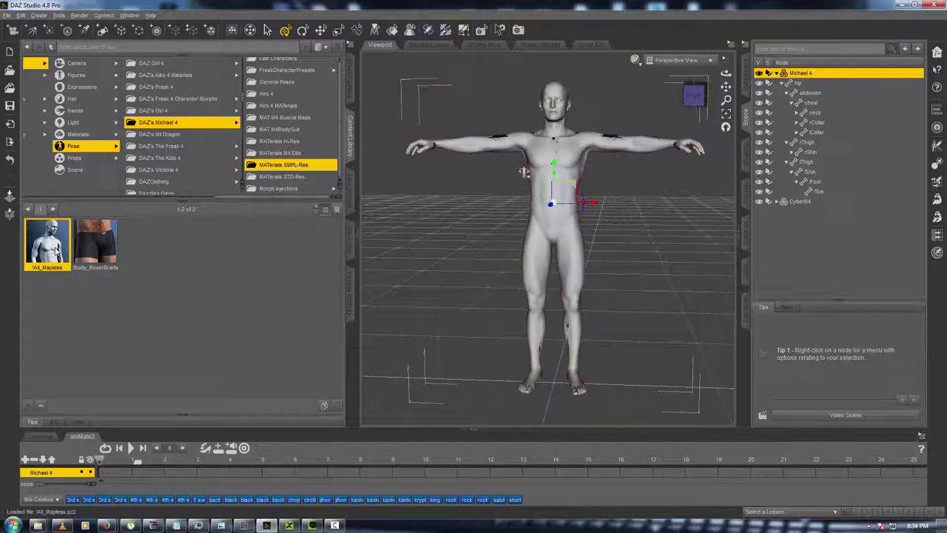
mouse_move(692, 99)
left_mouse_down()
mouse_move(596, 106)
mouse_move(688, 105)
mouse_move(694, 89)
left_mouse_up()
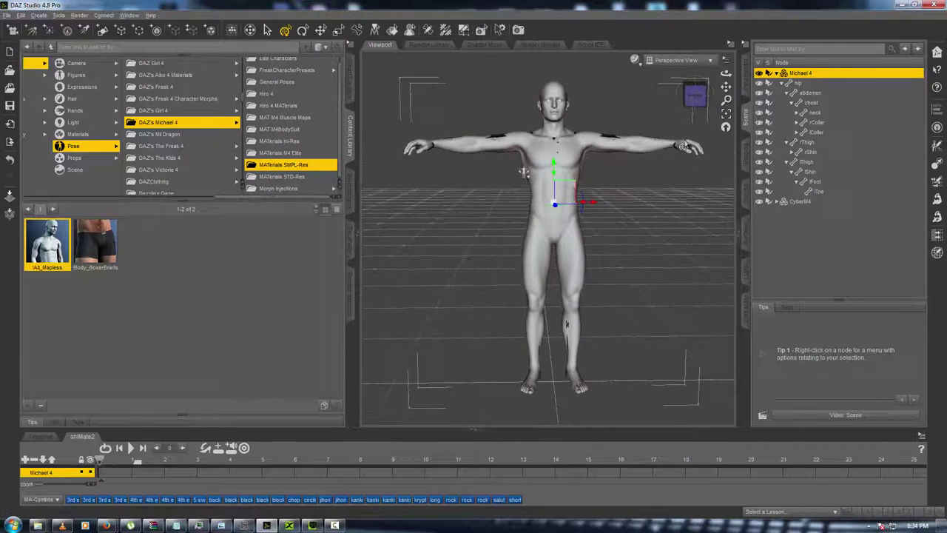
scroll(684, 148, "up", 5)
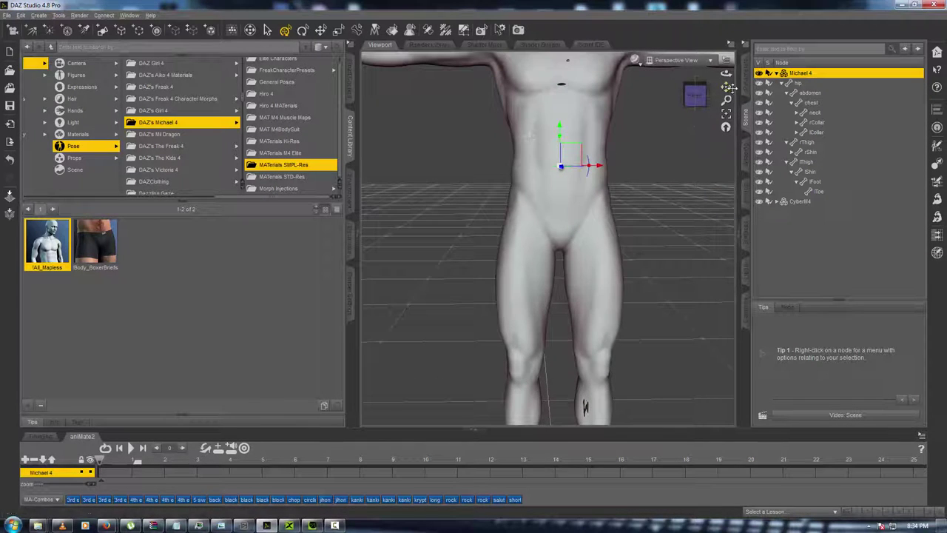
left_click_drag(728, 87, 726, 121)
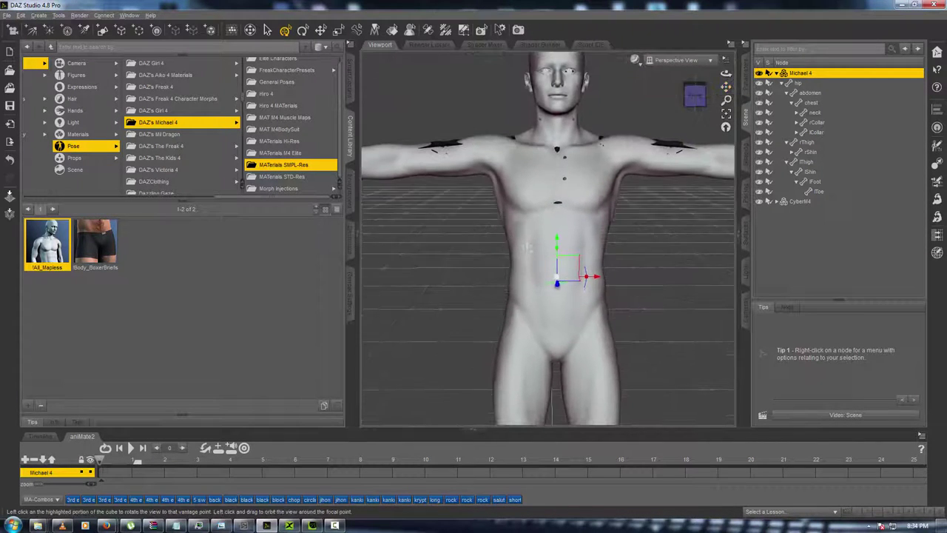
left_click_drag(694, 95, 695, 98)
scroll(671, 208, "down", 5)
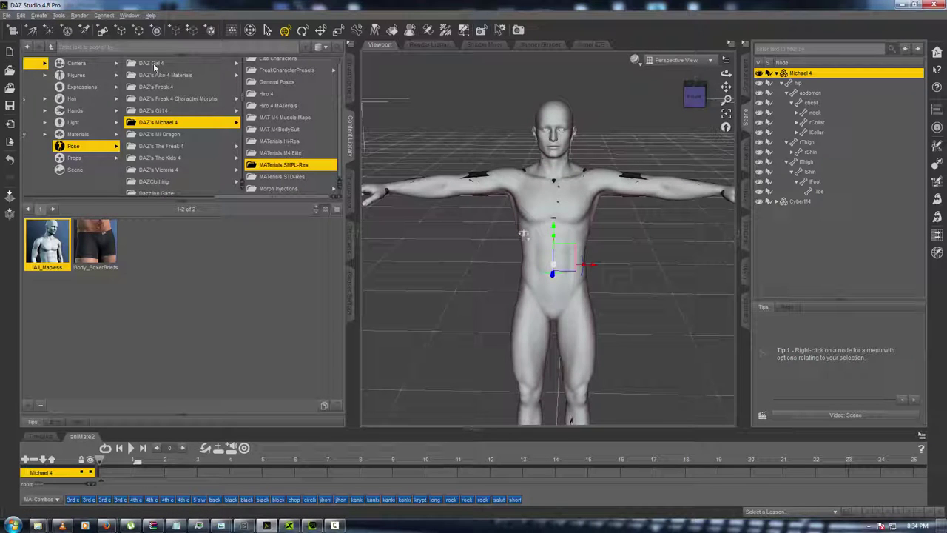
Open the Mestophales Sedition Soldier folder in the Figures library to find armor for Michael 4.
left_click(77, 76)
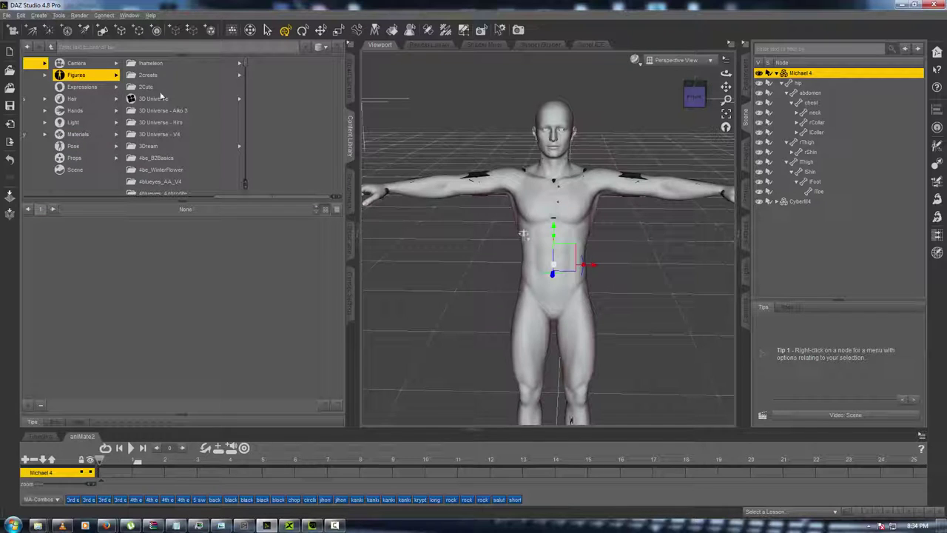
scroll(169, 130, "down", 10)
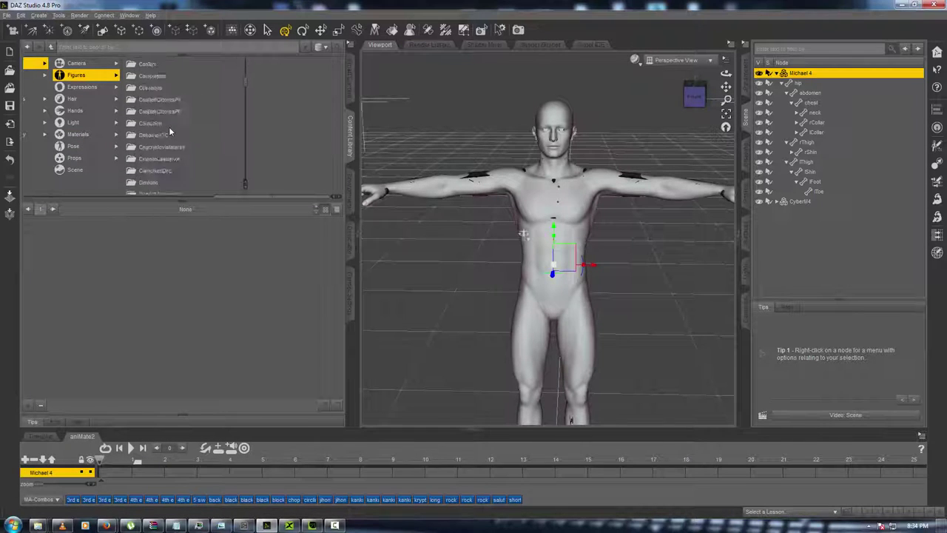
scroll(168, 131, "down", 15)
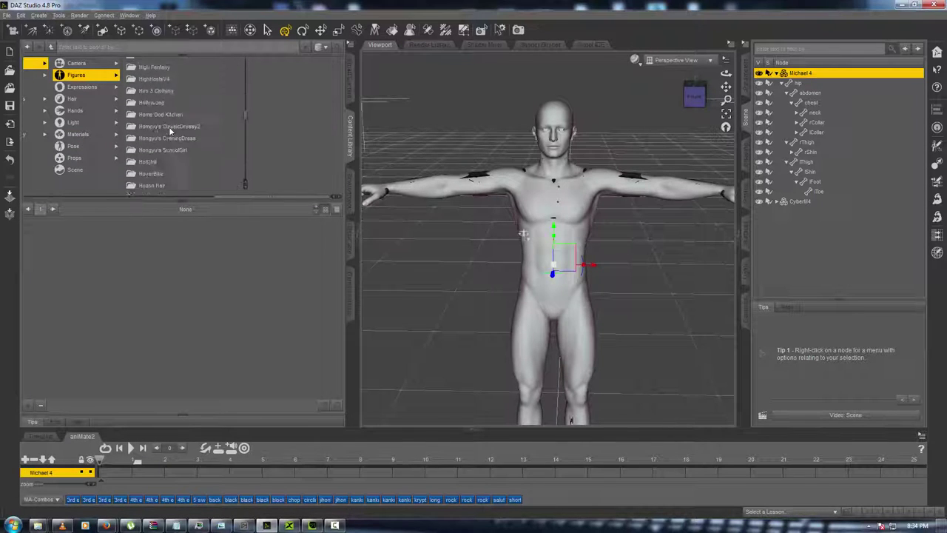
scroll(168, 126, "down", 15)
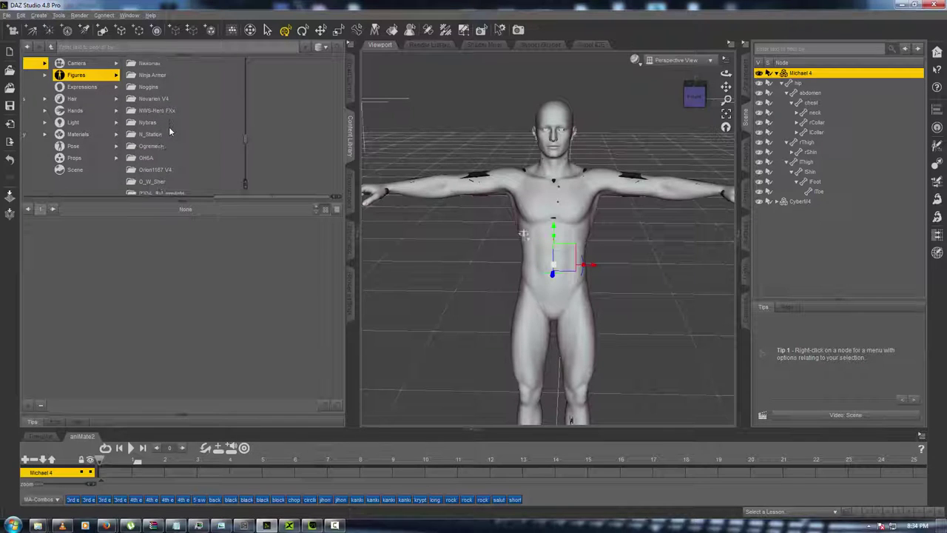
scroll(168, 126, "up", 5)
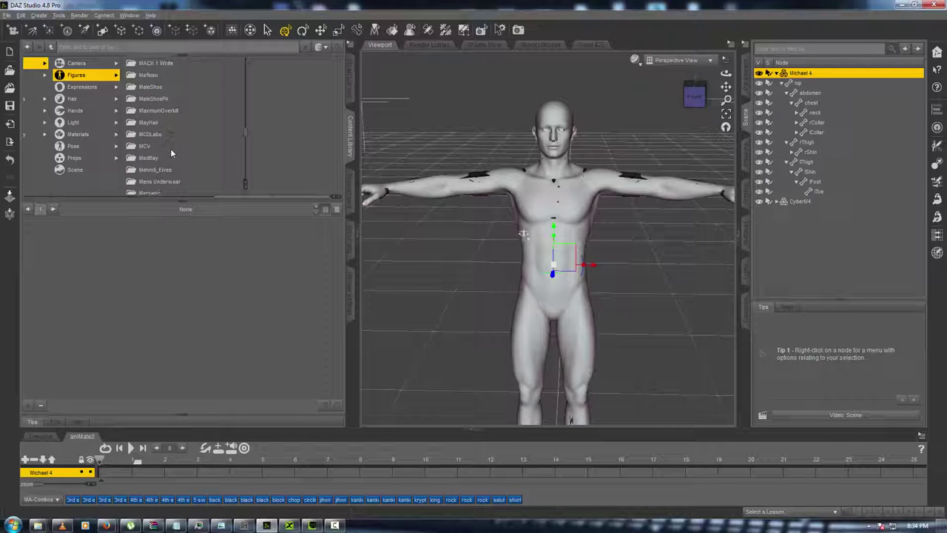
scroll(172, 173, "down", 1)
left_click(172, 172)
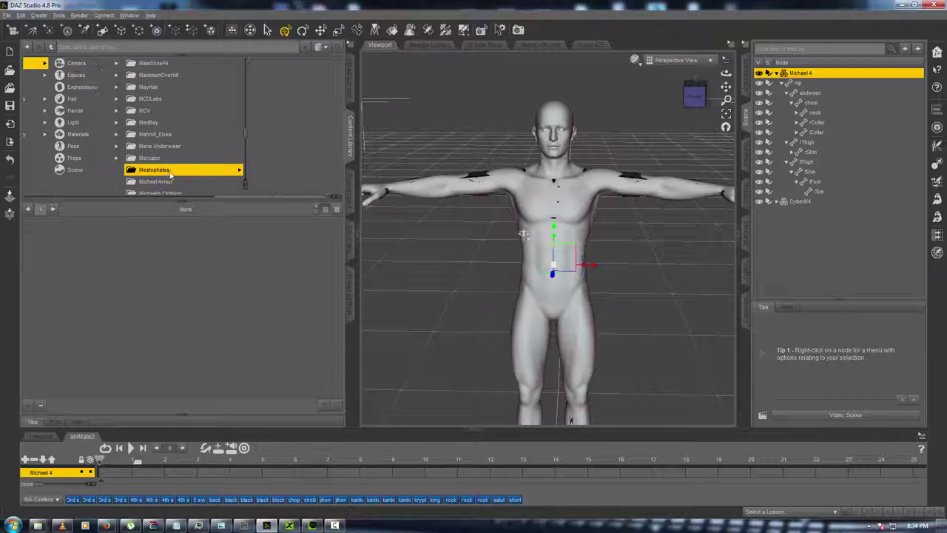
left_click(279, 87)
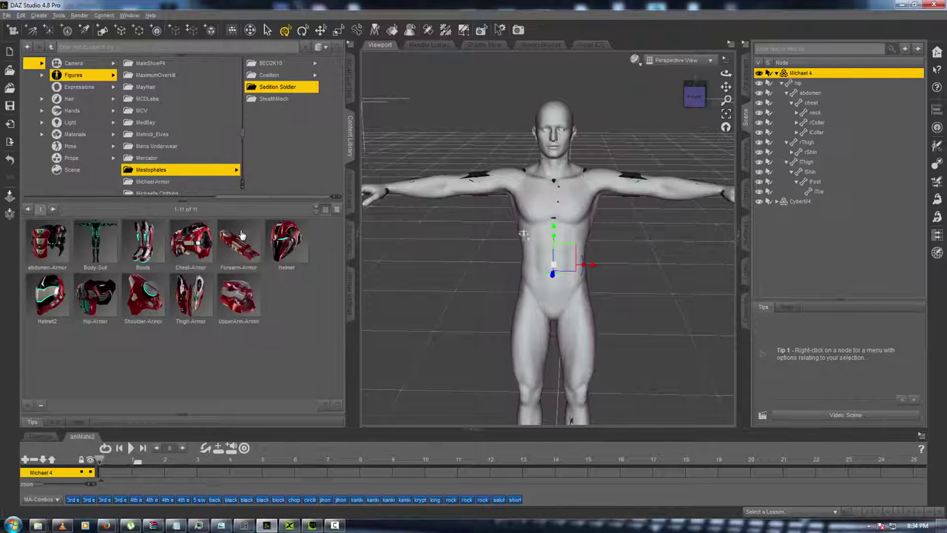
left_click(43, 254)
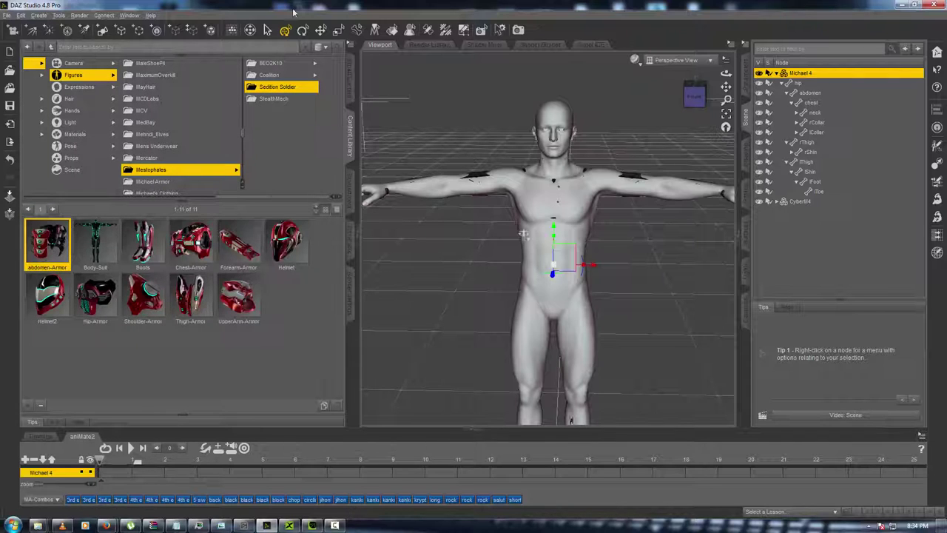
Browse the Rapier and Claymore sets in the Coalition folder and return to the Sedition Soldier items.
left_click(293, 75)
left_click(315, 75)
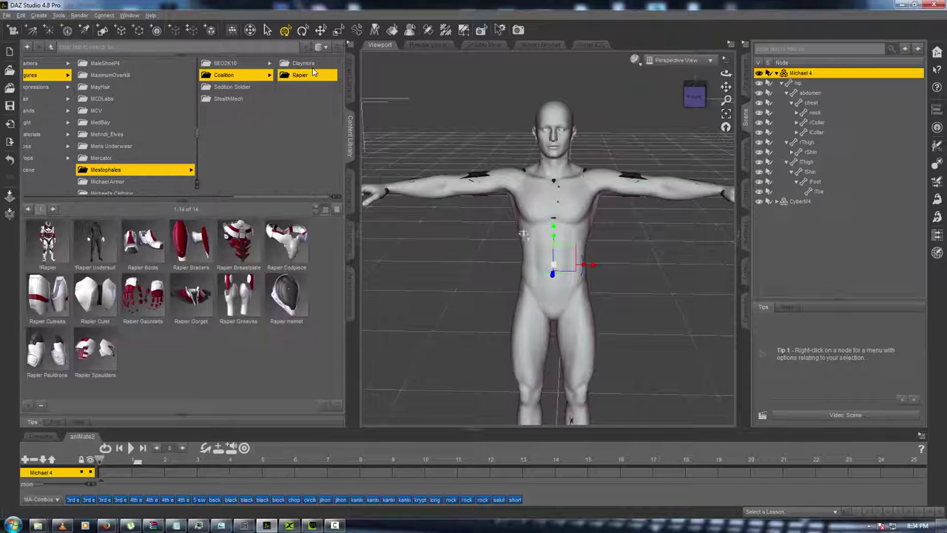
left_click(304, 64)
left_click(305, 76)
left_click(222, 87)
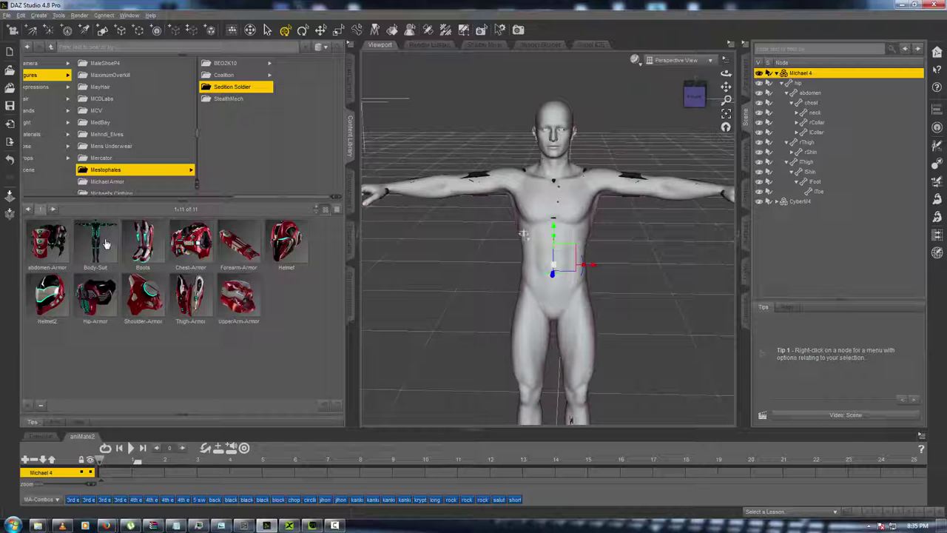
Load the Sedition Soldier Boots and Chest-Armor onto Michael 4.
left_click(151, 245)
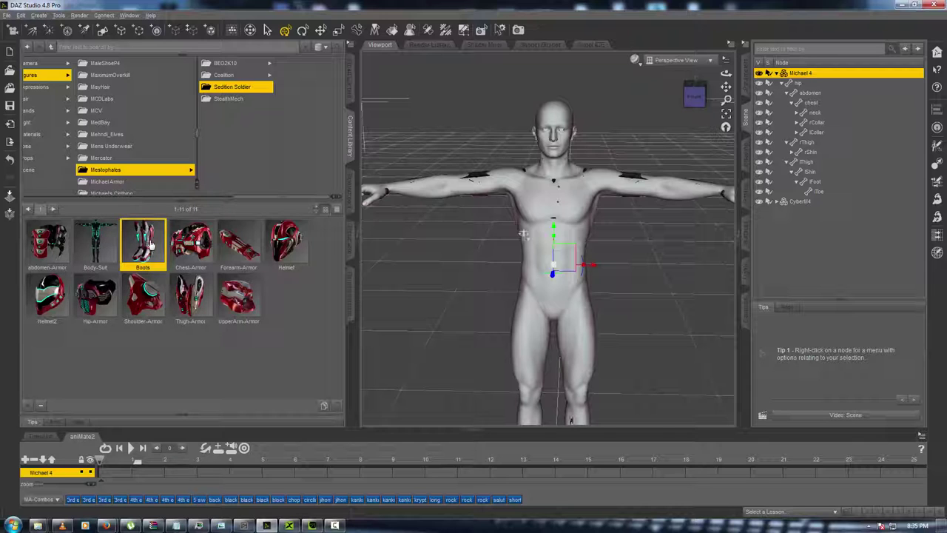
left_click(539, 321)
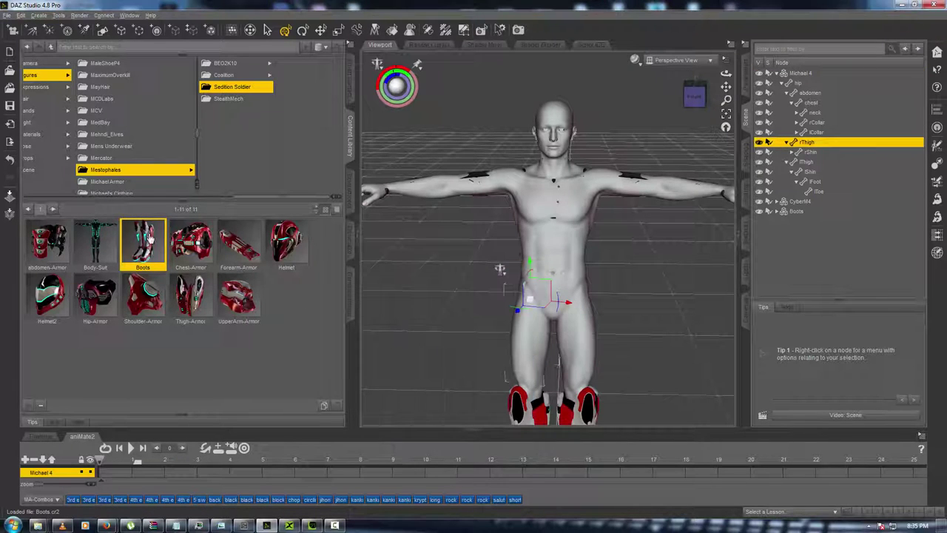
left_click_drag(190, 244, 536, 201)
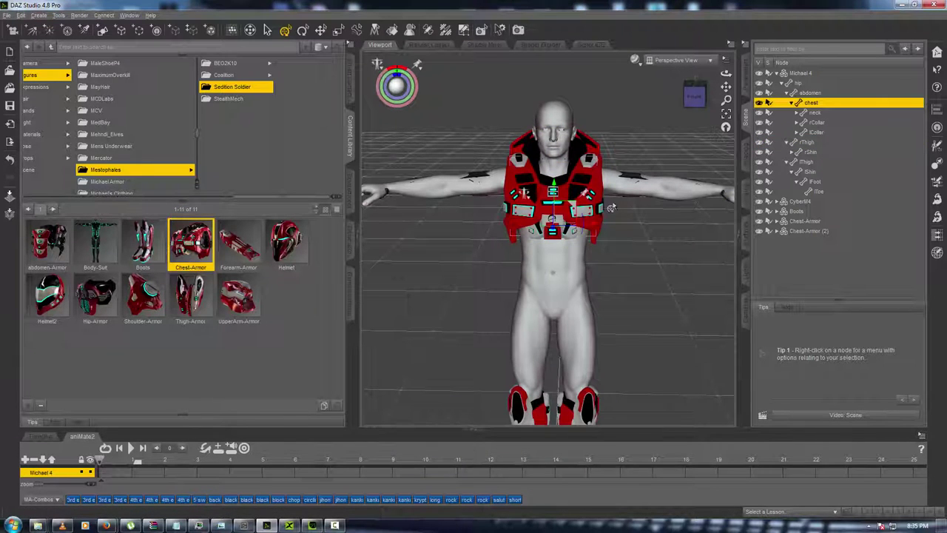
Inspect the Chest-Armor's parameters, including its Misc settings for Fit to and Fit to Mode.
left_click(747, 94)
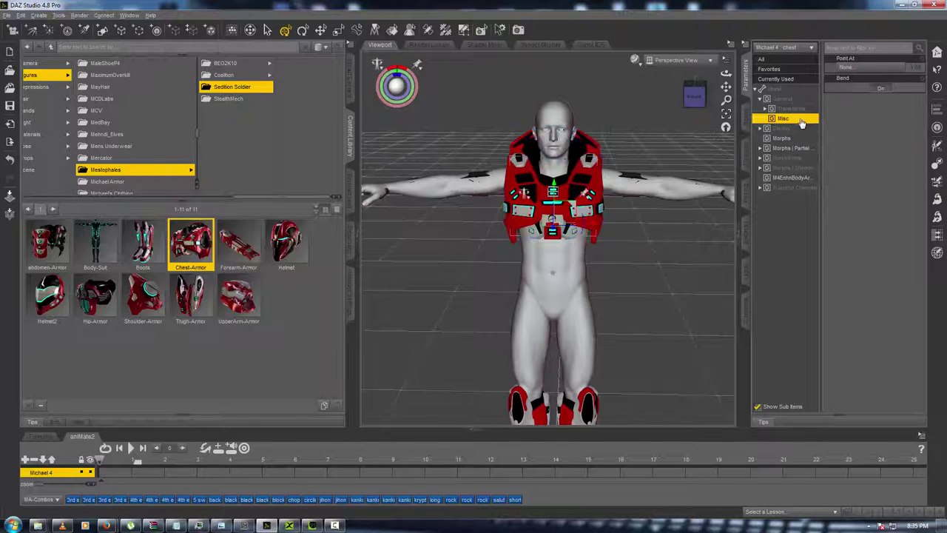
left_click(789, 49)
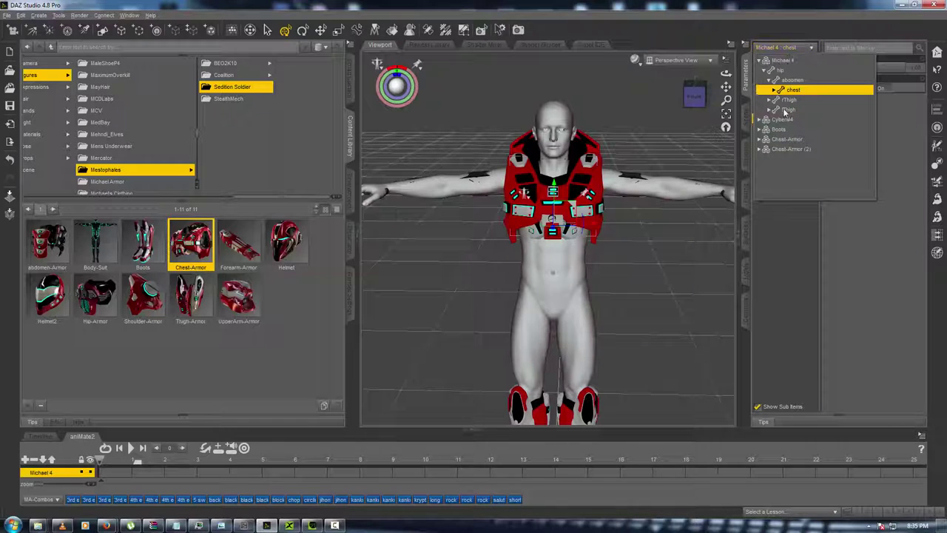
left_click(786, 140)
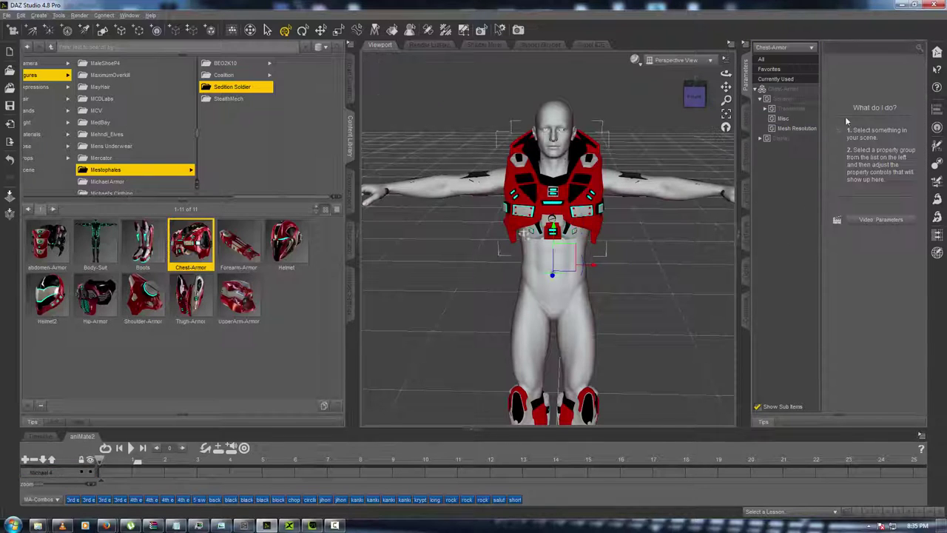
left_click(788, 90)
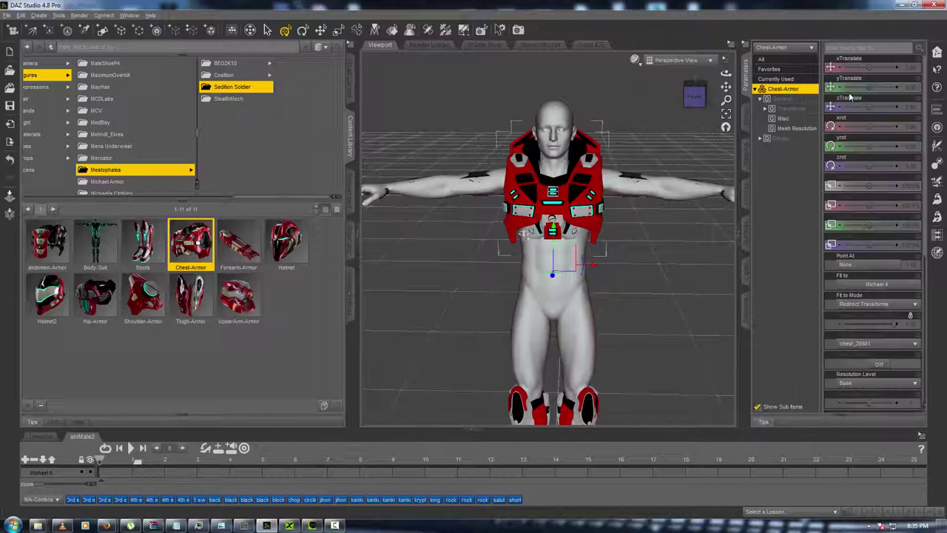
left_click(799, 119)
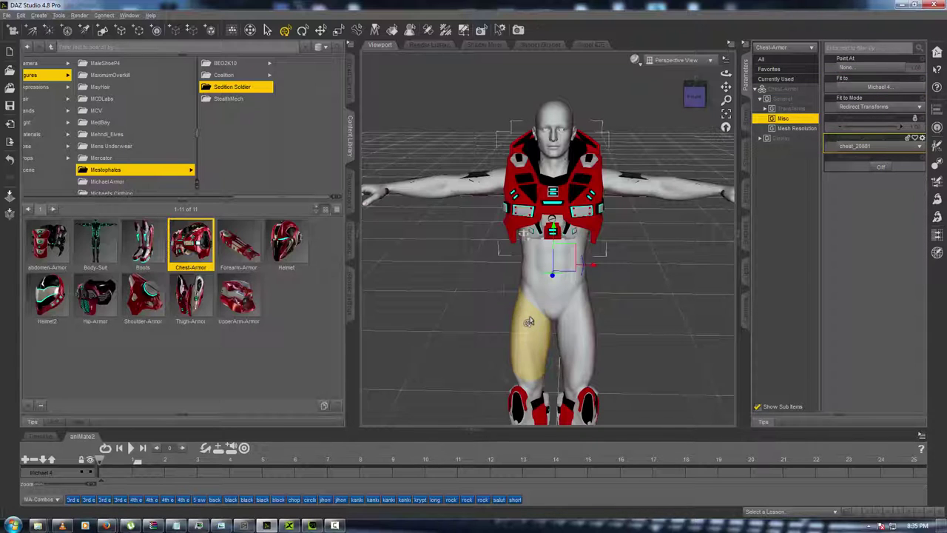
Delete the duplicate Chest-Armor (2) figure from the scene.
left_click(746, 117)
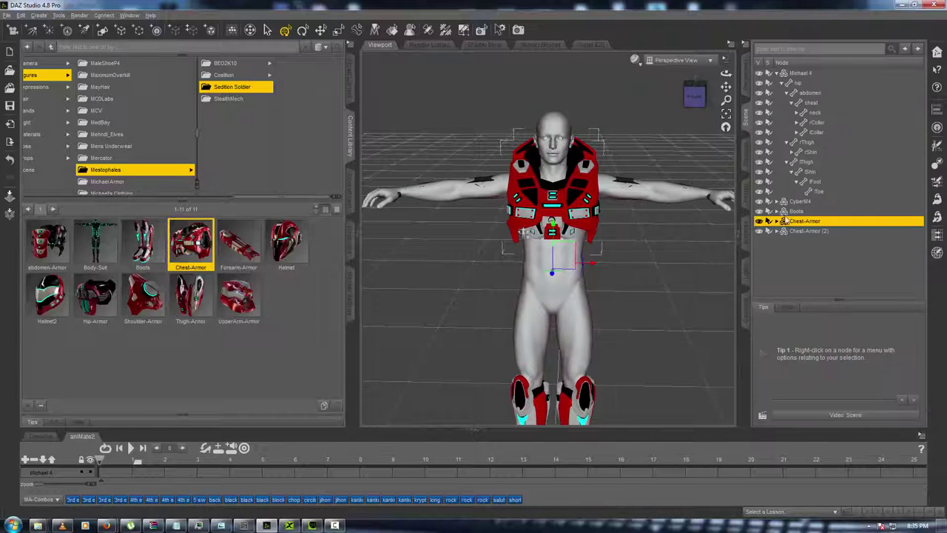
left_click(801, 231)
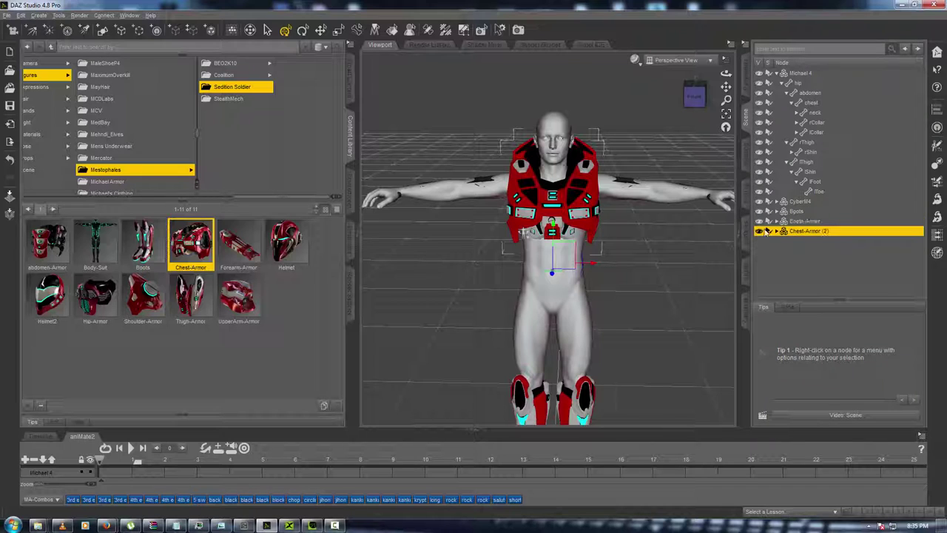
right_click(807, 234)
left_click(826, 249)
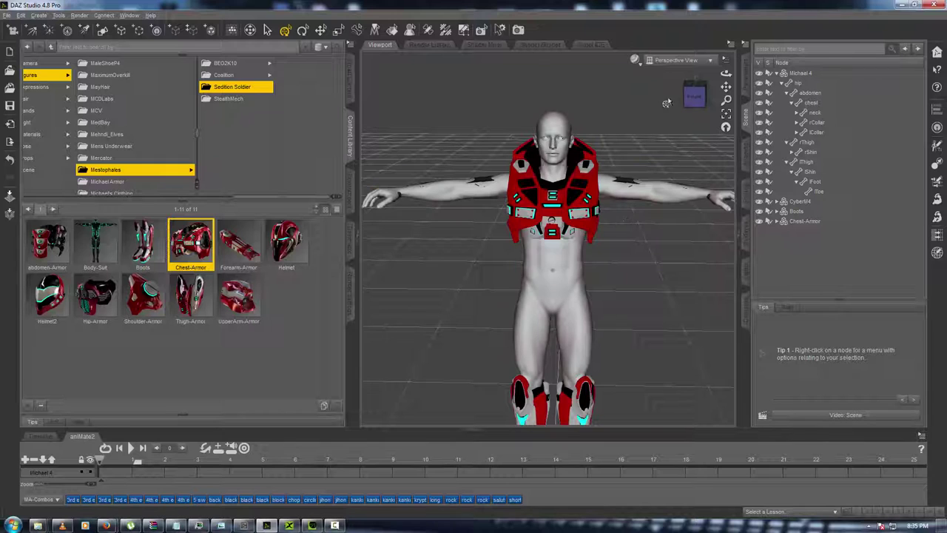
Load the Sedition Soldier UpperArm-Armor and Thigh-Armor onto Michael 4.
mouse_move(680, 94)
left_mouse_down()
mouse_move(669, 96)
mouse_move(696, 92)
left_mouse_up()
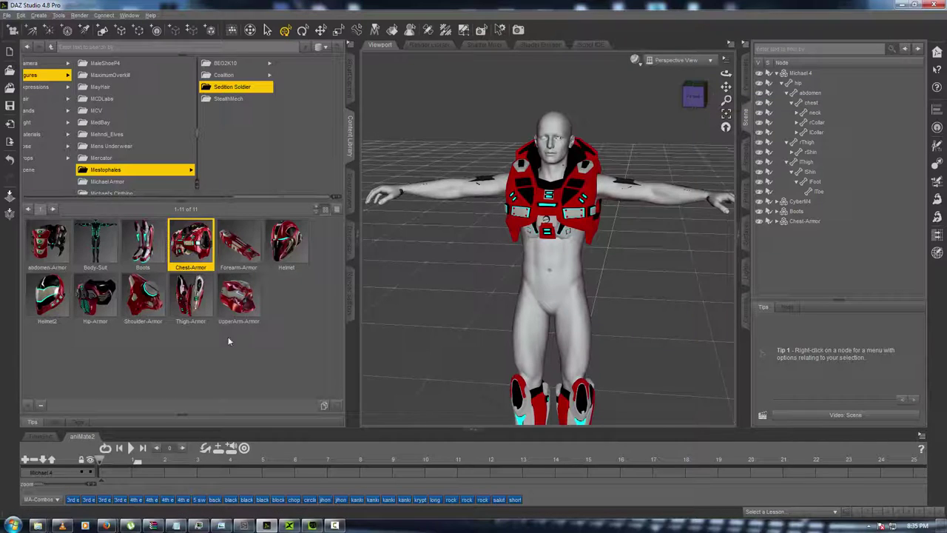
left_click(230, 290)
left_click_drag(234, 294, 446, 191)
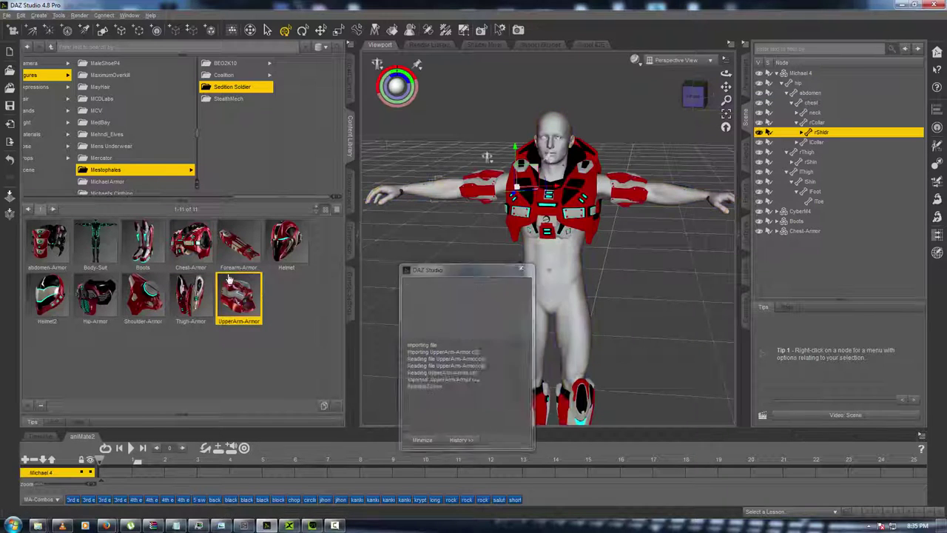
left_click(179, 303)
left_click_drag(179, 304, 575, 280)
Load the Sedition Soldier Shoulder-Armor and Hip-Armor onto Michael 4.
left_click(153, 299)
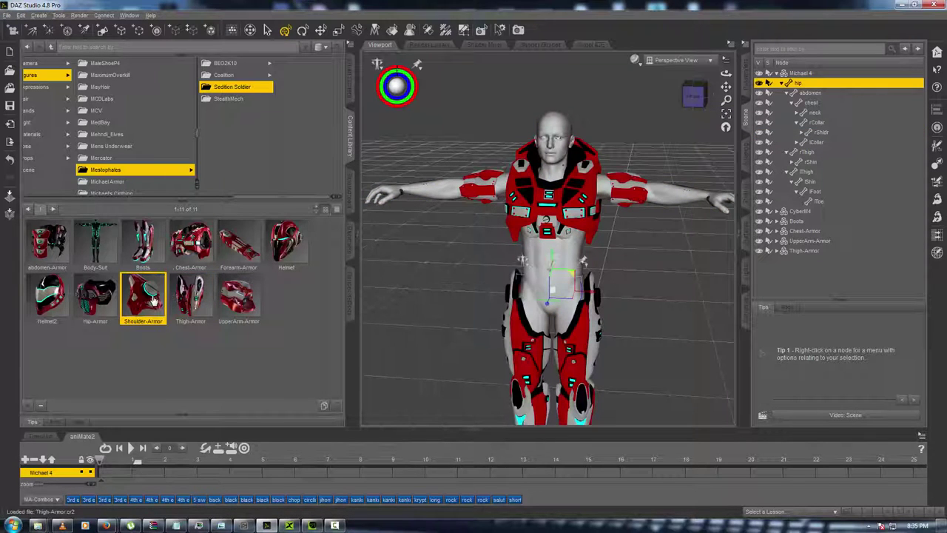
left_click_drag(338, 249, 438, 194)
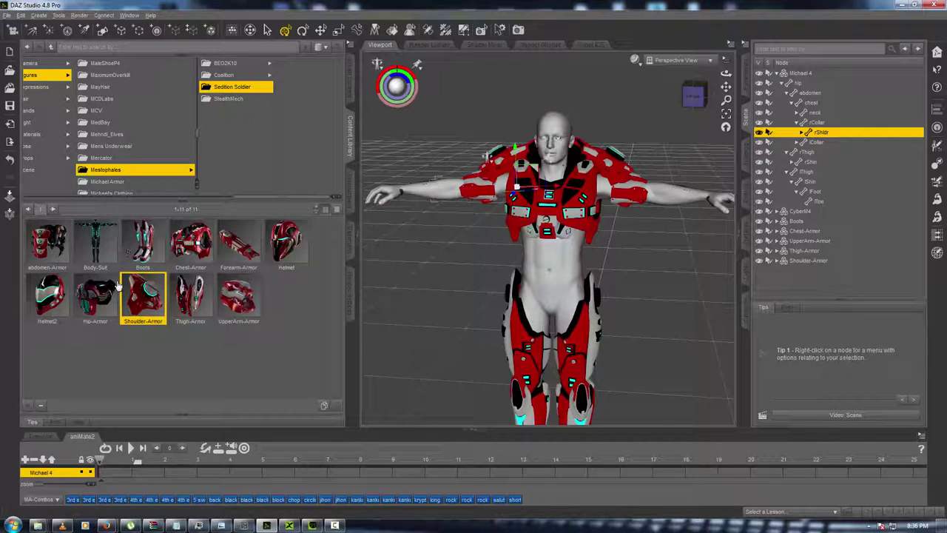
left_click_drag(98, 296, 579, 267)
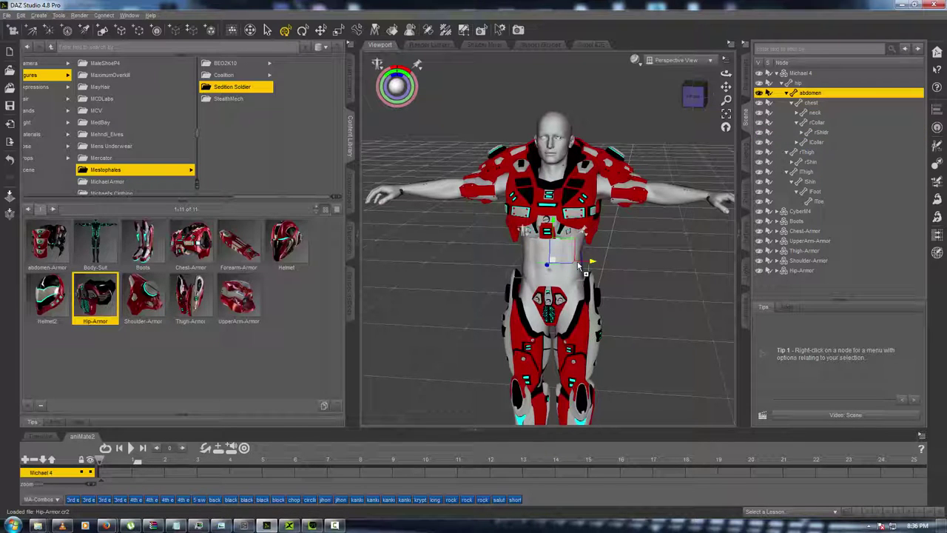
Load the Forearm-Armor onto Michael 4 and check the armored figure from the side and at an angle.
left_click(222, 248)
left_click_drag(382, 188, 429, 196)
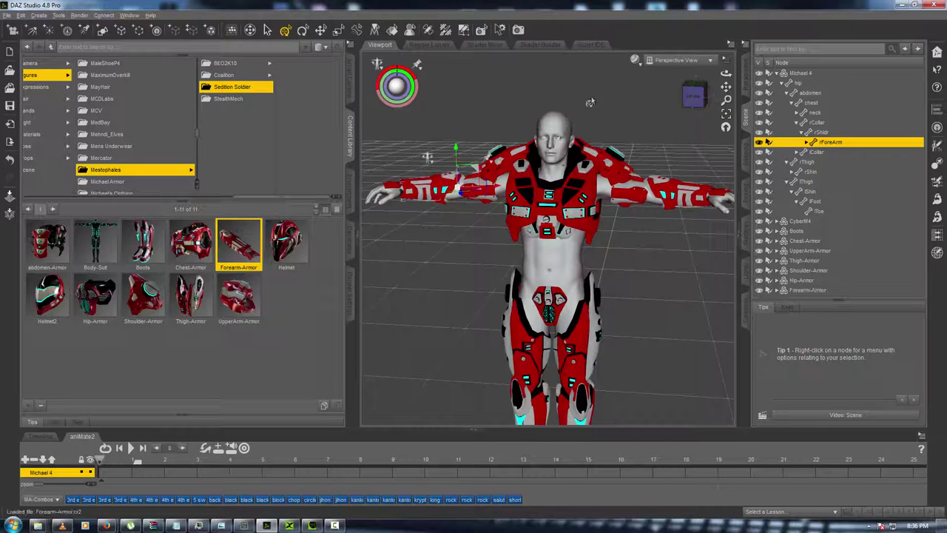
mouse_move(682, 97)
left_mouse_down()
mouse_move(707, 97)
mouse_move(697, 97)
left_mouse_up()
left_click_drag(465, 182, 521, 181)
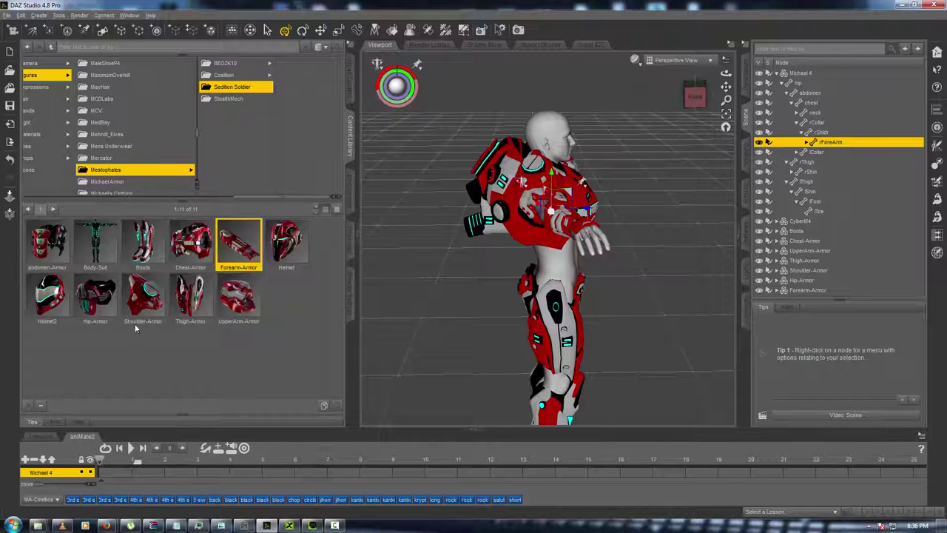
left_click_drag(692, 98, 767, 88)
left_click_drag(670, 159, 449, 157)
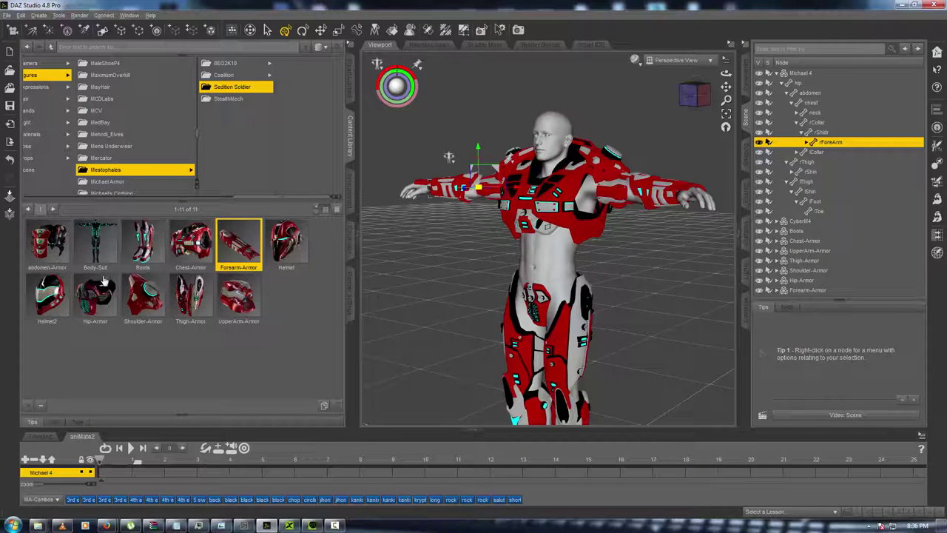
Look at the Helmet2 item in the library and examine the armored figure from the front.
left_click(64, 297)
mouse_move(62, 296)
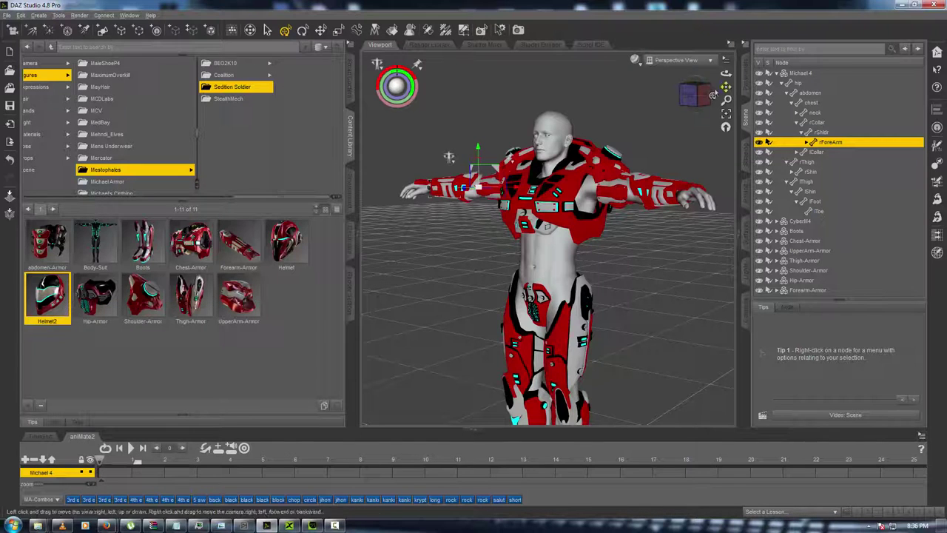
left_click(696, 94)
mouse_move(695, 94)
left_mouse_down()
mouse_move(670, 88)
mouse_move(721, 89)
mouse_move(687, 102)
left_mouse_up()
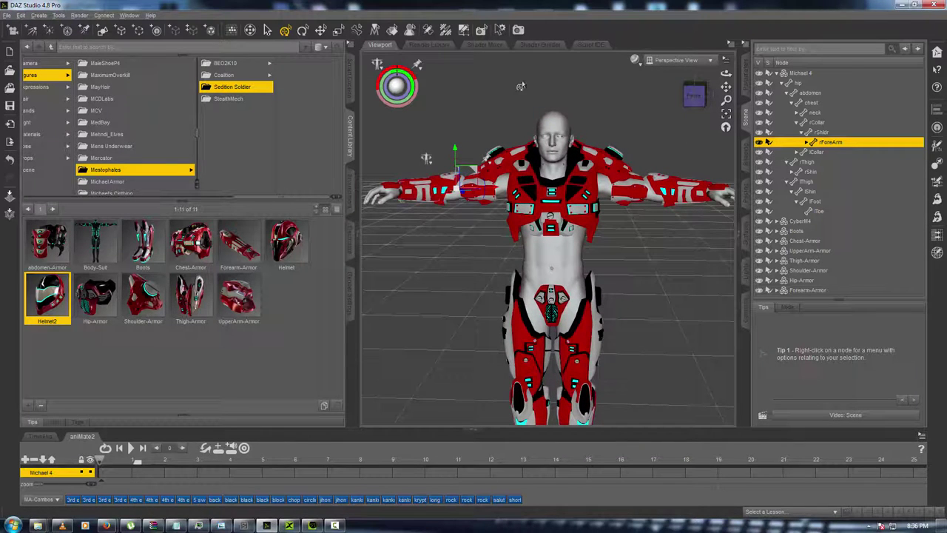
mouse_move(686, 104)
left_mouse_down()
mouse_move(638, 96)
mouse_move(688, 96)
left_mouse_up()
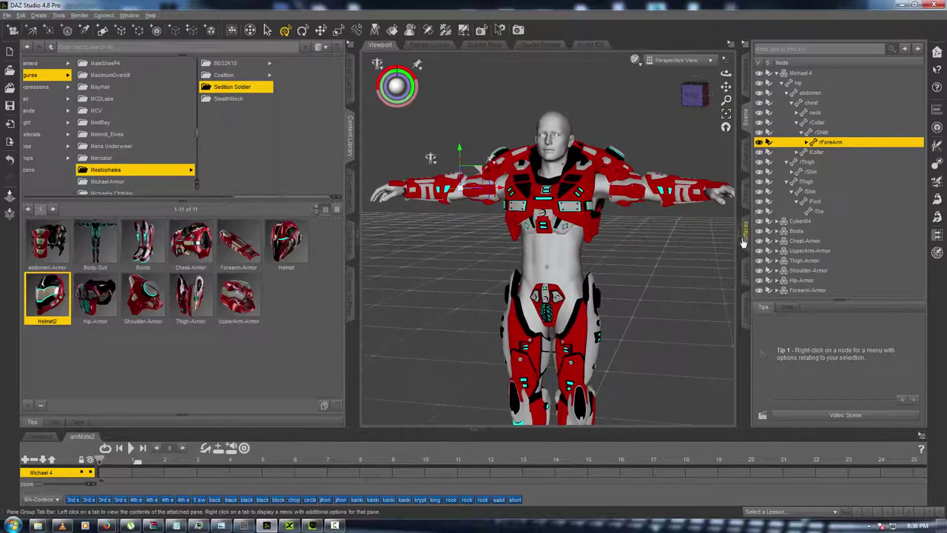
Select Michael 4's 1_SkinFace surface with the Surface Selection Tool and show its surface properties.
left_click(746, 236)
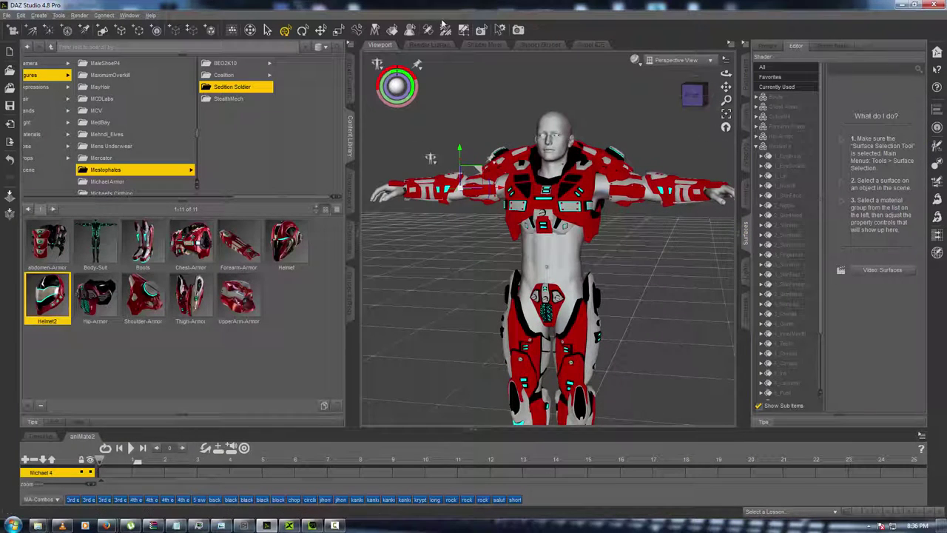
left_click(392, 32)
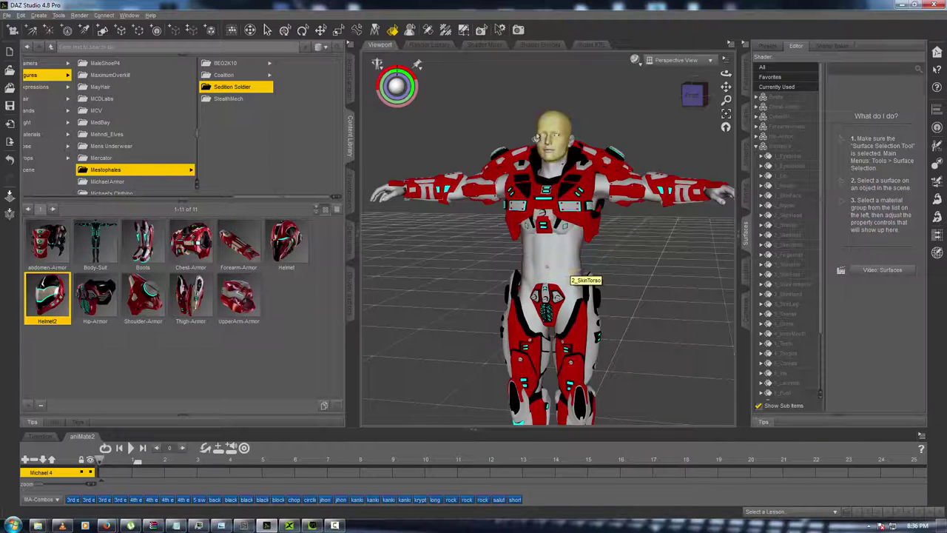
left_click(556, 134)
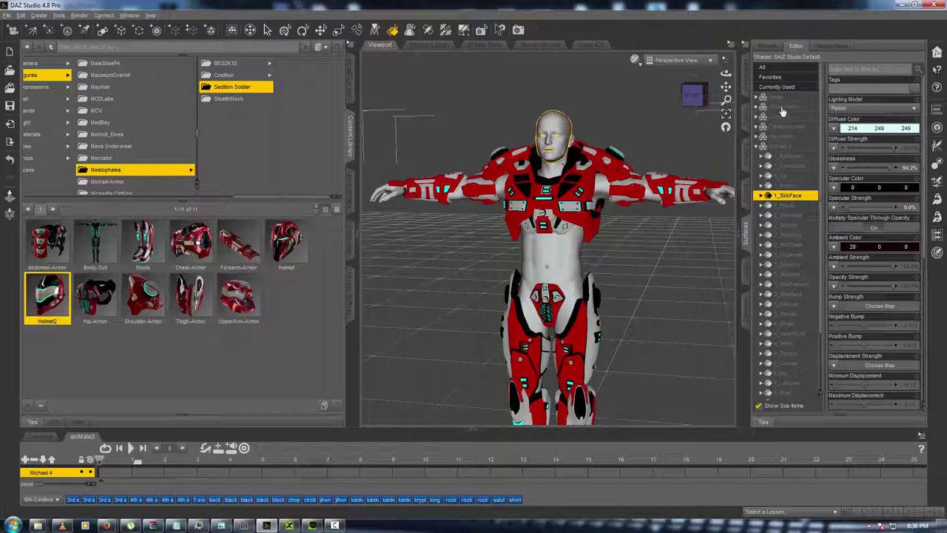
Set the diffuse color of all Michael 4 surfaces to cyan (0, 255, 255).
left_click(785, 145)
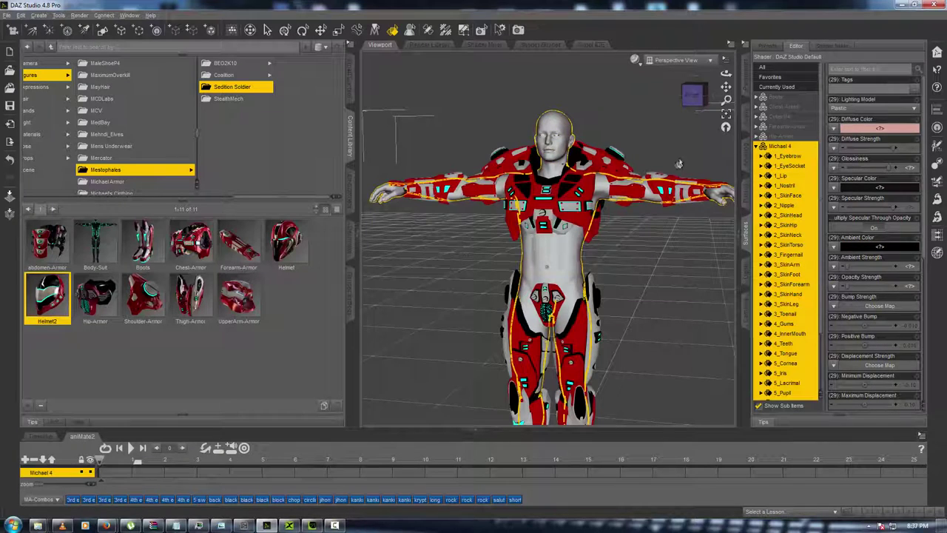
left_click(855, 132)
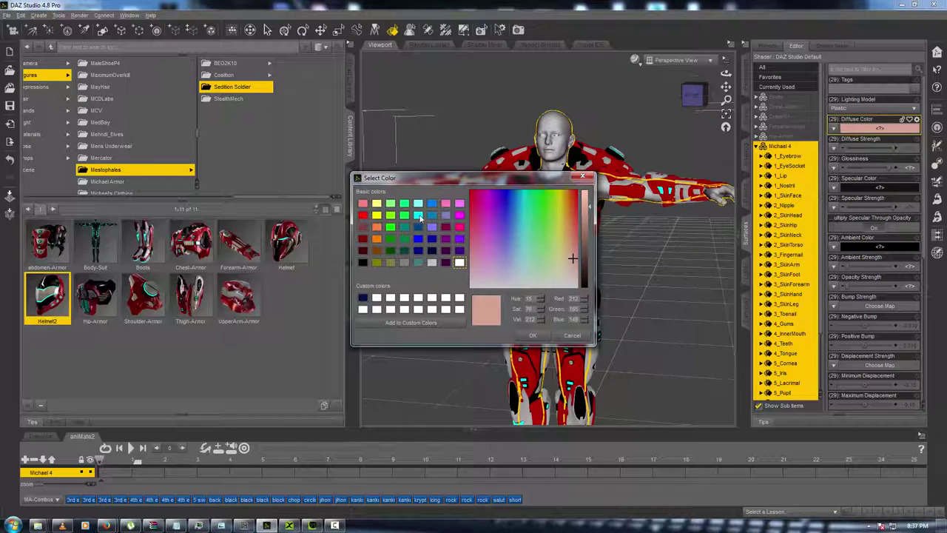
left_click(418, 215)
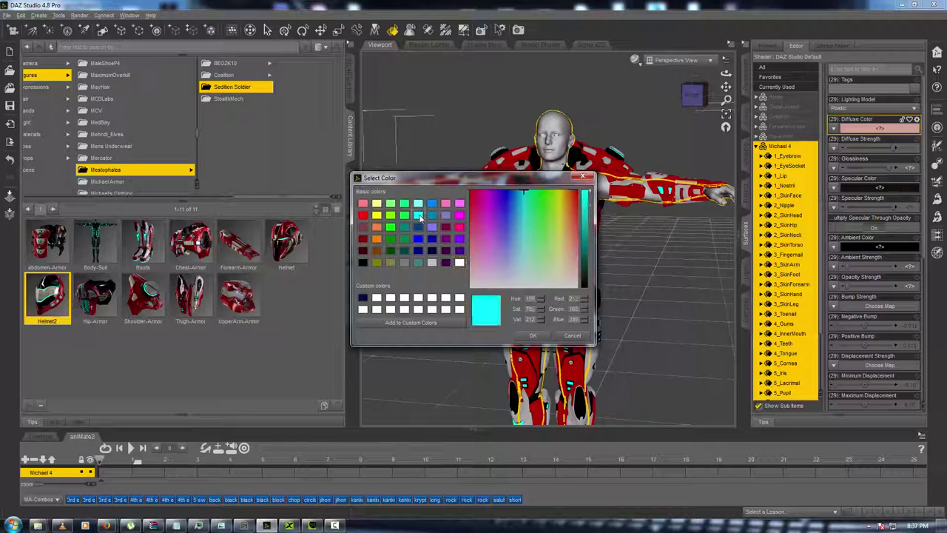
left_click(530, 336)
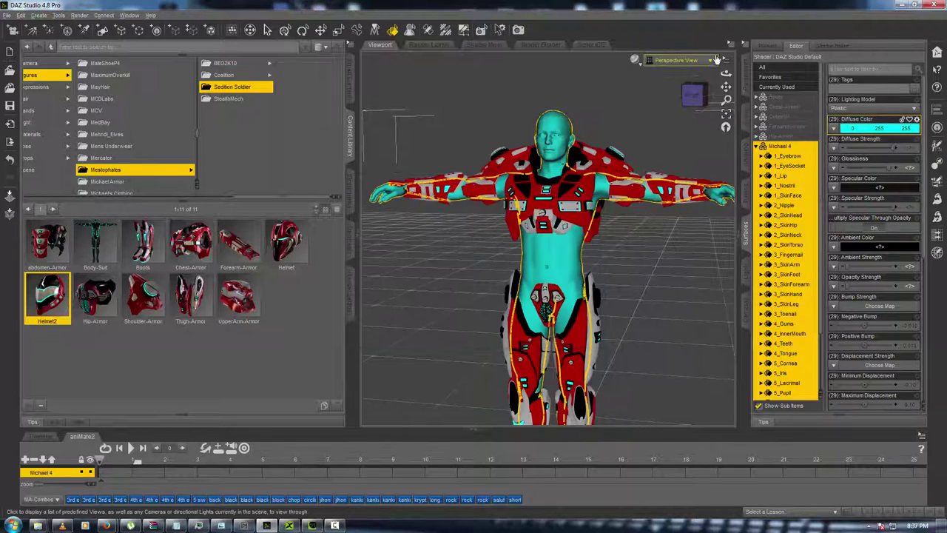
Set the ambient color of all Michael 4 surfaces to cyan (0, 255, 255).
left_click_drag(692, 95, 708, 96)
left_click(693, 95)
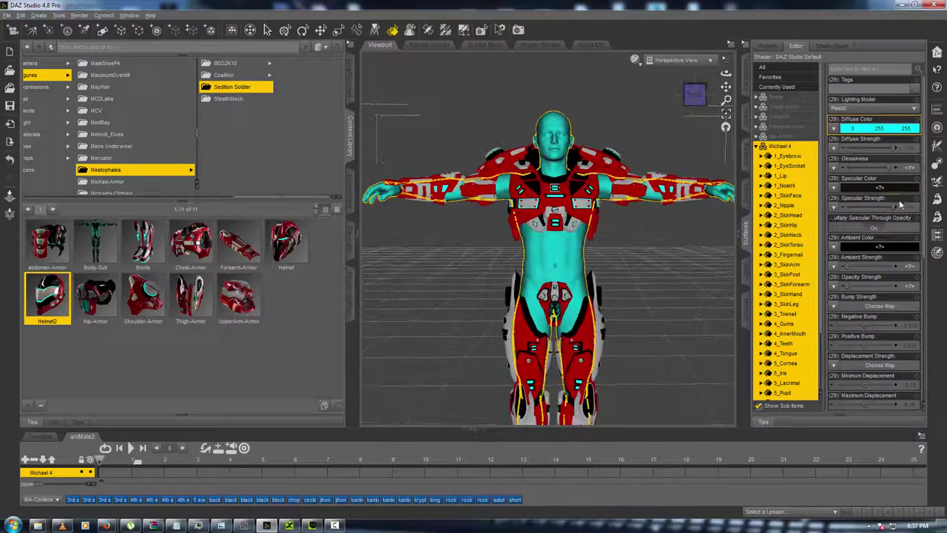
left_click(873, 249)
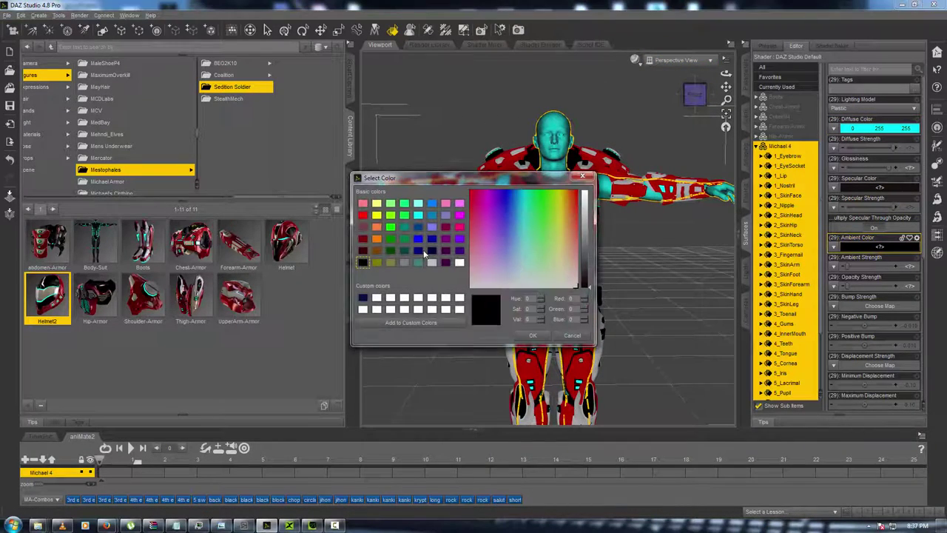
left_click(419, 216)
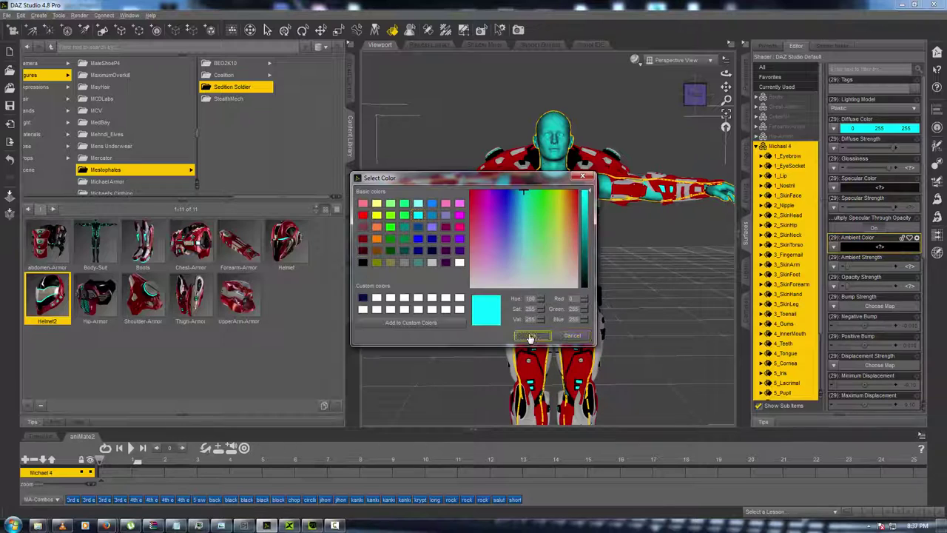
left_click(532, 335)
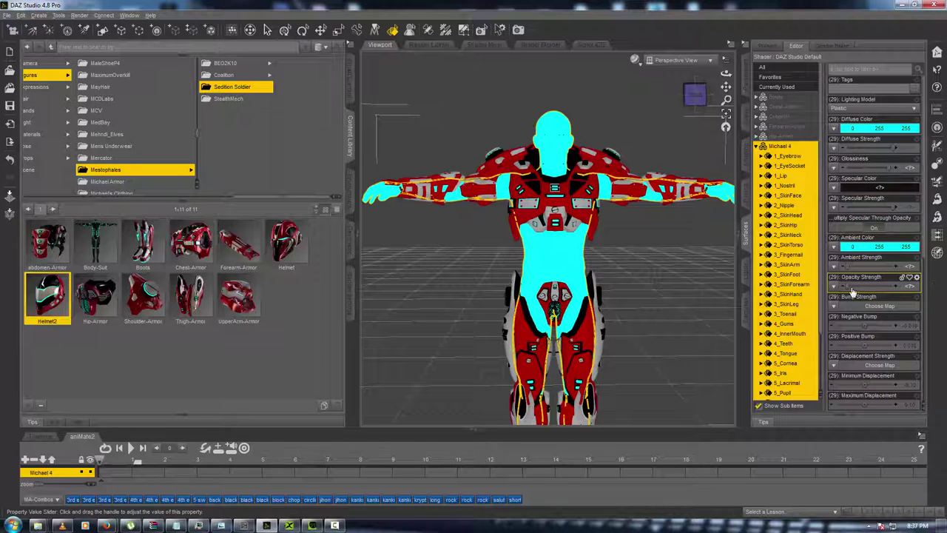
Lower the opacity strength of all Michael 4 surfaces to 28%.
left_click_drag(857, 285, 858, 286)
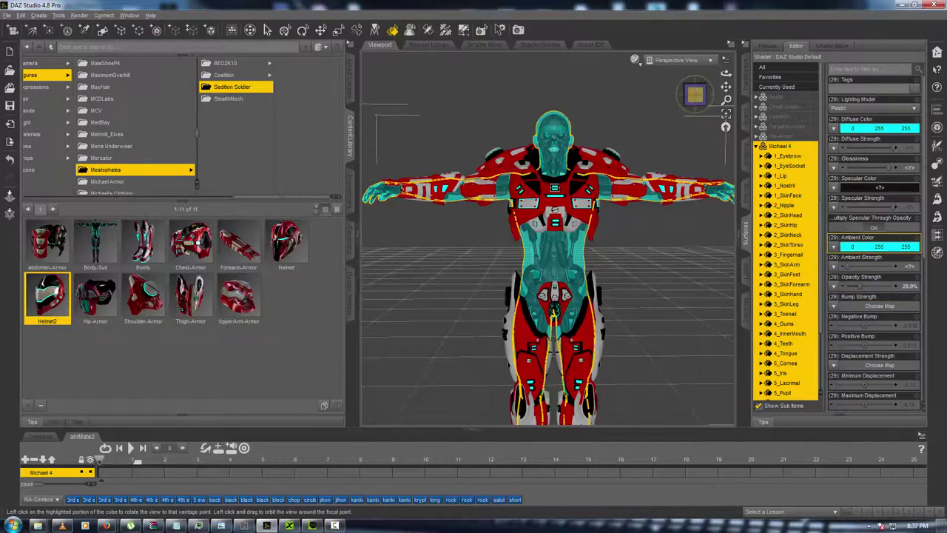
mouse_move(695, 94)
left_mouse_down()
mouse_move(704, 96)
mouse_move(694, 98)
left_mouse_up()
scroll(684, 362, "up", 1)
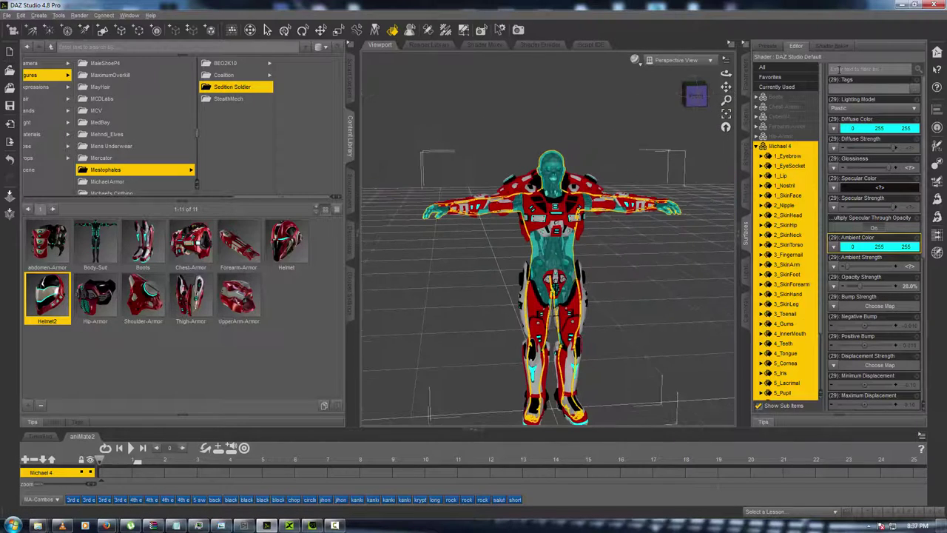
Hide the Boots in the scene to expose the figure's lower legs and feet.
left_click(745, 118)
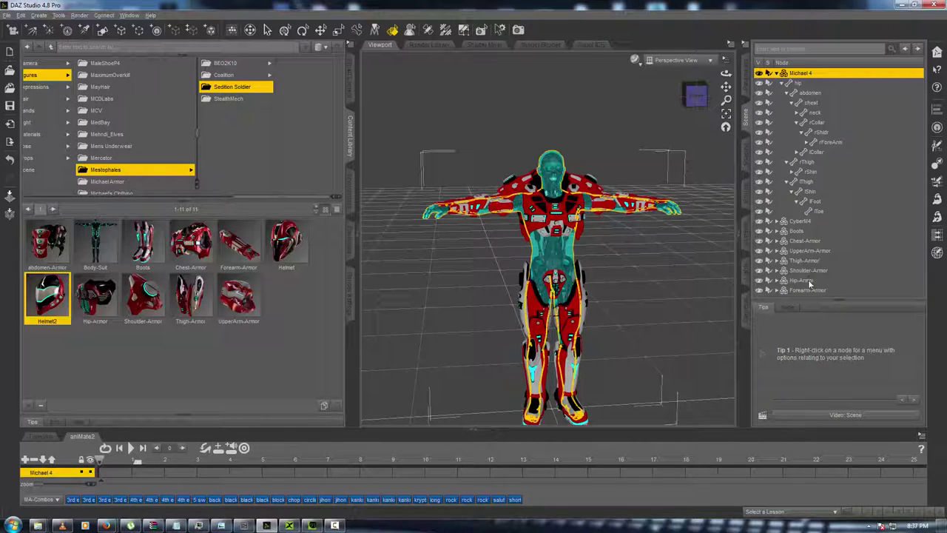
left_click(758, 231)
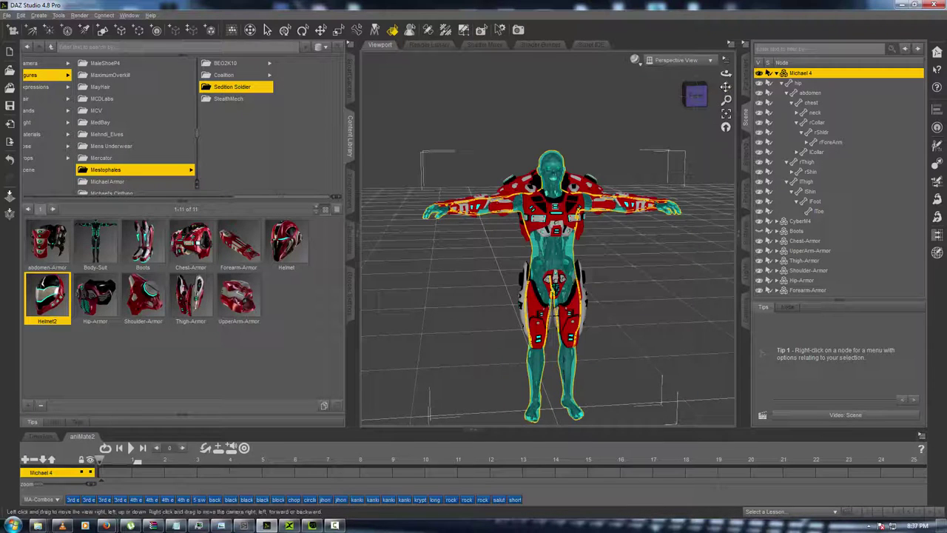
left_click_drag(726, 88, 534, 430)
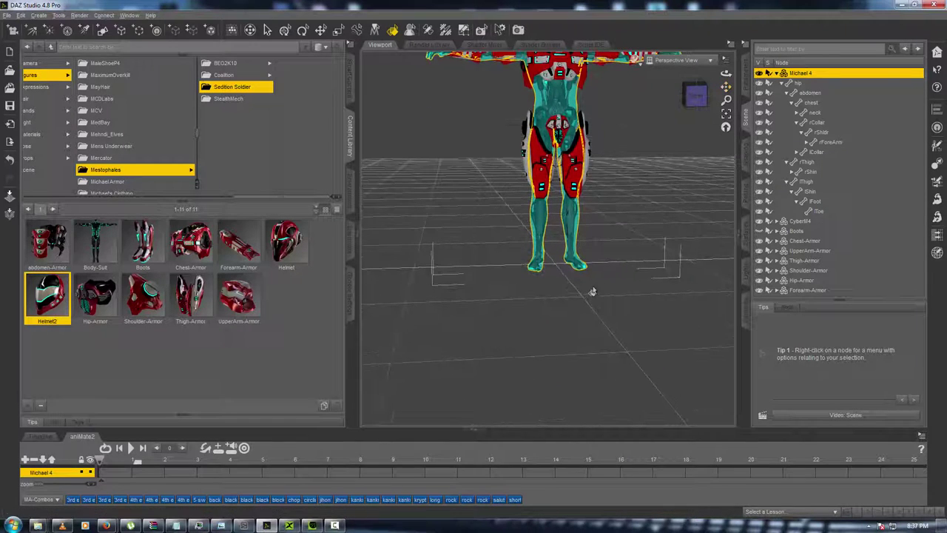
scroll(592, 291, "up", 10)
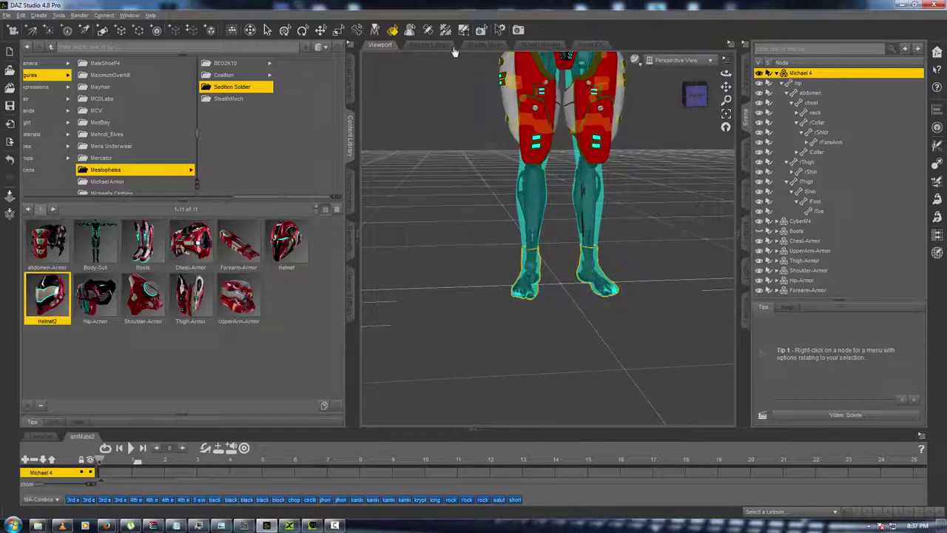
Hide Michael 4's left and right feet and toes using the Universal Tool to pick them out.
left_click(285, 31)
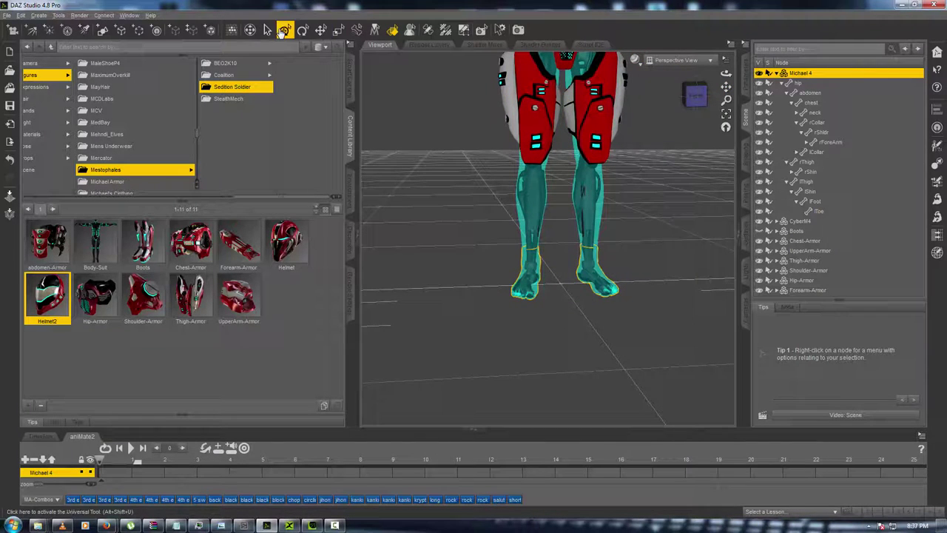
left_click(603, 276)
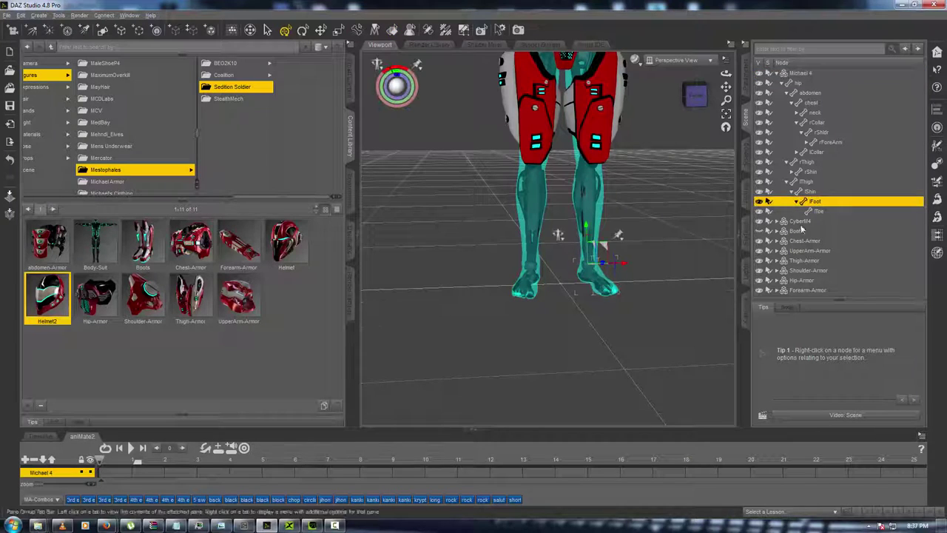
left_click(610, 296)
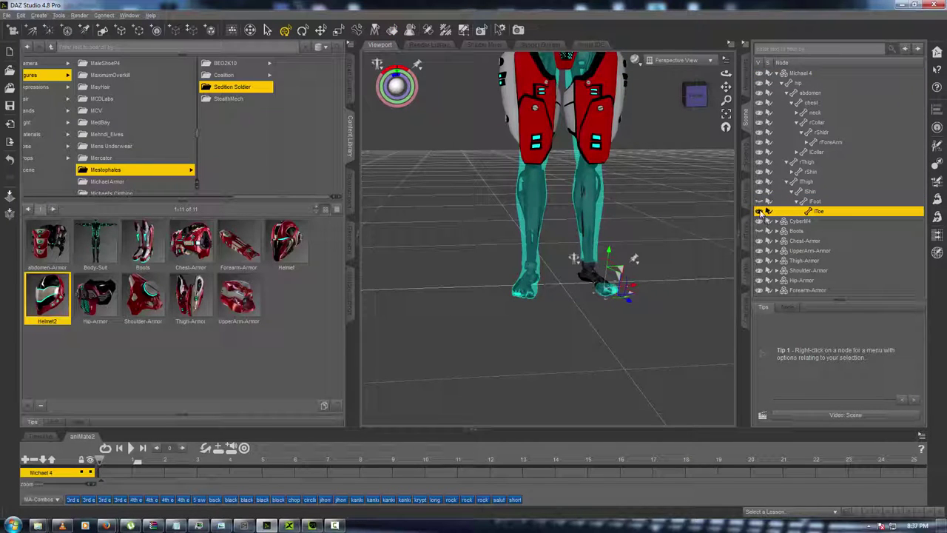
left_click(527, 299)
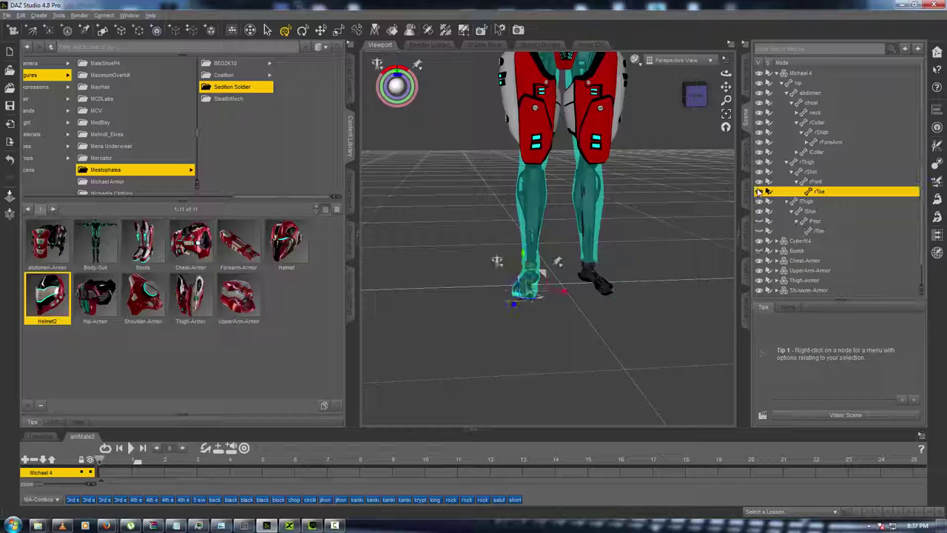
left_click(530, 282)
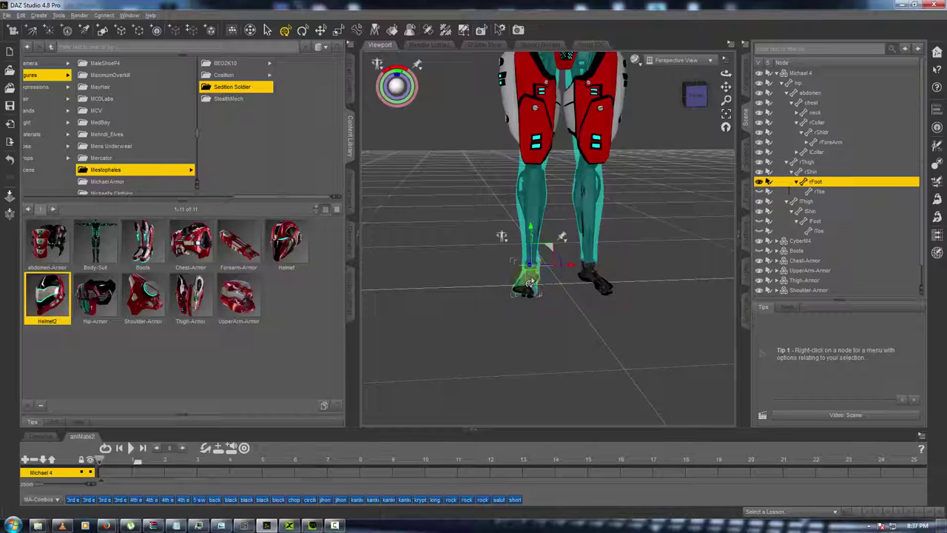
left_click(760, 183)
left_click(598, 280)
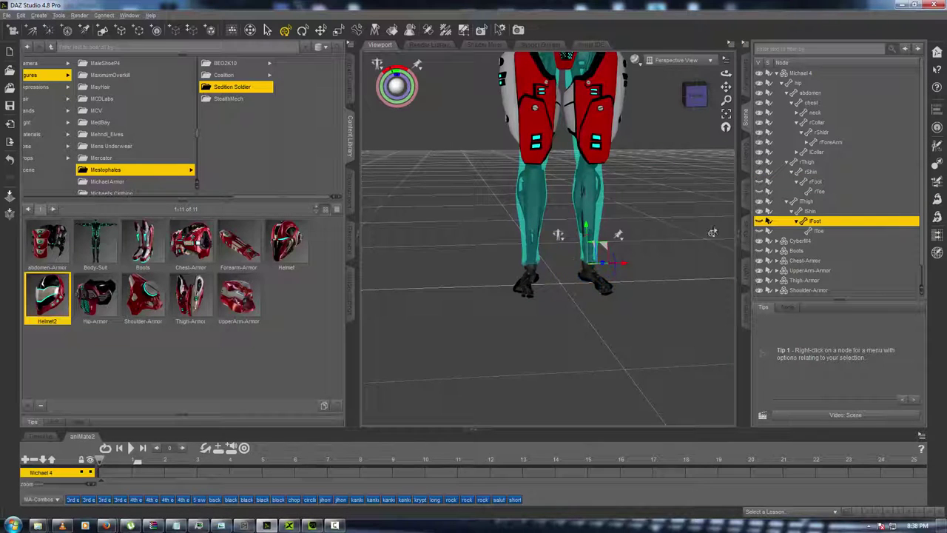
left_click(585, 284)
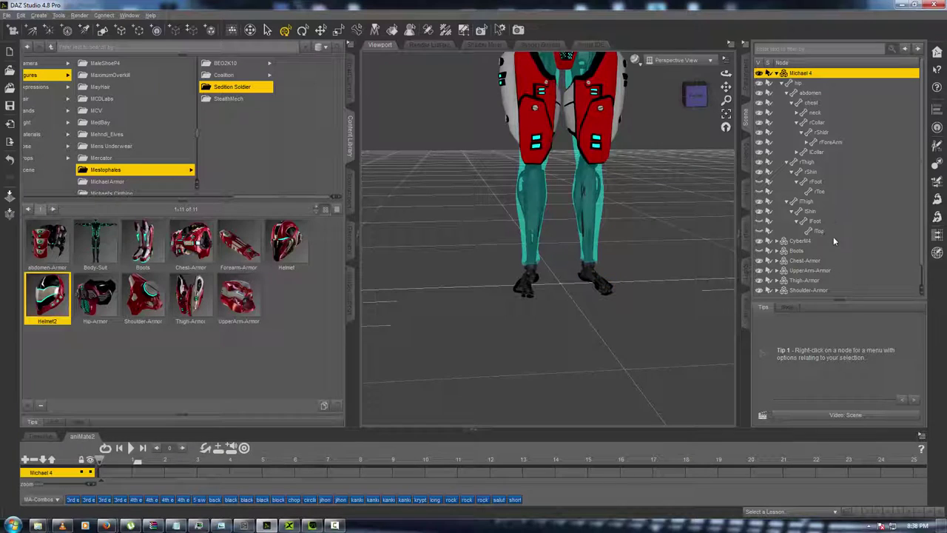
Expand CyberM4's bone hierarchy down to the right foot and hide its rFoot and rToe.
scroll(834, 237, "down", 1)
left_click(777, 222)
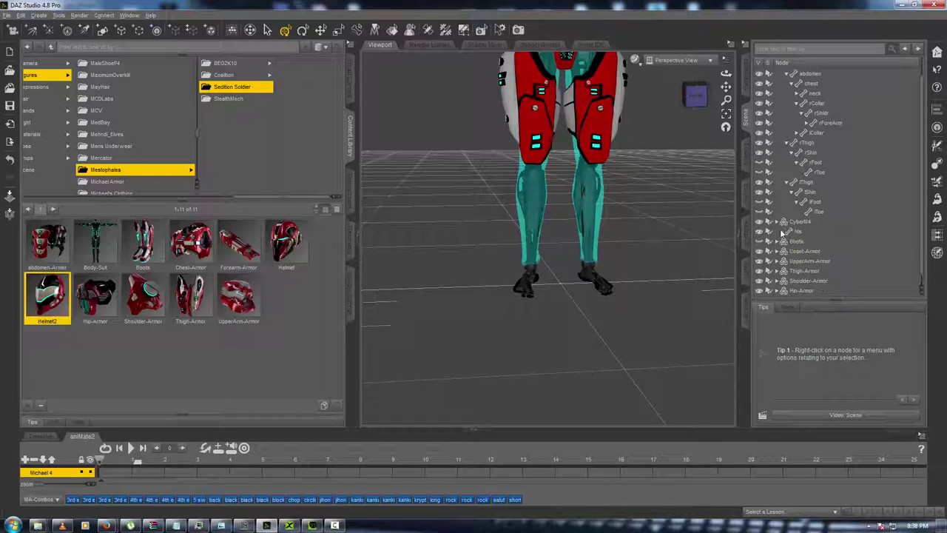
left_click(781, 232)
left_click(788, 242)
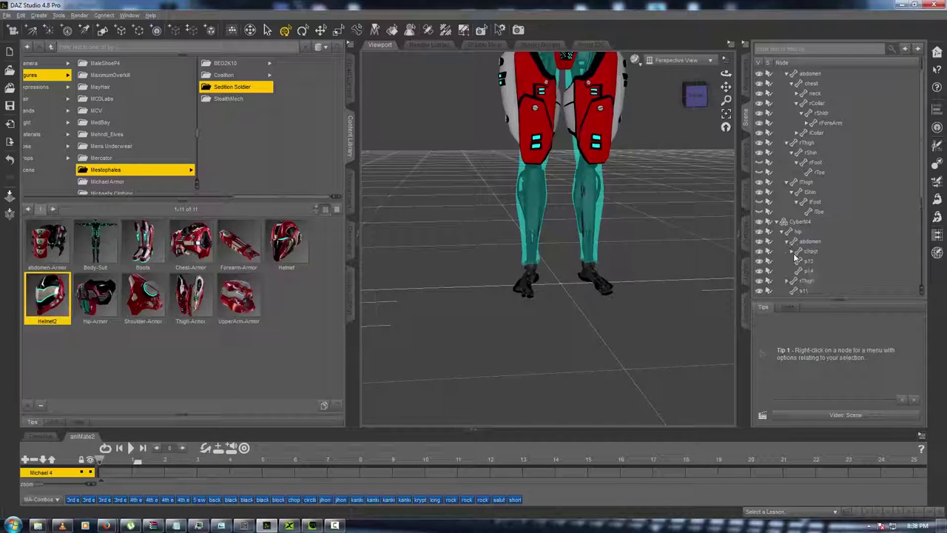
scroll(793, 261, "down", 2)
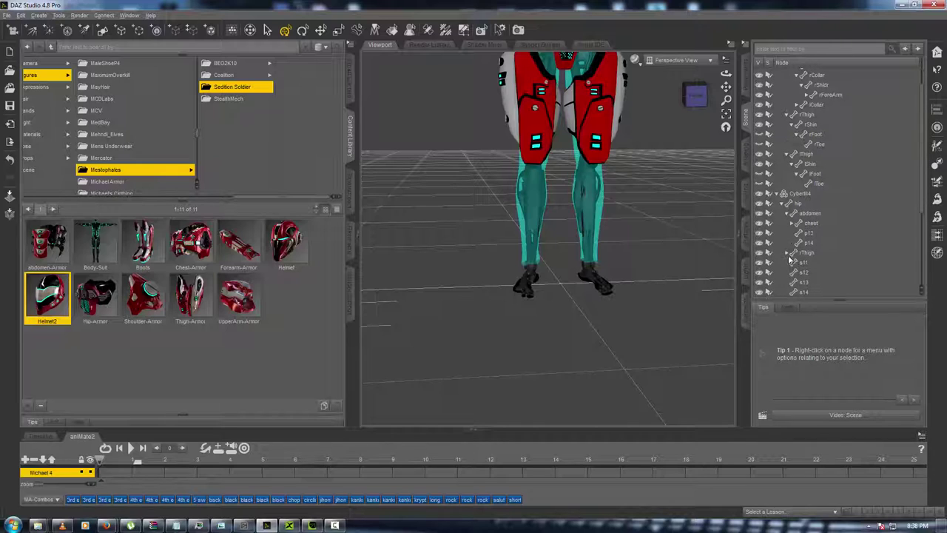
left_click(787, 254)
left_click(794, 262)
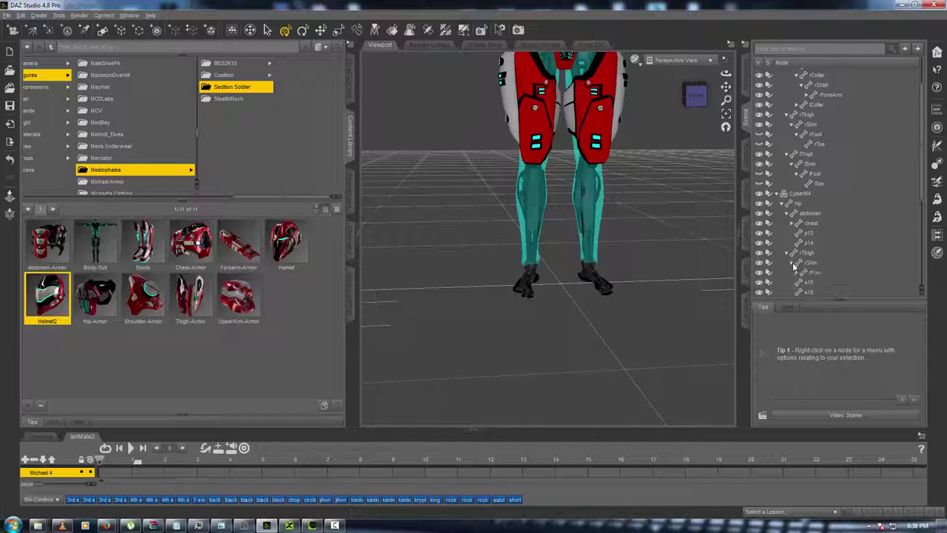
scroll(800, 273, "down", 2)
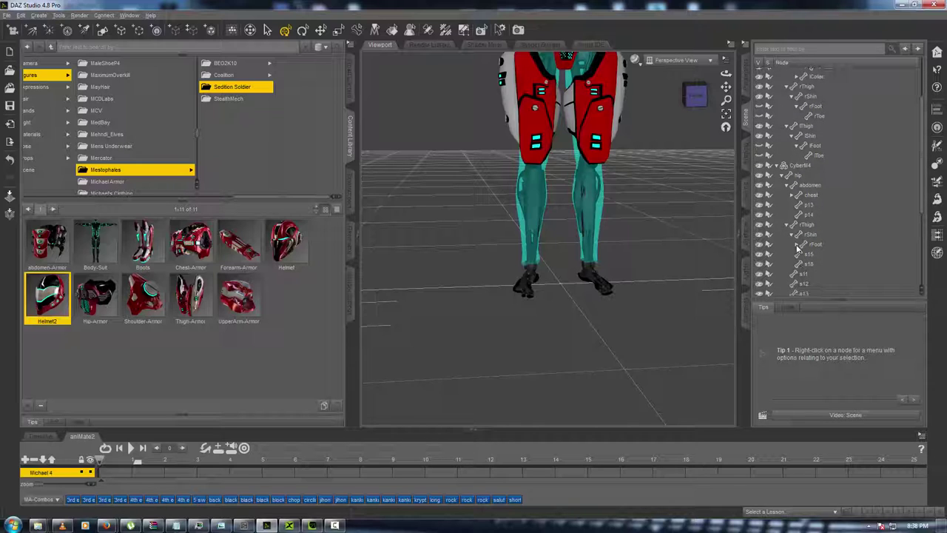
left_click(797, 245)
left_click(814, 245)
left_click(759, 245)
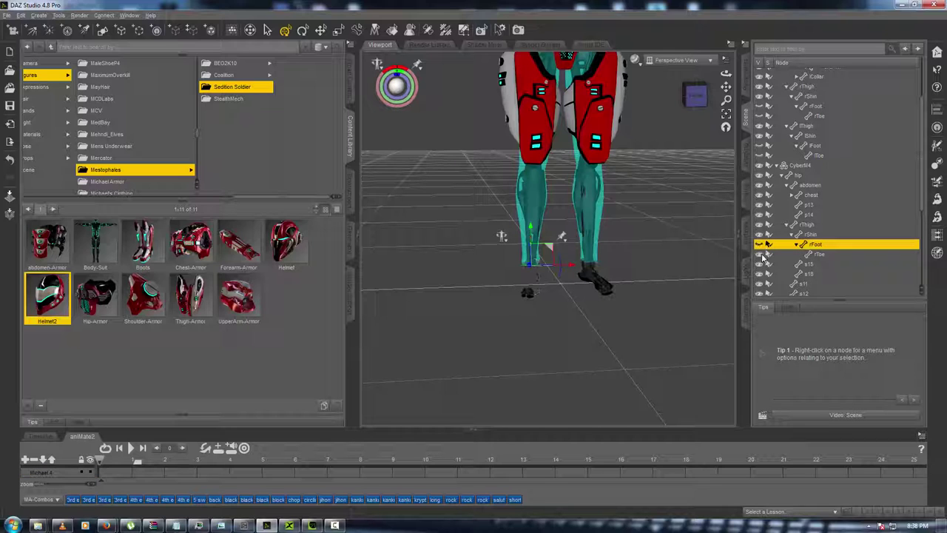
left_click(761, 254)
Expand CyberM4's left thigh and shin in the scene hierarchy and hide its lFoot and lToe.
scroll(797, 257, "down", 3)
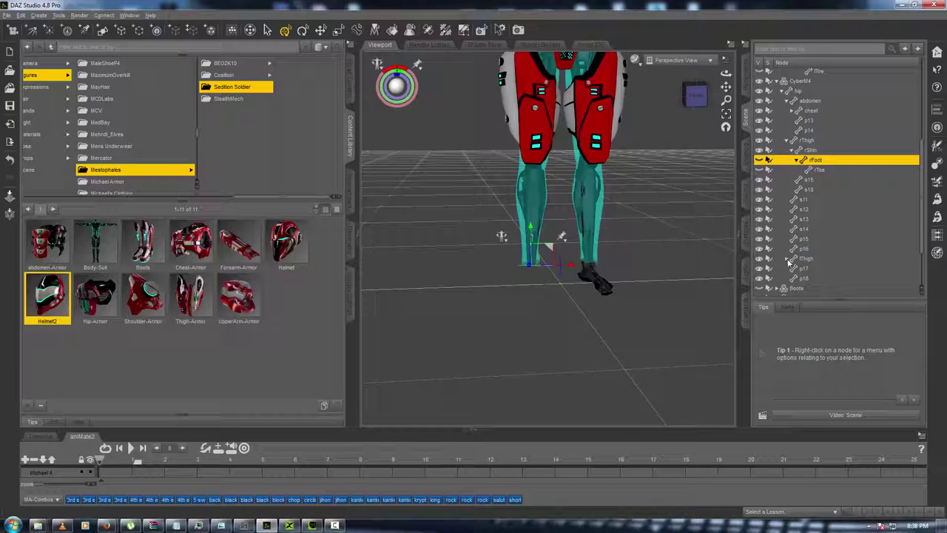
left_click(787, 259)
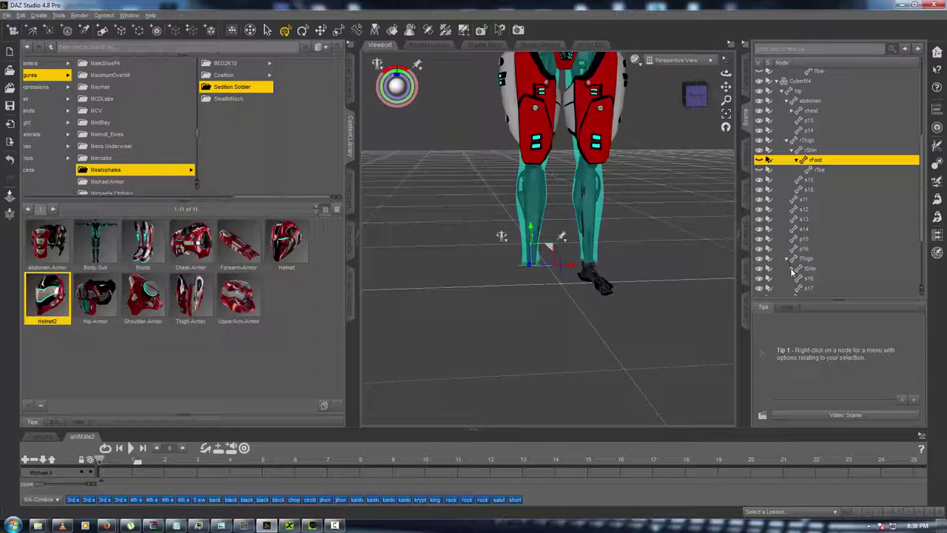
left_click(792, 269)
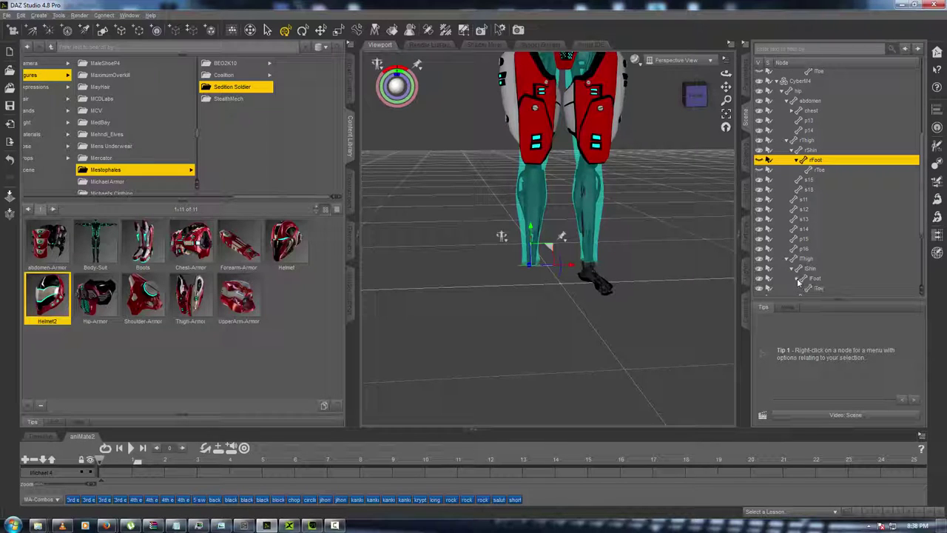
scroll(792, 259, "down", 2)
left_click(762, 215)
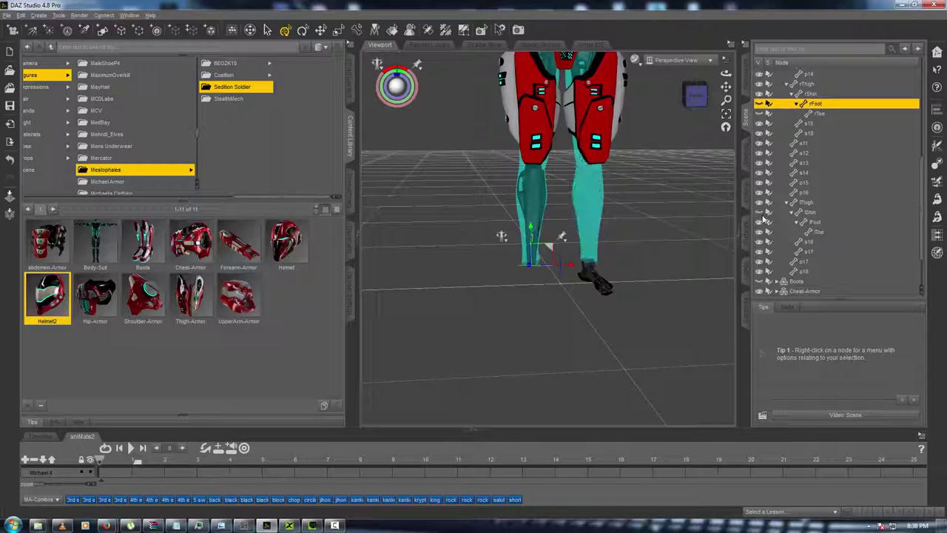
left_click(763, 213)
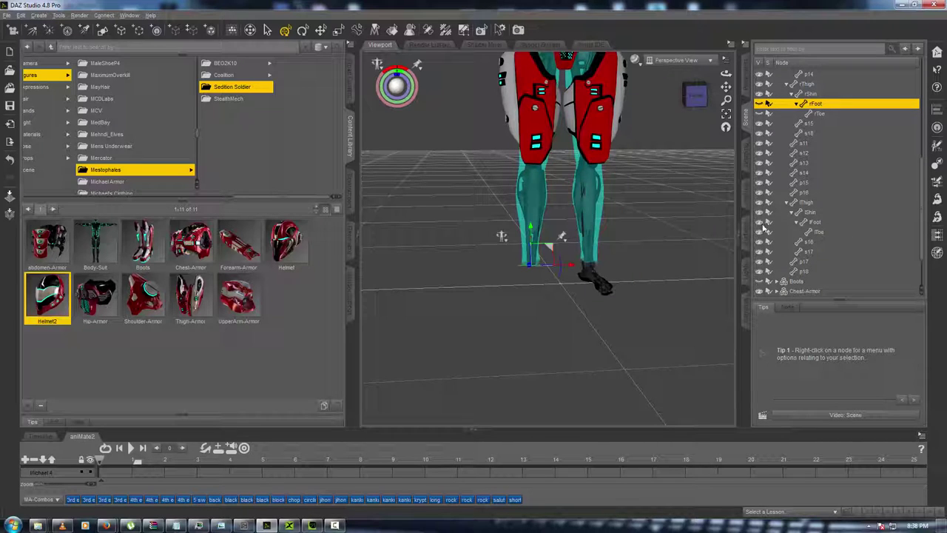
left_click(762, 222)
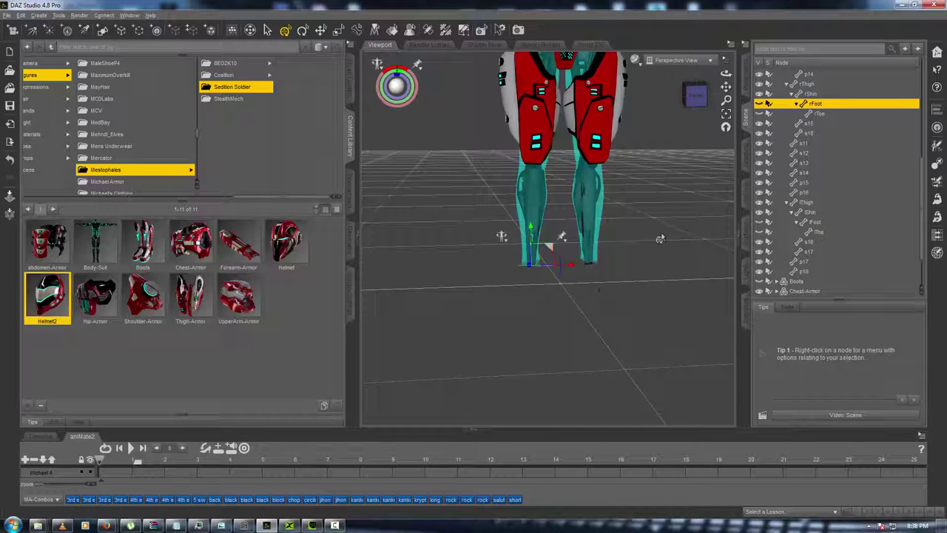
scroll(827, 271, "down", 2)
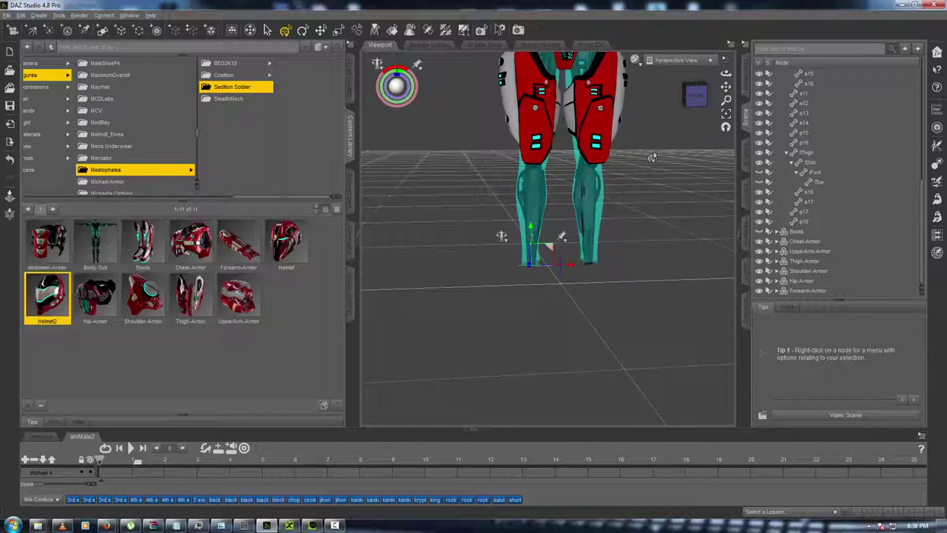
left_click_drag(725, 86, 734, 305)
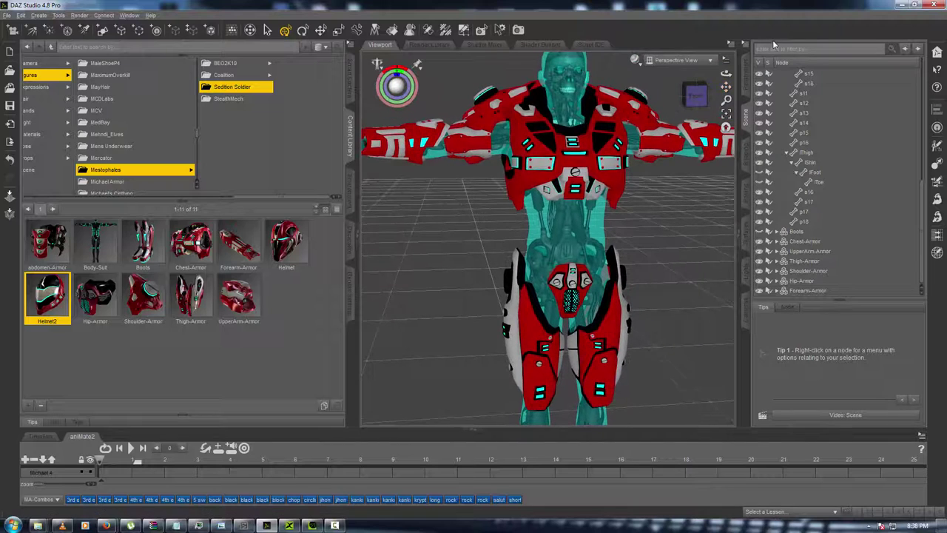
Hide Michael 4 and the Chest, UpperArm, Thigh, Shoulder, Hip and Forearm armor so only the CyberM4 skeleton stays in view.
scroll(811, 85, "up", 9)
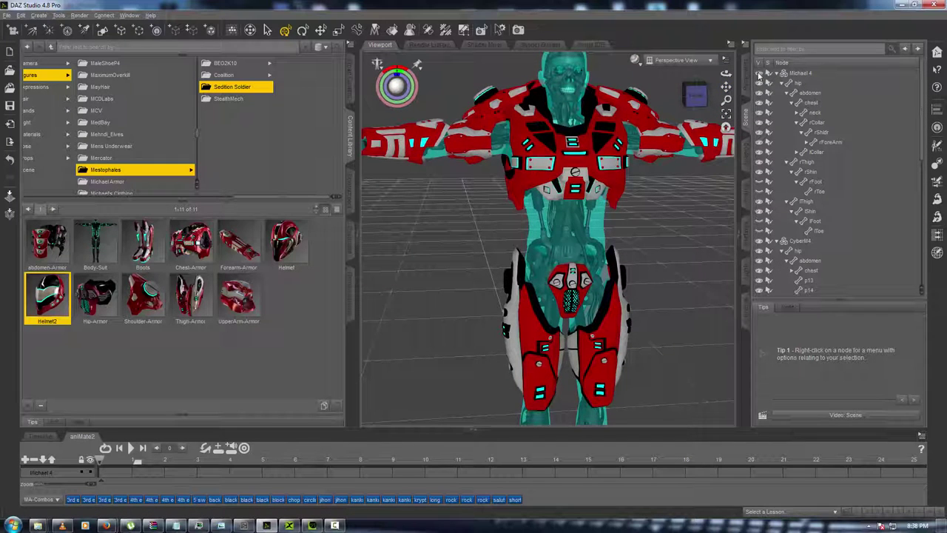
left_click(758, 74)
scroll(807, 222, "down", 10)
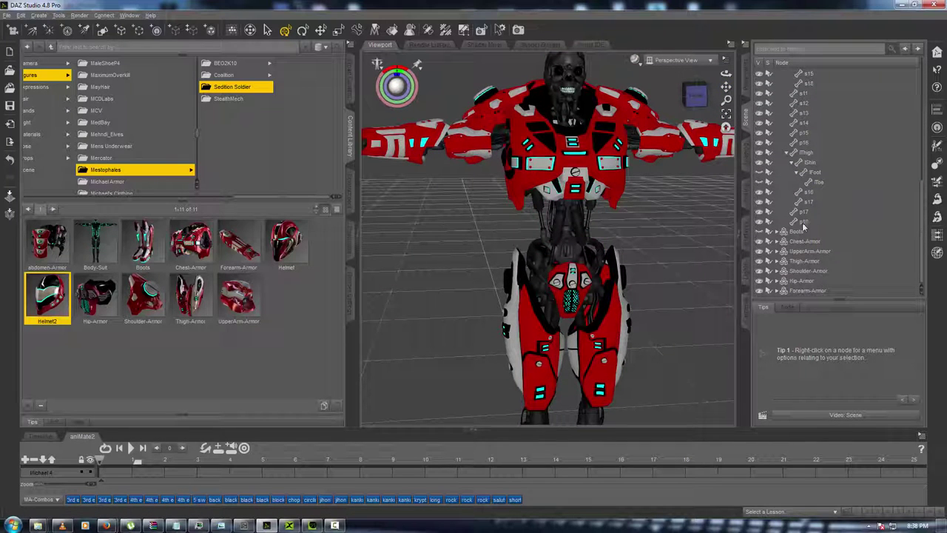
left_click(758, 241)
left_click(758, 251)
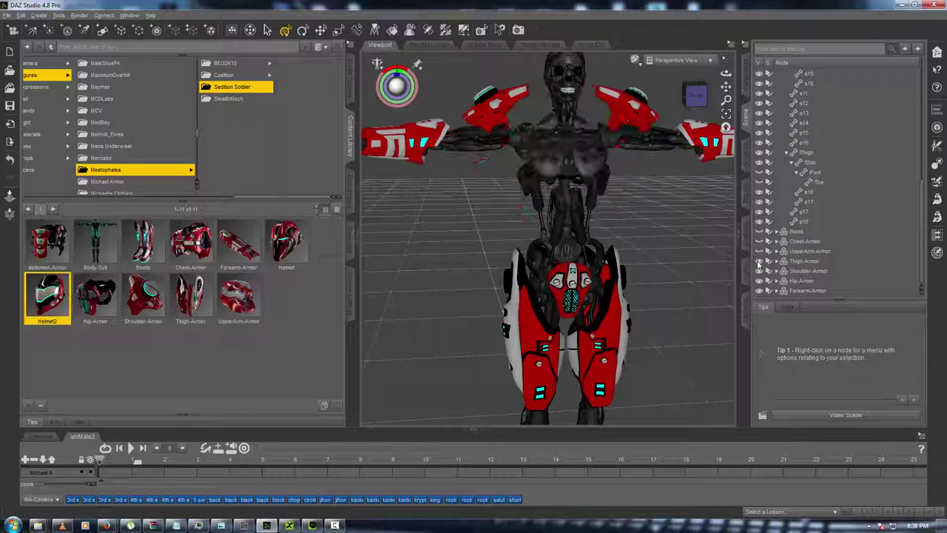
left_click(758, 260)
left_click(759, 271)
left_click(758, 280)
left_click(759, 290)
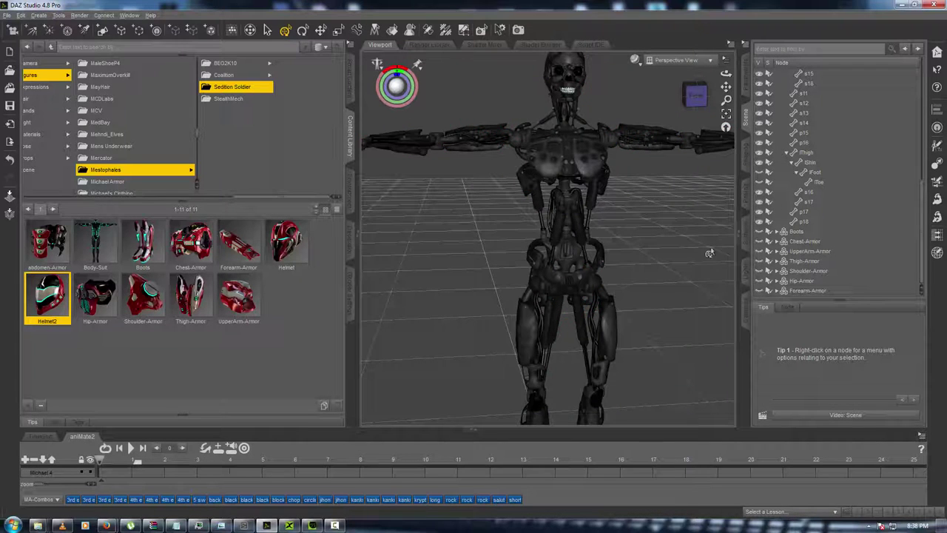
Hide CyberM4's side torso pistons by switching off the visibility of p12, s12, p11 and s11.
scroll(709, 254, "down", 5)
scroll(709, 254, "up", 6)
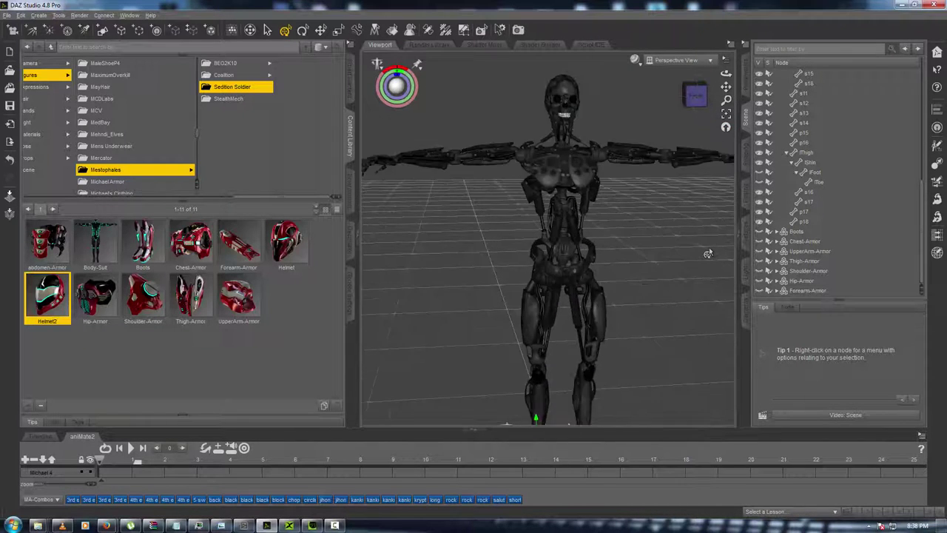
left_click(598, 185)
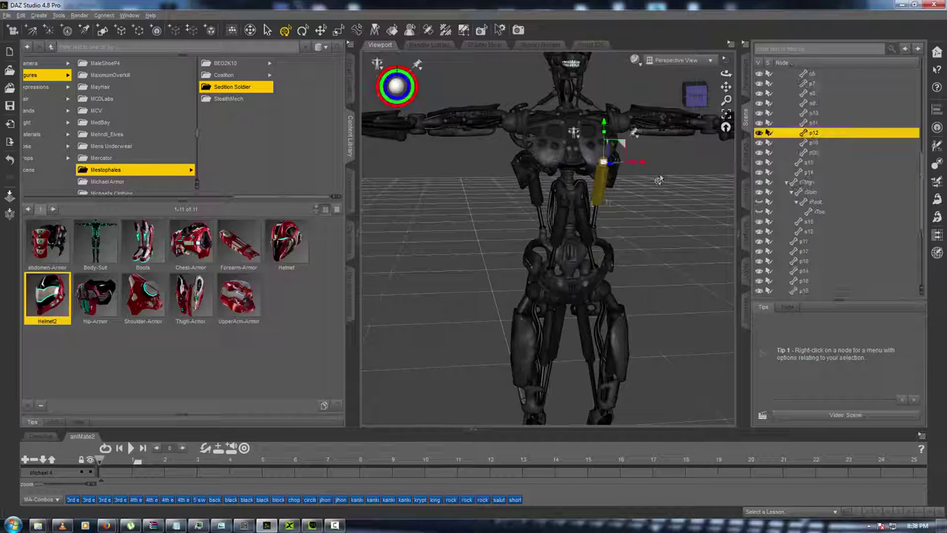
left_click(759, 133)
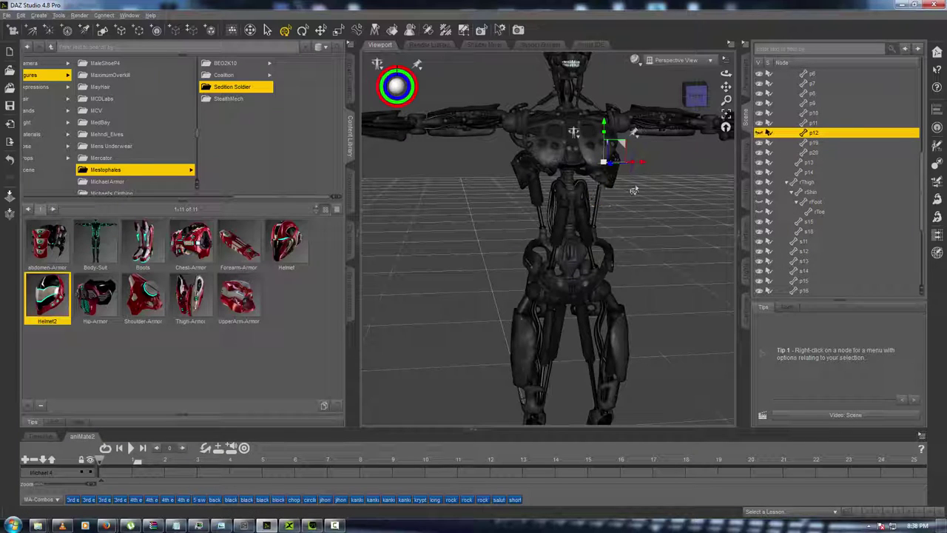
left_click(590, 215)
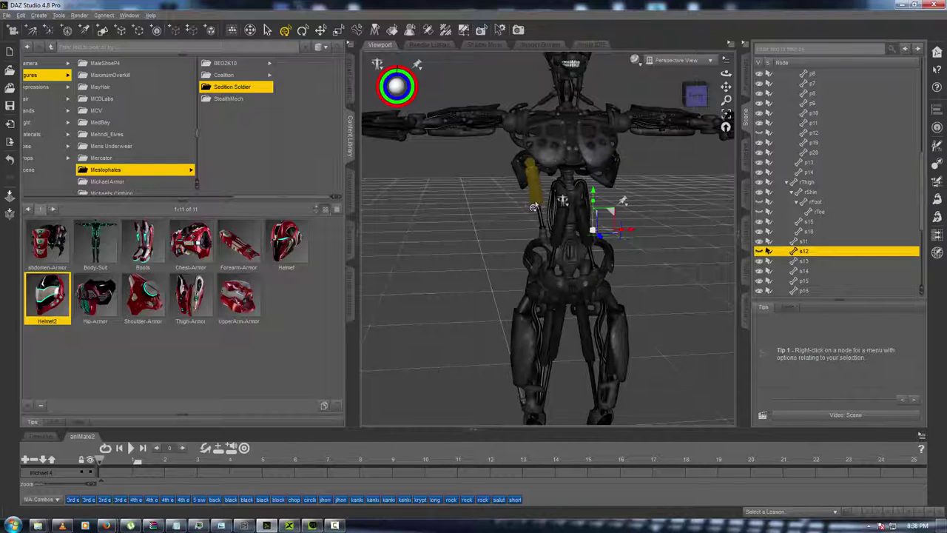
left_click(757, 122)
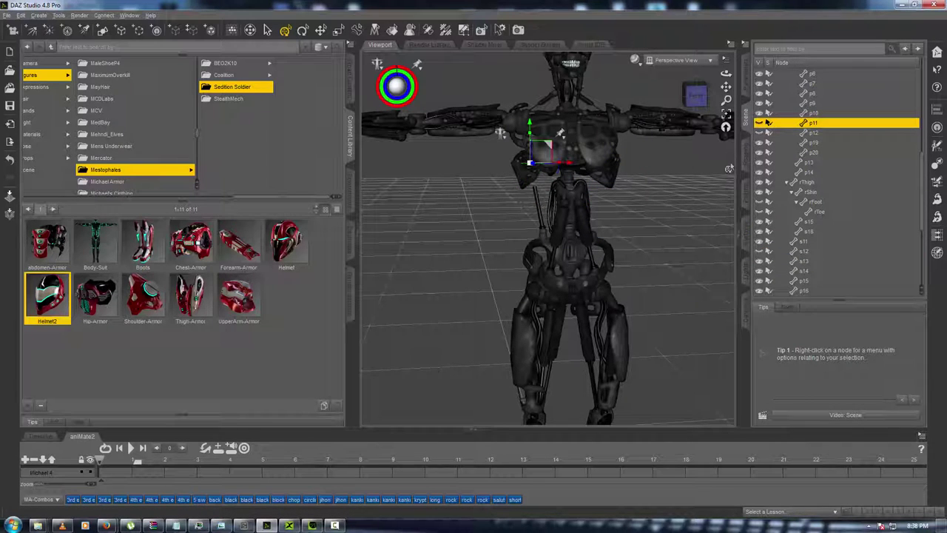
left_click(758, 241)
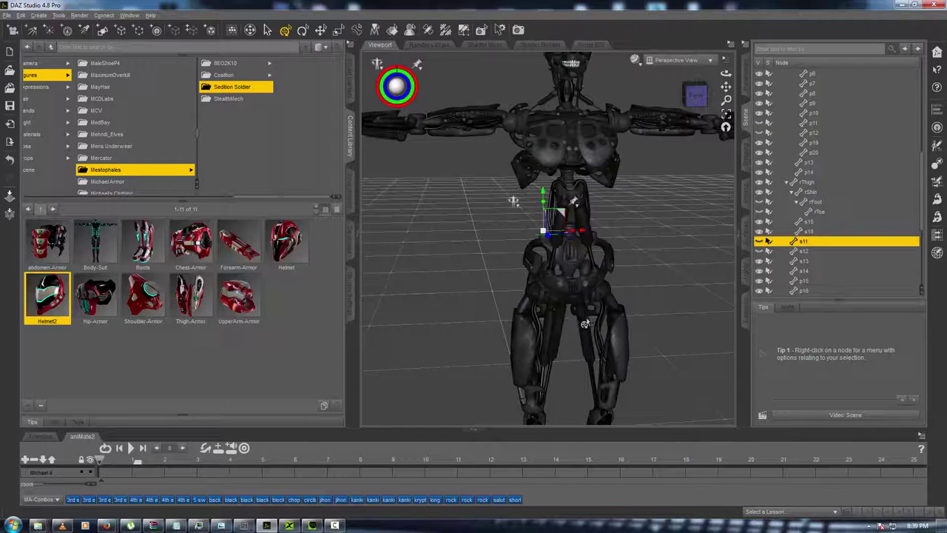
Hide the pistons on the inside of CyberM4's left thigh: p16, p17, s16 and s17.
left_click(803, 290)
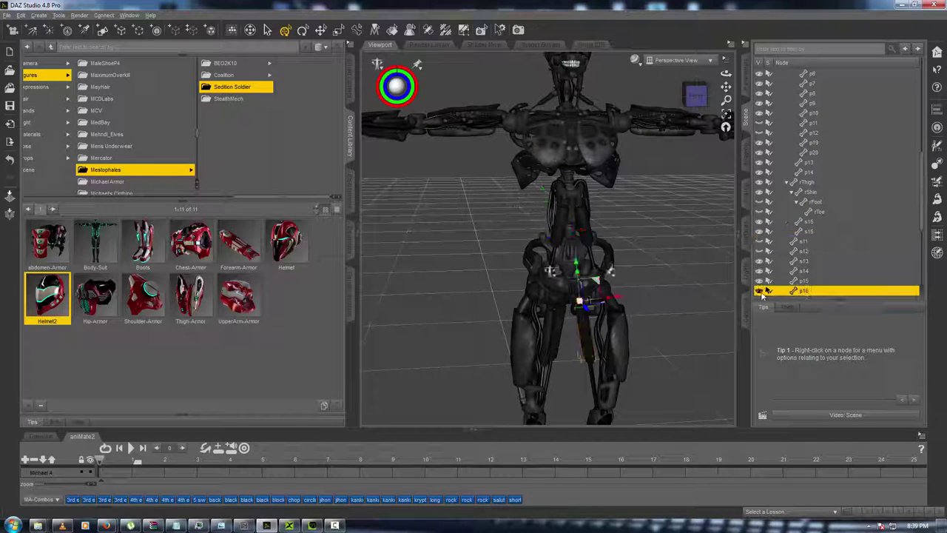
left_click(591, 362)
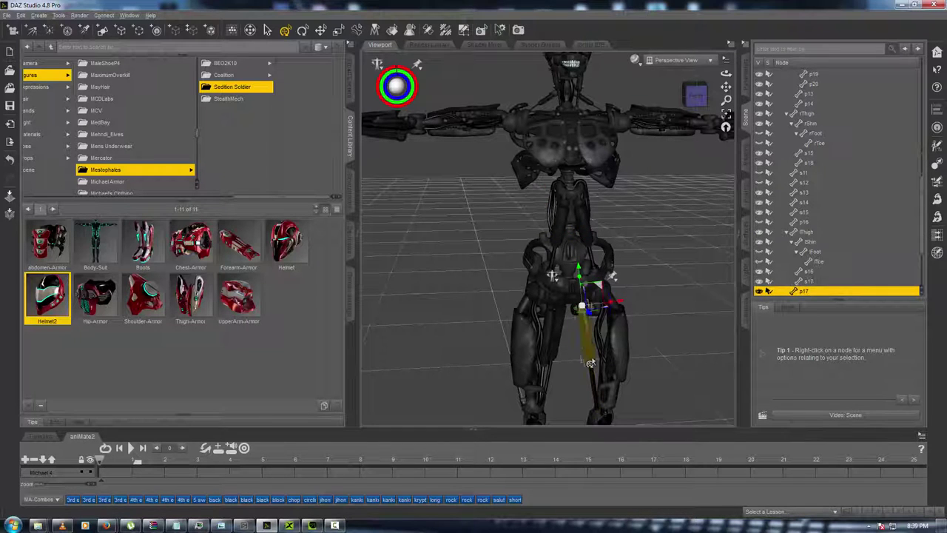
left_click(758, 290)
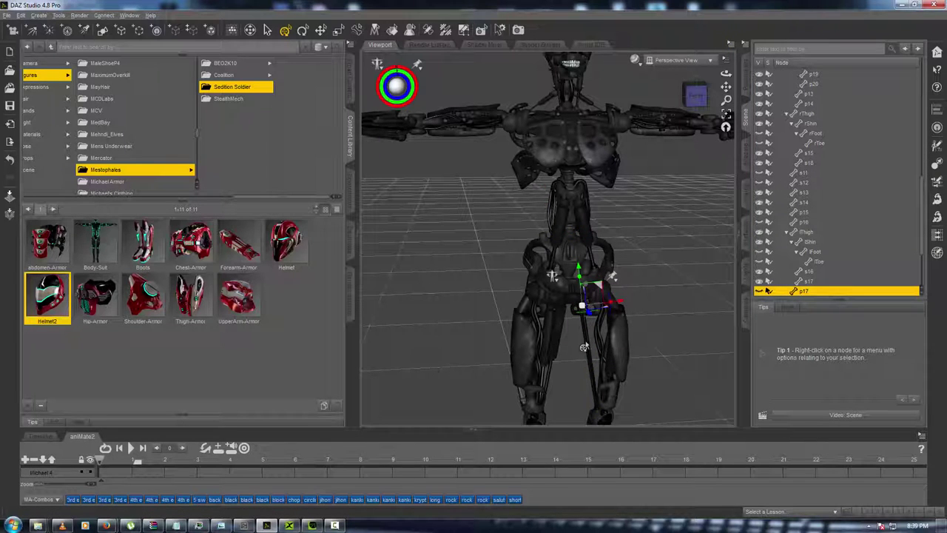
left_click(585, 347)
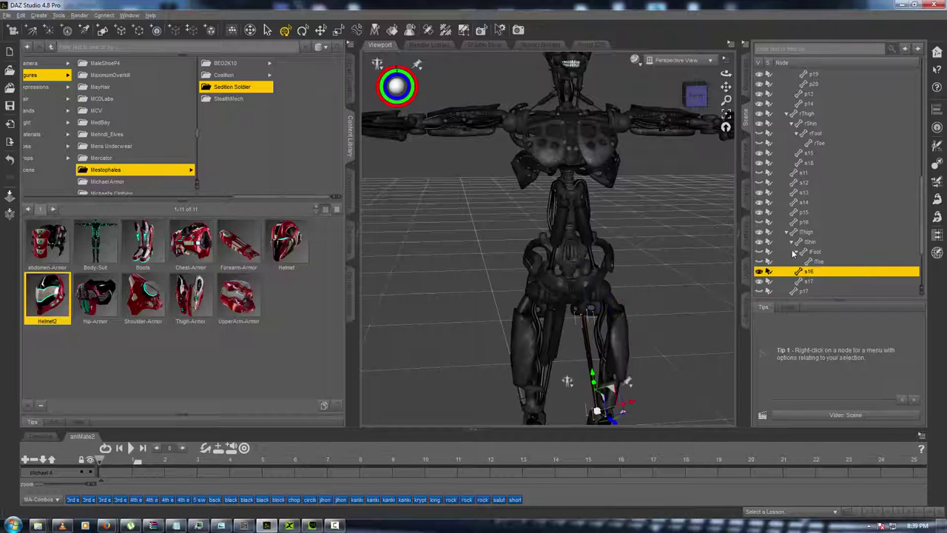
left_click(758, 272)
left_click(591, 353)
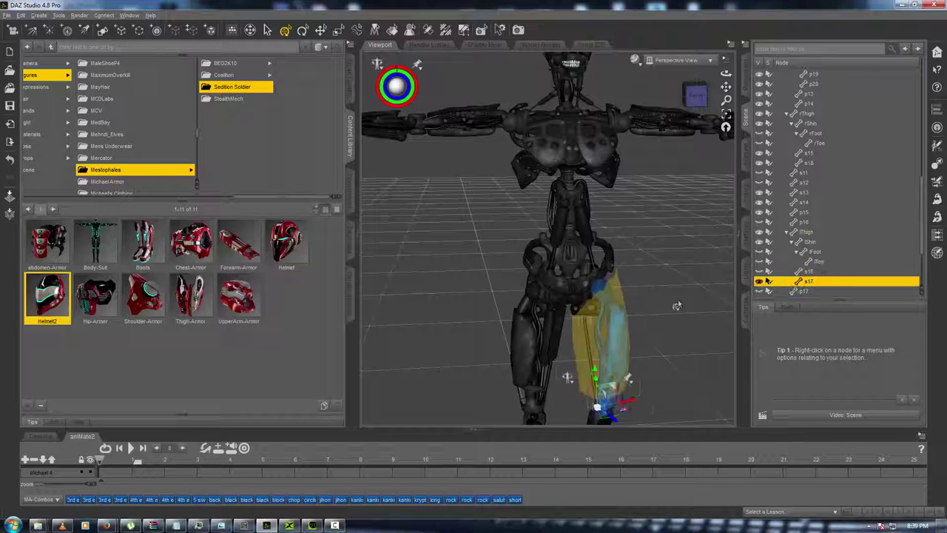
left_click(758, 281)
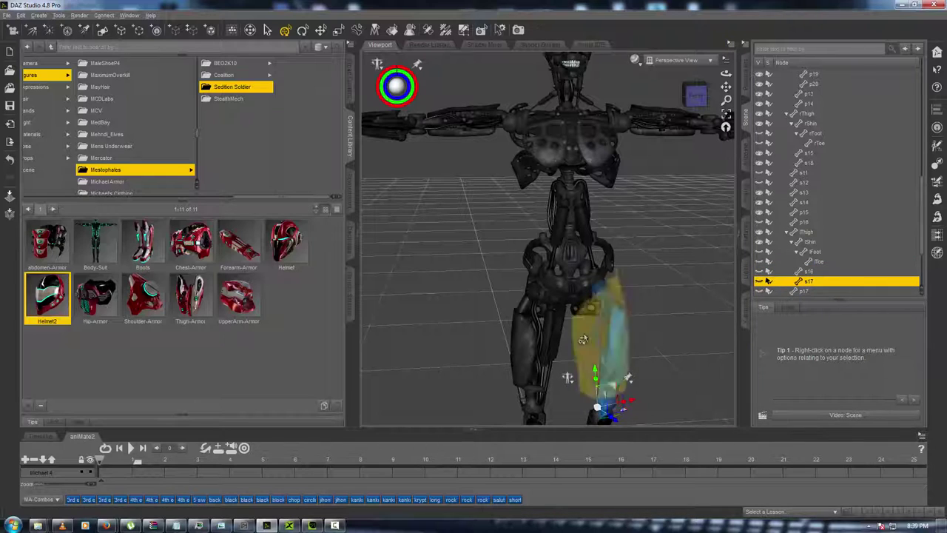
Hide the pistons on the inside of CyberM4's right thigh: p15, s15, p18 and s18.
left_click(557, 335)
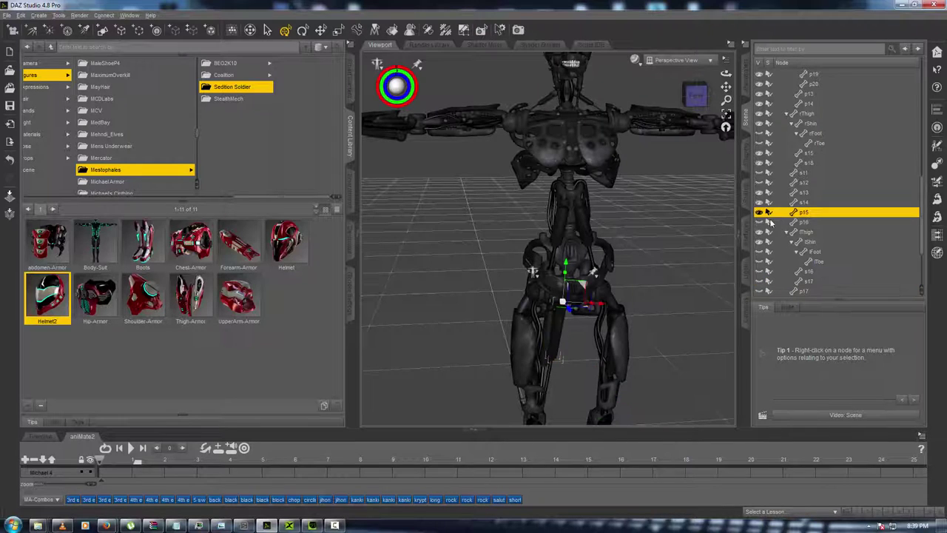
left_click(548, 347)
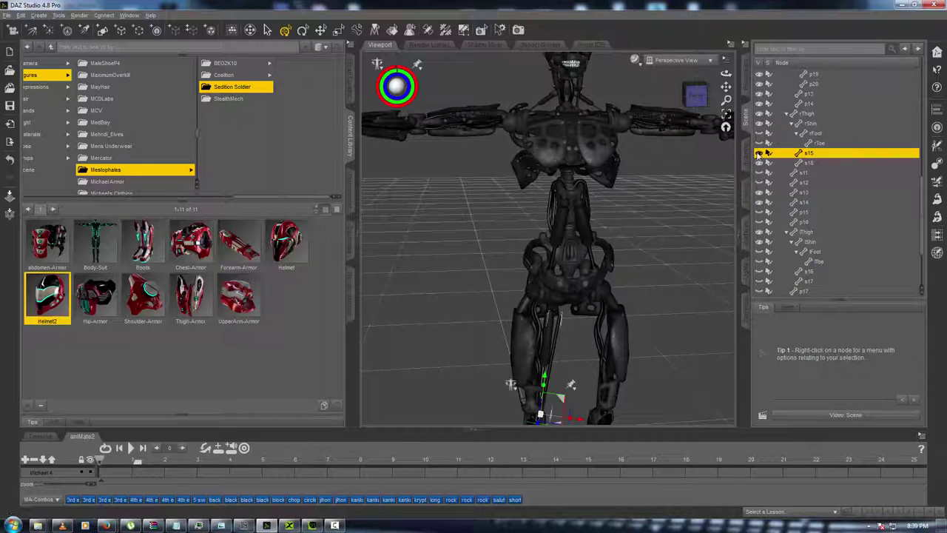
left_click(554, 285)
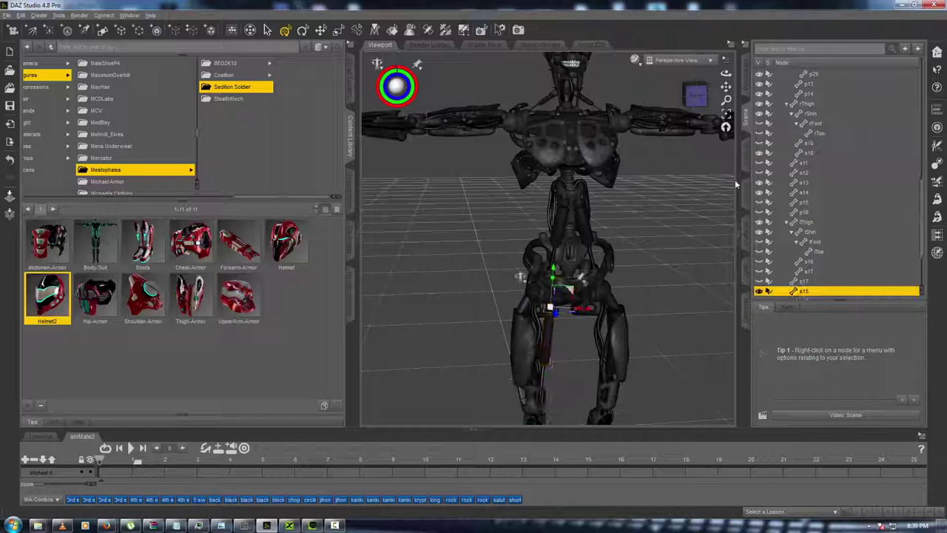
left_click(758, 291)
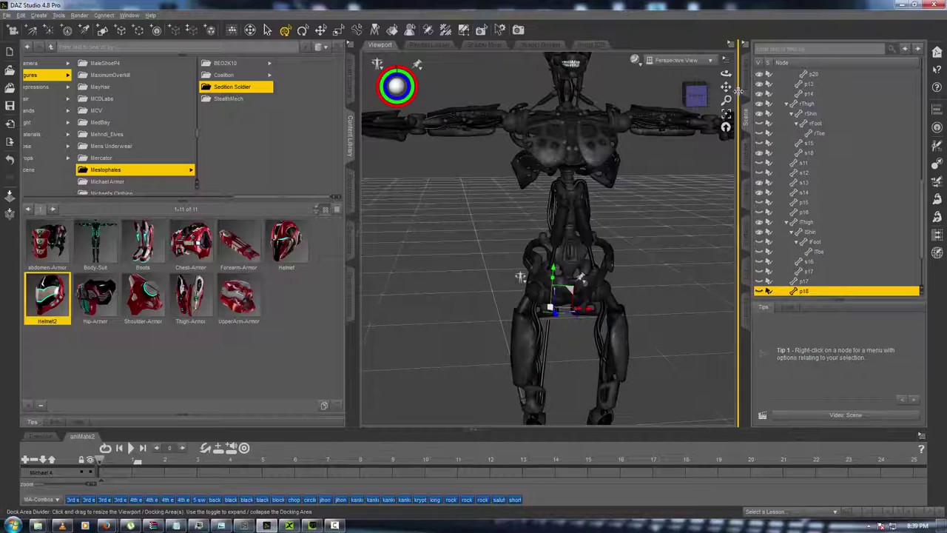
left_click_drag(520, 277, 552, 198)
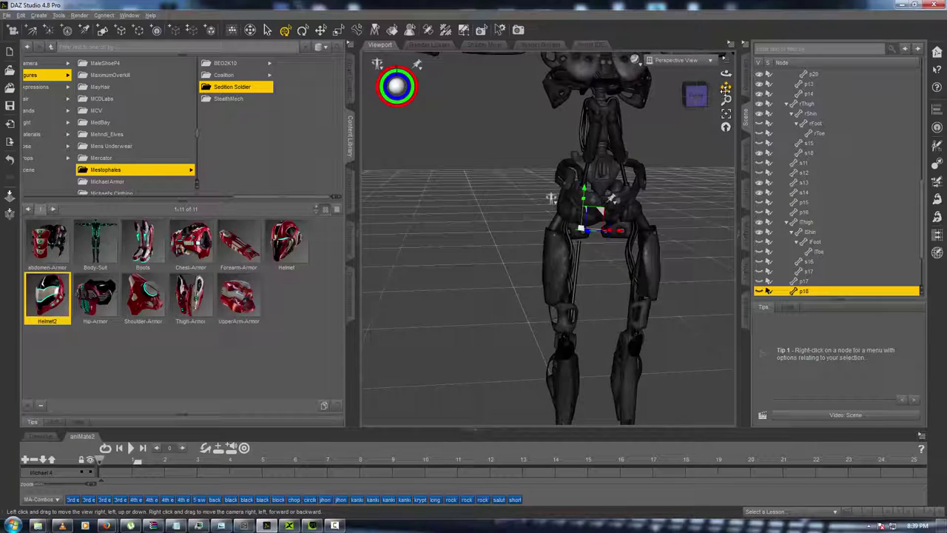
left_click_drag(698, 97, 679, 92)
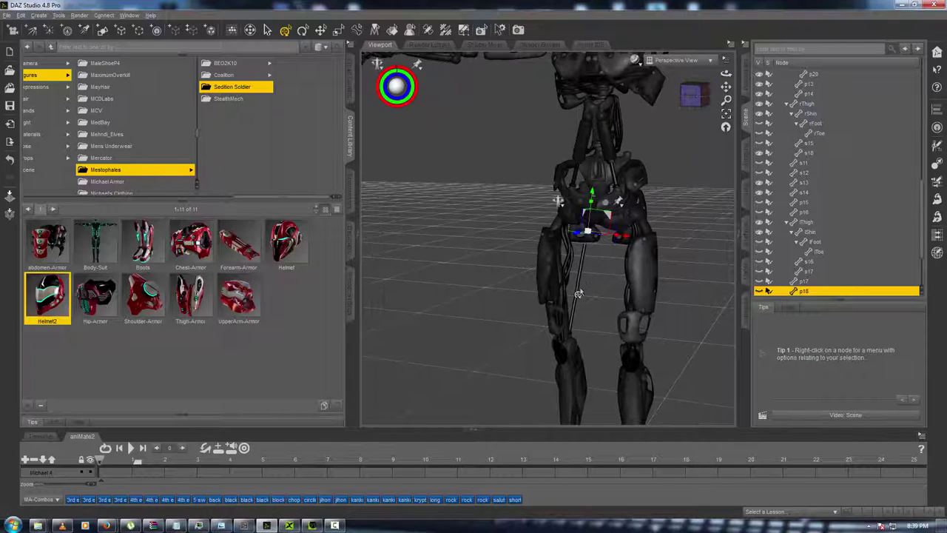
left_click(799, 154)
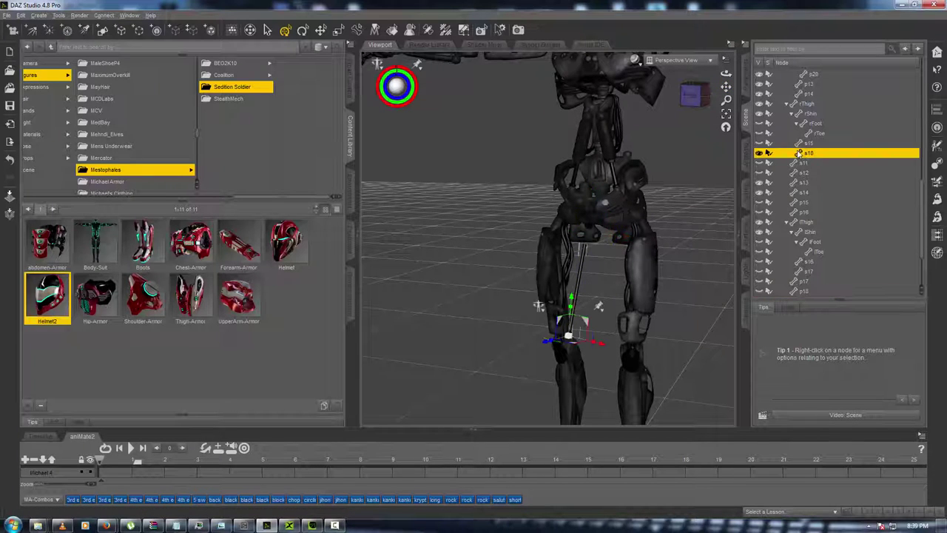
left_click(759, 154)
Hide CyberM4's front abdomen pistons by switching off the visibility of p14, s14, p13 and s13.
left_click_drag(699, 98, 489, 93)
scroll(681, 198, "down", 5)
scroll(679, 201, "up", 3)
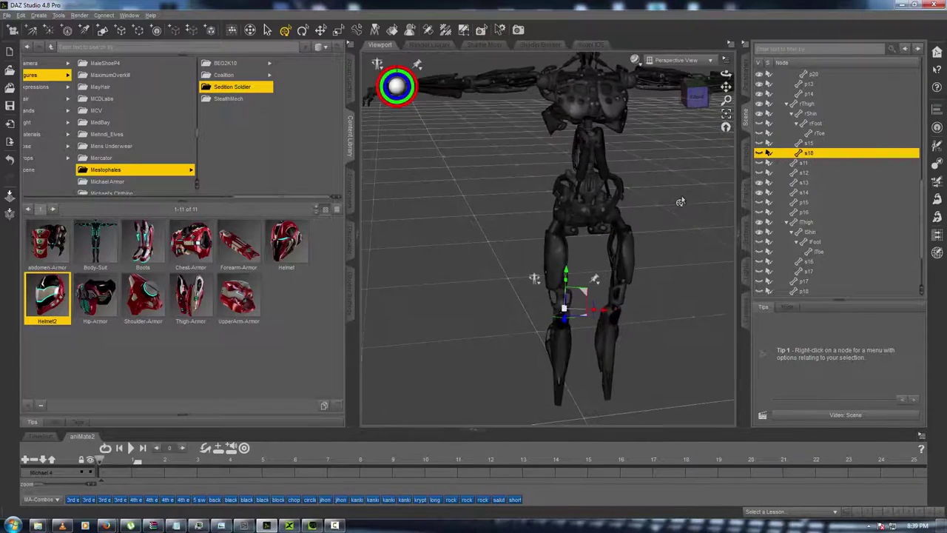
left_click(709, 81)
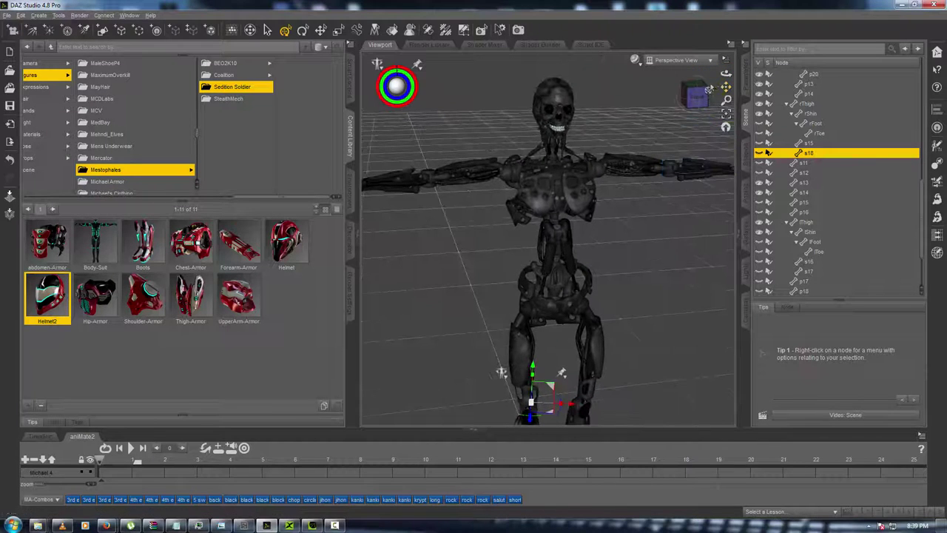
left_click_drag(698, 88, 680, 74)
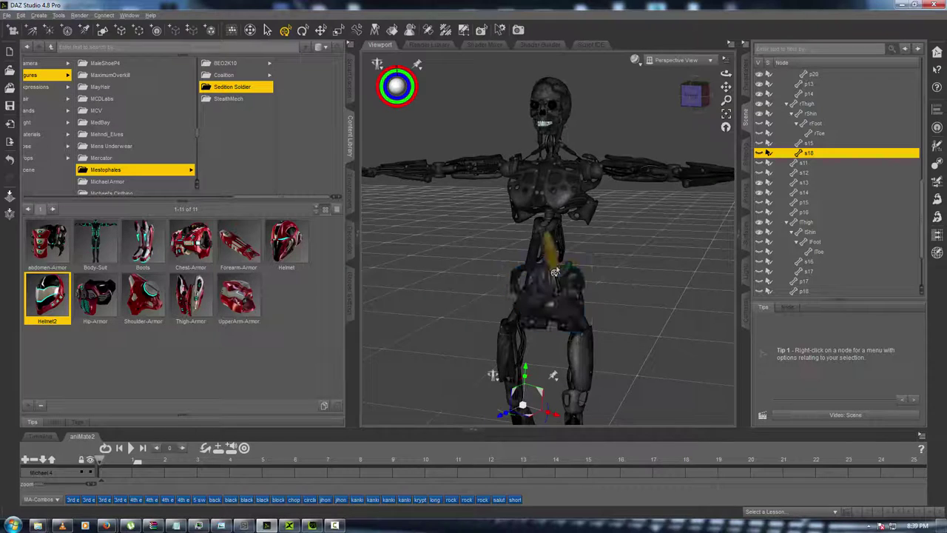
left_click(773, 93)
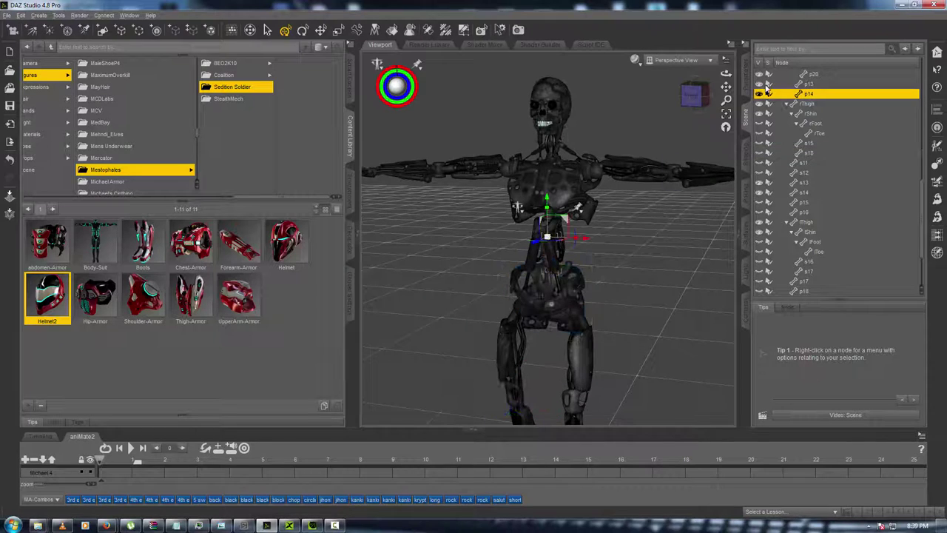
key("Delete")
left_click(551, 271)
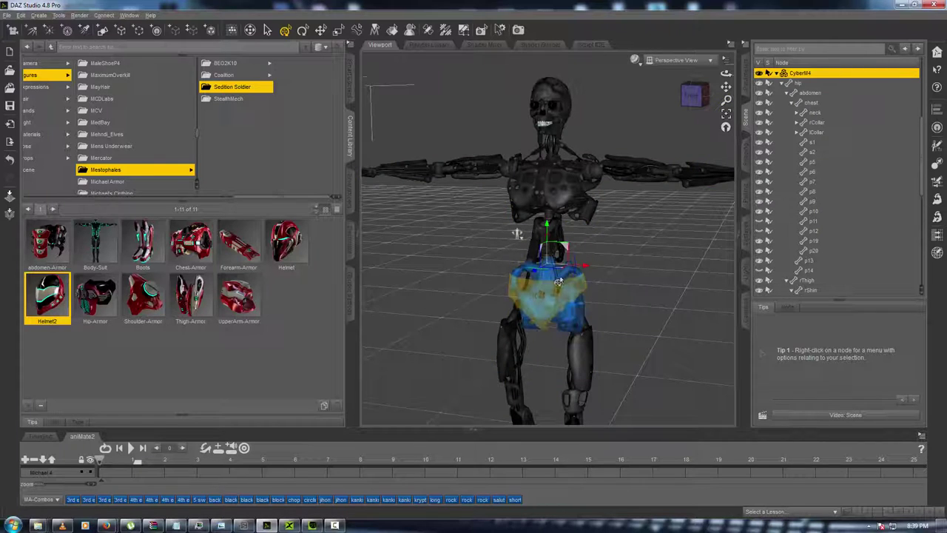
left_click(556, 286)
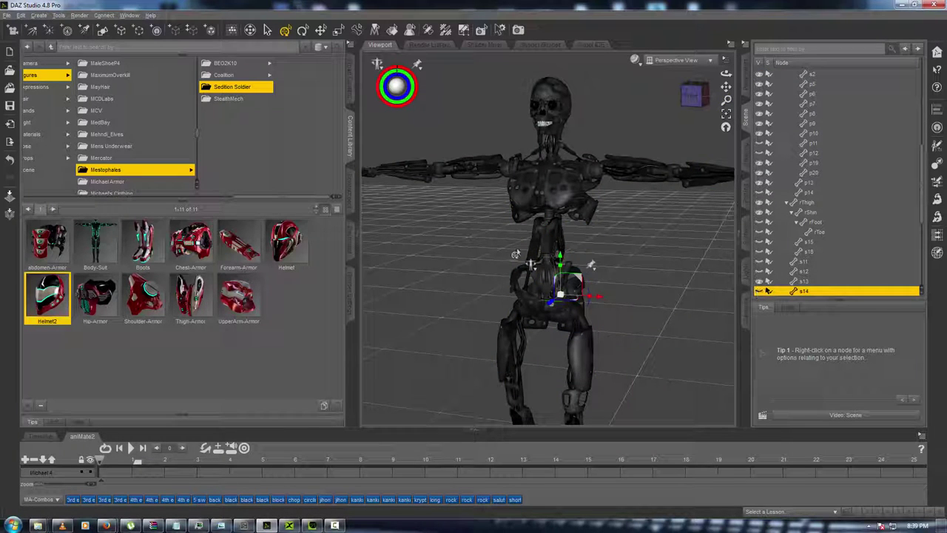
left_click(532, 255)
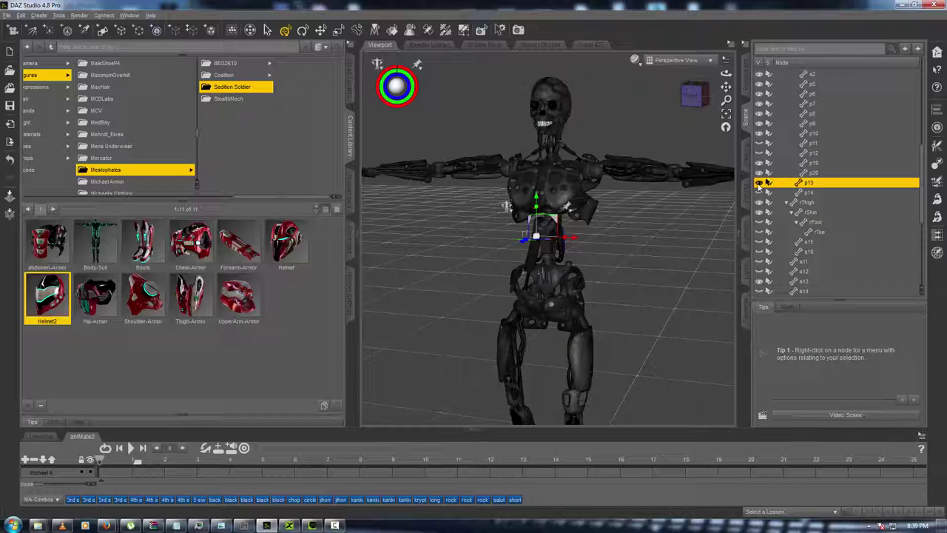
left_click(527, 278)
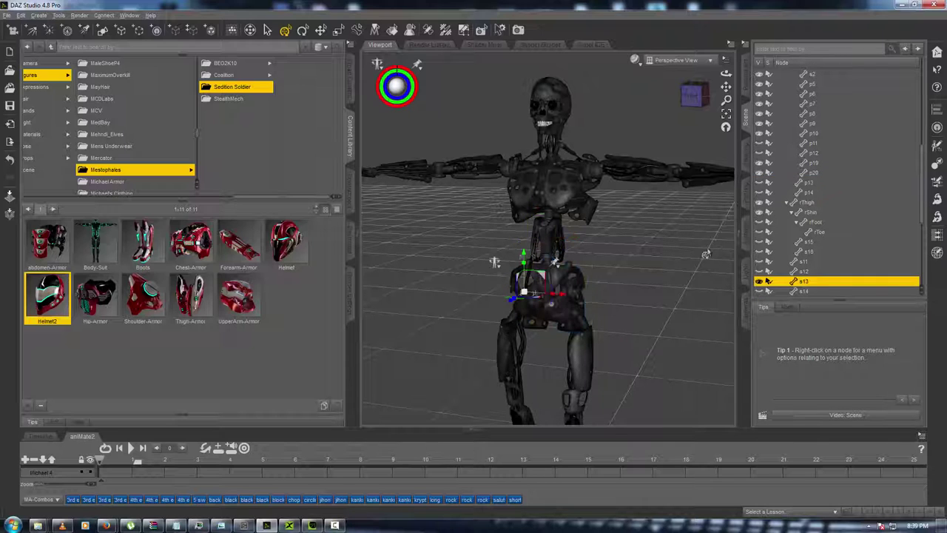
left_click(759, 283)
Hide the pistons at the front of CyberM4's neck by switching off the visibility of p1, s1, p2 and s2.
scroll(677, 137, "down", 1)
scroll(677, 137, "up", 5)
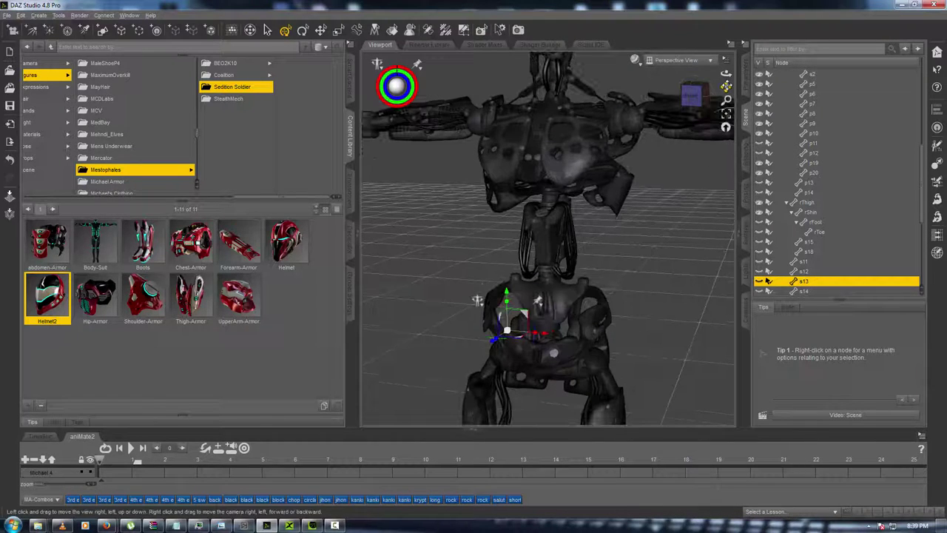
left_click(694, 94)
left_click_drag(698, 95, 718, 96)
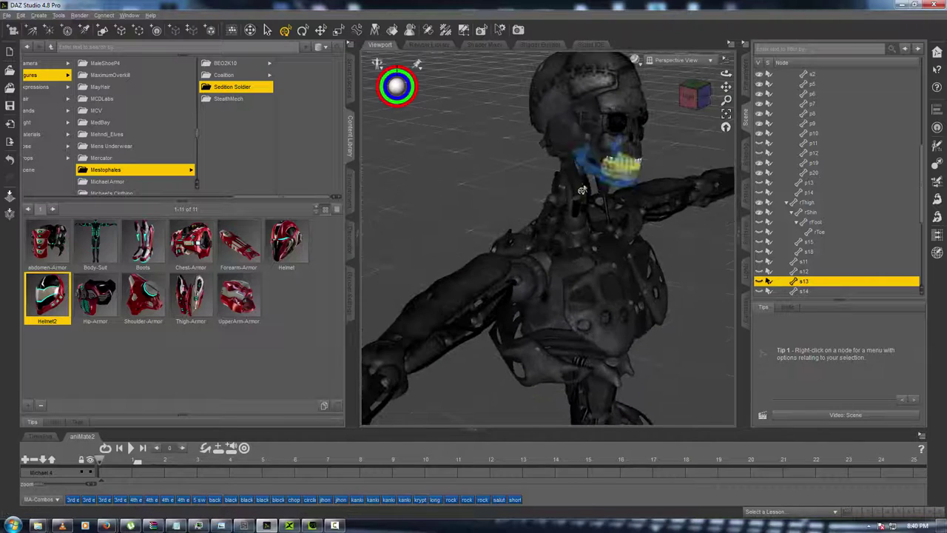
left_click(574, 185)
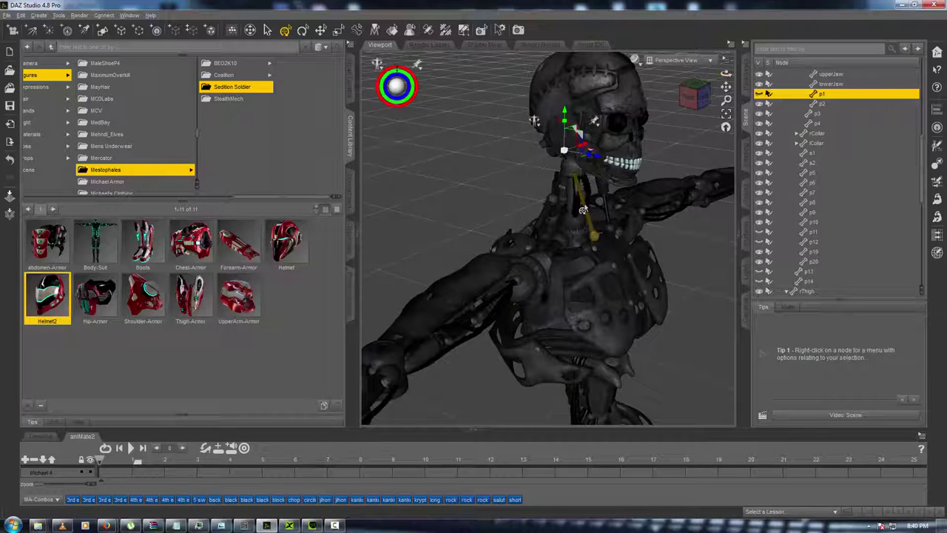
left_click(586, 199)
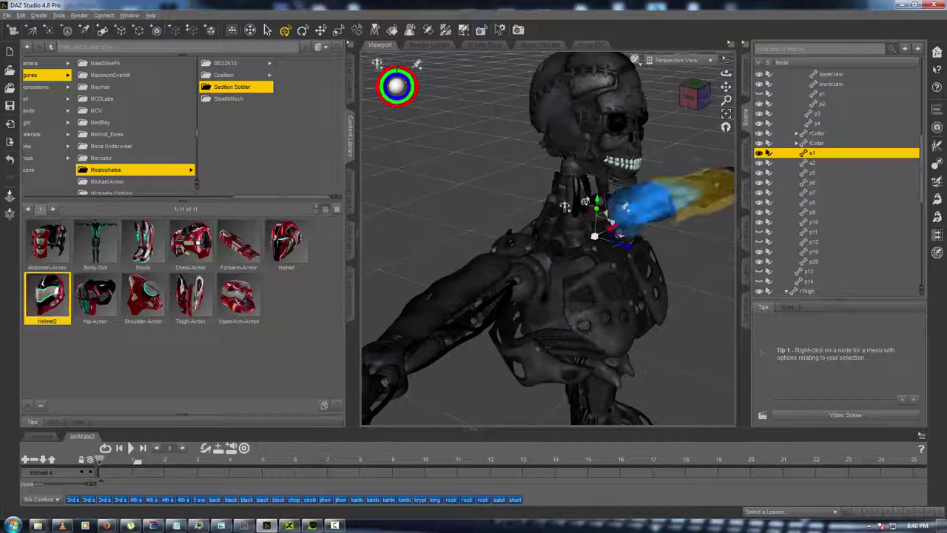
left_click(600, 178)
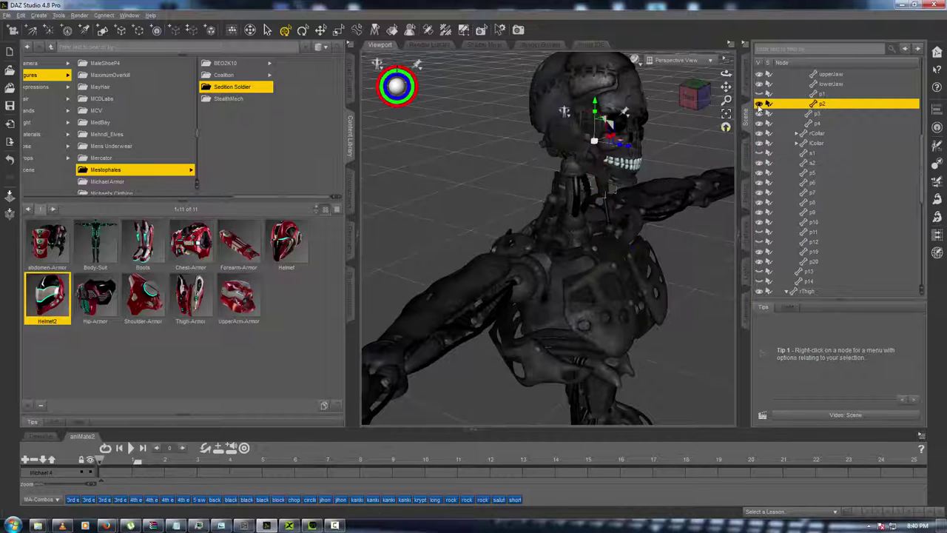
left_click(659, 182)
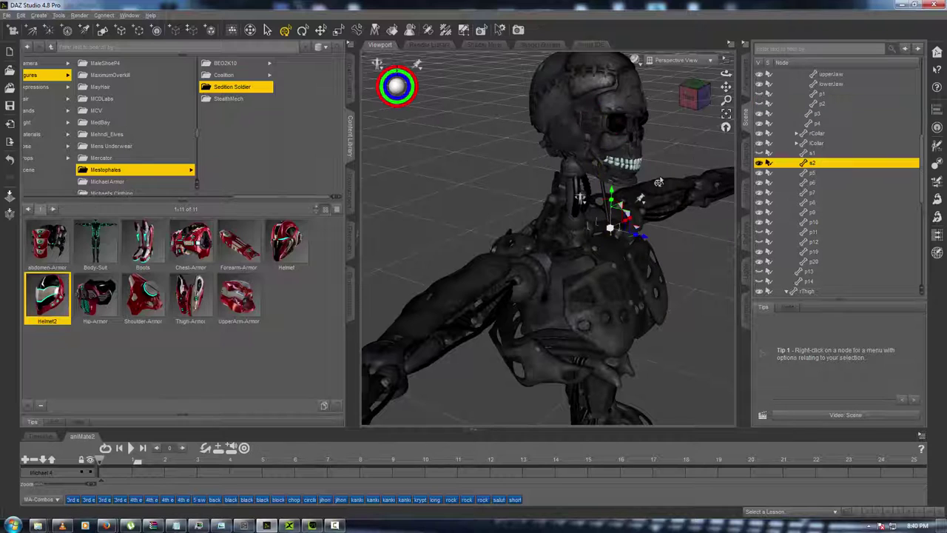
left_click(759, 163)
Hide the pistons at the back of CyberM4's neck and shoulders: p3, s3, p4 and s4.
left_click_drag(687, 102, 740, 93)
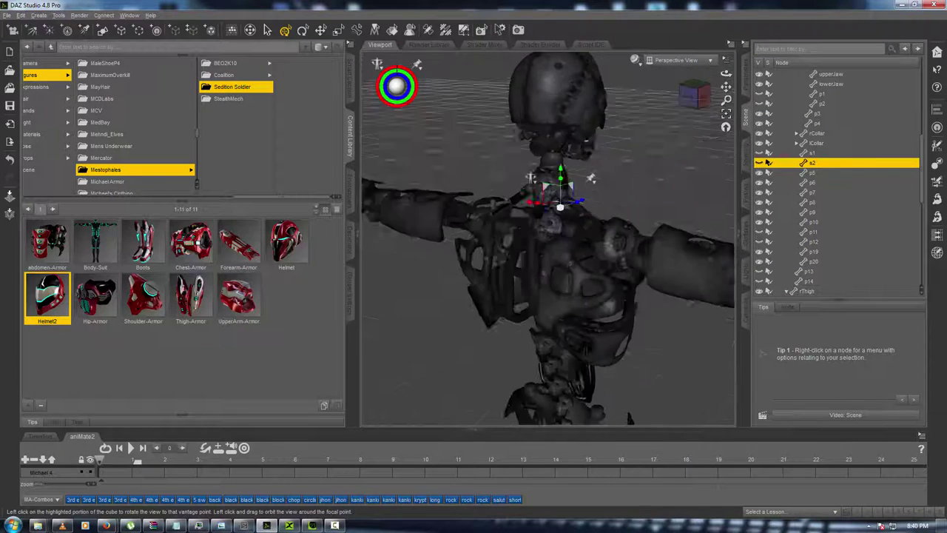
left_click(696, 95)
left_click(568, 200)
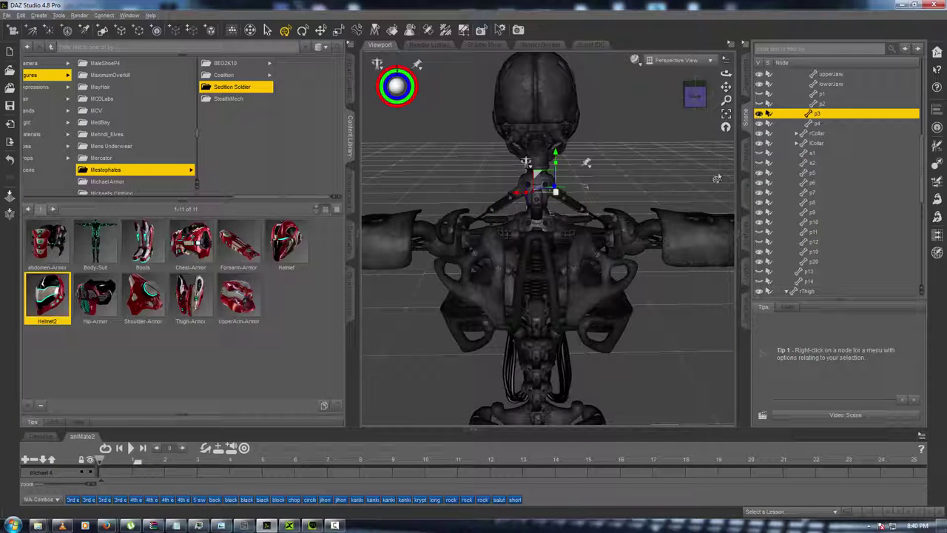
left_click(592, 223)
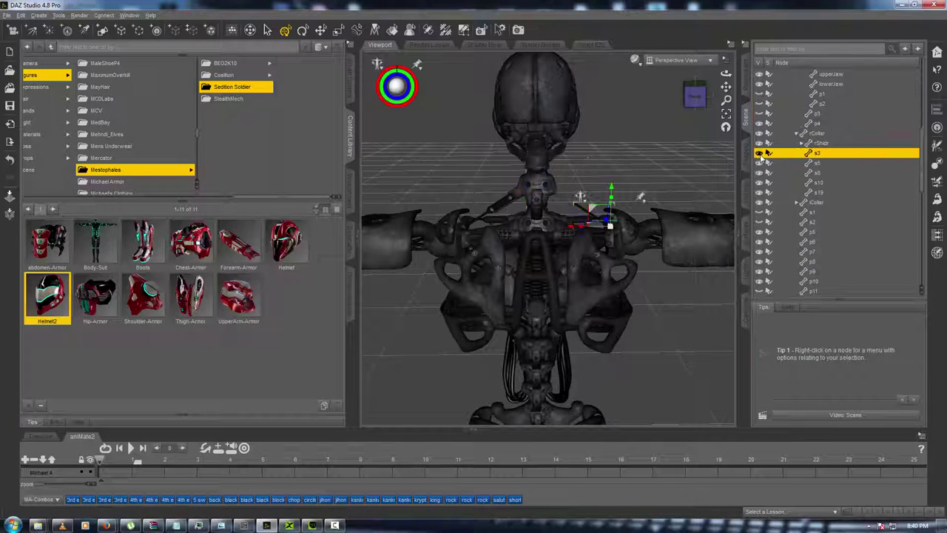
left_click(510, 210)
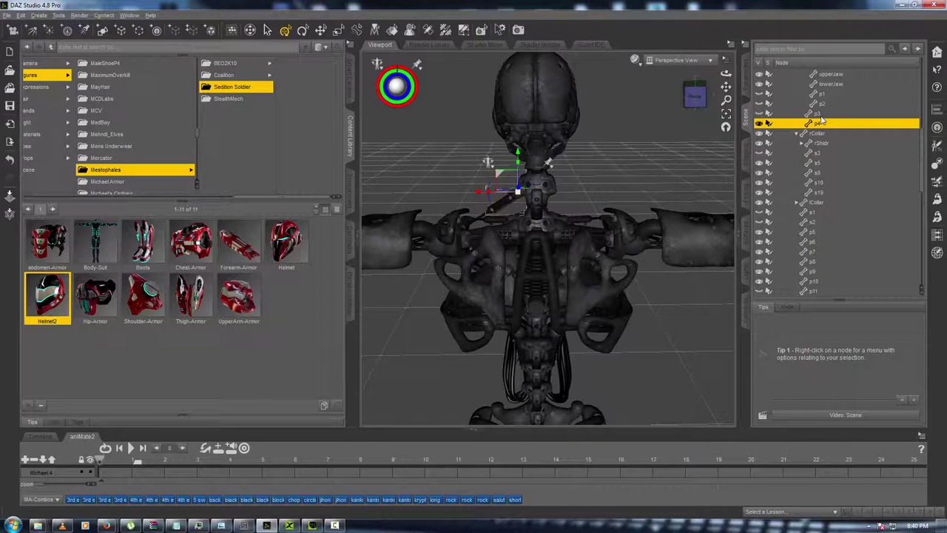
left_click(469, 229)
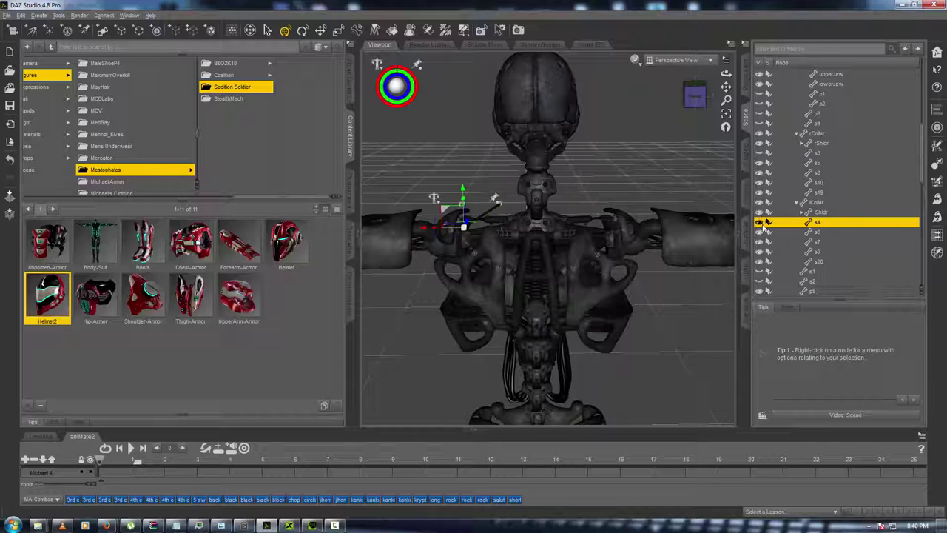
Make the Forearm-Armor, Hip-Armor, Shoulder-Armor, Thigh-Armor, UpperArm-Armor, Chest-Armor and Boots visible again.
left_click(700, 94)
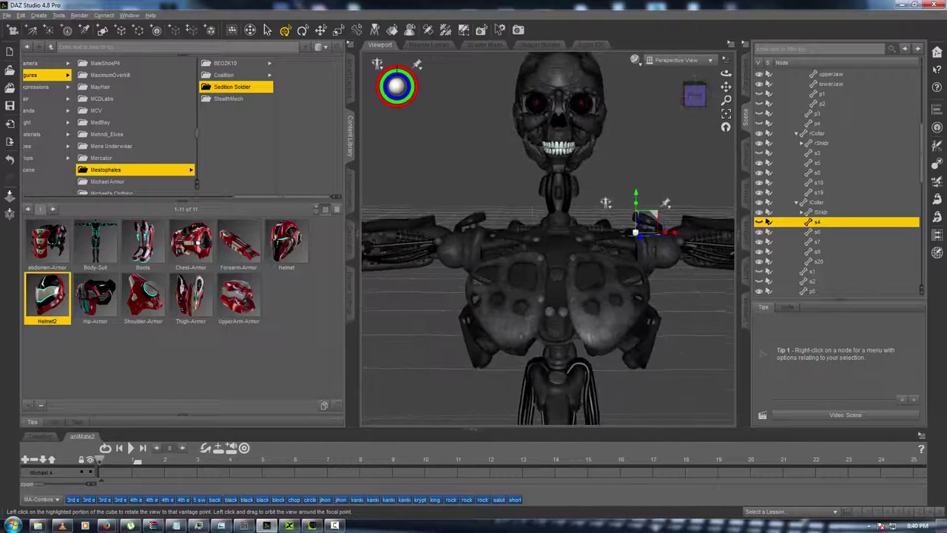
scroll(661, 208, "down", 5)
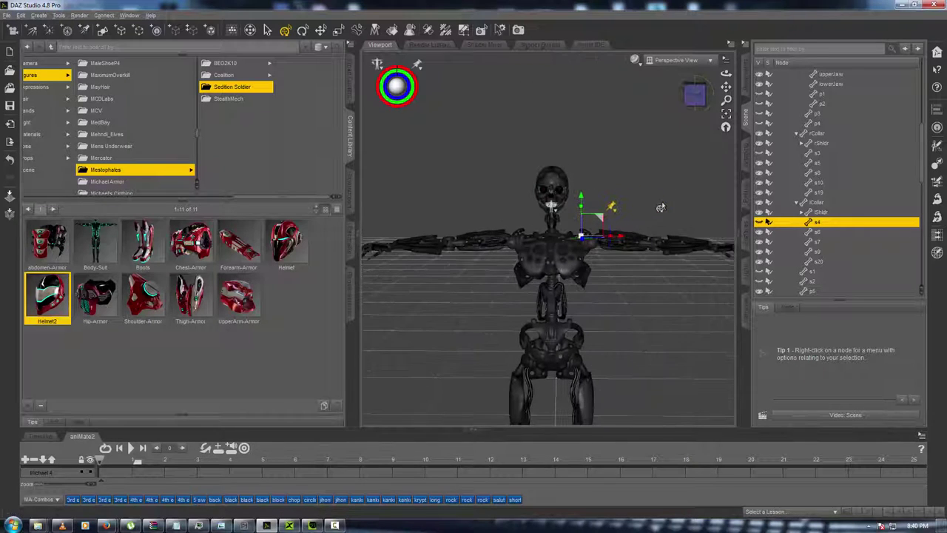
left_click_drag(726, 87, 731, 8)
mouse_move(695, 96)
left_mouse_down()
mouse_move(637, 101)
mouse_move(693, 102)
left_mouse_up()
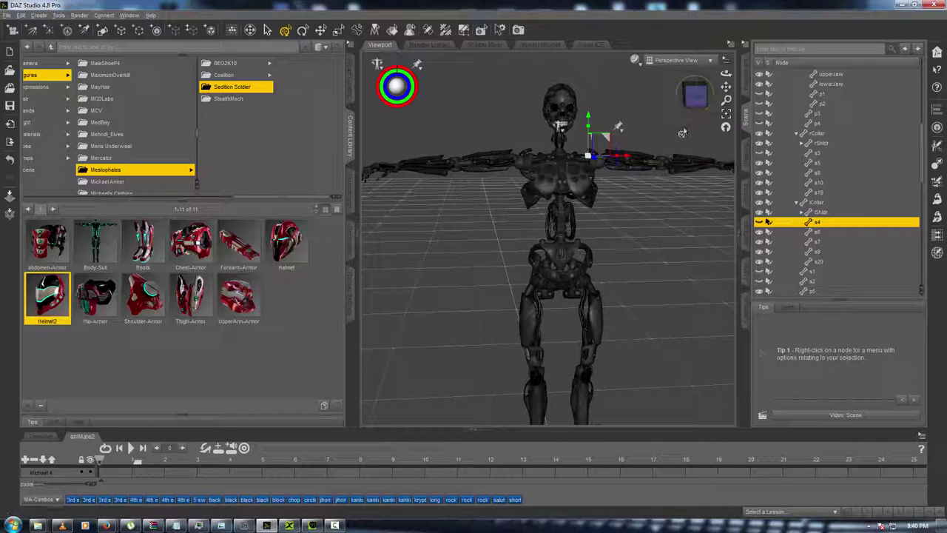
scroll(836, 238, "down", 10)
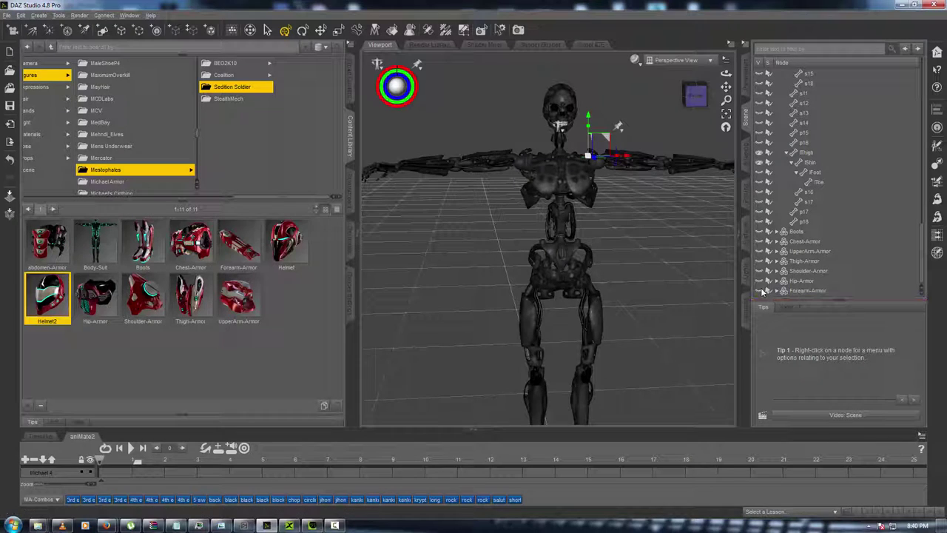
left_click(759, 290)
left_click(759, 281)
left_click(759, 271)
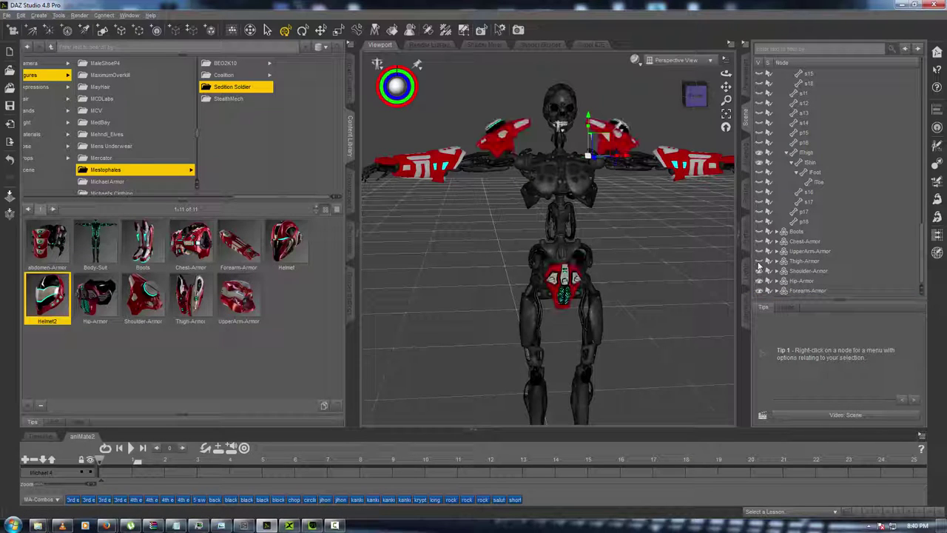
left_click(759, 261)
left_click(760, 251)
left_click(759, 241)
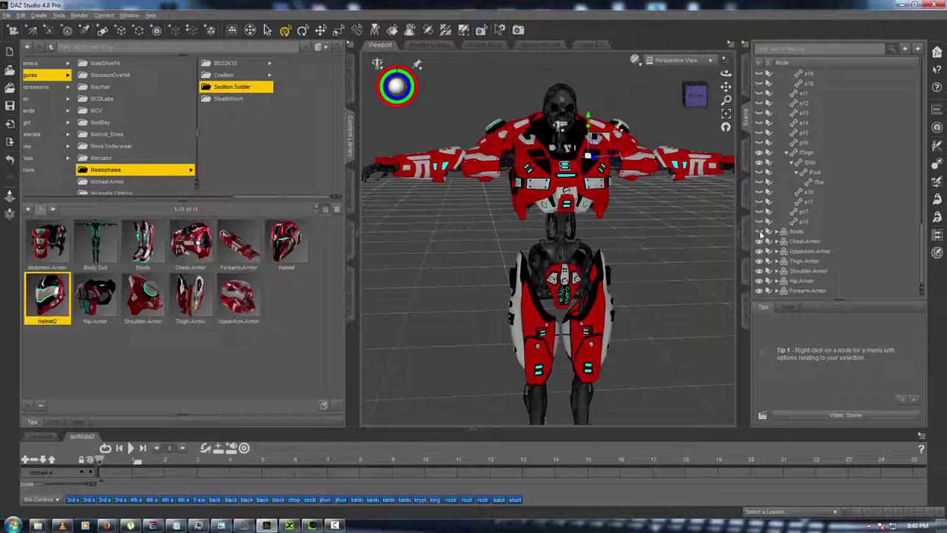
left_click(759, 232)
Look over the armored figure from the front and select the whole CyberM4 figure in the scene.
scroll(670, 273, "down", 5)
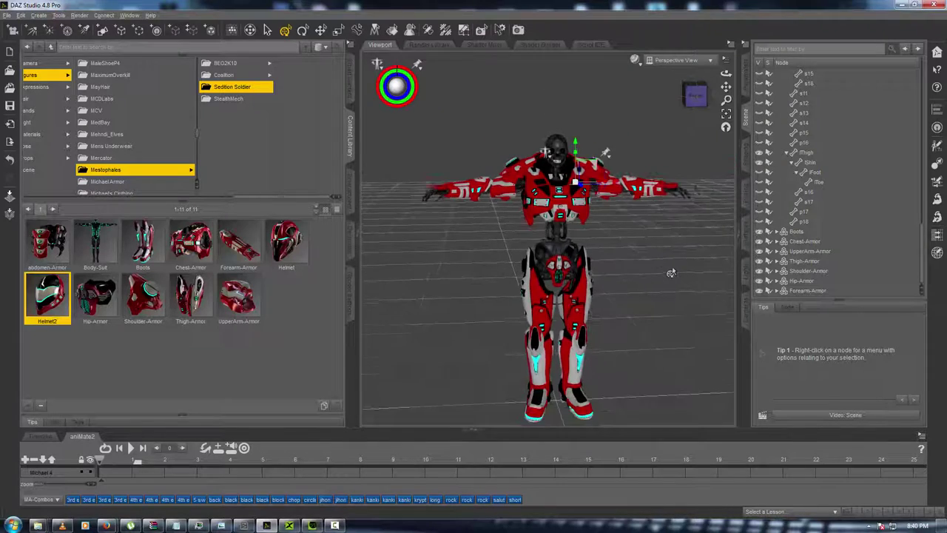
scroll(671, 273, "up", 2)
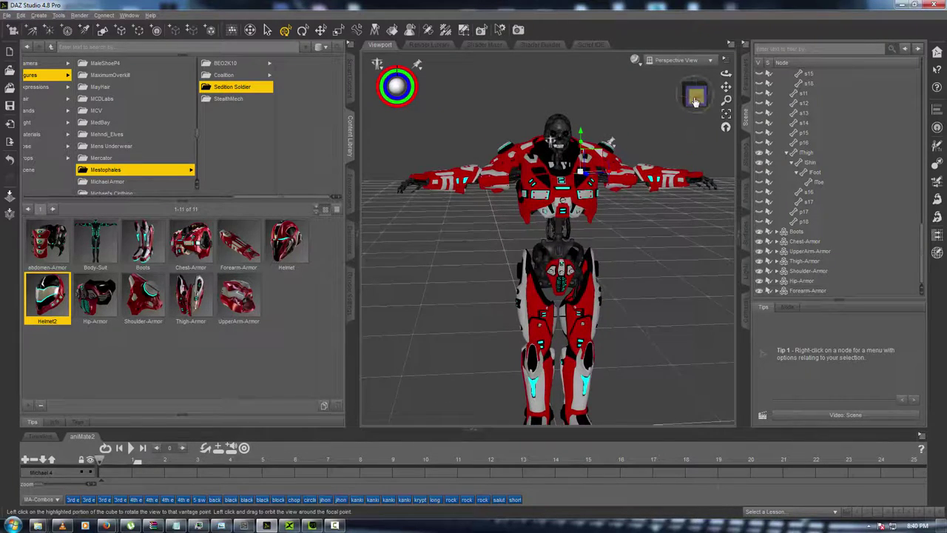
mouse_move(694, 101)
left_mouse_down()
mouse_move(578, 74)
mouse_move(694, 97)
left_mouse_up()
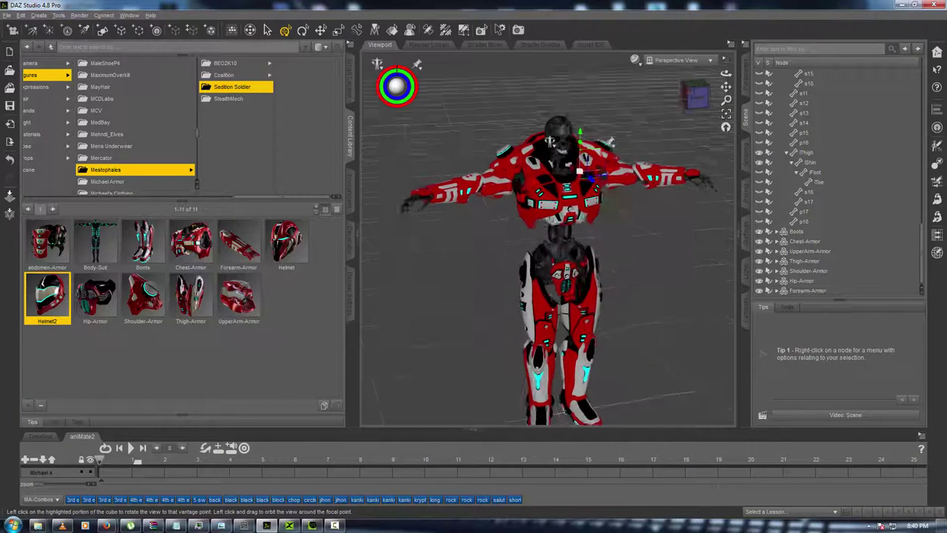
left_click(555, 132)
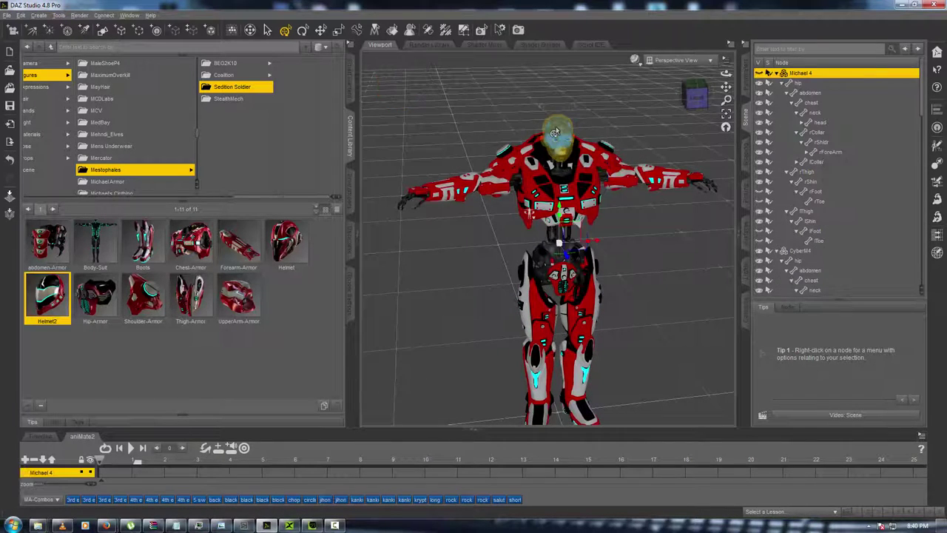
scroll(801, 265, "down", 2)
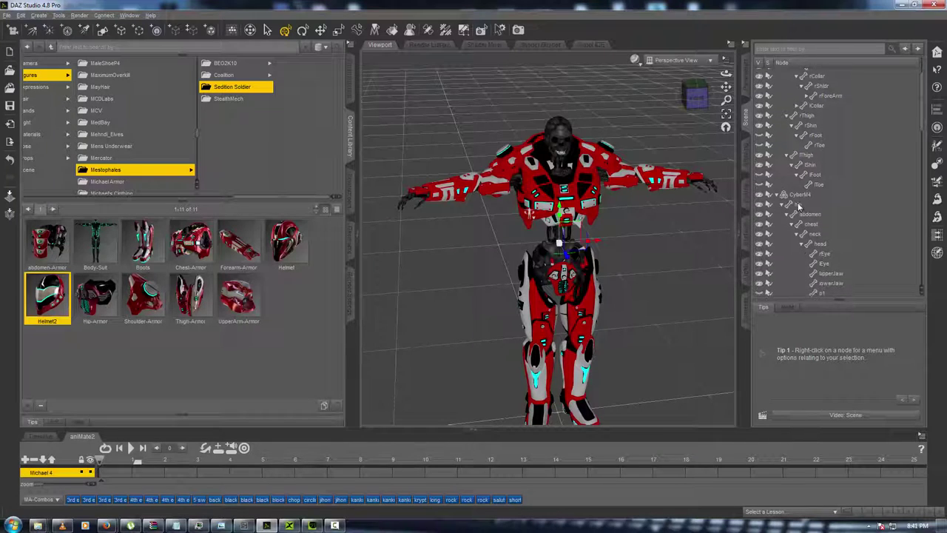
left_click(799, 193)
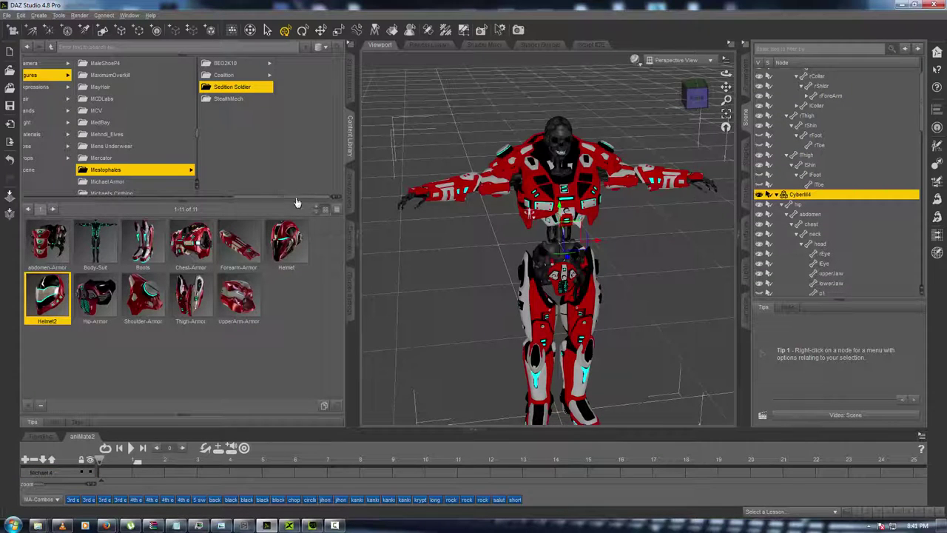
Open the CyberM4 folder of the DzFire pose library to list its poses and material presets.
left_click_drag(295, 200, 159, 197)
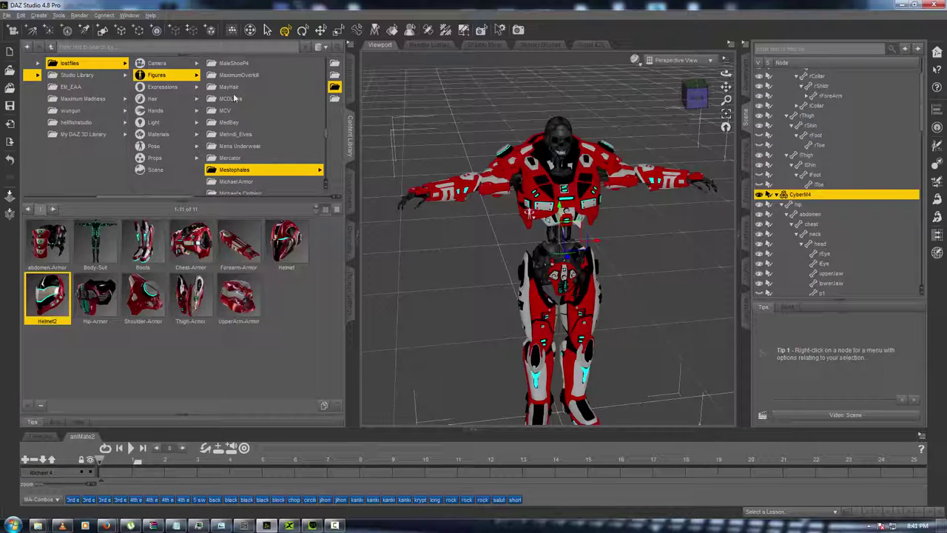
scroll(243, 83, "up", 2)
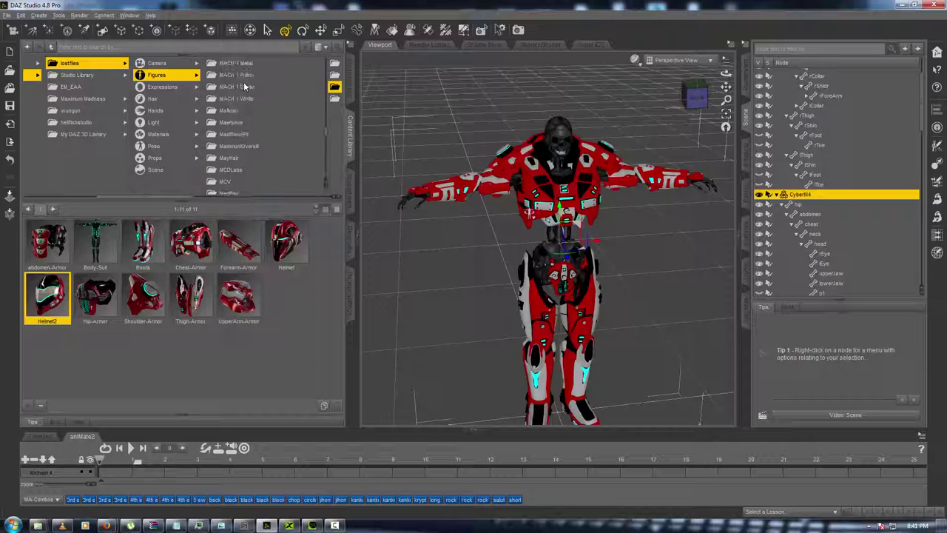
left_click(162, 146)
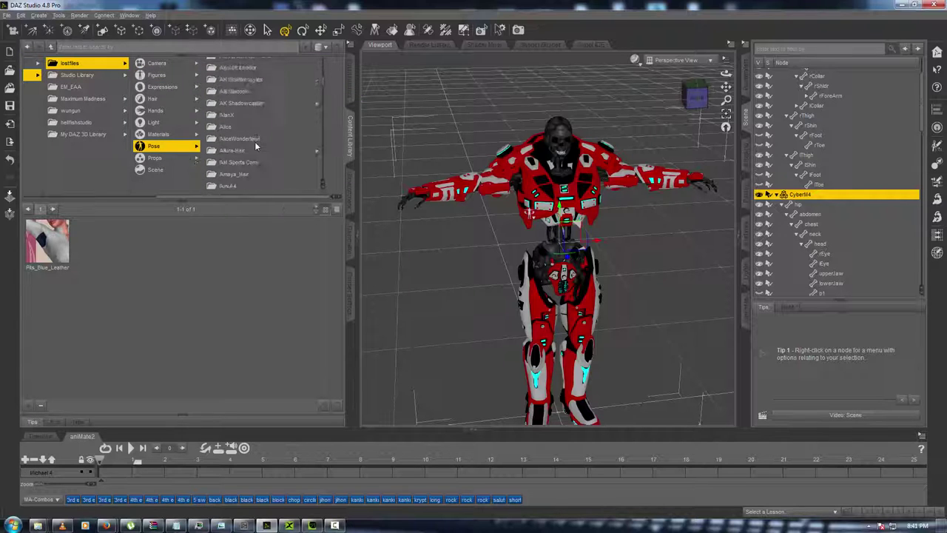
scroll(255, 141, "down", 5)
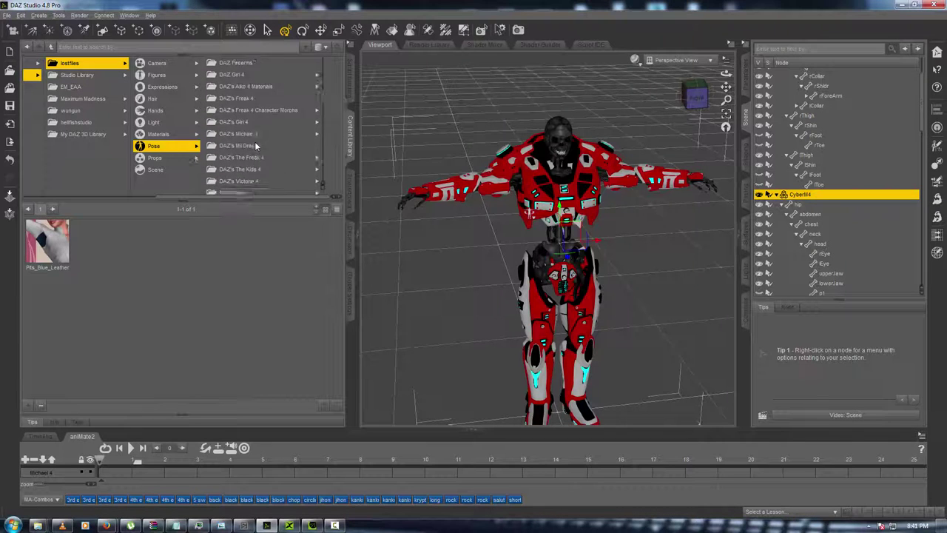
scroll(258, 139, "down", 2)
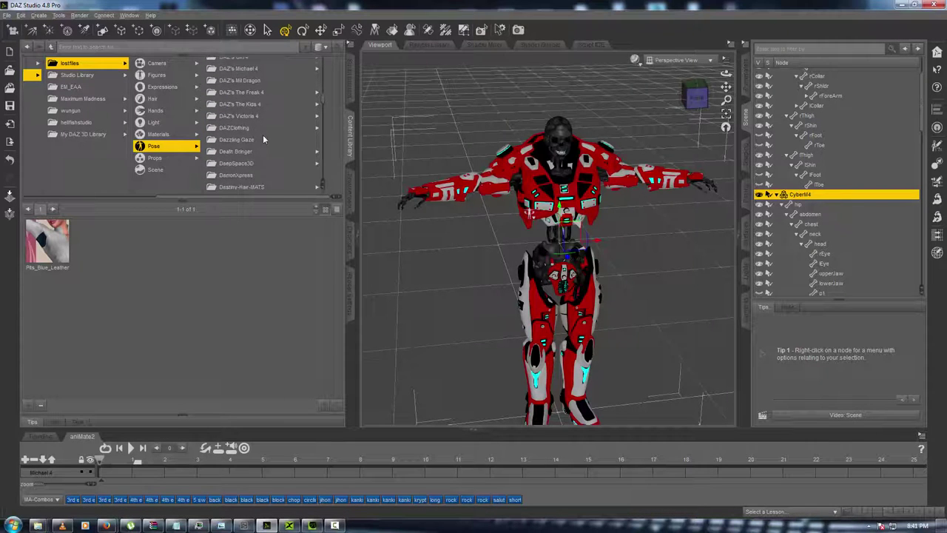
scroll(263, 136, "down", 5)
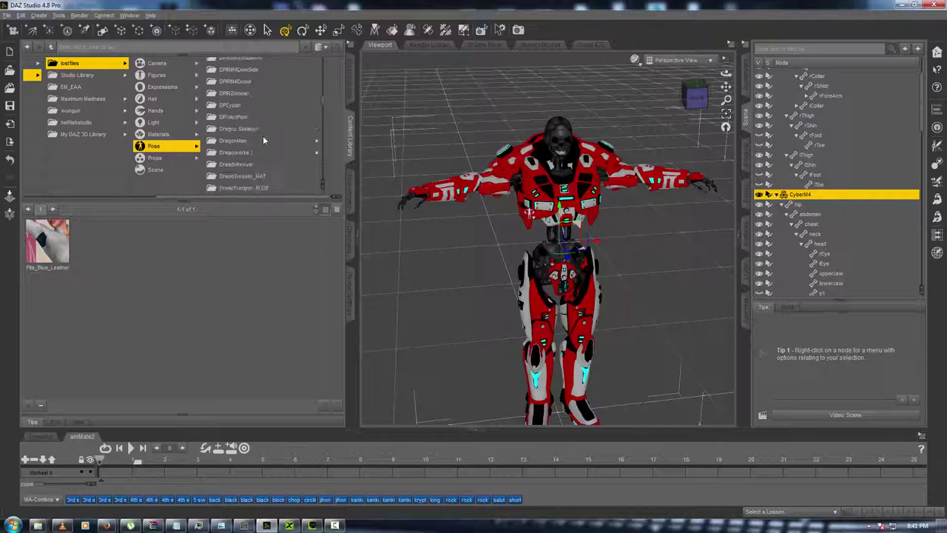
scroll(263, 136, "down", 3)
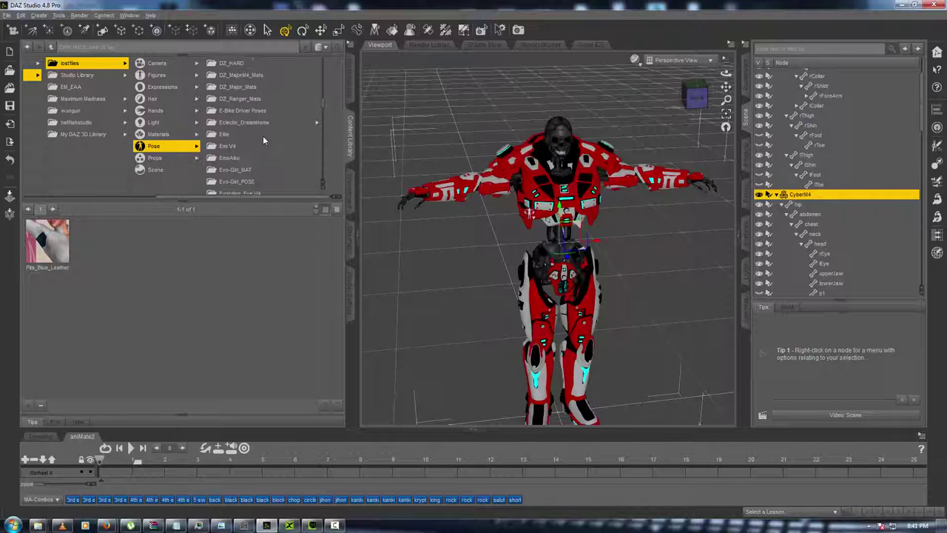
scroll(261, 125, "up", 1)
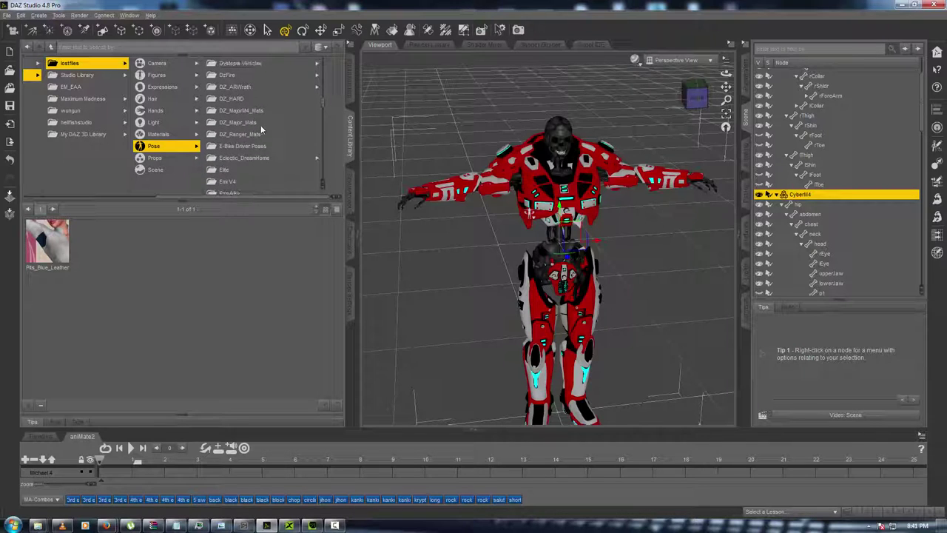
left_click(260, 124)
left_click(253, 89)
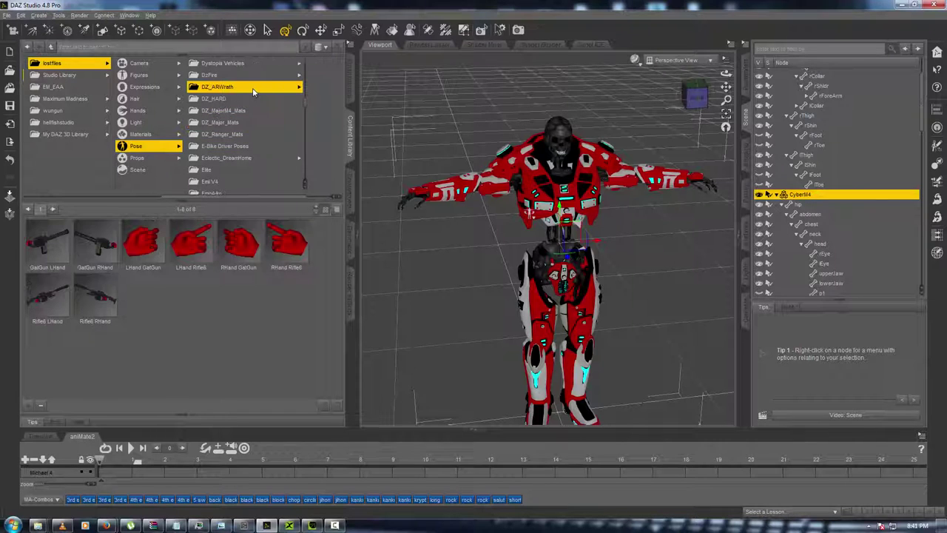
left_click(225, 77)
left_click(306, 64)
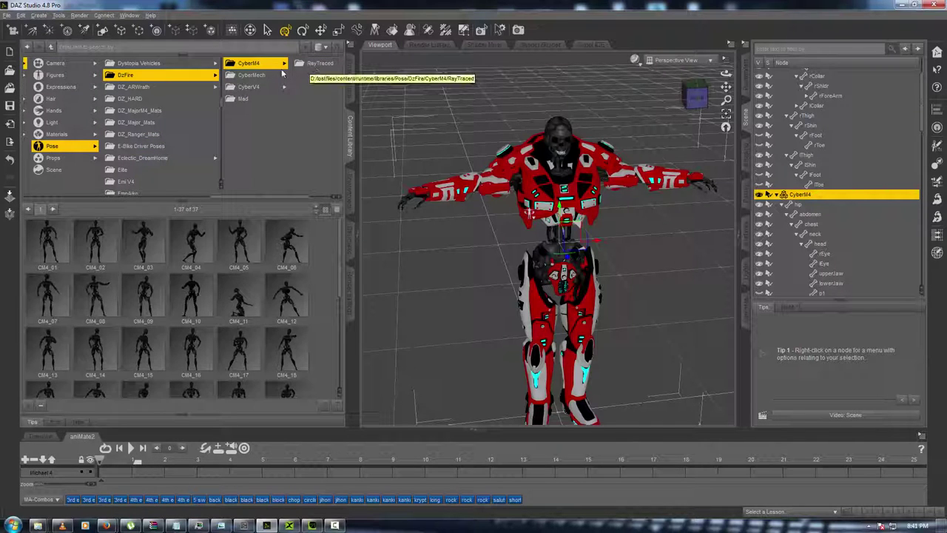
Try the Server and Default material presets on CyberM4, comparing the figure from the front and side.
scroll(252, 312, "down", 5)
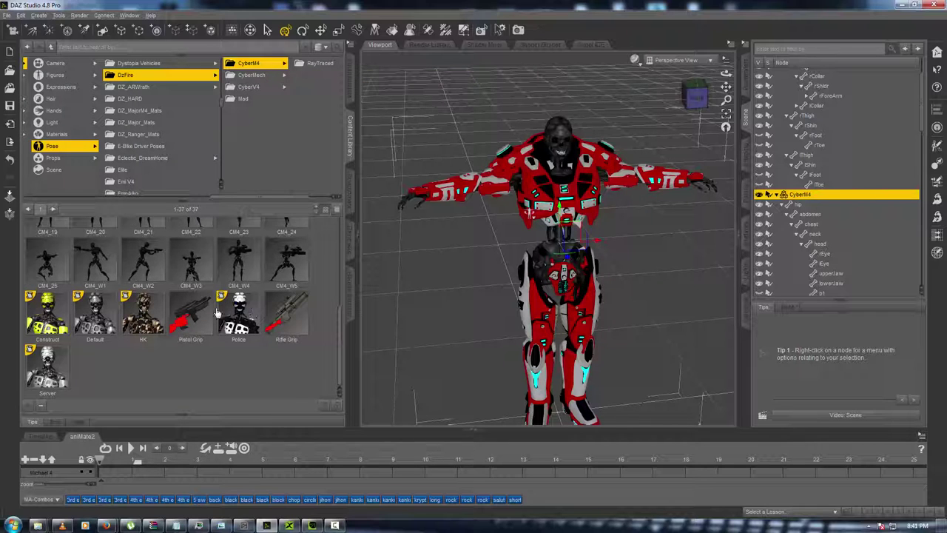
mouse_move(137, 320)
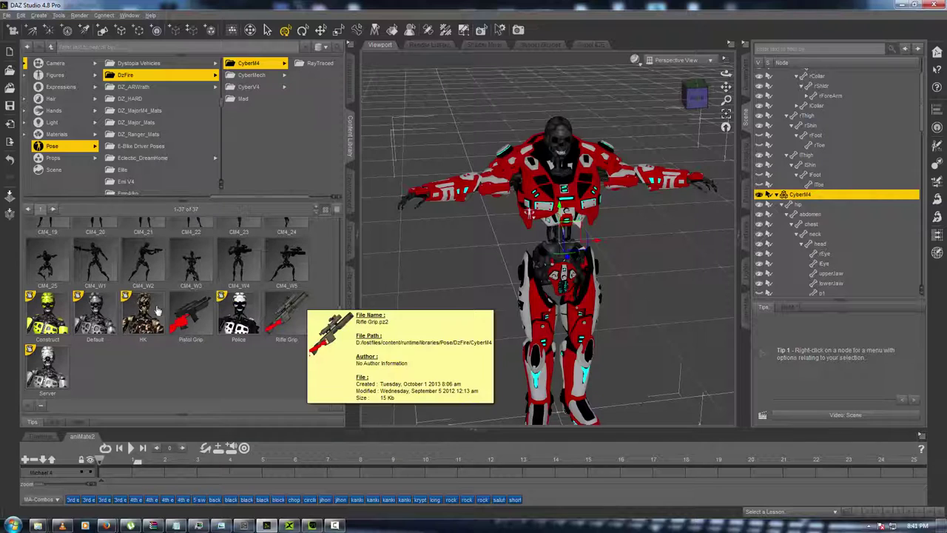
double_click(46, 364)
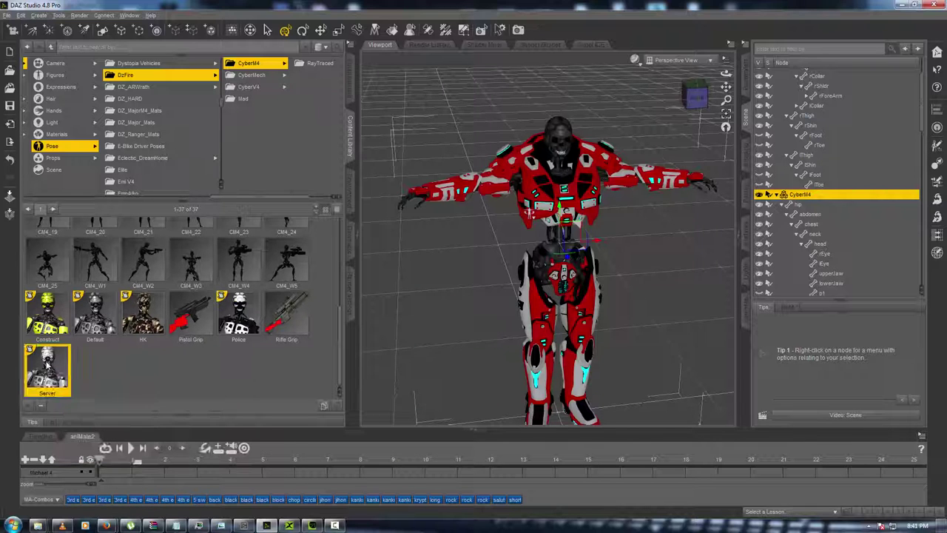
mouse_move(700, 111)
left_mouse_down()
mouse_move(655, 110)
mouse_move(699, 101)
left_mouse_up()
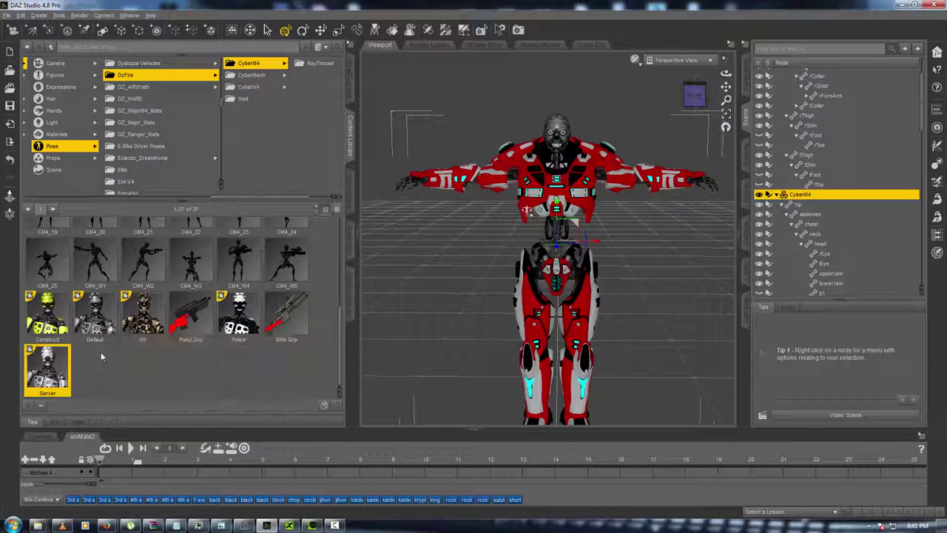
double_click(106, 328)
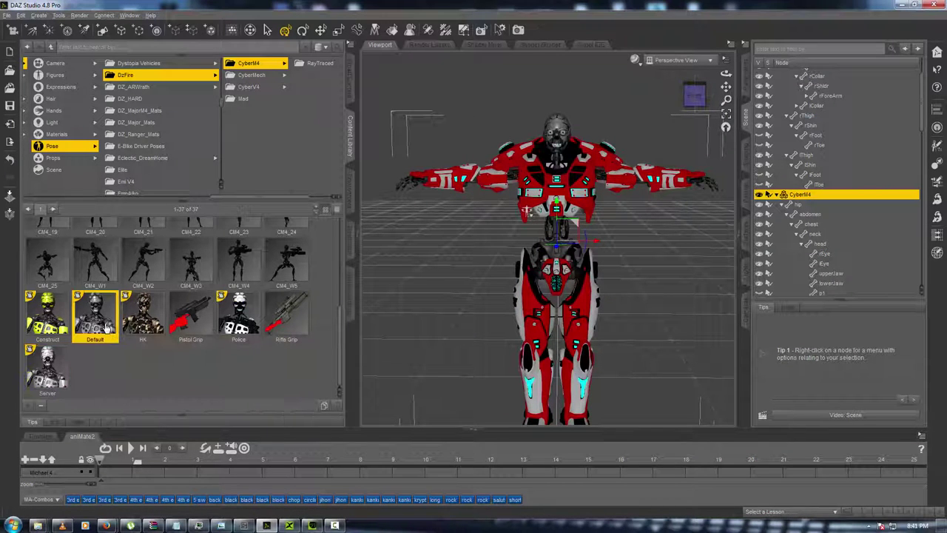
double_click(53, 363)
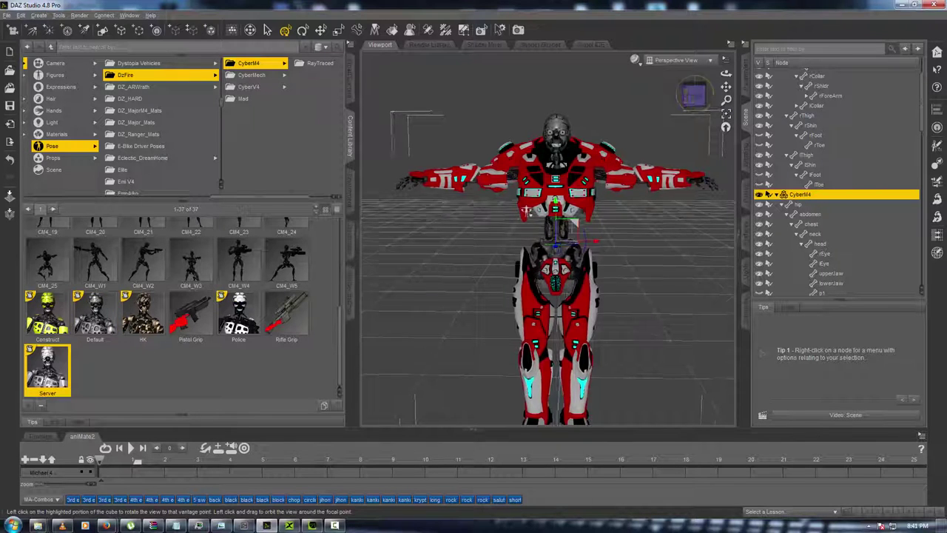
left_click_drag(694, 94, 686, 98)
Apply the Police material preset to CyberM4 and check it from the front.
double_click(227, 315)
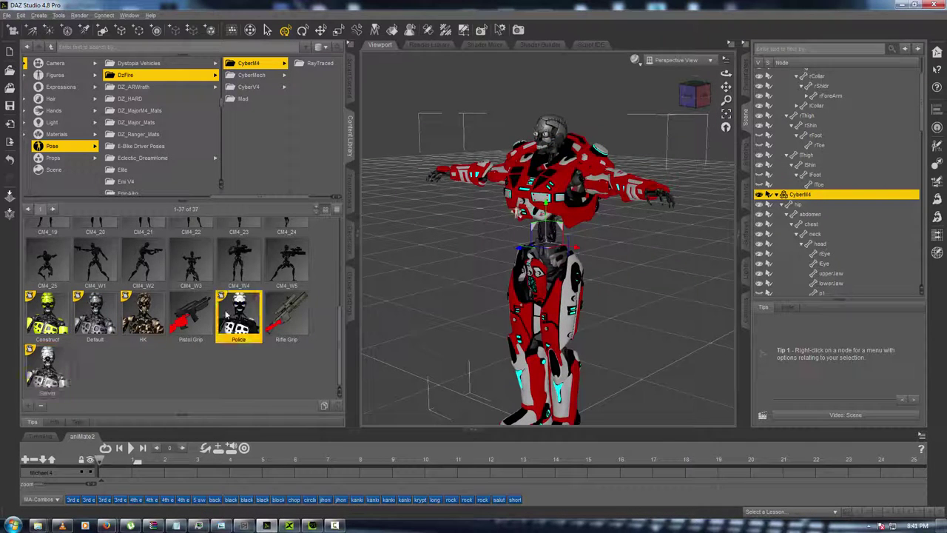
left_click_drag(693, 94, 698, 96)
mouse_move(520, 213)
left_mouse_down()
mouse_move(574, 214)
mouse_move(505, 211)
mouse_move(529, 212)
left_mouse_up()
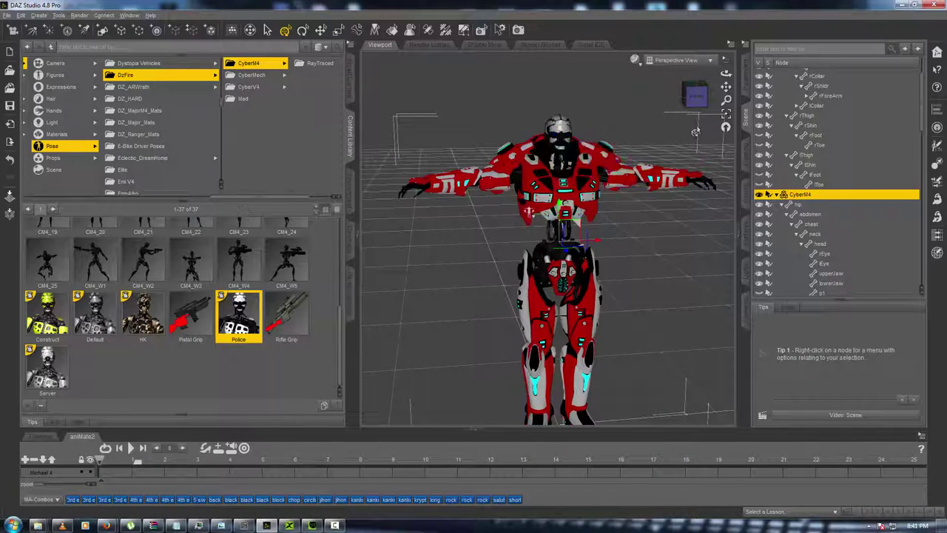
Make Michael 4 visible again and inspect the translucent body over CyberM4 from several angles.
scroll(808, 224, "up", 4)
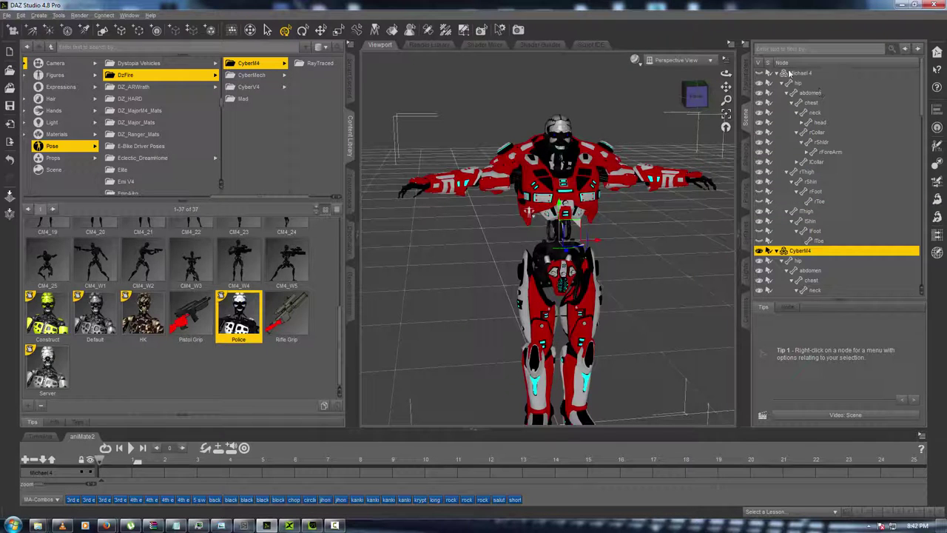
left_click(759, 74)
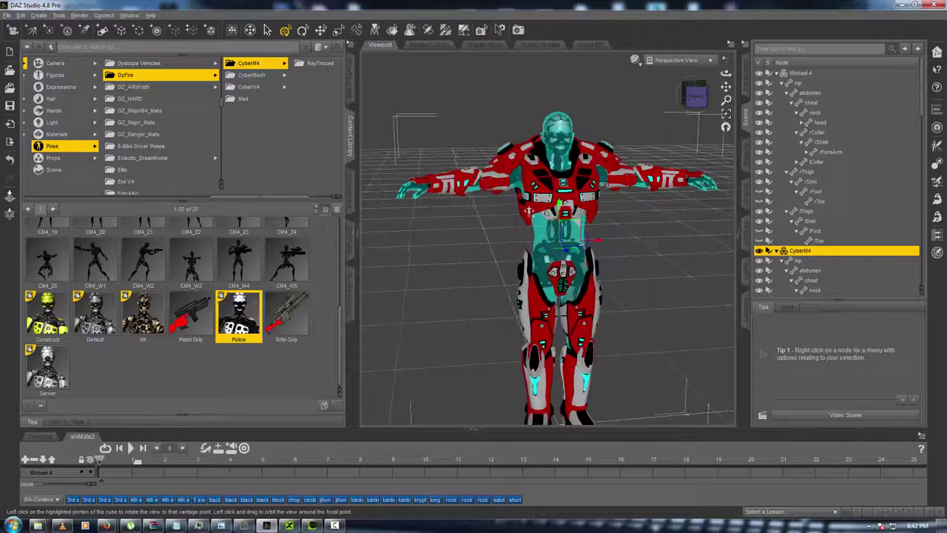
left_click_drag(697, 94, 675, 96)
left_click_drag(518, 213, 506, 209)
left_click_drag(696, 94, 684, 96)
left_click(694, 95)
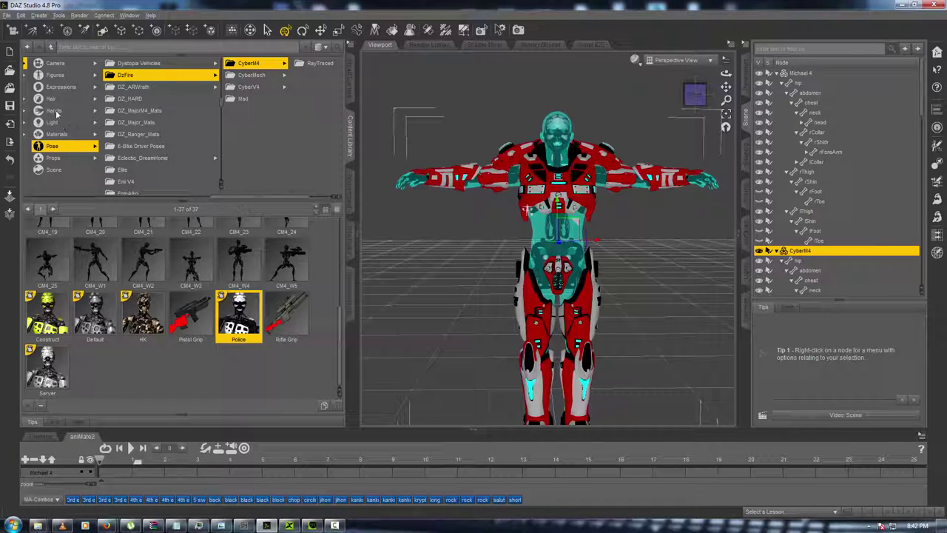
Look through the DZ and E-Bike pose folders for armor materials and open the DZ_HARD folder.
left_click(138, 75)
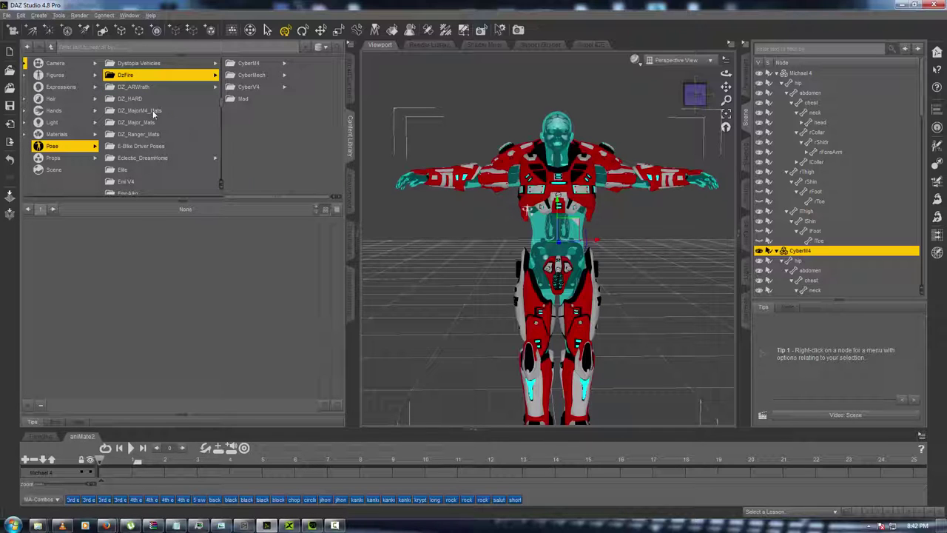
left_click(153, 135)
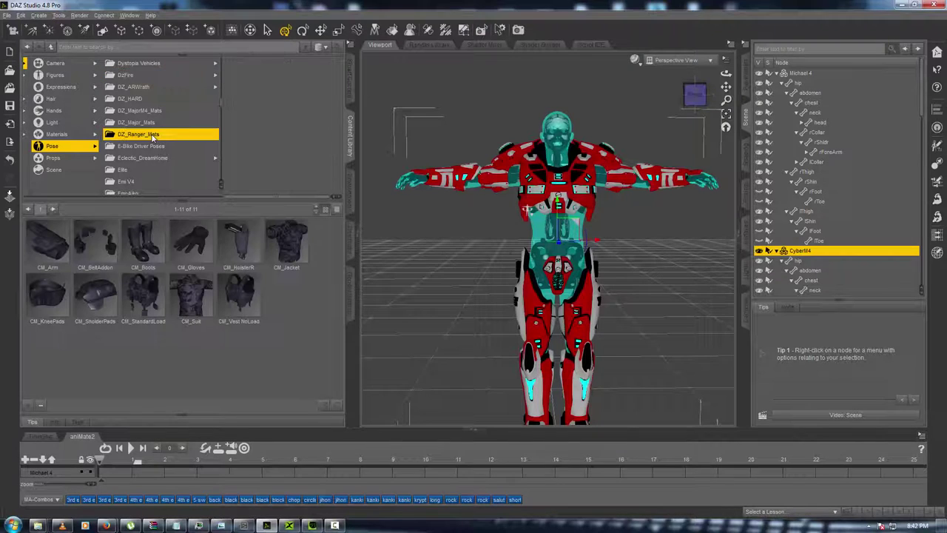
left_click(150, 146)
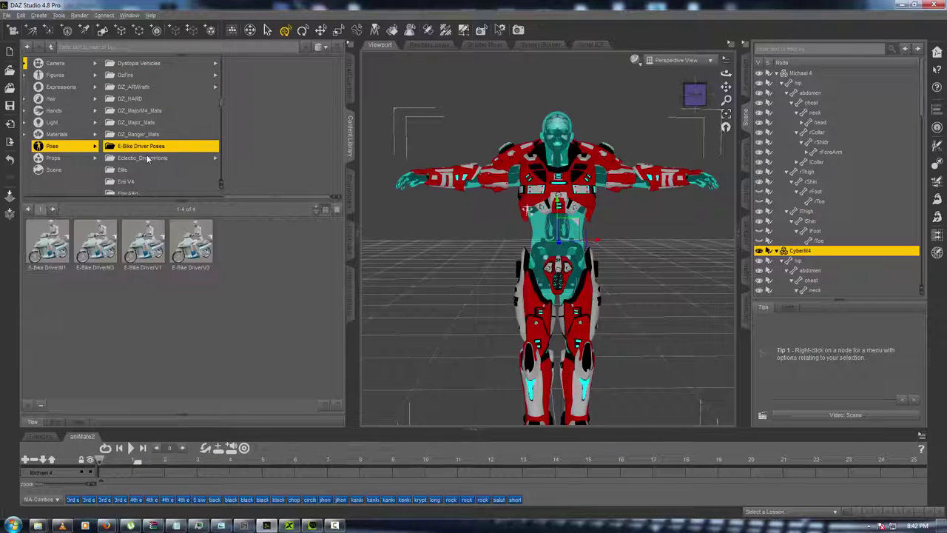
left_click(148, 157)
left_click(147, 146)
left_click(145, 134)
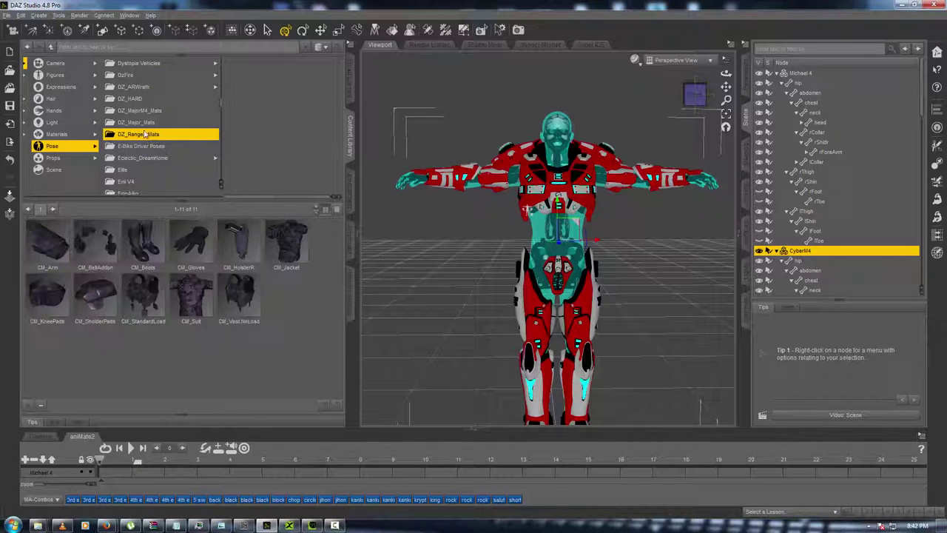
left_click(145, 122)
left_click(145, 111)
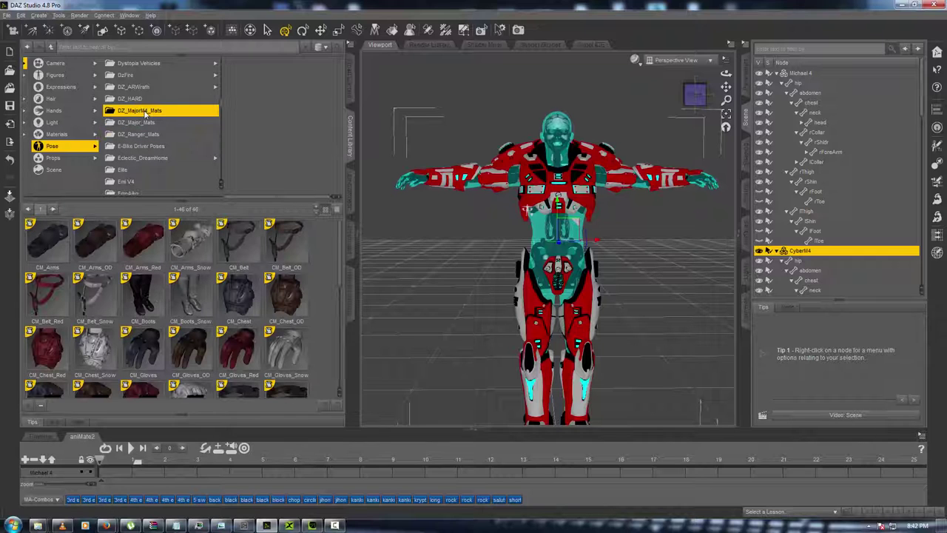
left_click(139, 98)
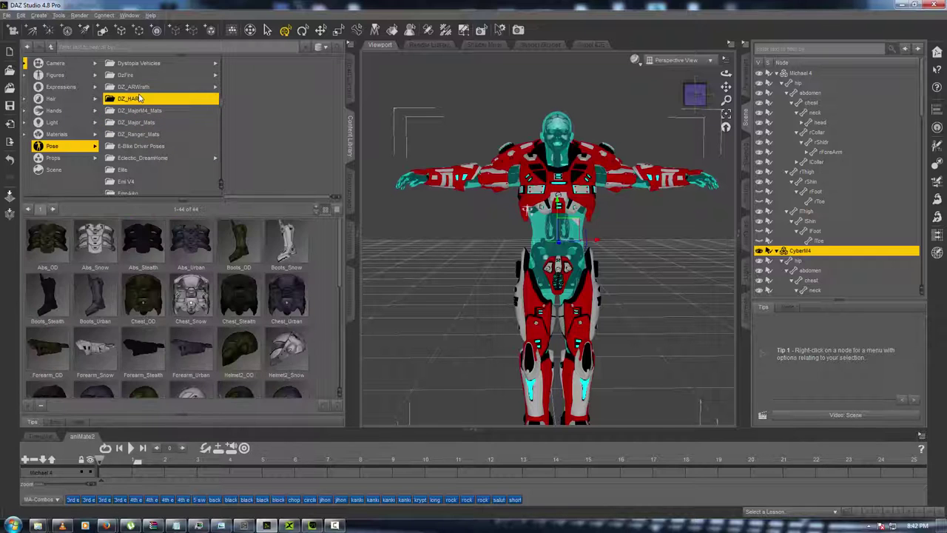
scroll(143, 347, "down", 2)
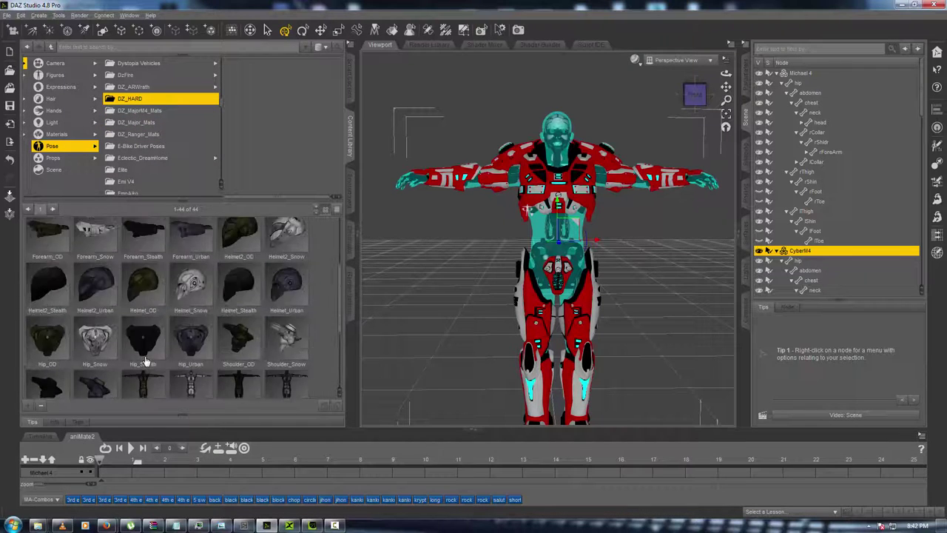
Select the Boots in the scene and apply the Boots_Stealth material to them.
scroll(895, 263, "down", 10)
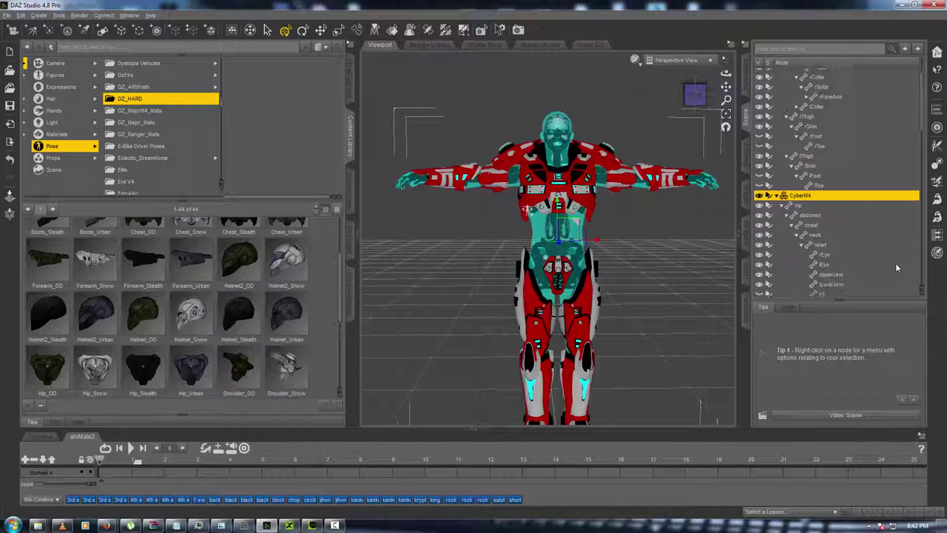
scroll(890, 275, "down", 3)
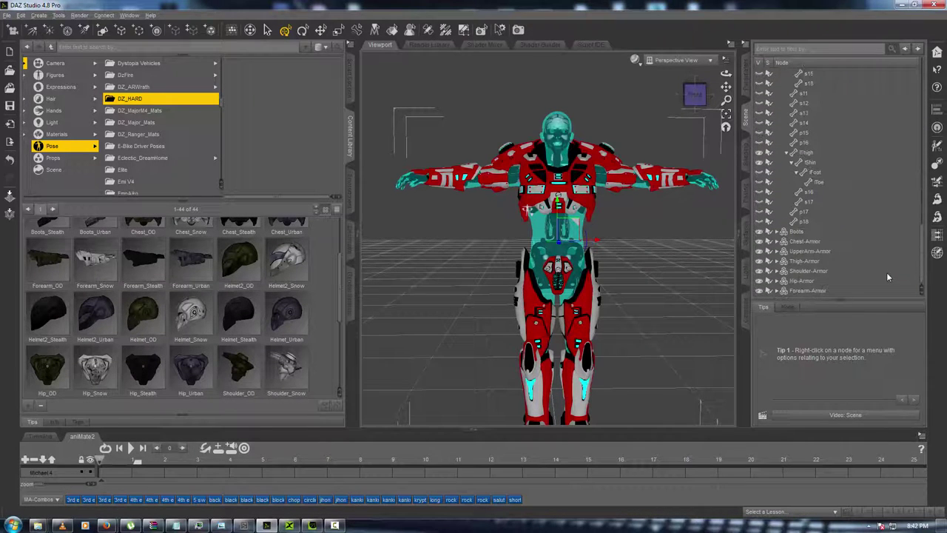
left_click(802, 233)
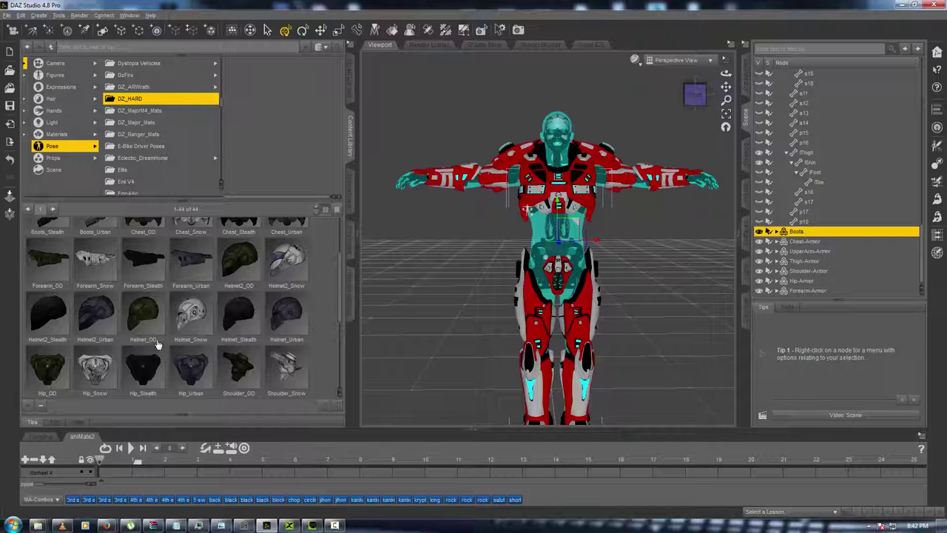
scroll(167, 330, "up", 2)
scroll(168, 330, "down", 6)
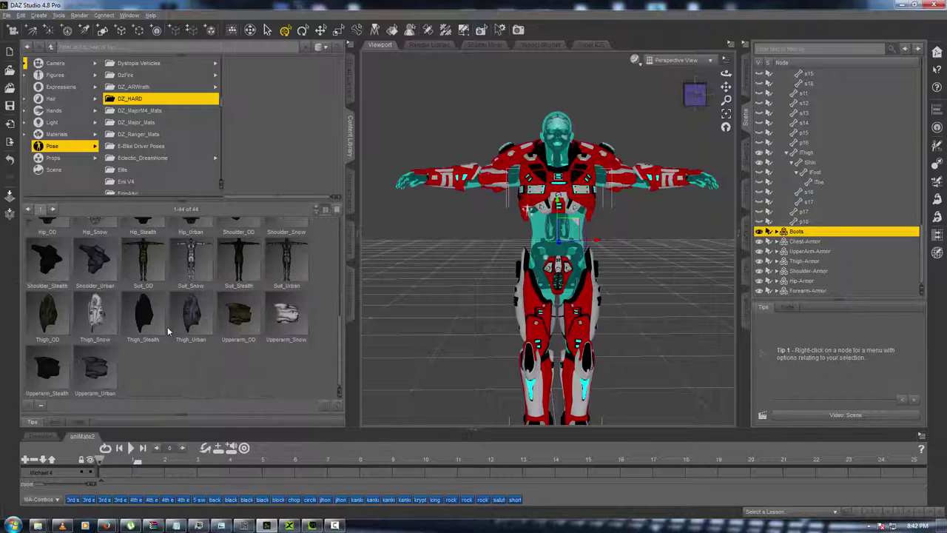
scroll(168, 330, "up", 6)
double_click(48, 298)
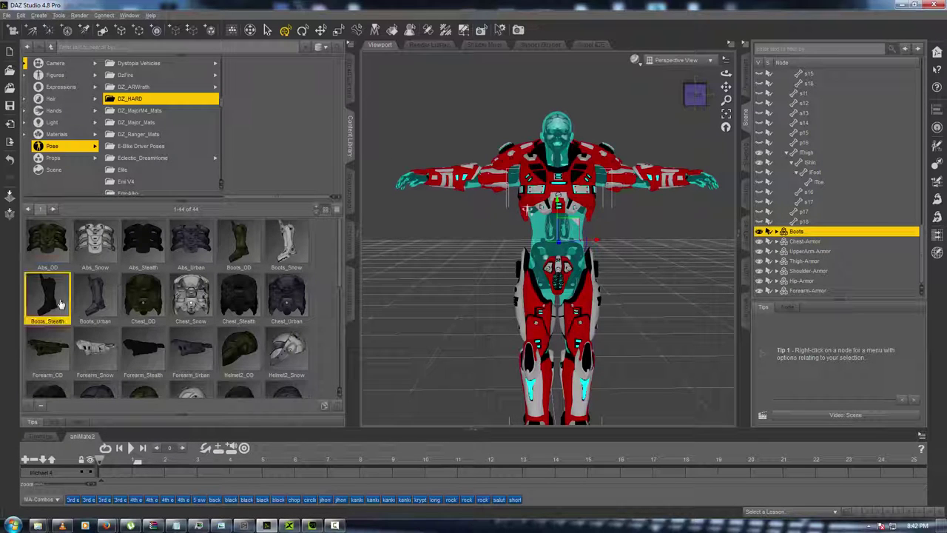
scroll(222, 319, "down", 3)
scroll(222, 319, "up", 3)
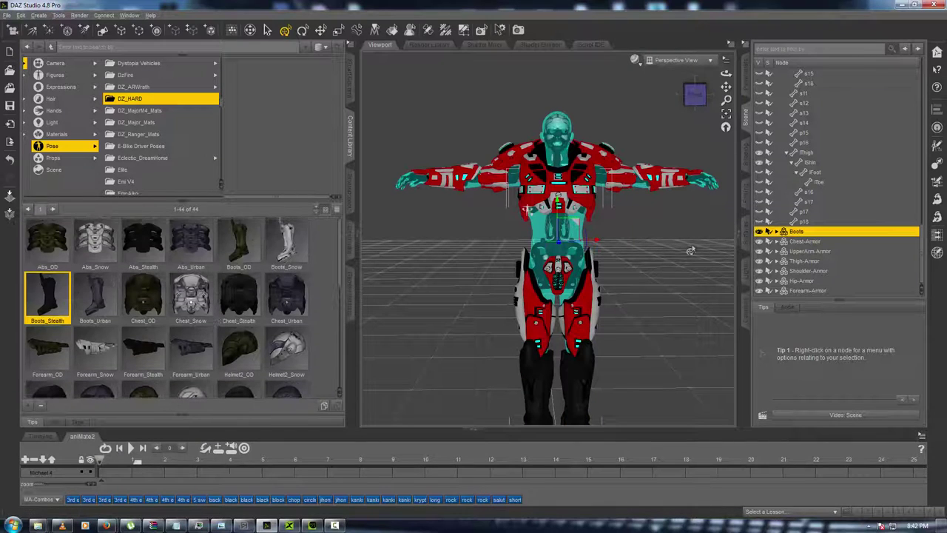
Apply the Chest_Stealth material to the Chest-Armor and check it from an angle.
left_click(799, 241)
scroll(185, 315, "down", 3)
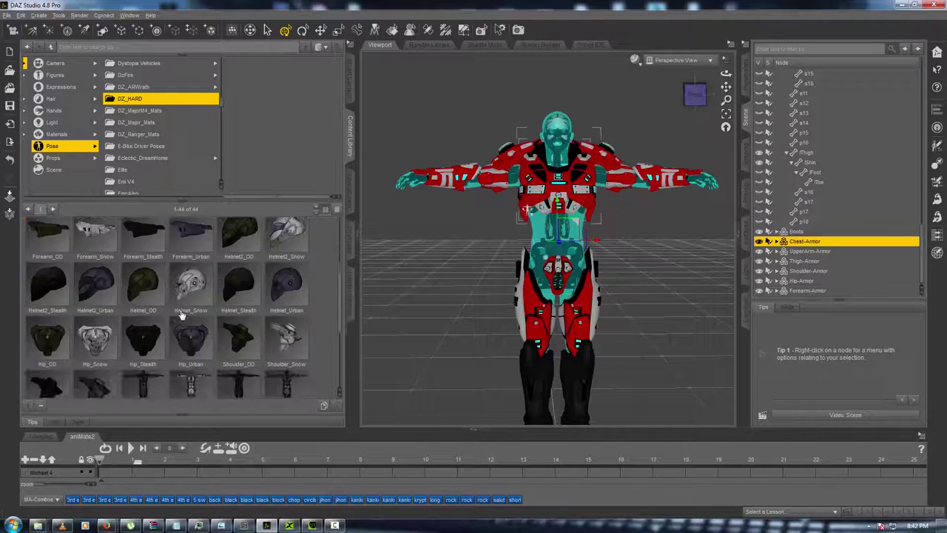
scroll(185, 315, "up", 3)
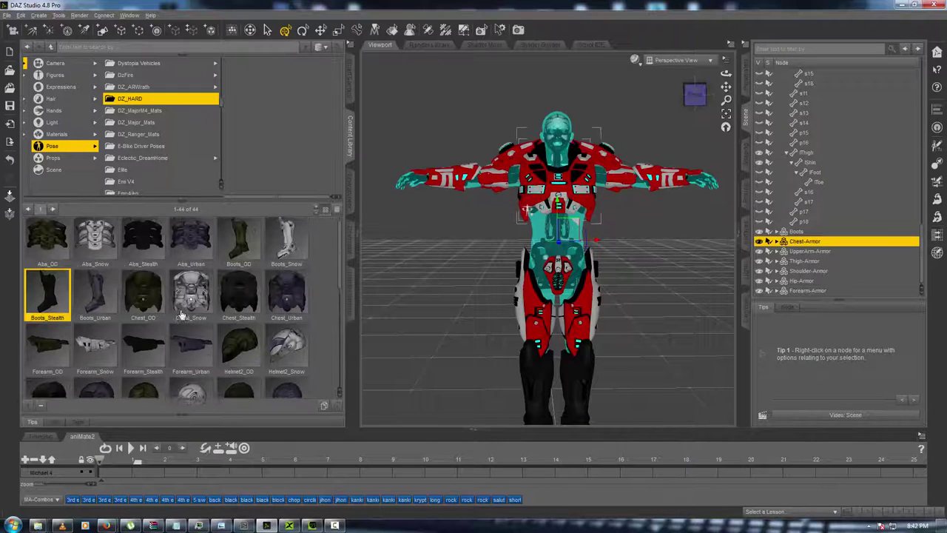
double_click(240, 299)
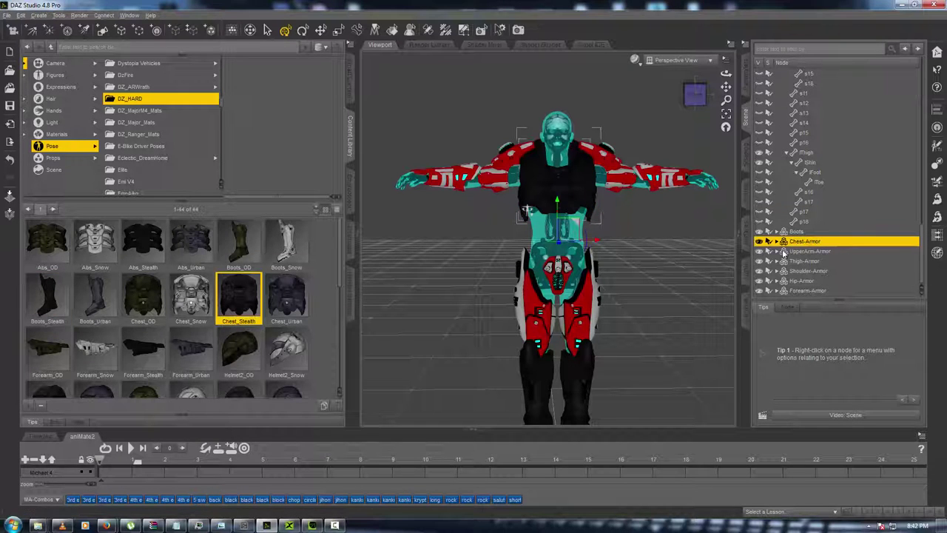
mouse_move(699, 96)
left_mouse_down()
mouse_move(685, 96)
mouse_move(702, 100)
left_mouse_up()
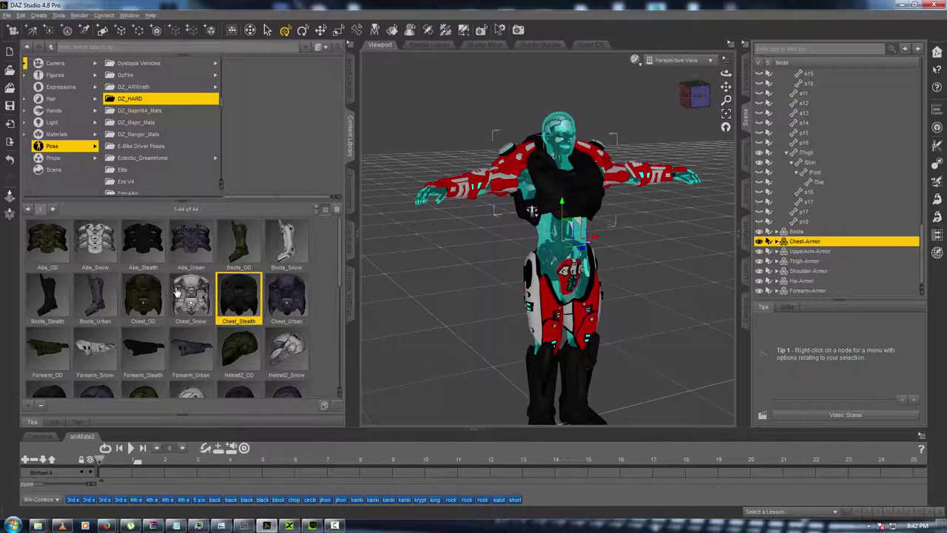
Apply the Thigh_Stealth material to the Thigh-Armor.
left_click(807, 251)
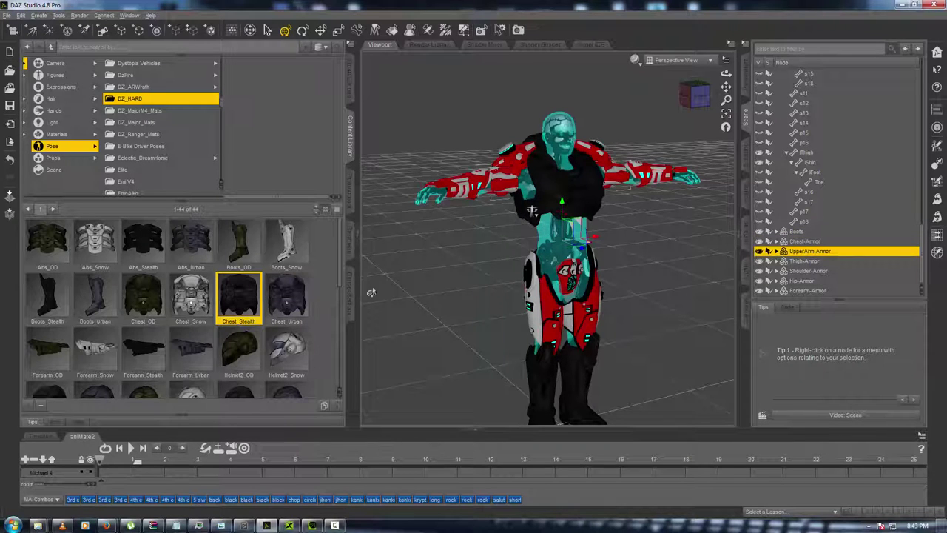
scroll(262, 294, "down", 1)
scroll(262, 293, "up", 1)
scroll(254, 349, "down", 4)
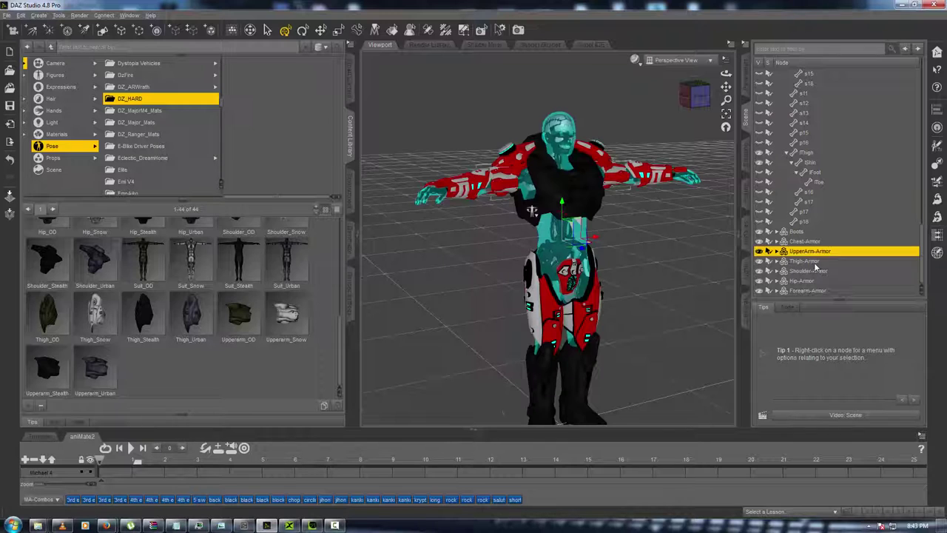
left_click(813, 262)
double_click(160, 329)
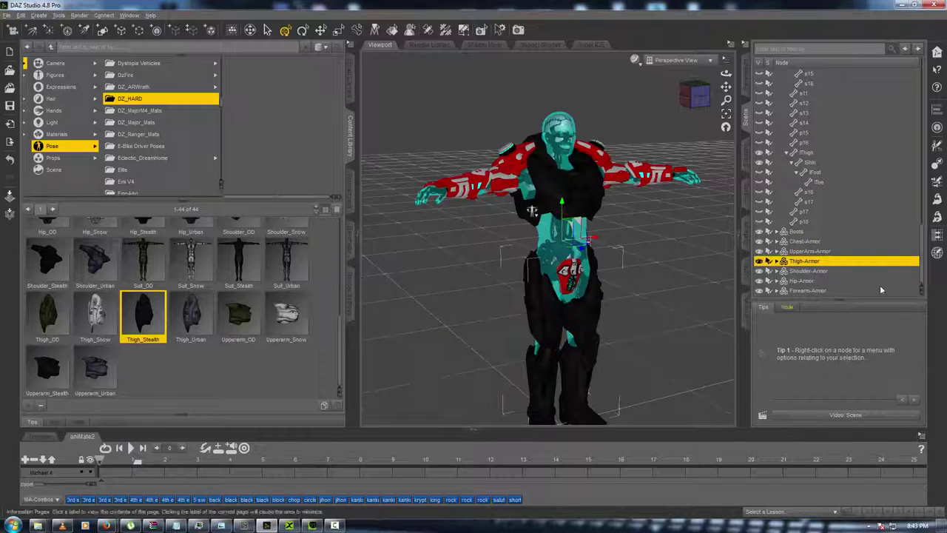
Apply Shoulder_Stealth to the Shoulder-Armor and Hip_Stealth to the Hip-Armor.
left_click(824, 273)
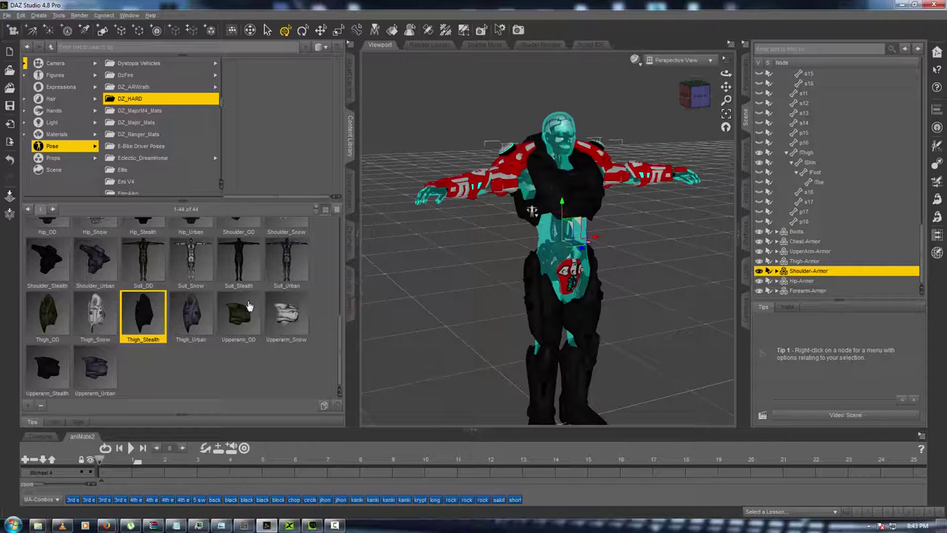
left_click(44, 262)
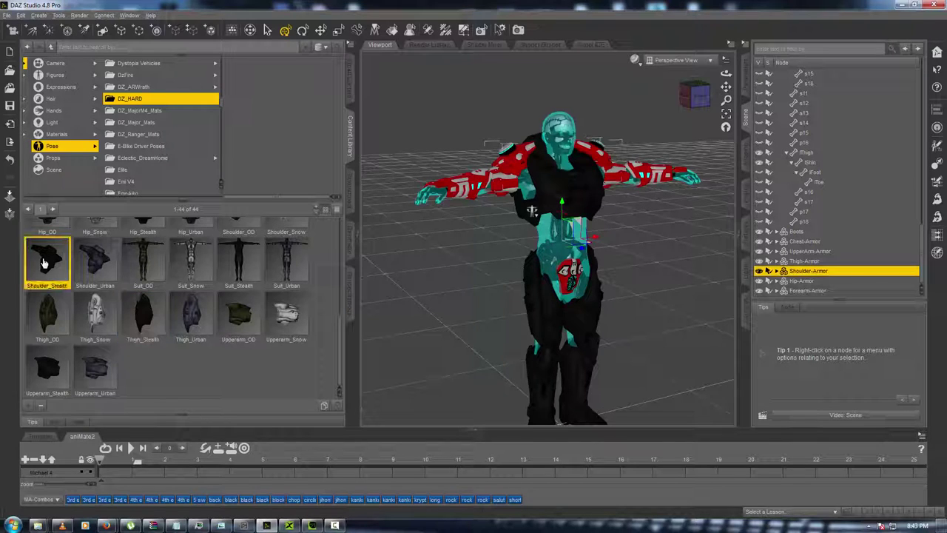
double_click(43, 263)
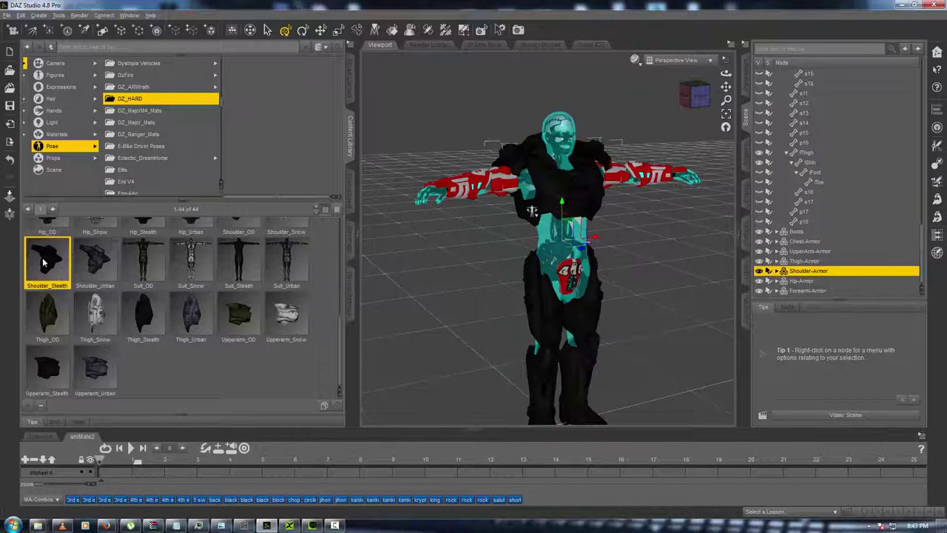
left_click(813, 282)
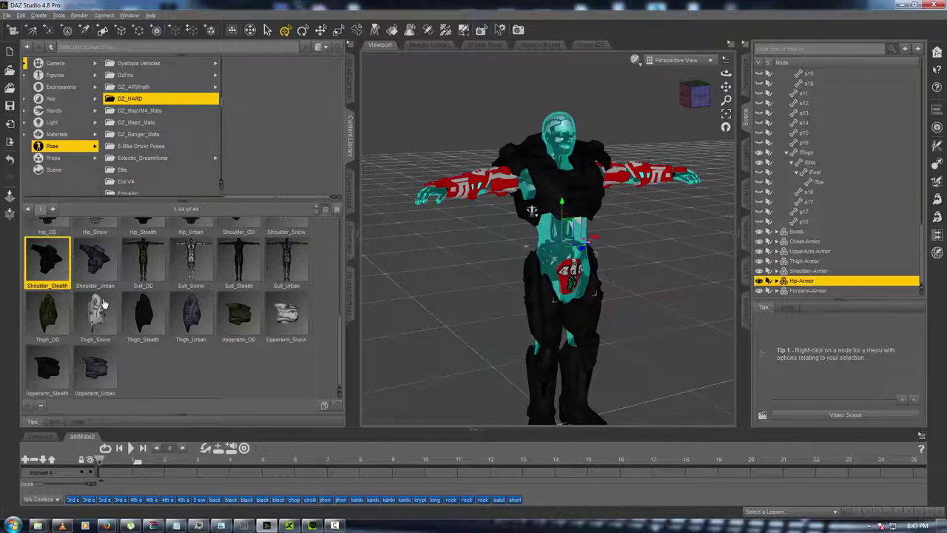
scroll(103, 303, "up", 5)
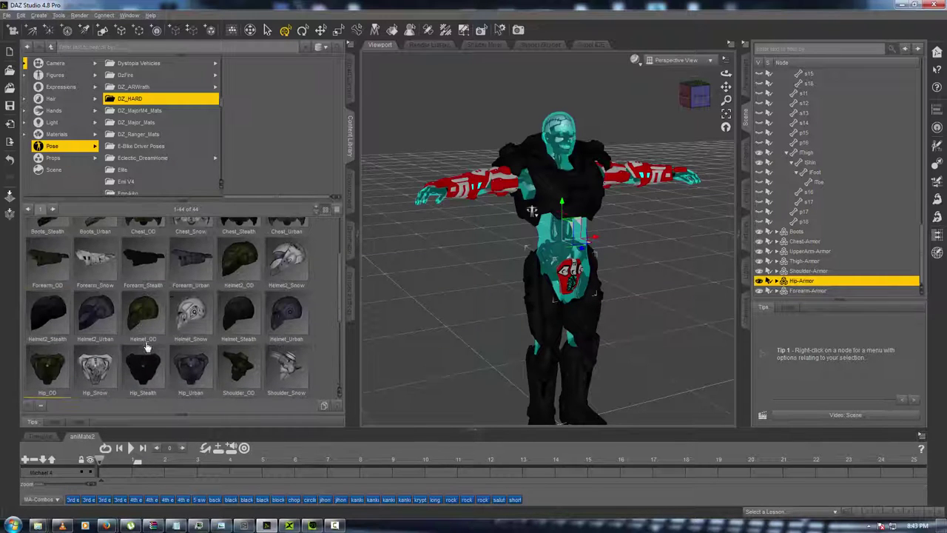
double_click(143, 366)
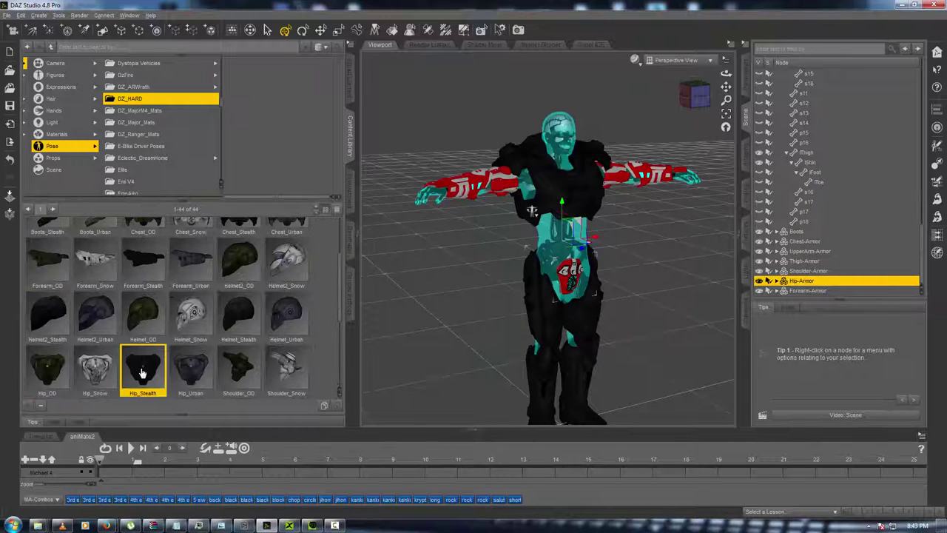
Apply Forearm_Stealth to the Forearm-Armor and Upperarm_Stealth to the UpperArm-Armor.
left_click(809, 291)
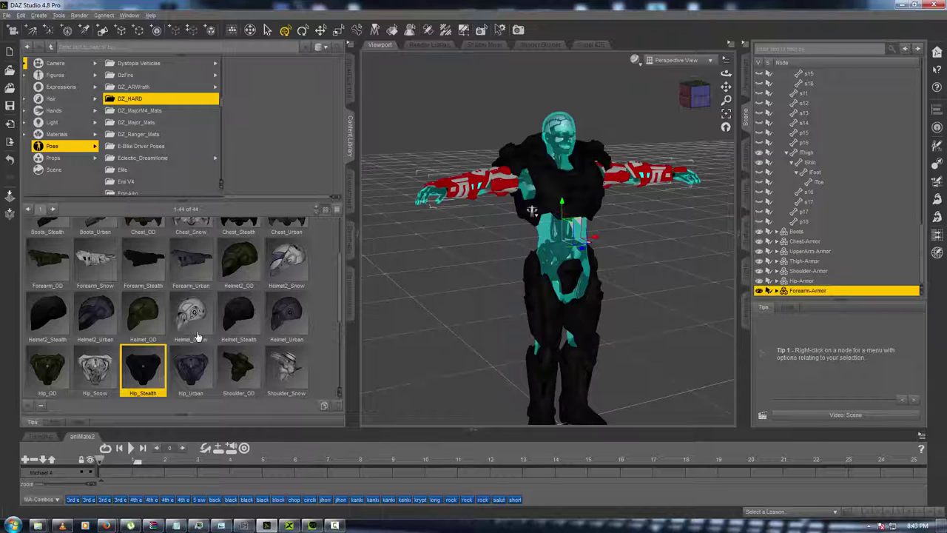
double_click(147, 260)
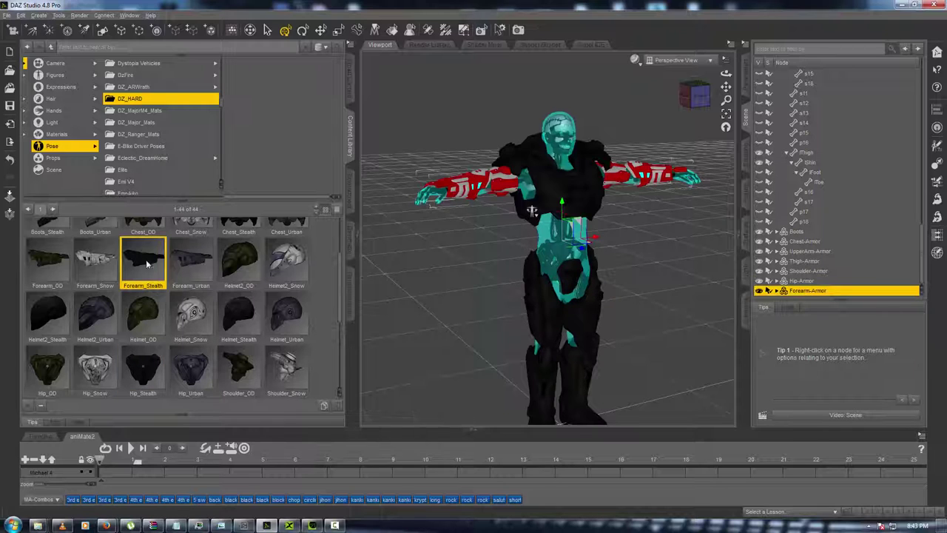
left_click(809, 282)
left_click(809, 271)
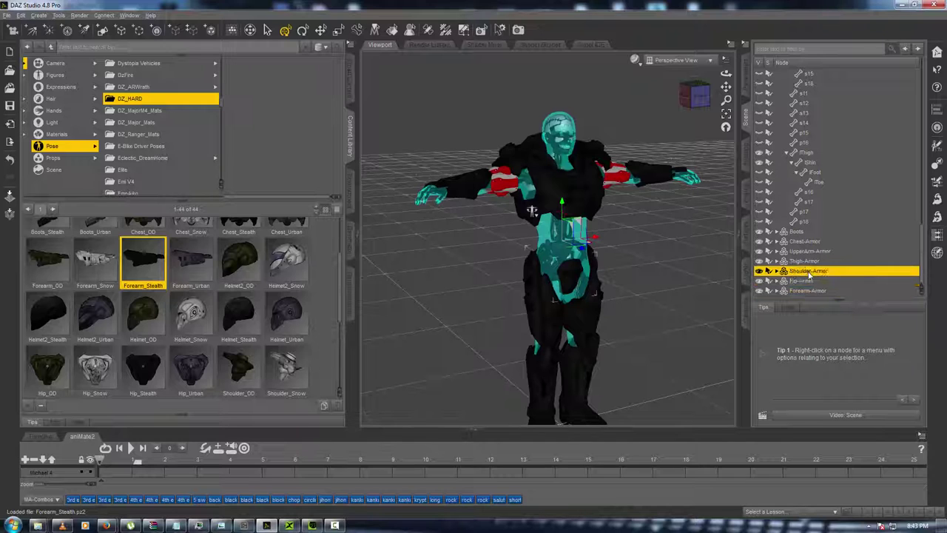
left_click(809, 254)
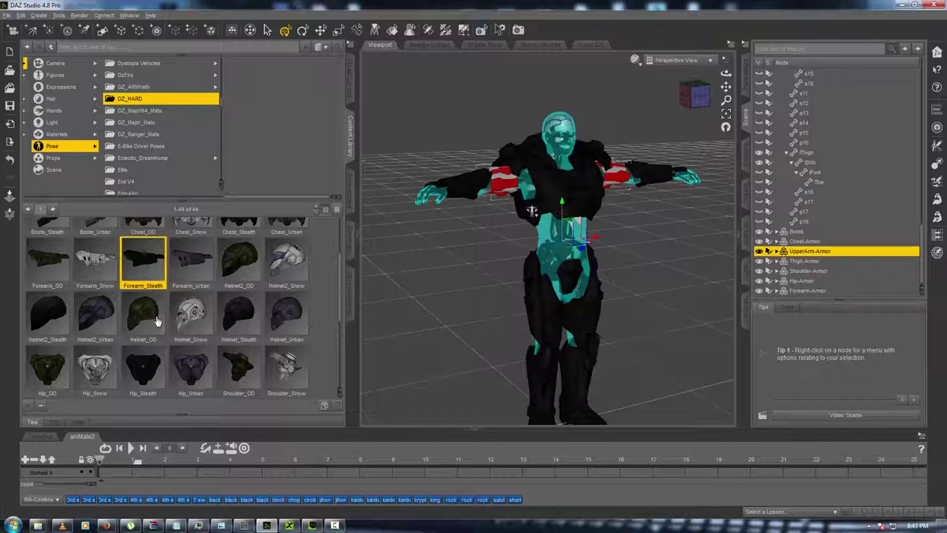
scroll(157, 319, "down", 3)
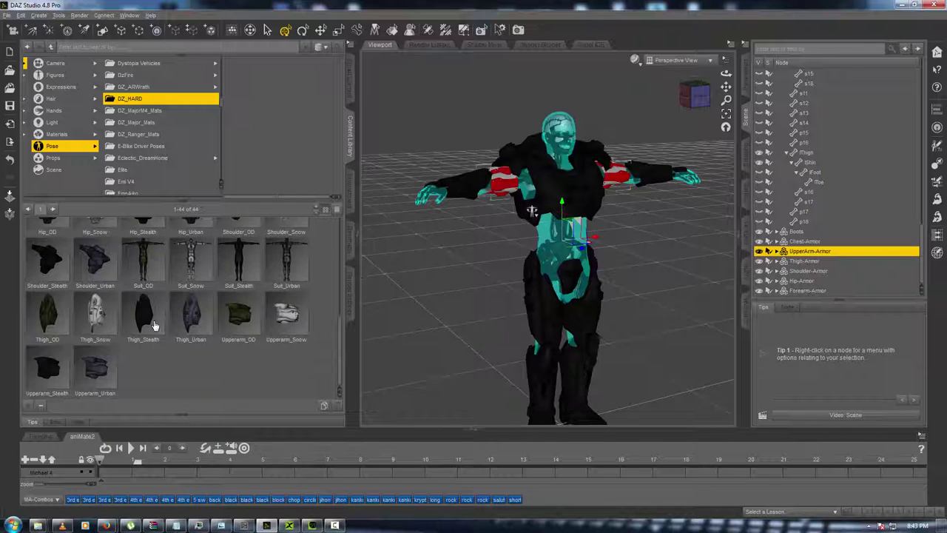
double_click(43, 376)
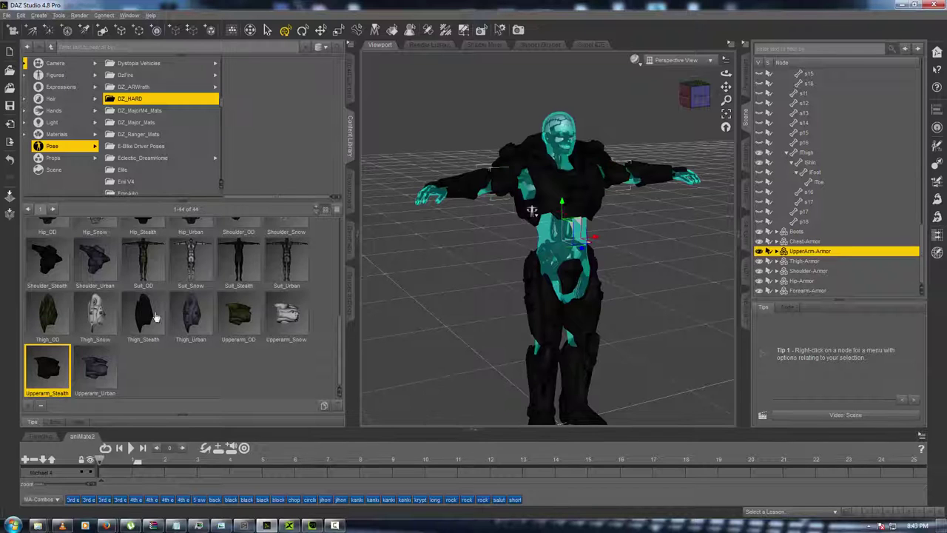
Inspect the armored figure from the front and side and look back through the DZ_HARD materials.
left_click_drag(708, 89, 708, 115)
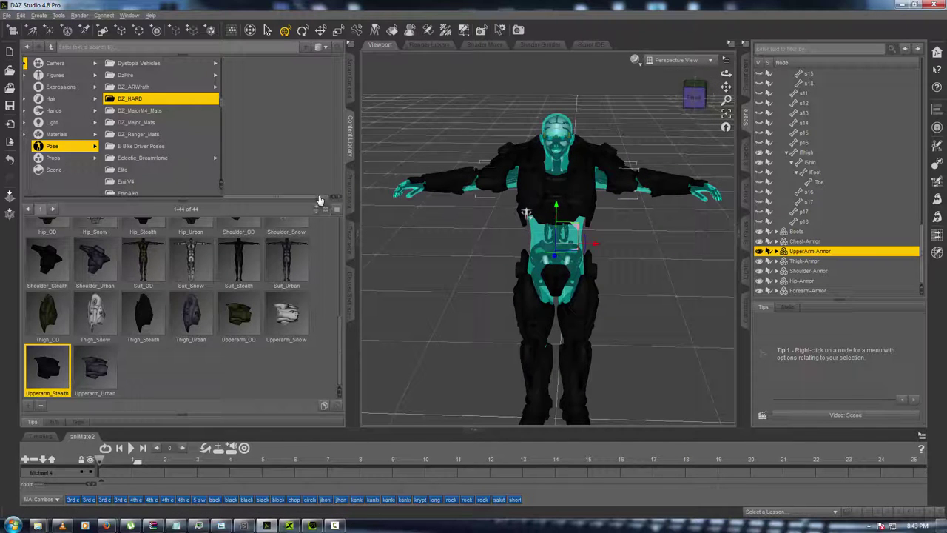
left_click_drag(319, 196, 232, 194)
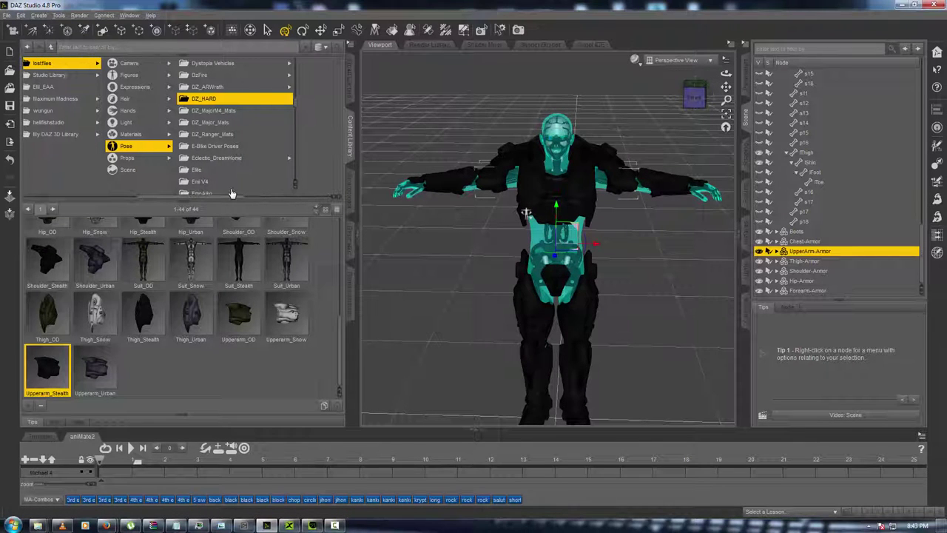
left_click(699, 96)
scroll(293, 339, "up", 2)
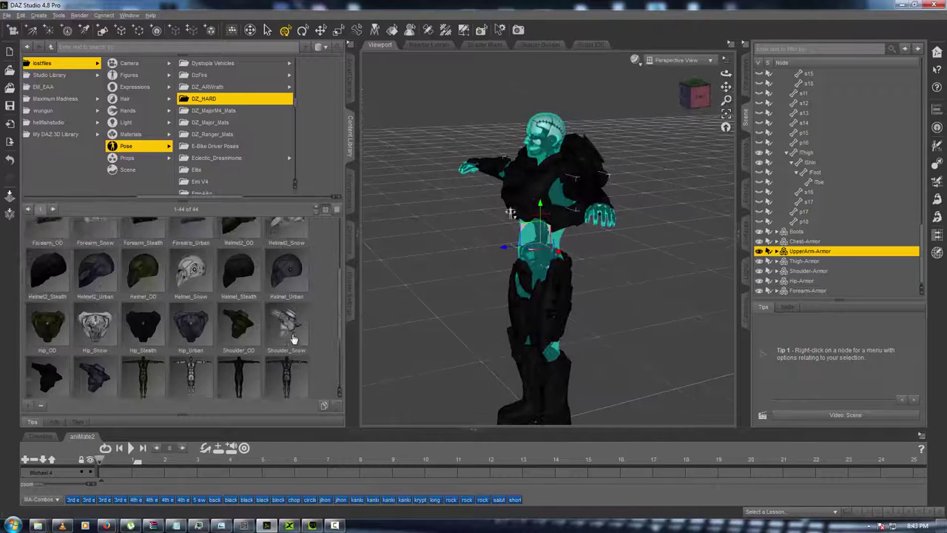
scroll(294, 338, "up", 1)
mouse_move(289, 333)
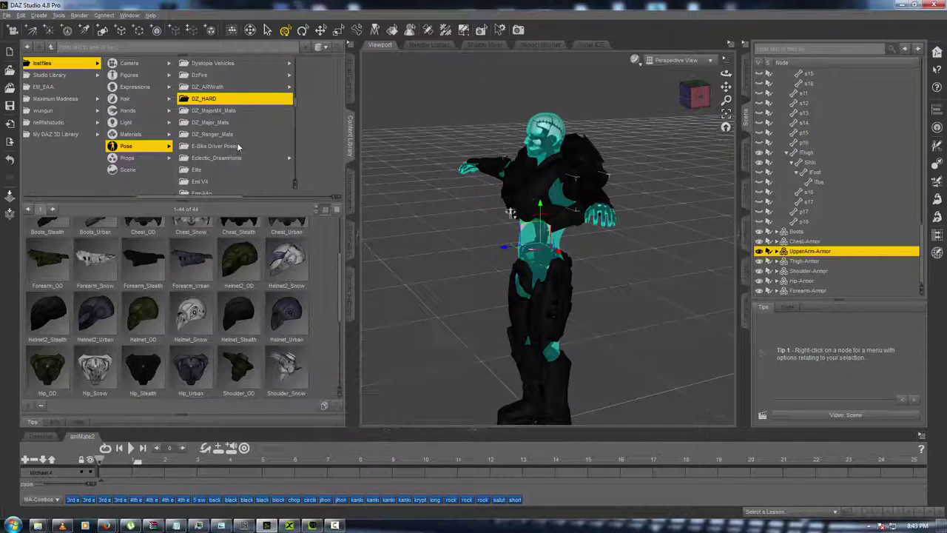
Look through the Figures folders of the lostfiles library and open the Mestophales folder.
left_click(129, 74)
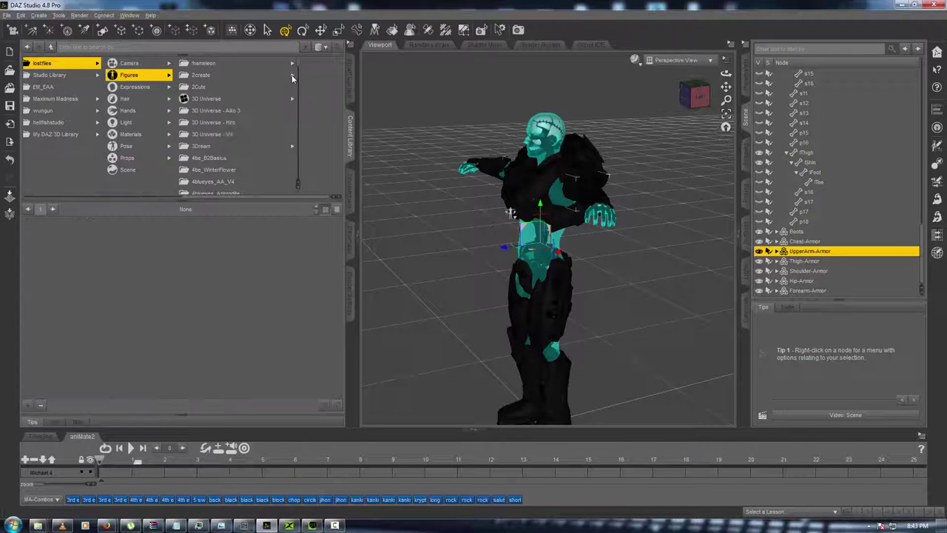
scroll(265, 117, "down", 3)
scroll(265, 121, "down", 10)
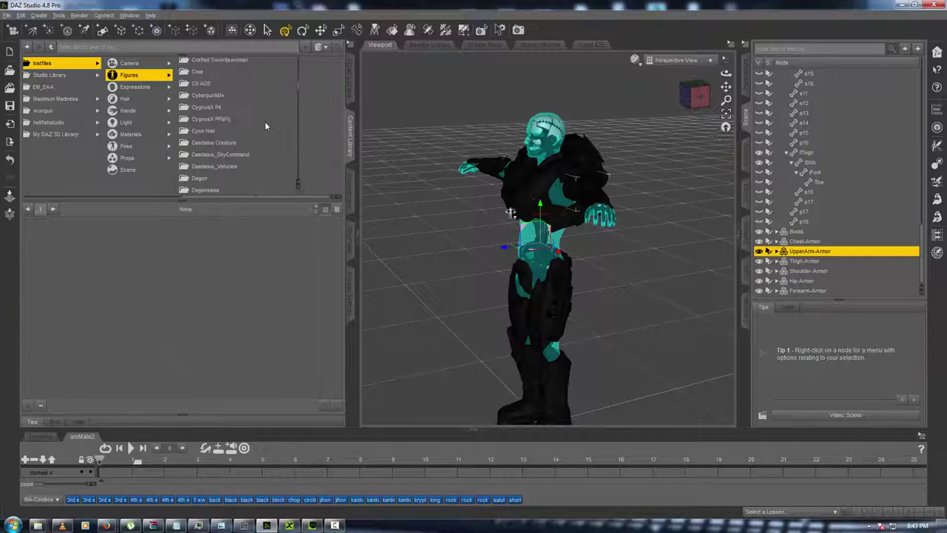
scroll(265, 121, "down", 10)
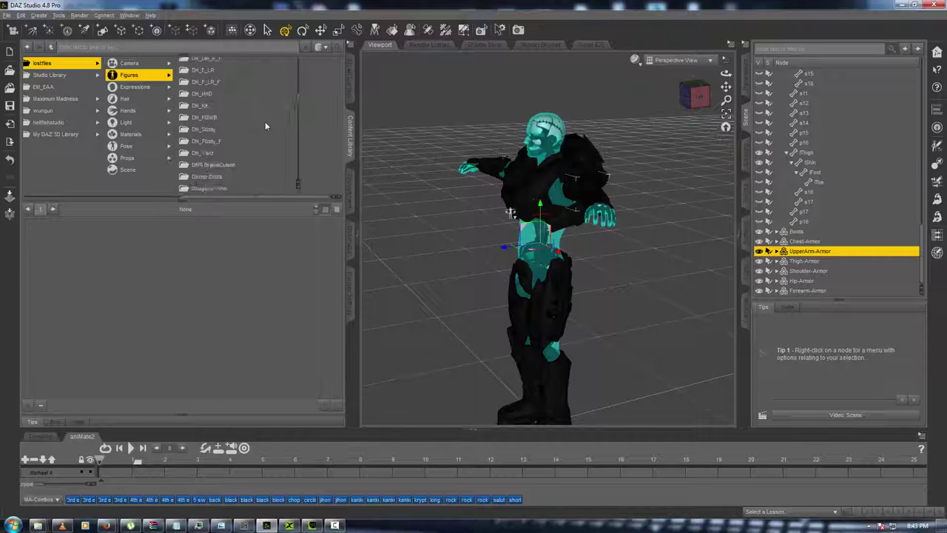
scroll(265, 122, "down", 5)
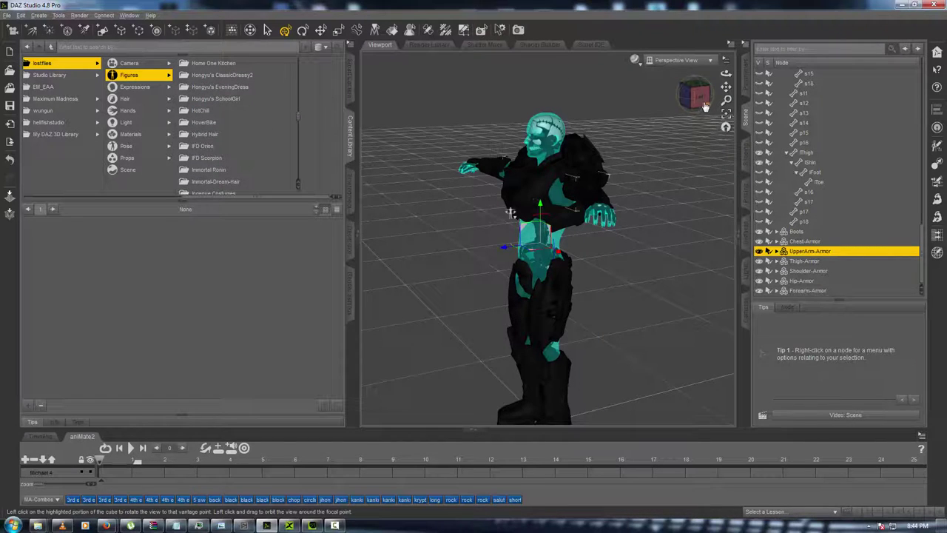
left_click_drag(706, 107, 765, 124)
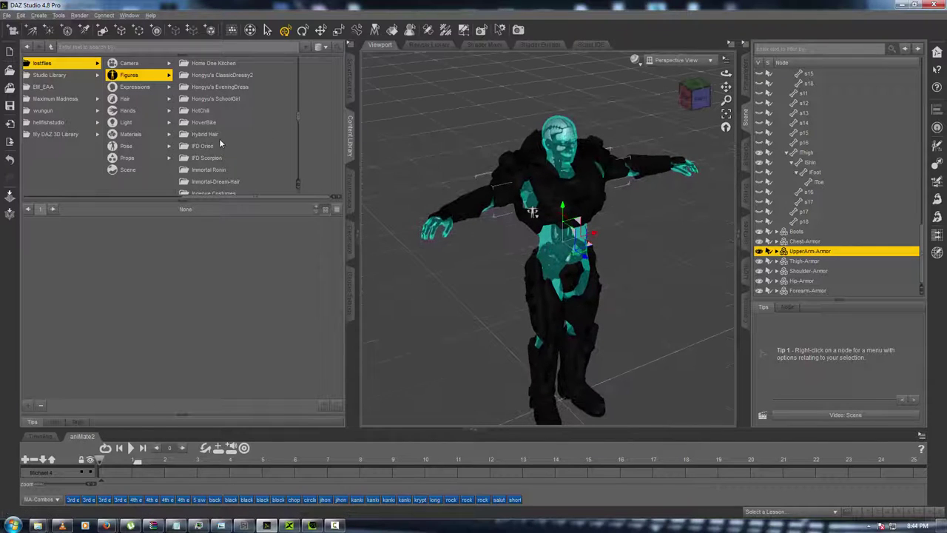
scroll(217, 138, "up", 3)
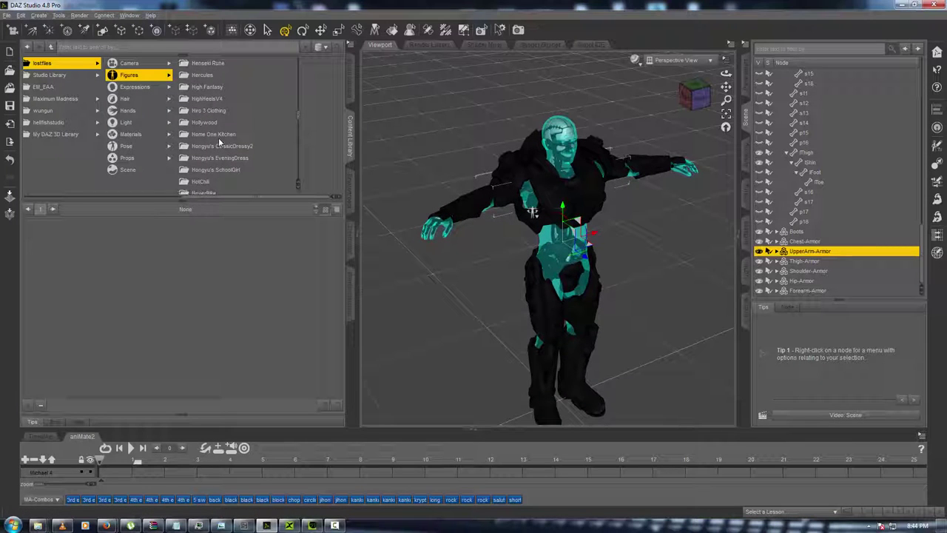
scroll(218, 139, "down", 10)
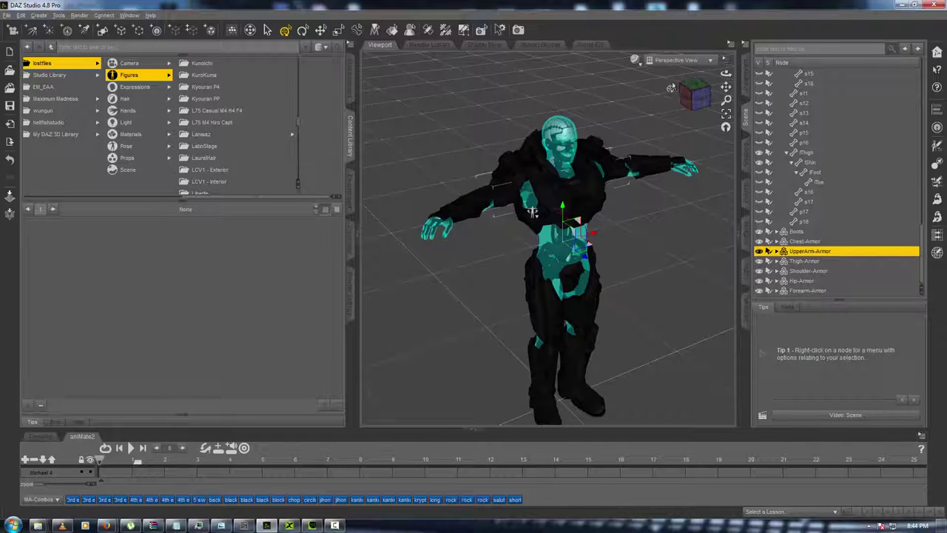
left_click(697, 97)
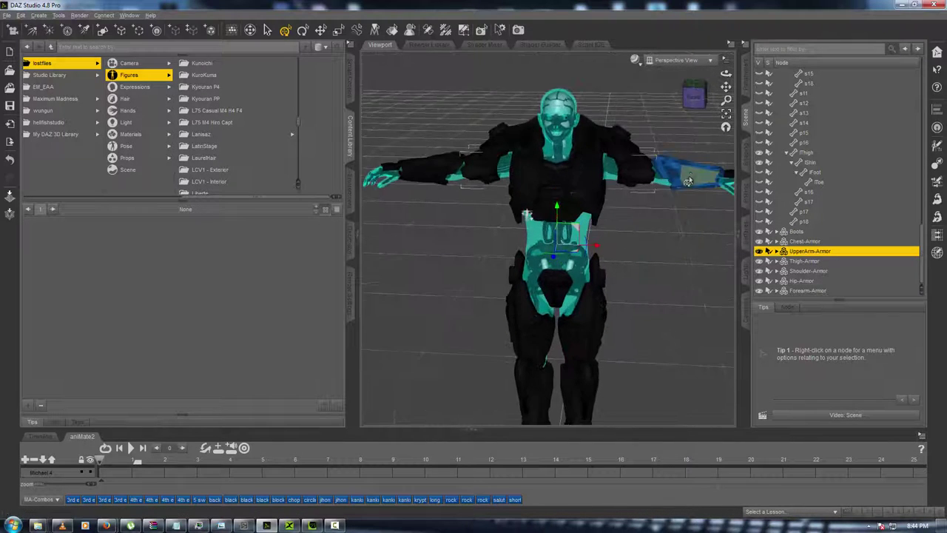
scroll(689, 180, "up", 4)
left_click_drag(726, 87, 713, 105)
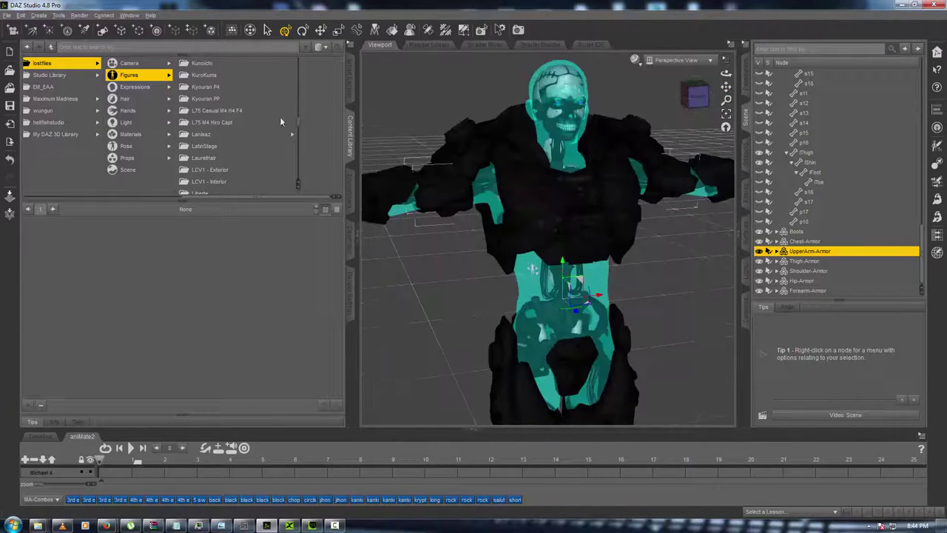
scroll(208, 109, "down", 2)
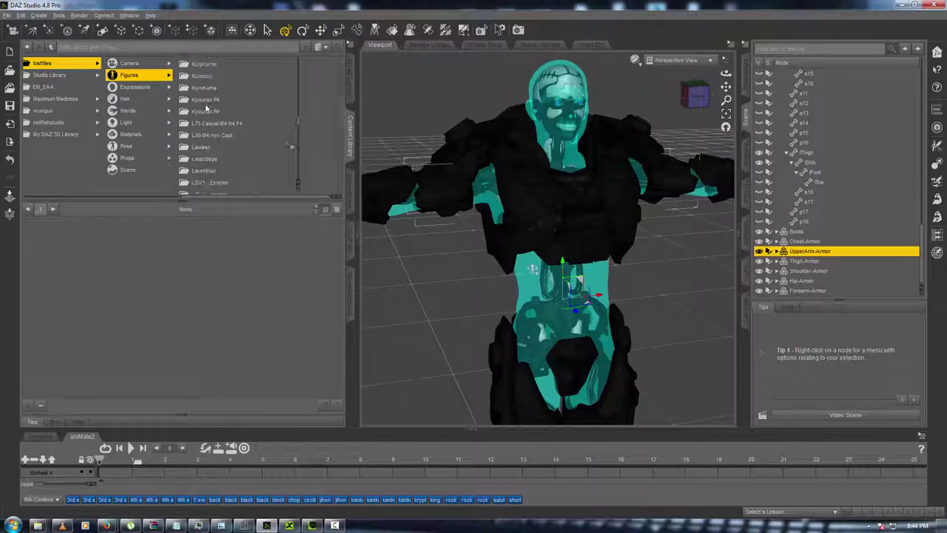
scroll(208, 110, "down", 8)
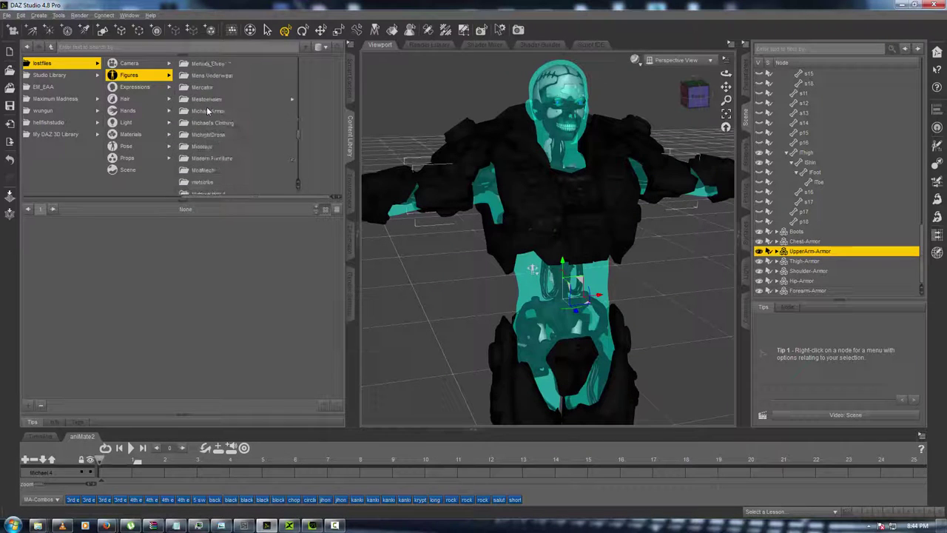
left_click(224, 99)
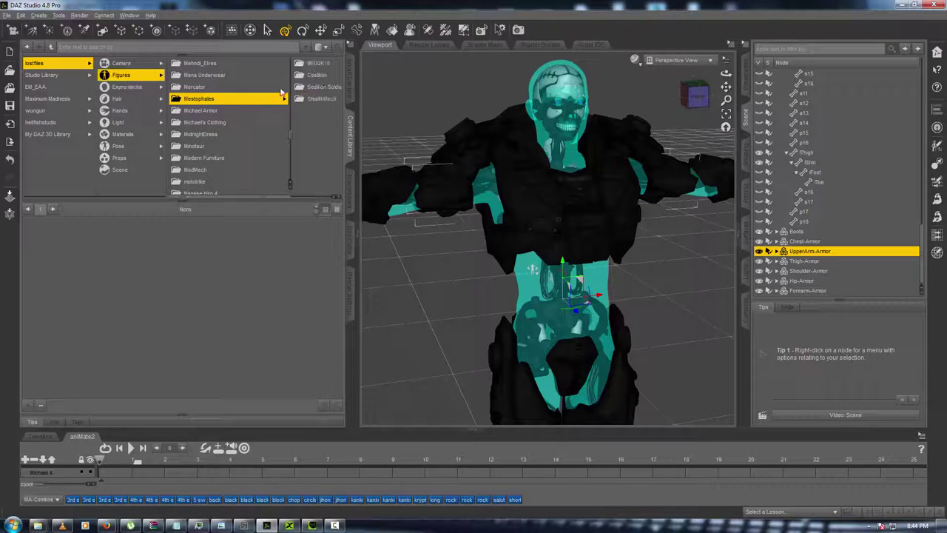
Look through the Mestophales helmets and fit the Claymore Helmet from the Coalition folder onto Michael 4's head.
left_click(325, 88)
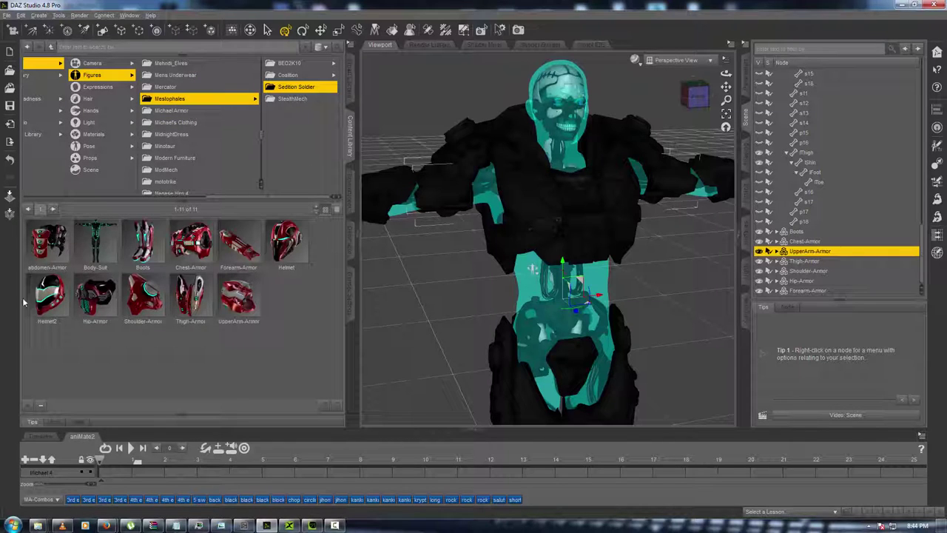
left_click(49, 296)
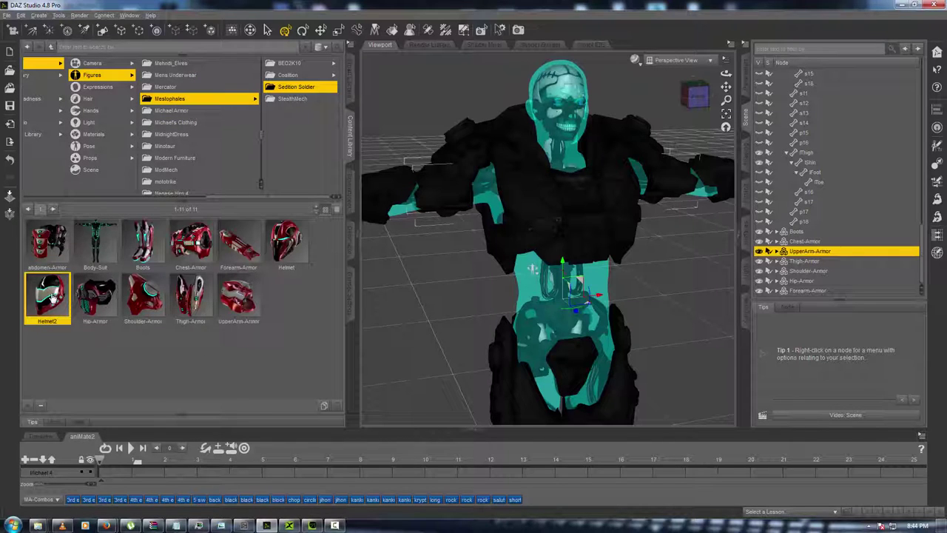
mouse_move(59, 294)
left_click(301, 75)
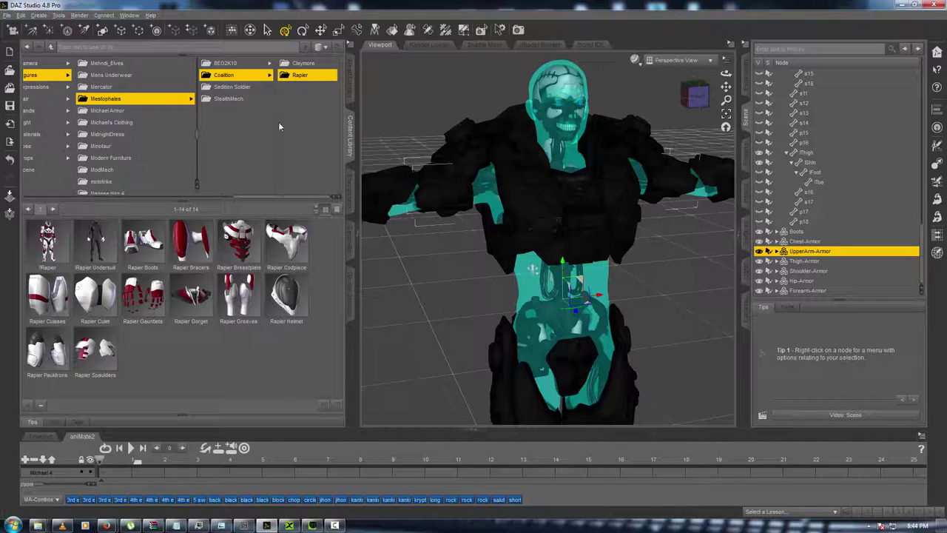
left_click(300, 64)
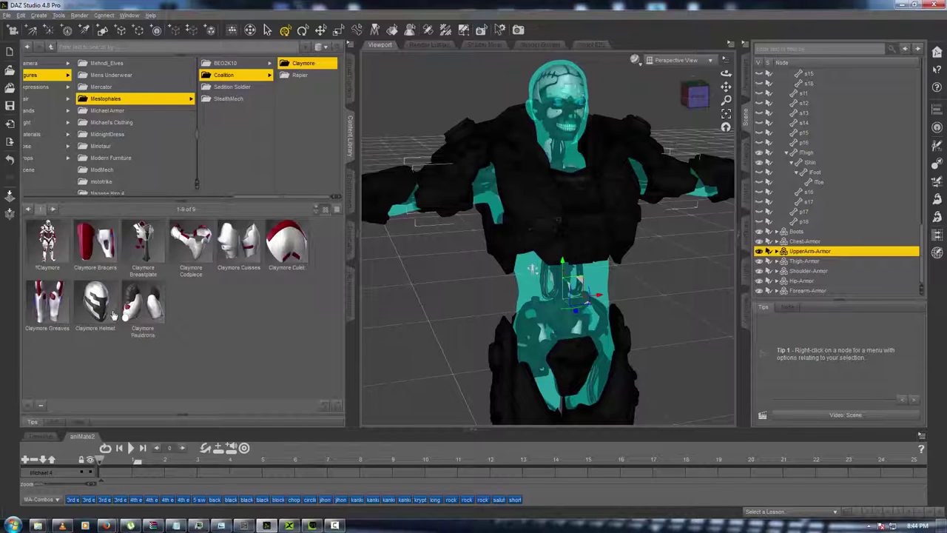
left_click_drag(96, 310, 409, 86)
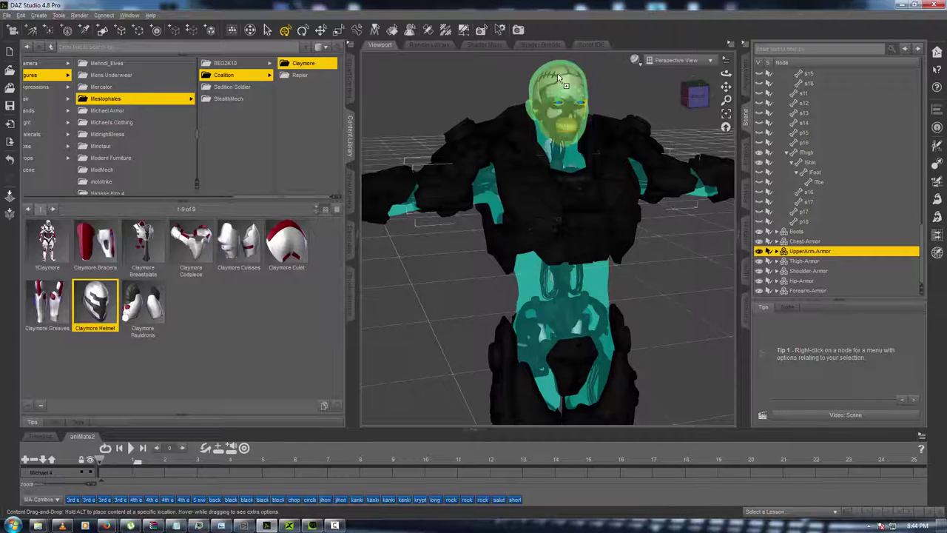
mouse_move(698, 97)
left_mouse_down()
mouse_move(620, 97)
mouse_move(715, 97)
mouse_move(694, 97)
mouse_move(678, 113)
mouse_move(660, 108)
mouse_move(691, 112)
left_mouse_up()
Find the Claymore material presets in the DZ_ARWrath folder of the Pose library.
left_click_drag(275, 197, 193, 202)
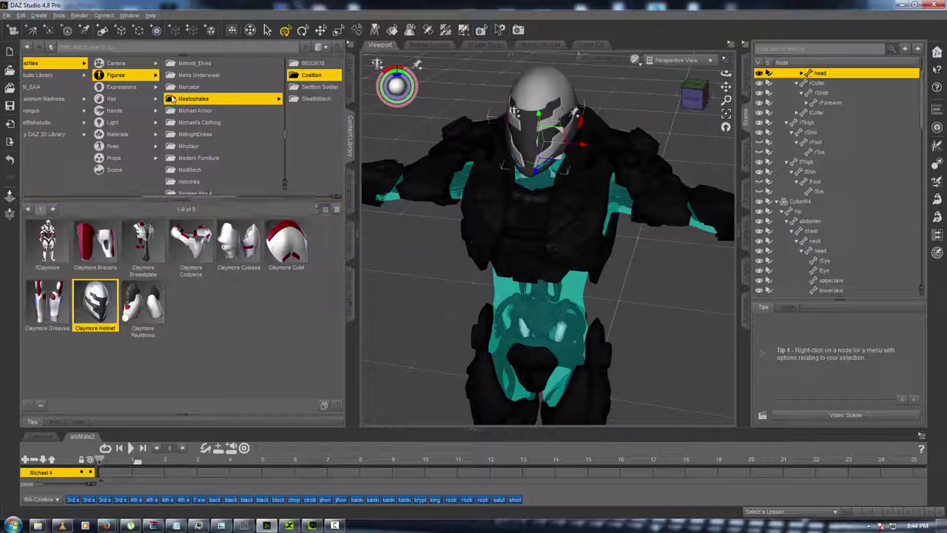
left_click(113, 146)
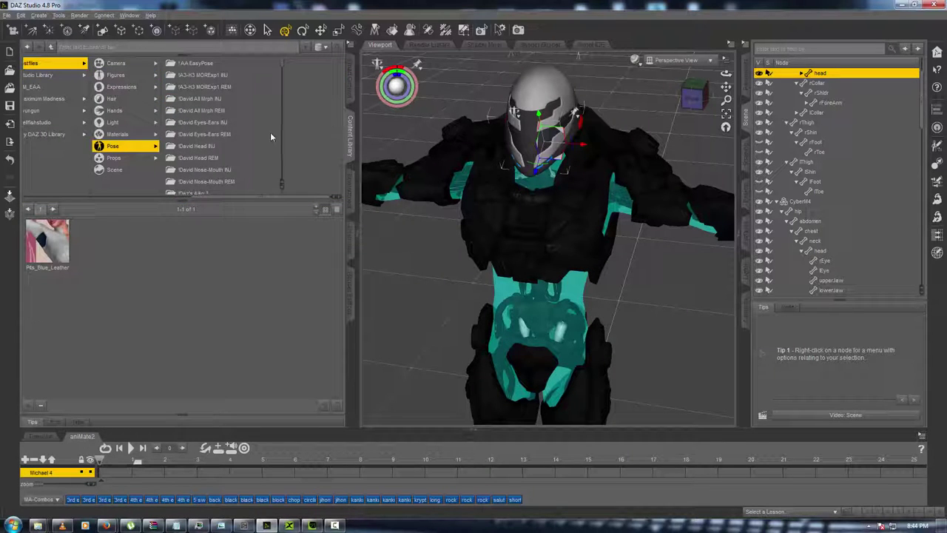
scroll(267, 137, "down", 10)
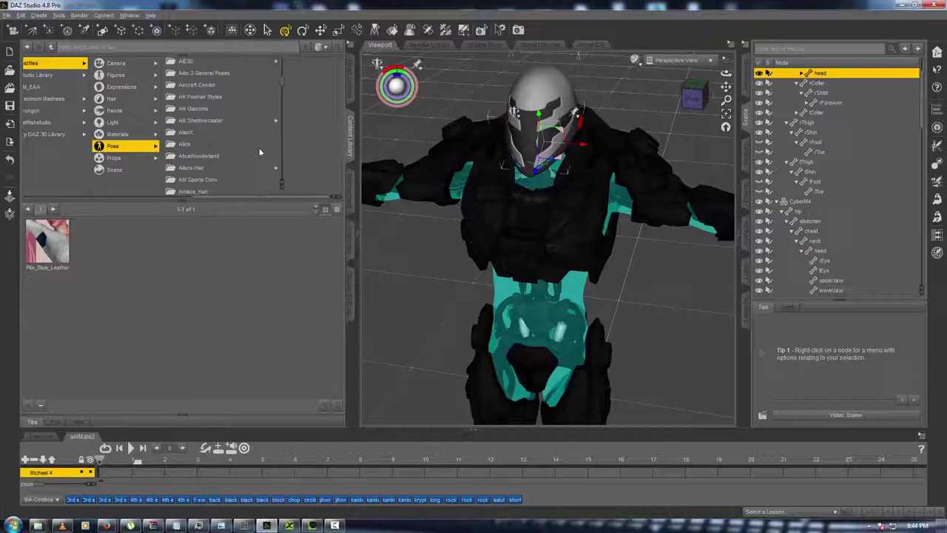
scroll(260, 152, "down", 15)
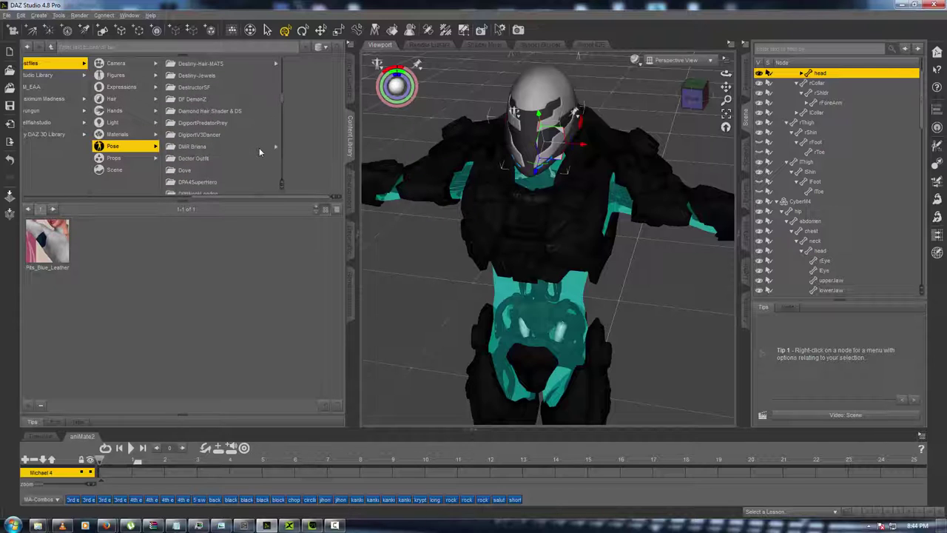
scroll(259, 152, "down", 12)
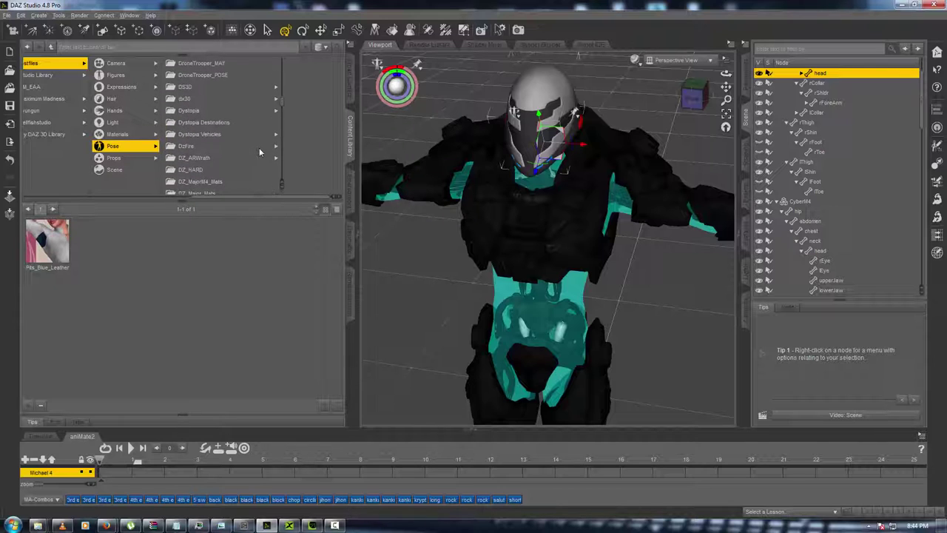
scroll(259, 152, "down", 3)
left_click(238, 124)
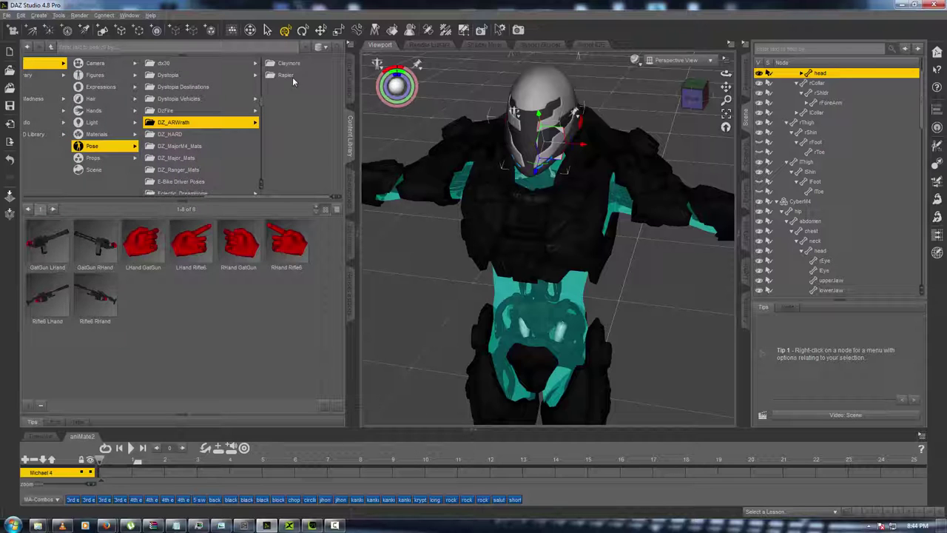
left_click(295, 65)
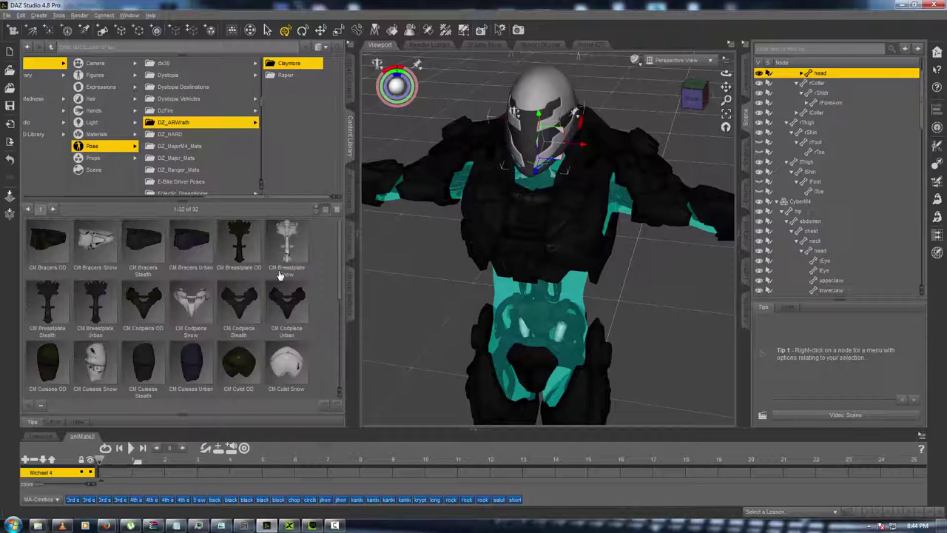
Apply the CM Helmet Stealth material to the Claymore Helmet and view it from the front.
scroll(279, 291, "down", 3)
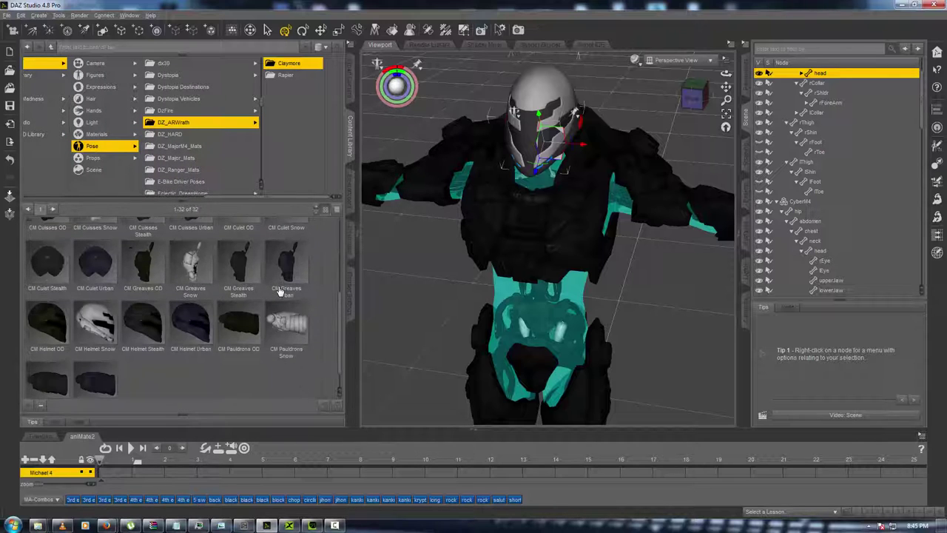
double_click(186, 318)
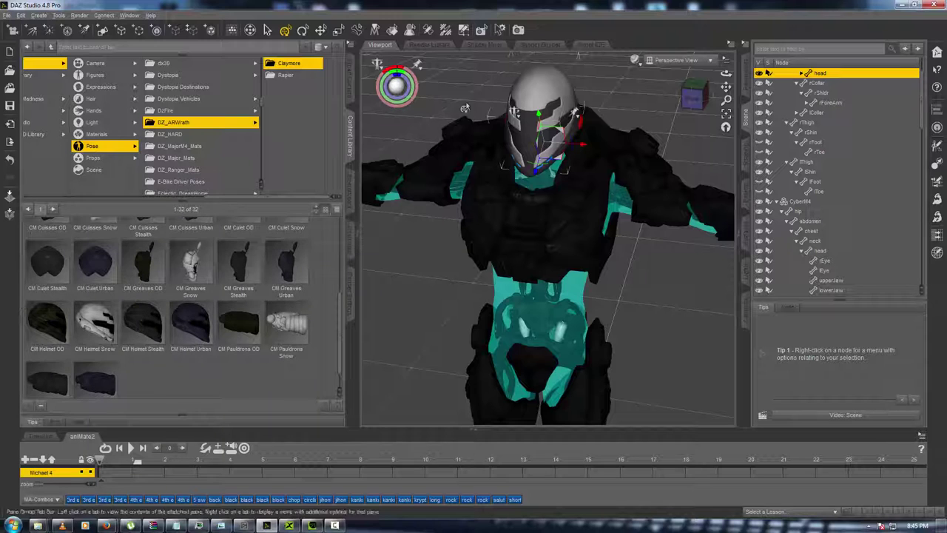
double_click(129, 315)
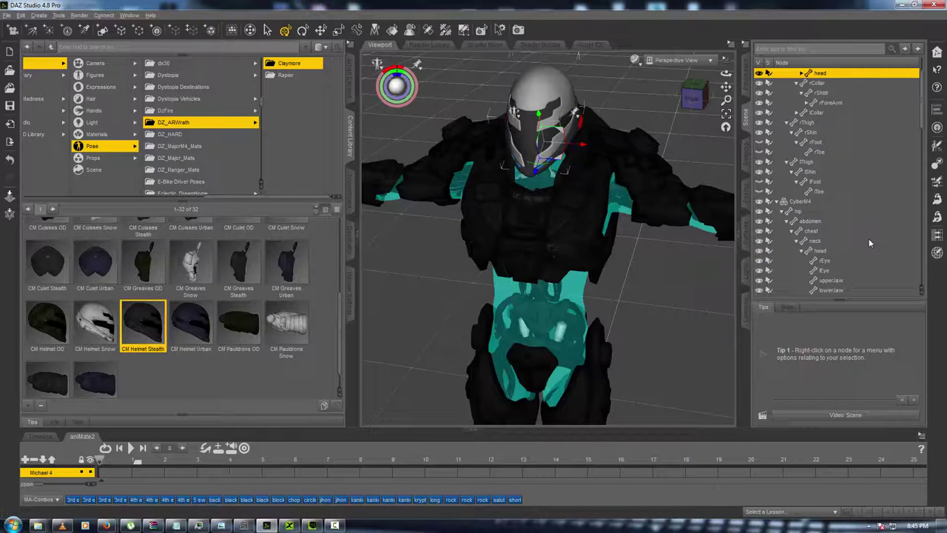
scroll(869, 238, "down", 10)
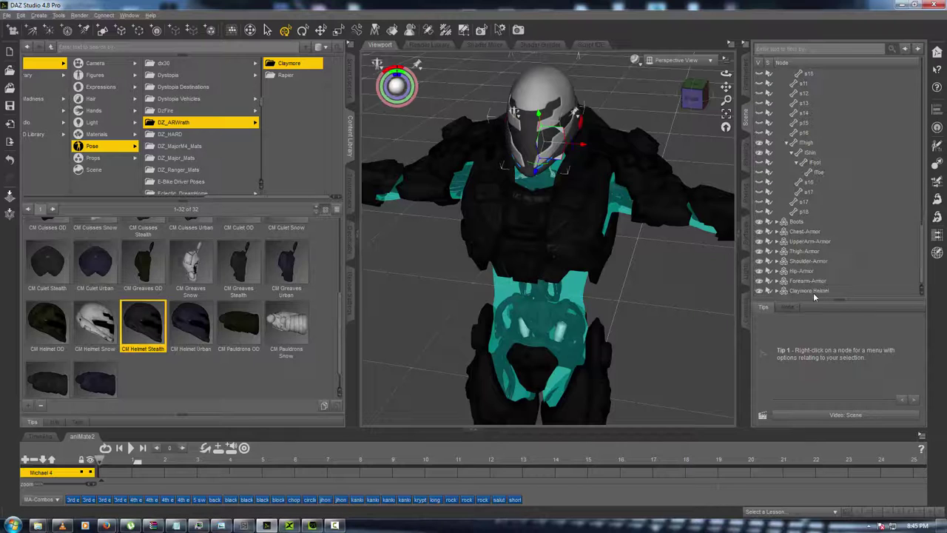
left_click(804, 291)
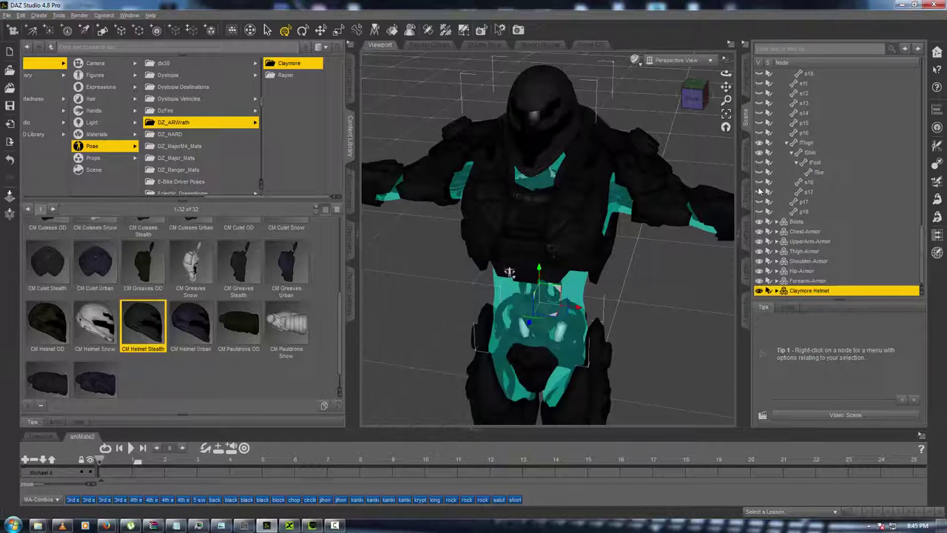
left_click(693, 97)
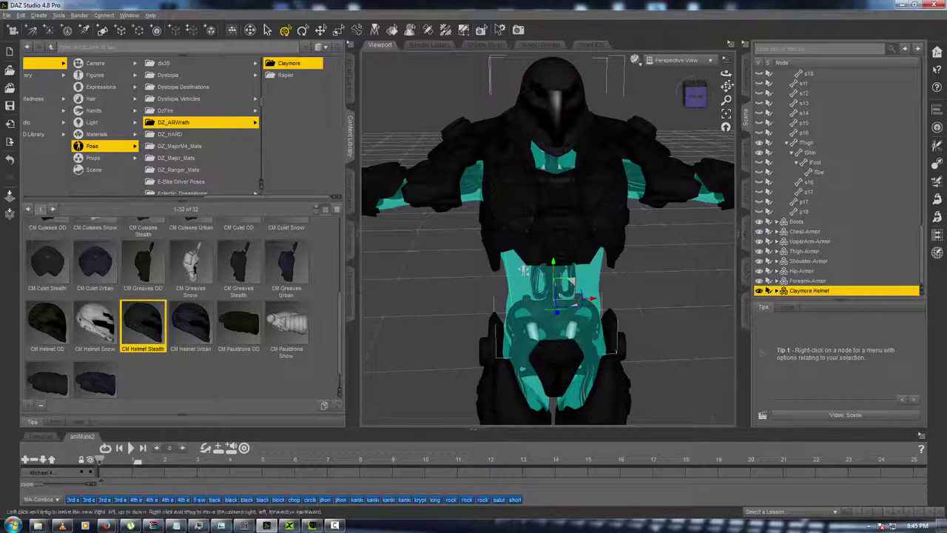
Set the Diffuse Color of the Claymore Helmet's 2_FaceShield surface to cyan (0, 255, 255).
left_click(747, 236)
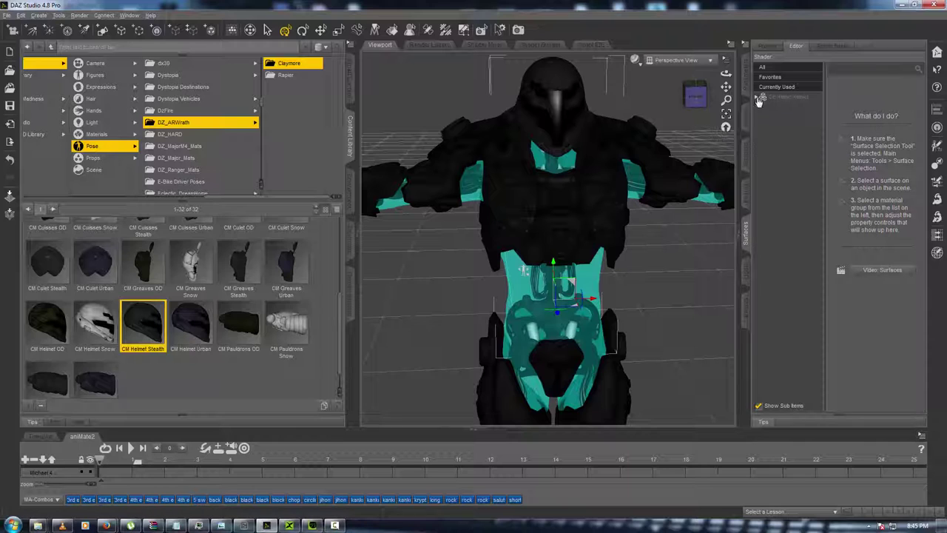
left_click(788, 99)
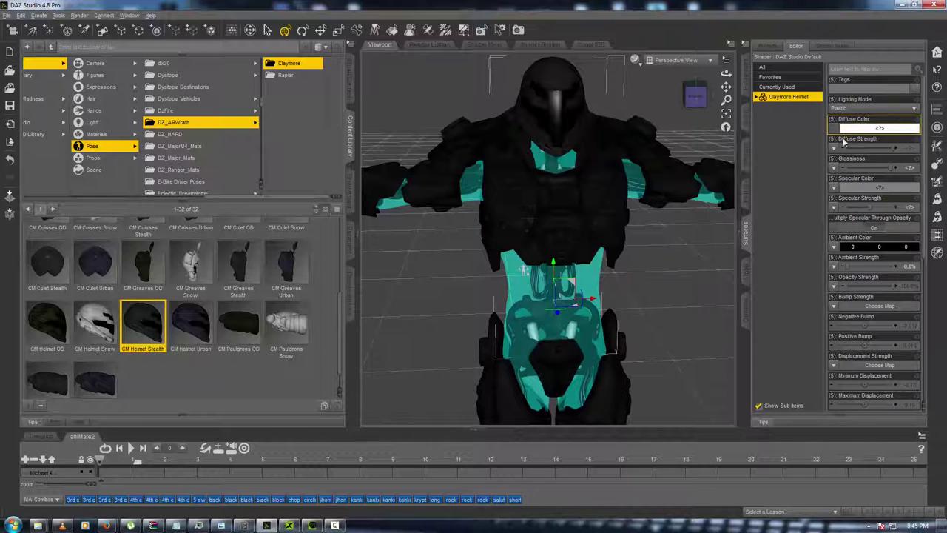
left_click(757, 97)
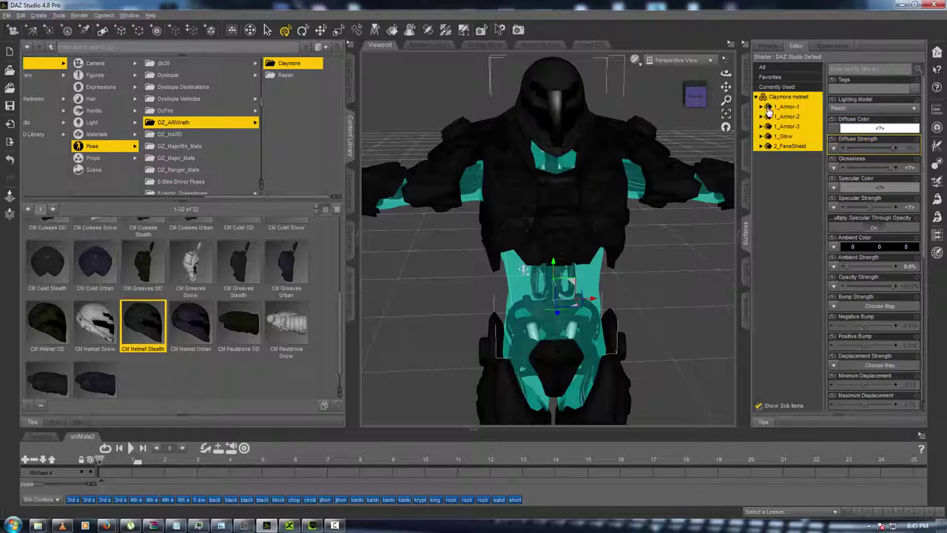
left_click(792, 146)
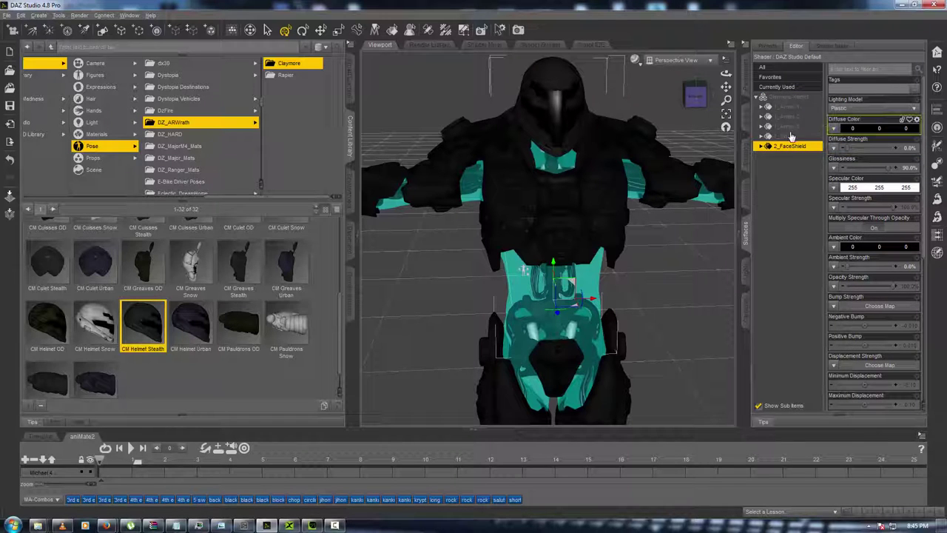
left_click(852, 131)
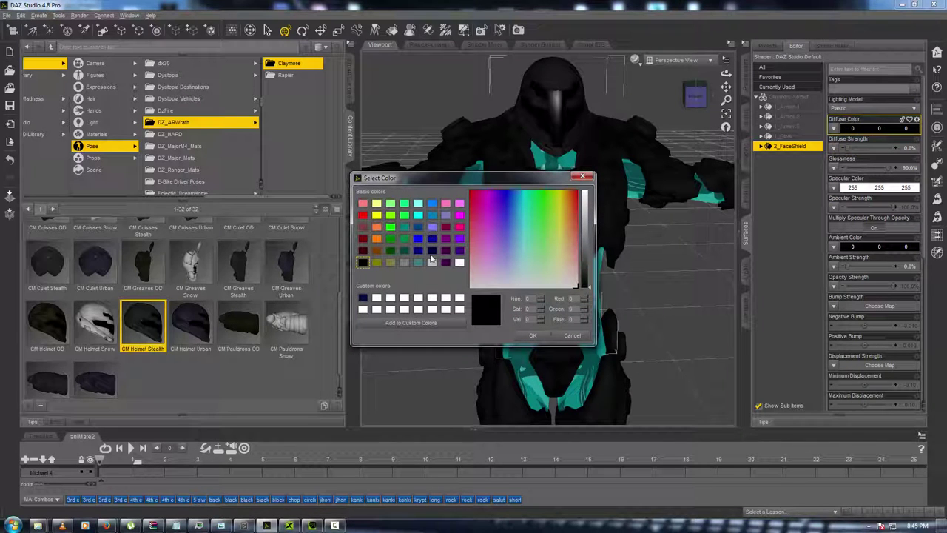
left_click(419, 216)
left_click(533, 335)
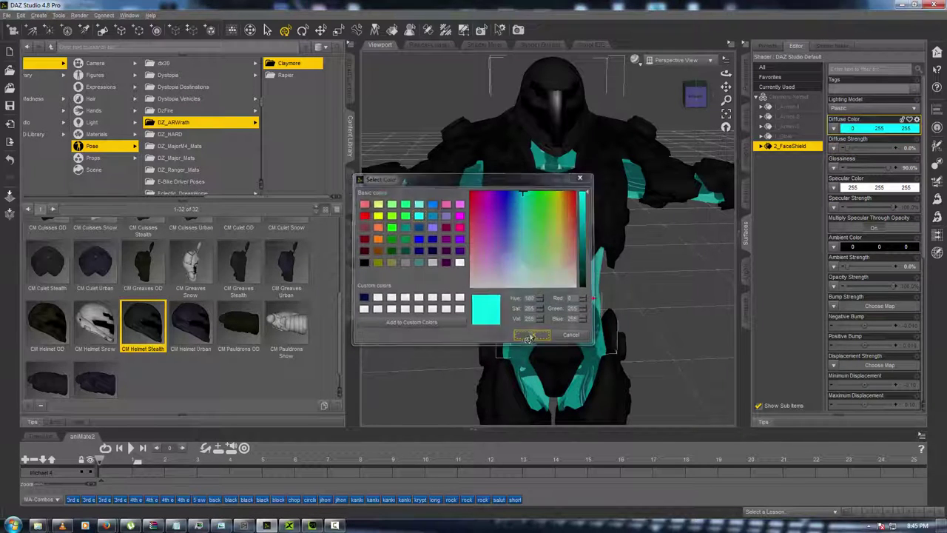
Set the Ambient Color of the 2_FaceShield surface to cyan (0, 255, 255).
left_click(861, 249)
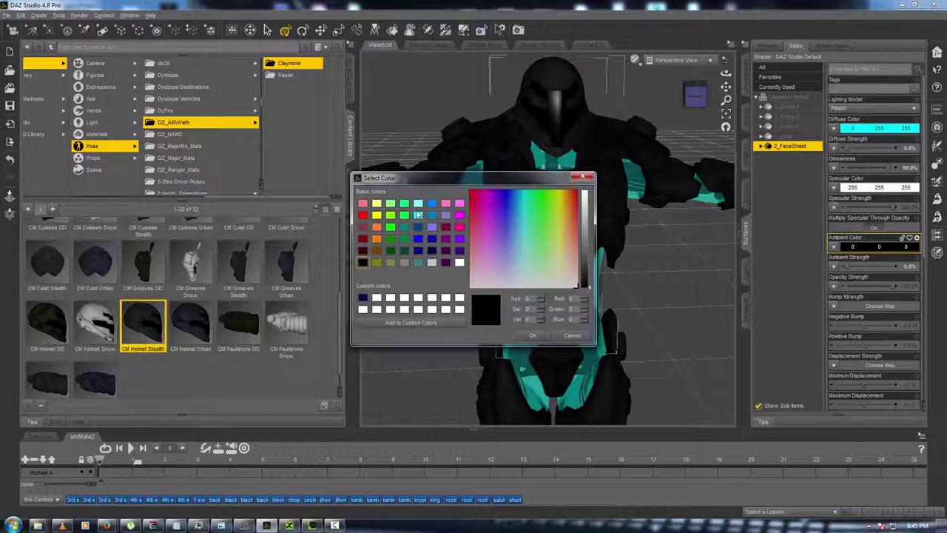
left_click(418, 215)
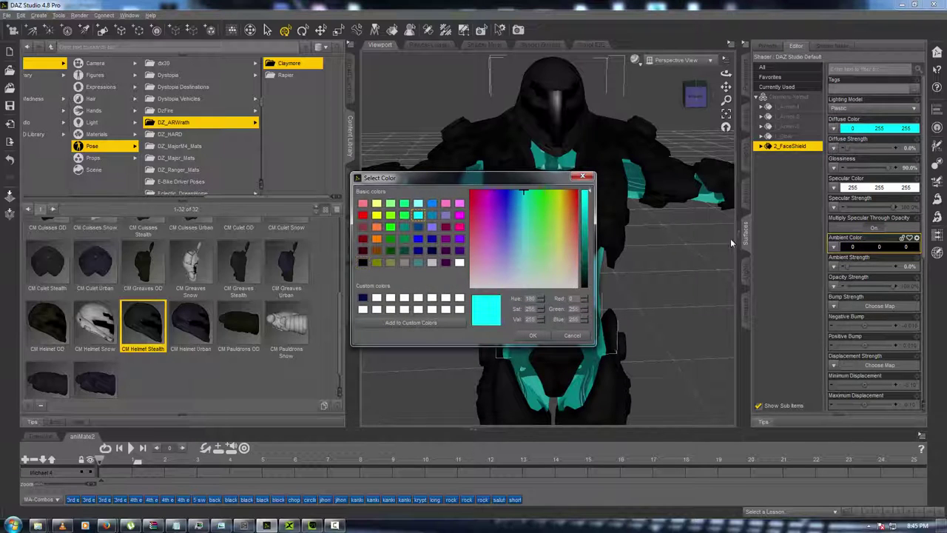
left_click(530, 336)
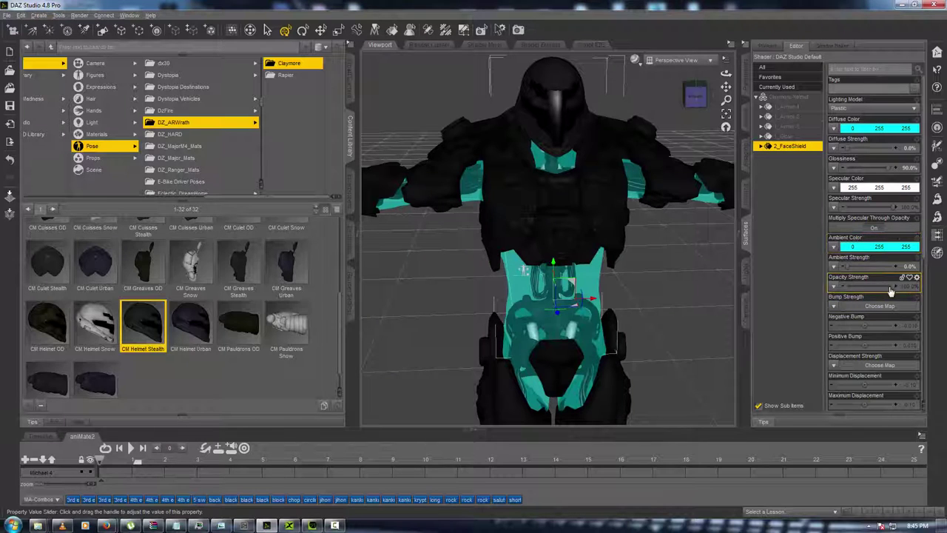
Raise the face shield's Diffuse and Ambient Strength to 100% and lower its Opacity Strength to 15.1%.
left_click_drag(894, 287, 860, 287)
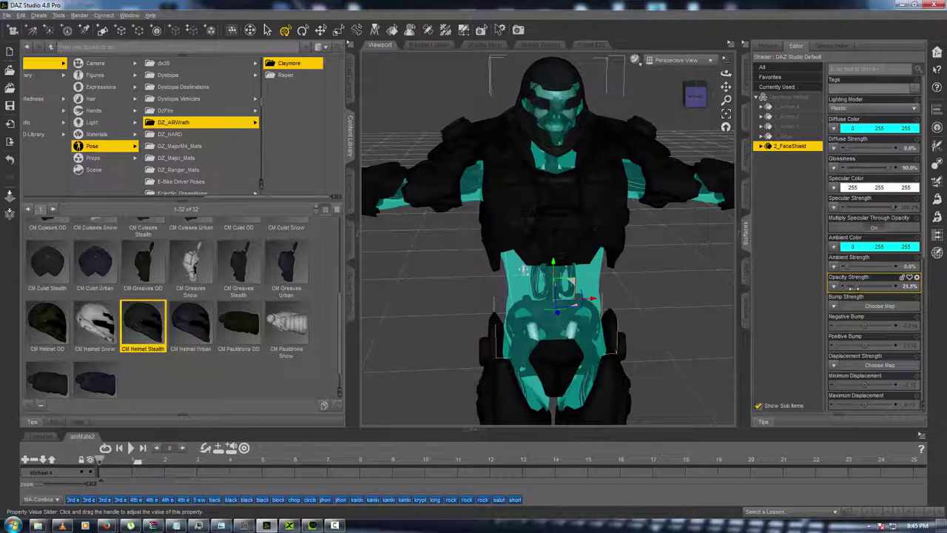
left_click_drag(704, 97, 652, 98)
left_click_drag(483, 261, 557, 258)
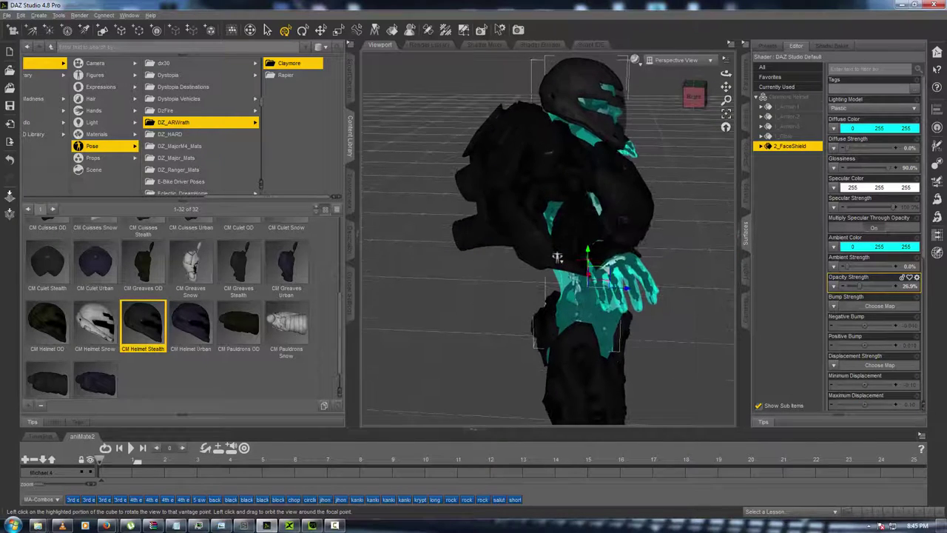
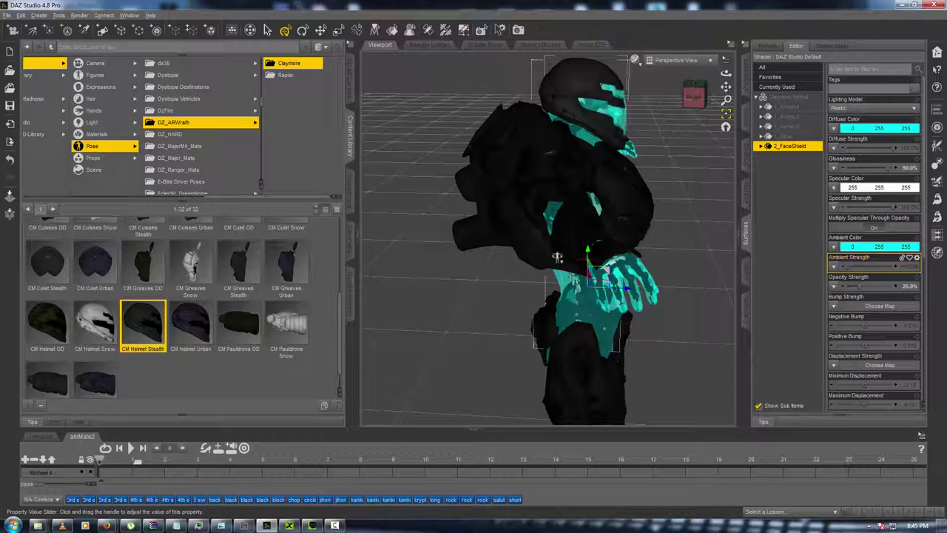
left_click_drag(694, 96, 610, 90)
mouse_move(544, 267)
left_mouse_down()
mouse_move(503, 266)
mouse_move(555, 263)
mouse_move(538, 270)
left_mouse_up()
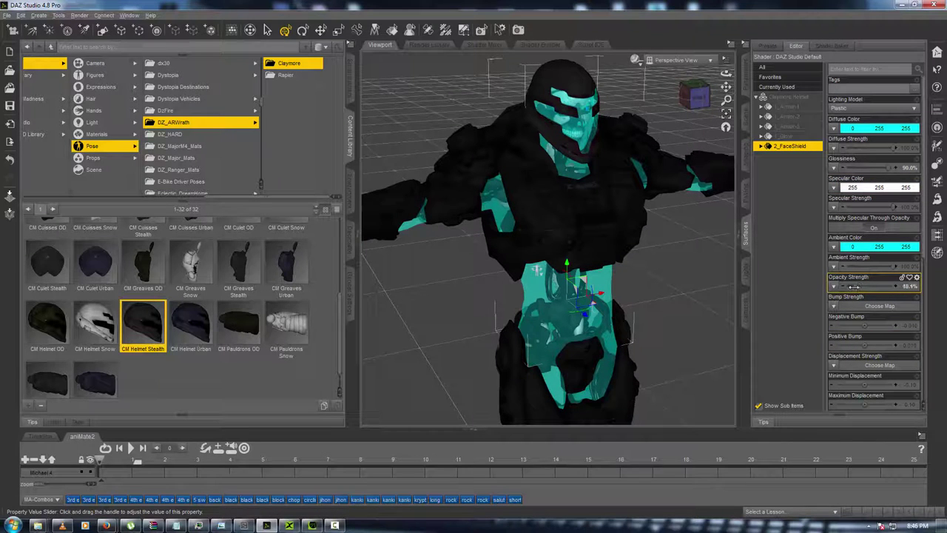
Inspect the helmeted figure's translucent face shield from an angle and from the front.
left_click_drag(691, 97, 621, 98)
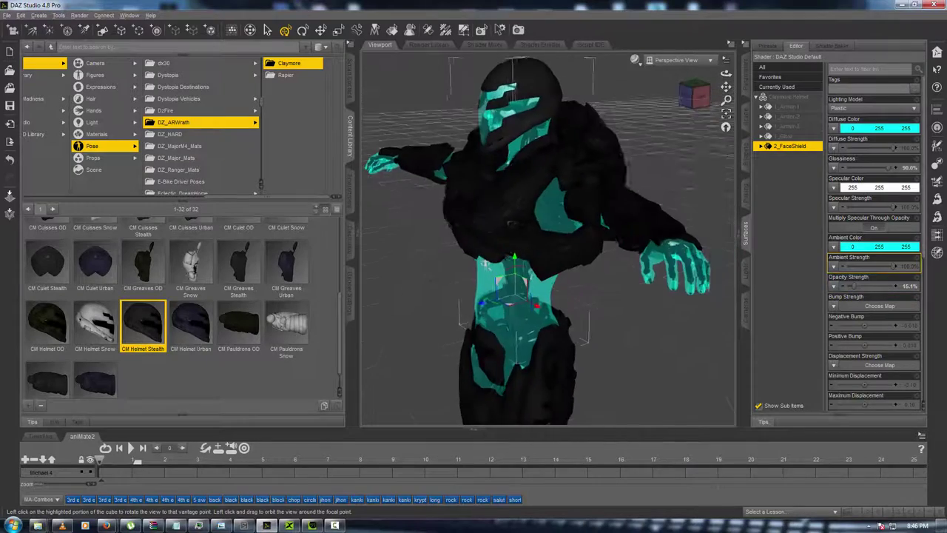
left_click_drag(485, 262, 663, 113)
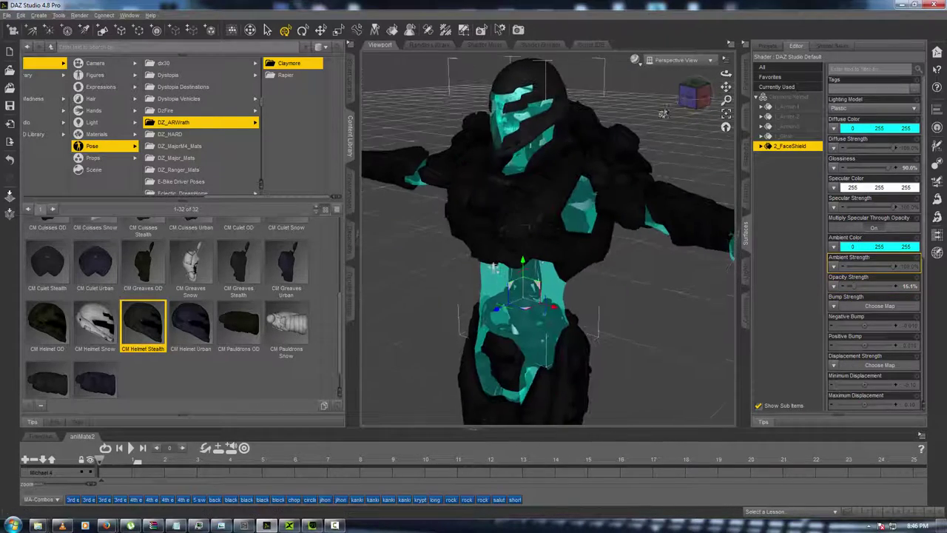
scroll(657, 117, "up", 1)
scroll(657, 119, "down", 3)
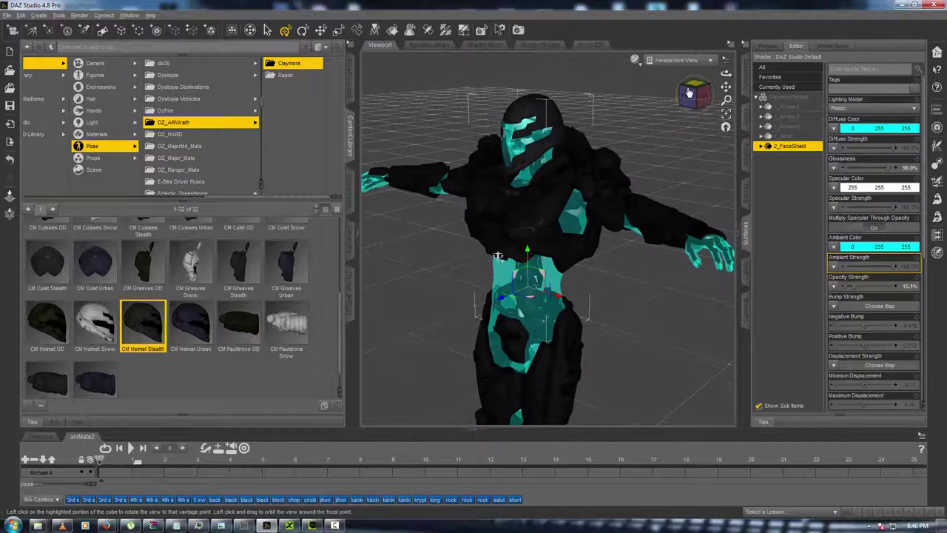
left_click(688, 93)
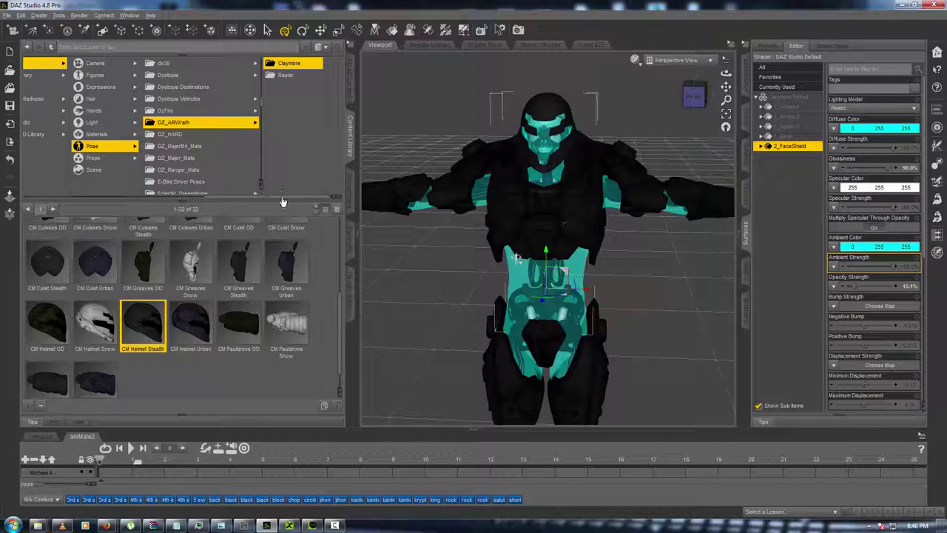
Load the Sedition Soldier abdomen-Armor from the Mestophales figures onto the character.
left_click_drag(282, 198, 240, 197)
left_click(136, 79)
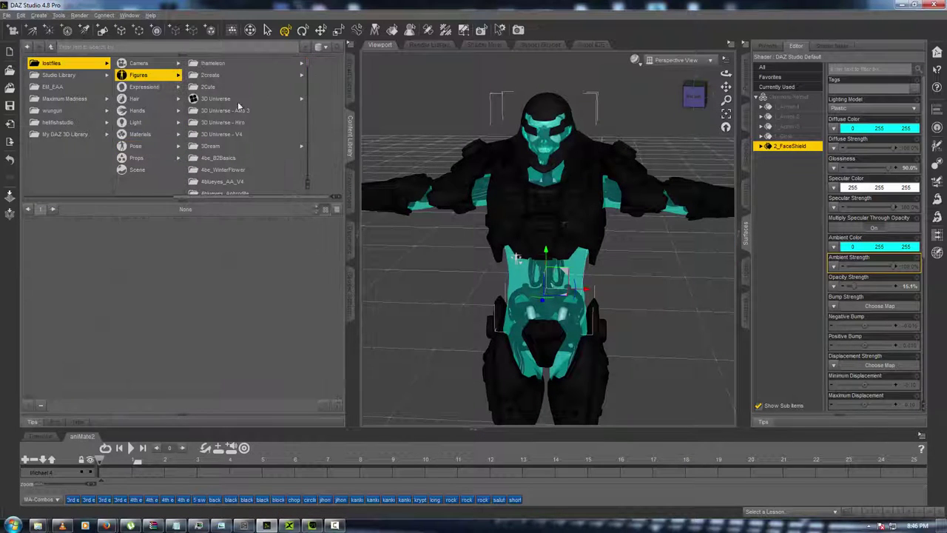
scroll(237, 102, "down", 10)
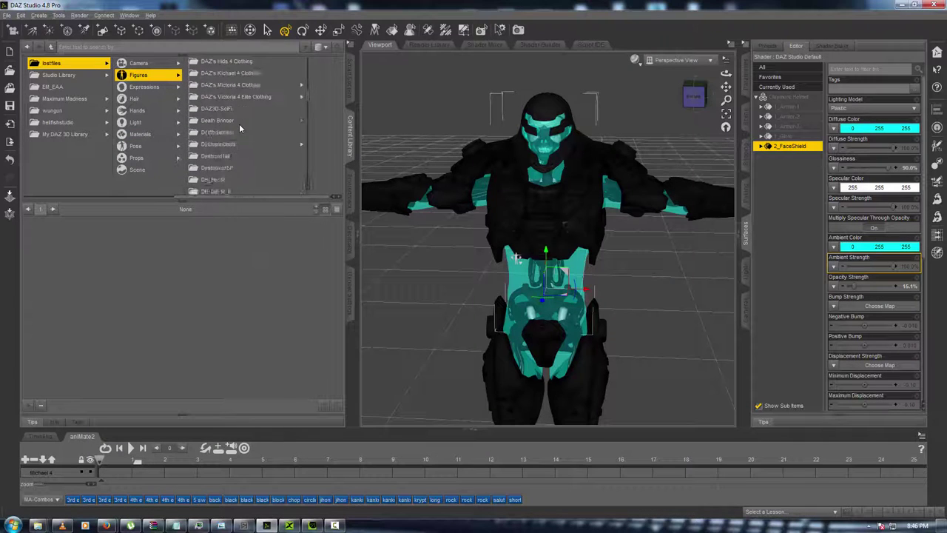
scroll(239, 127, "down", 10)
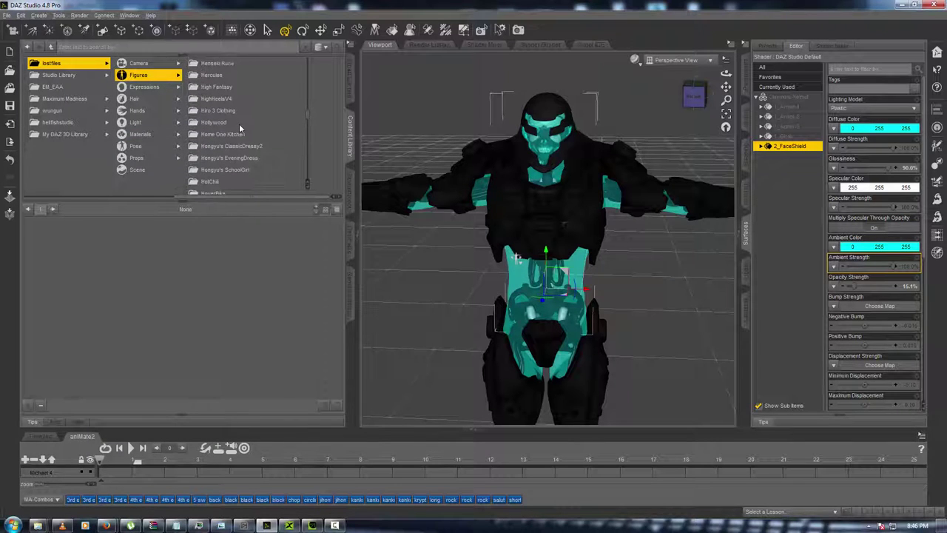
scroll(239, 128, "down", 2)
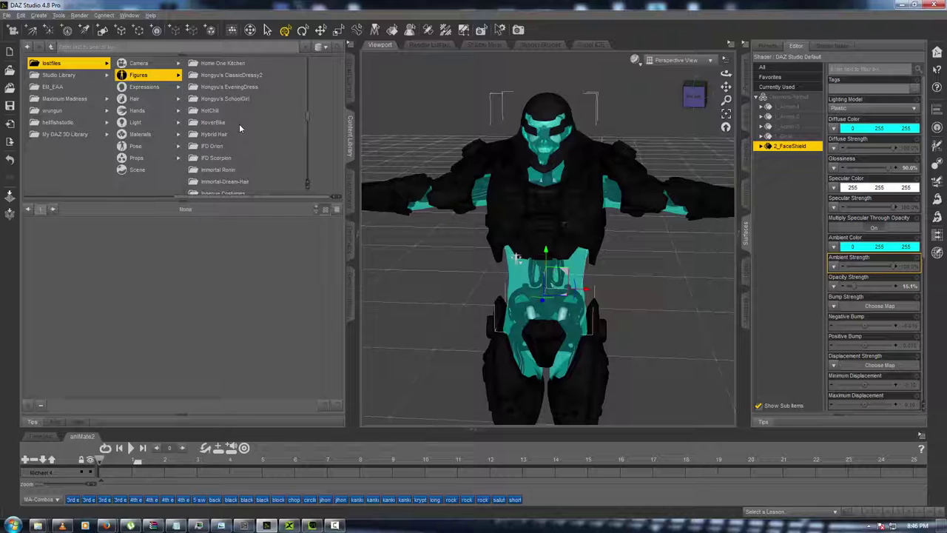
scroll(239, 129, "down", 10)
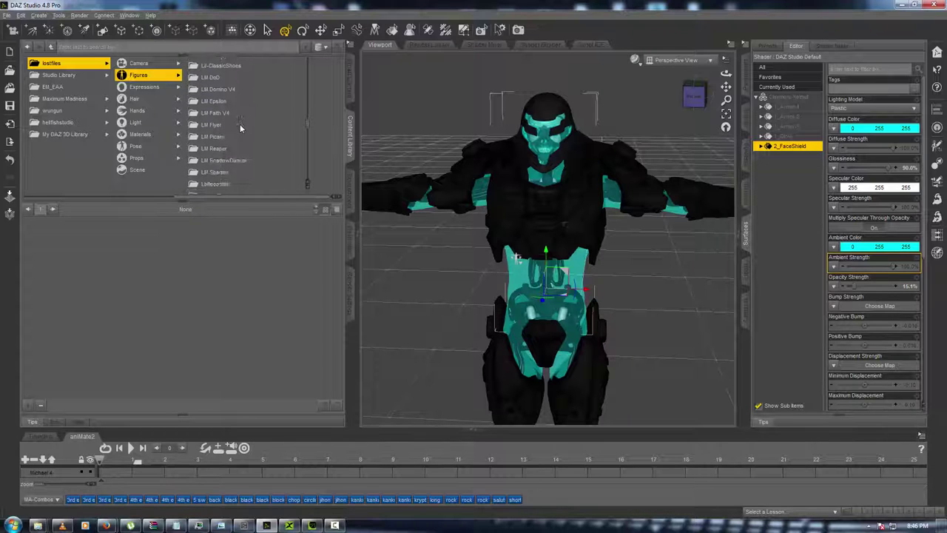
scroll(240, 127, "down", 6)
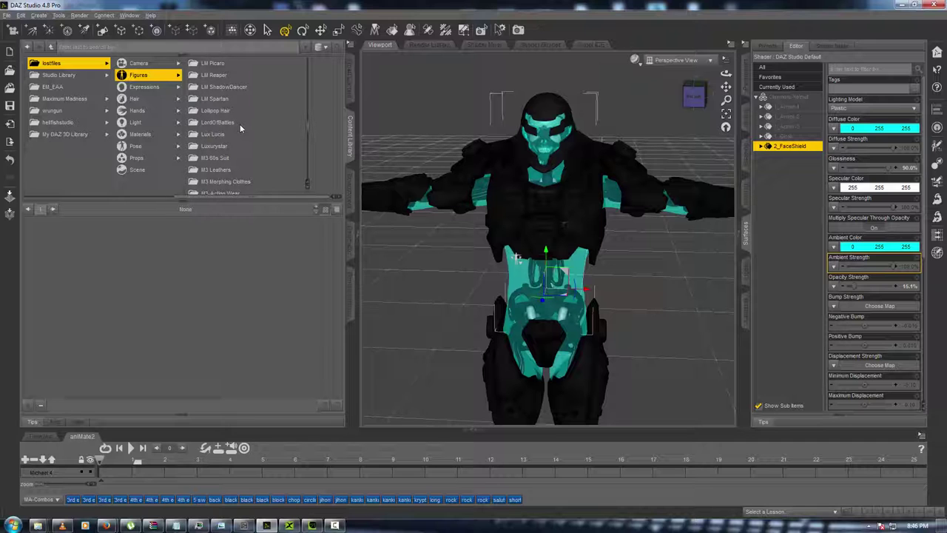
mouse_move(700, 96)
left_mouse_down()
mouse_move(642, 89)
mouse_move(698, 93)
left_mouse_up()
left_click(746, 118)
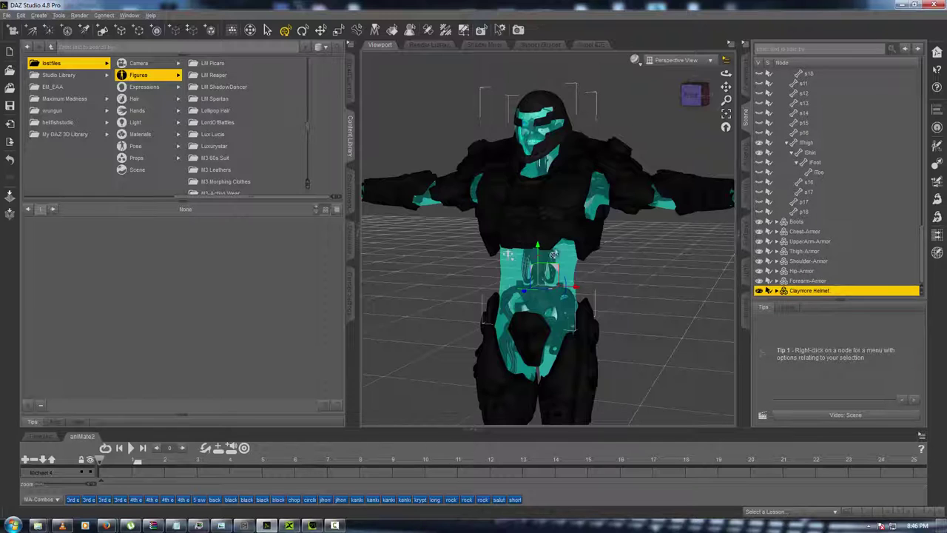
scroll(218, 142, "down", 10)
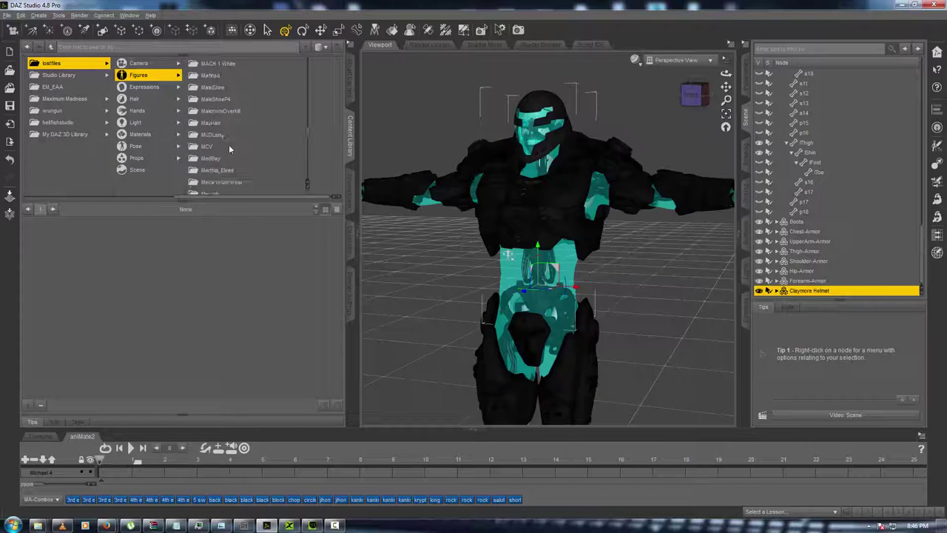
scroll(226, 142, "down", 2)
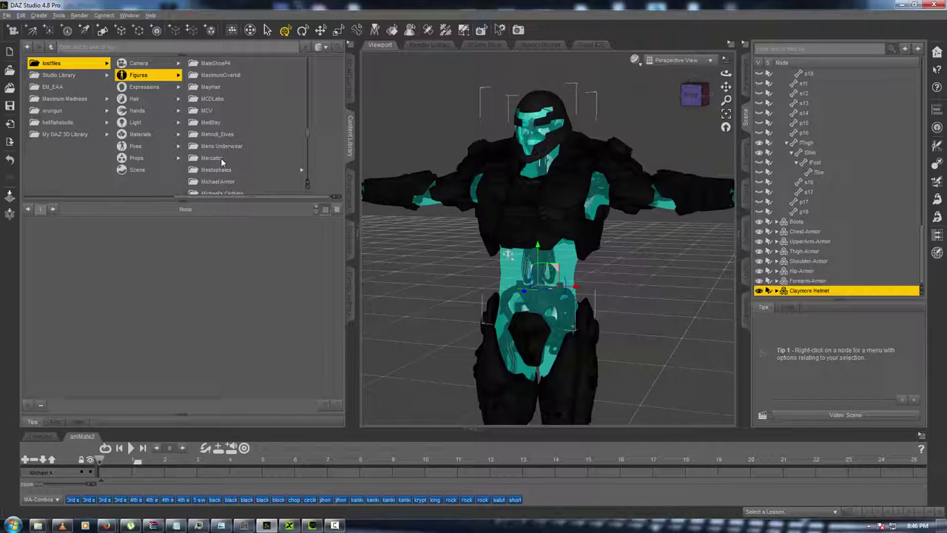
left_click(218, 135)
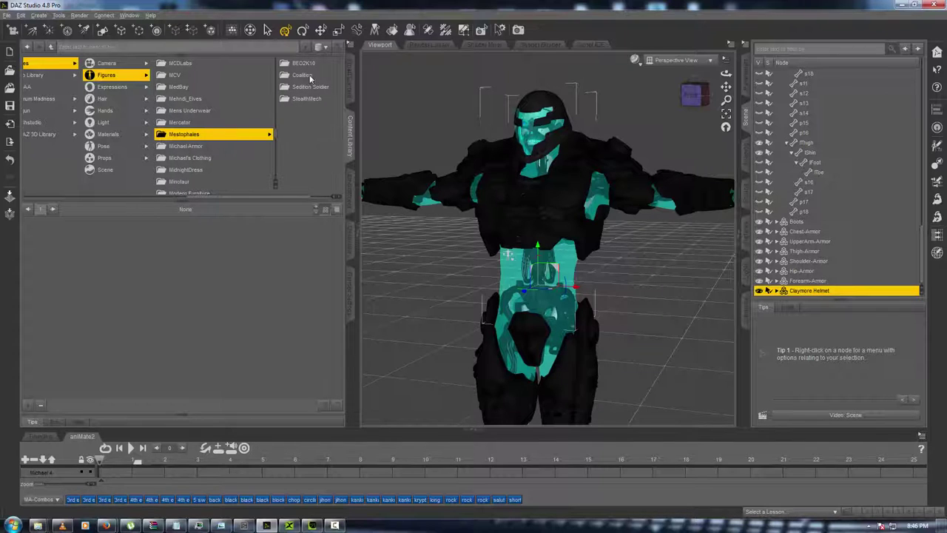
left_click(310, 88)
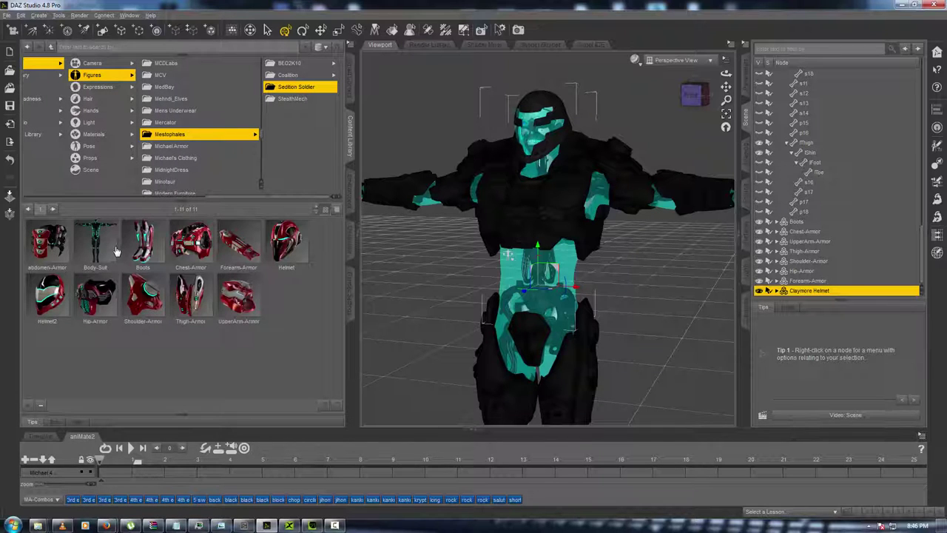
left_click_drag(48, 244, 552, 276)
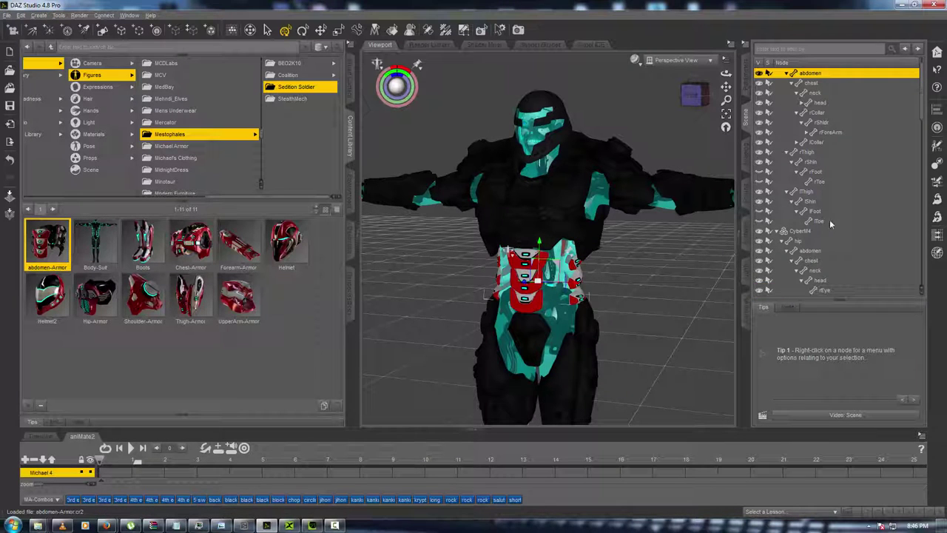
Apply the Abs_Stealth material from the DZ_HARD poses to the abdomen-Armor.
scroll(830, 219, "down", 10)
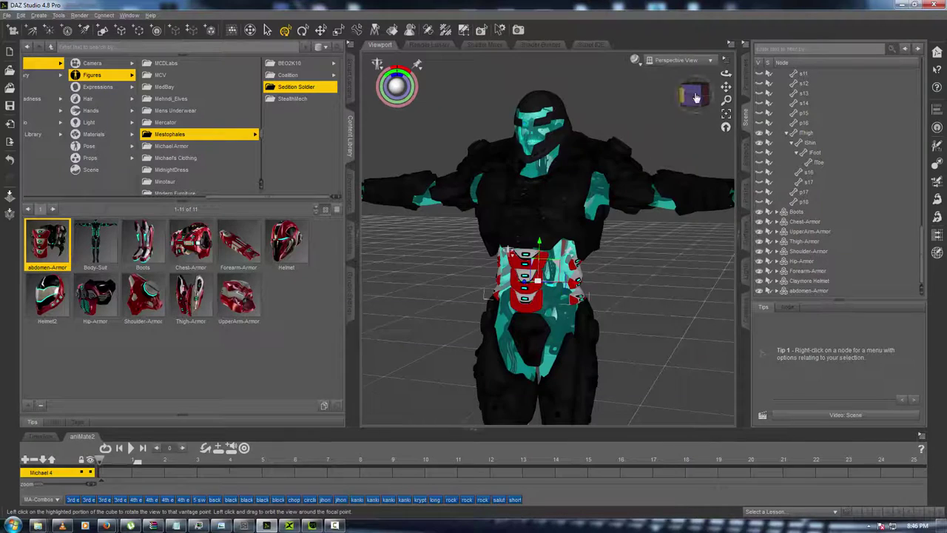
left_click_drag(694, 96, 275, 155)
left_click_drag(248, 201, 70, 197)
left_click(224, 146)
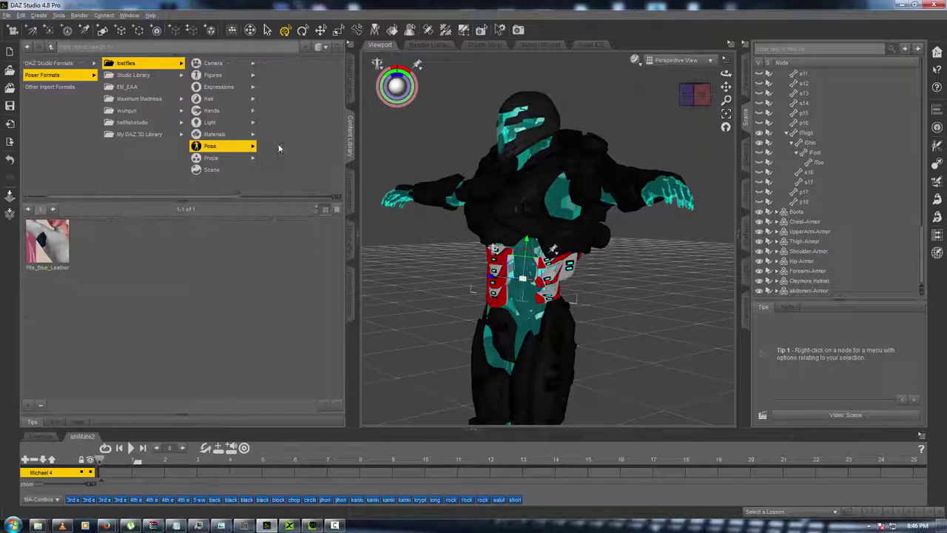
scroll(284, 158, "up", 10)
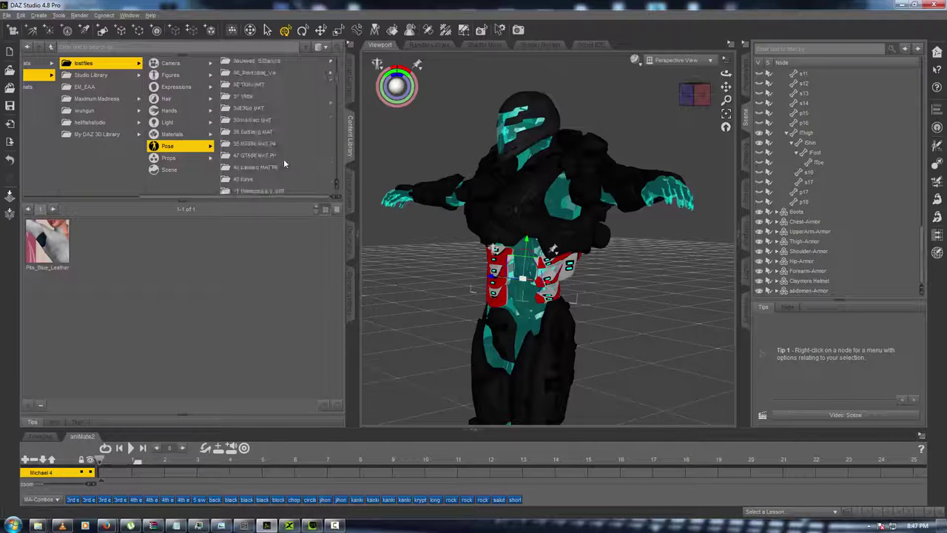
scroll(284, 159, "down", 5)
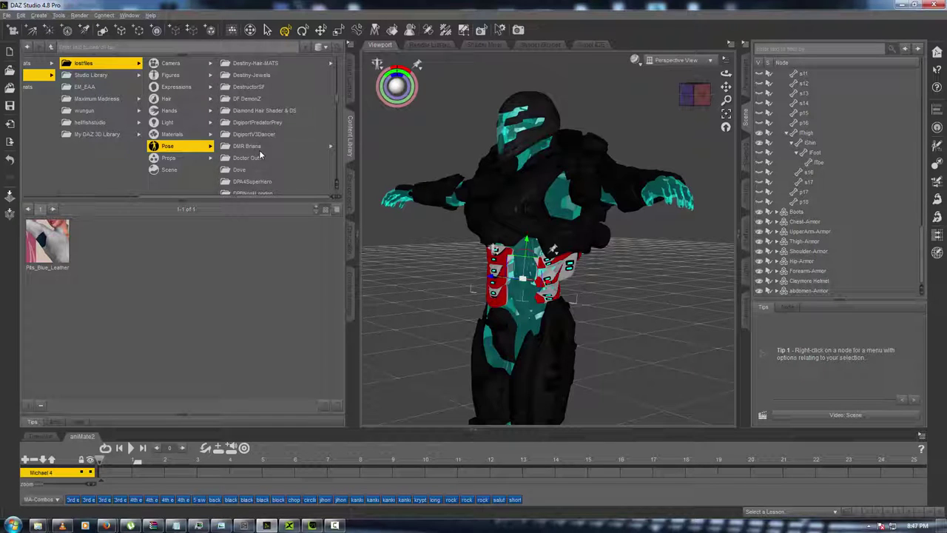
scroll(261, 155, "down", 4)
scroll(261, 156, "down", 5)
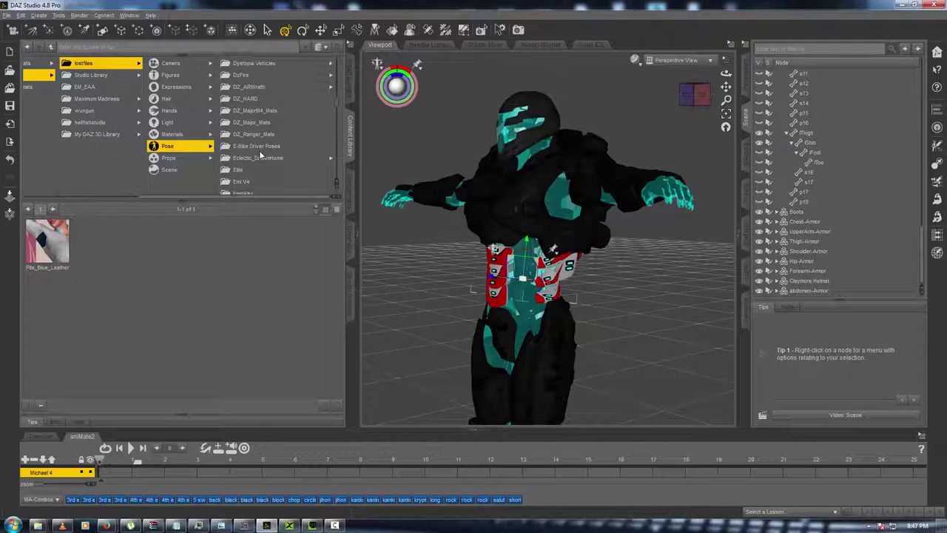
left_click(253, 75)
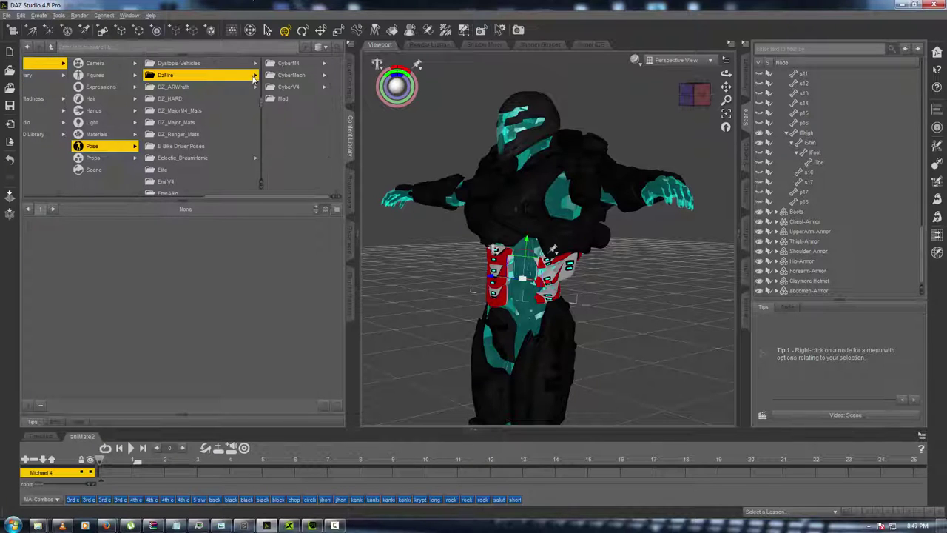
left_click(178, 98)
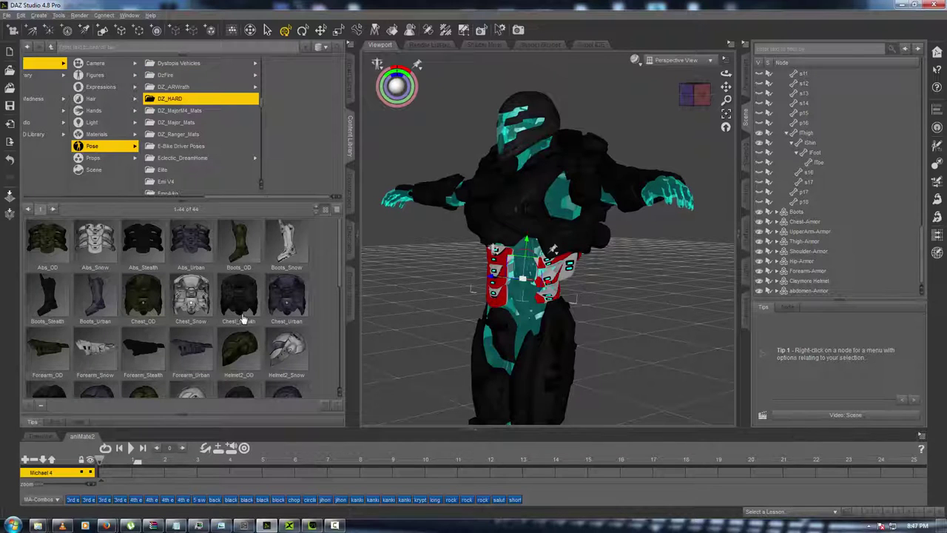
left_click(810, 290)
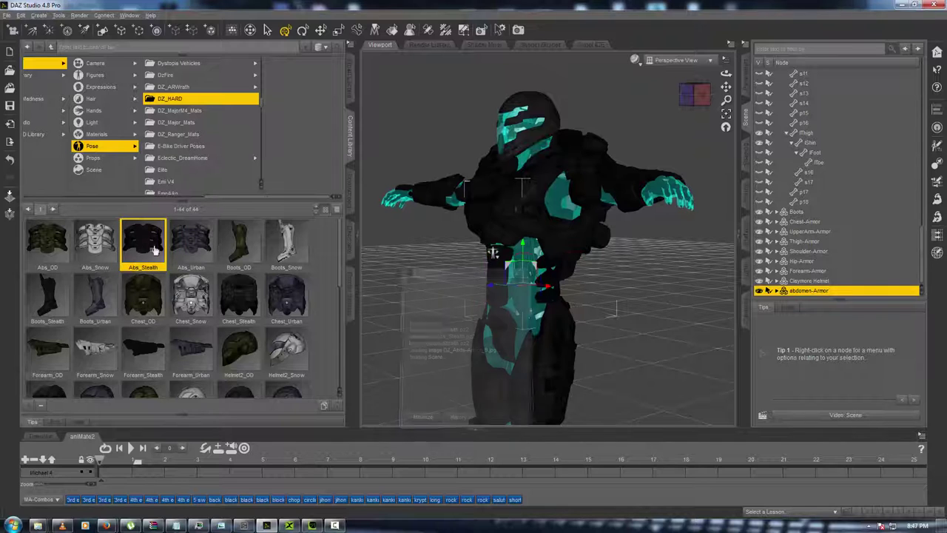
Look through the Rapier and Claymore armor pieces in the Mestophales Coalition figures.
left_click_drag(685, 96, 740, 97)
left_click(93, 76)
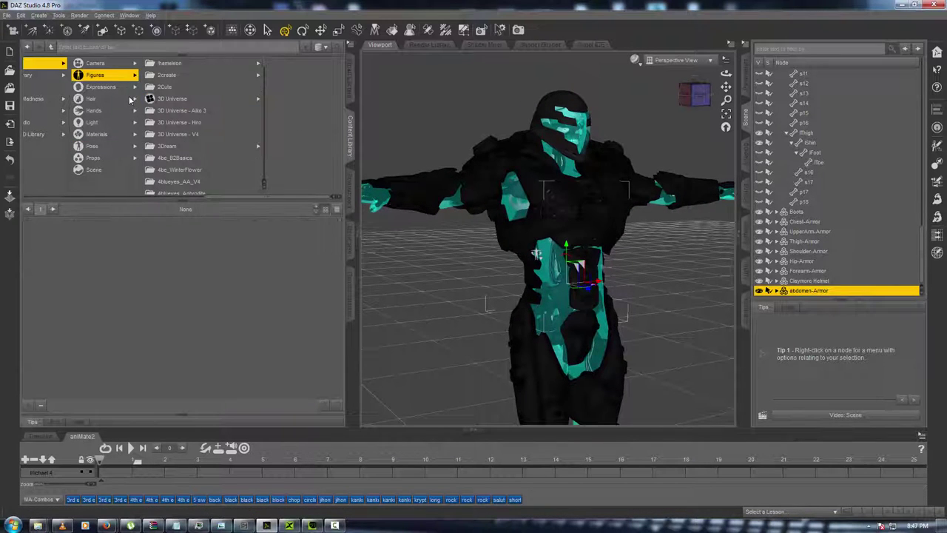
scroll(167, 140, "down", 3)
scroll(173, 151, "down", 8)
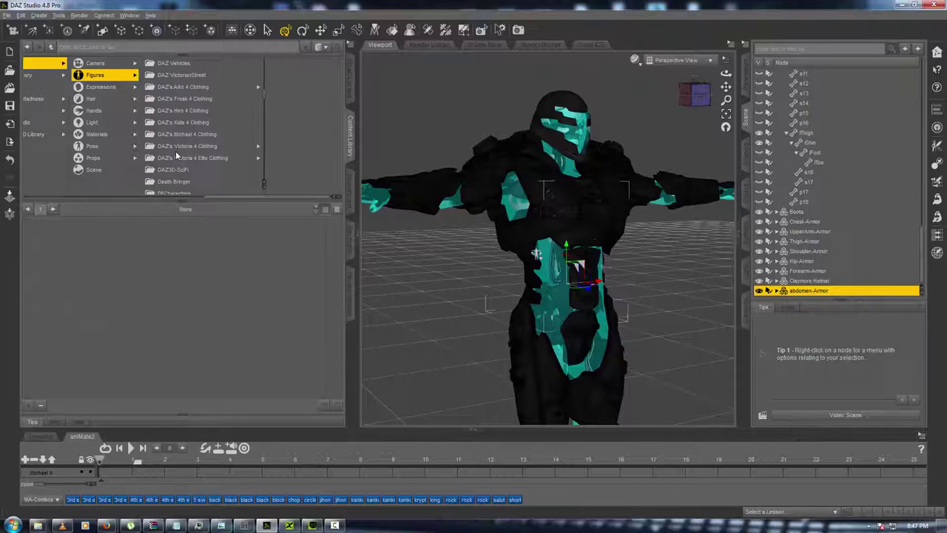
left_click_drag(266, 100, 264, 146)
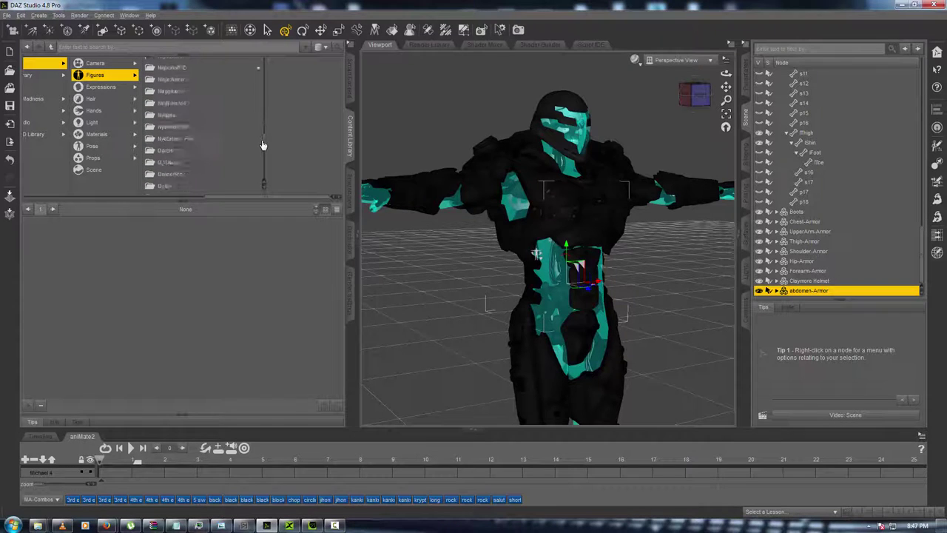
scroll(243, 143, "down", 10)
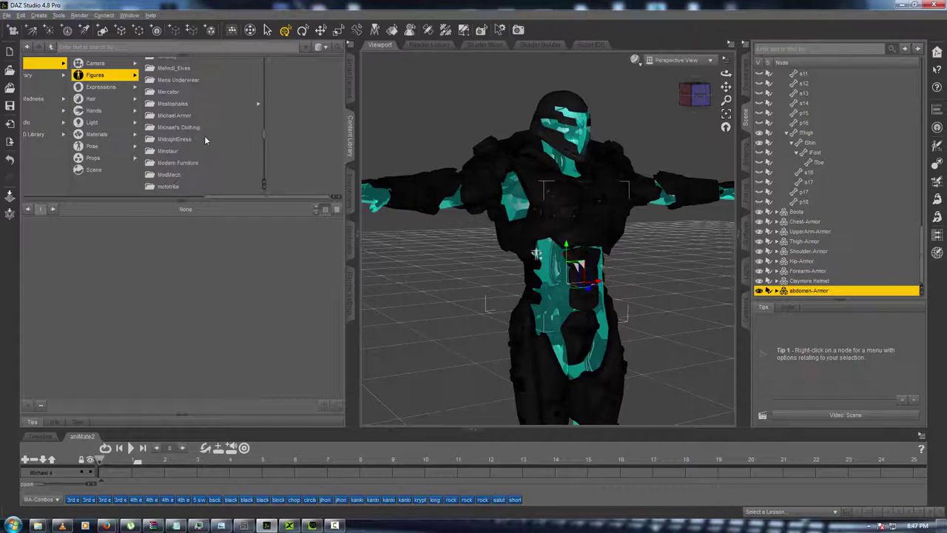
left_click(174, 105)
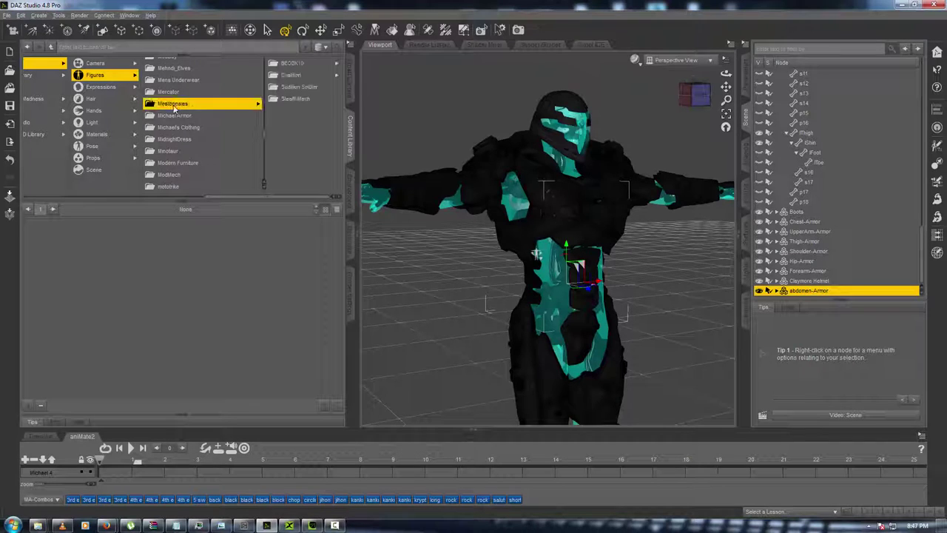
left_click(301, 76)
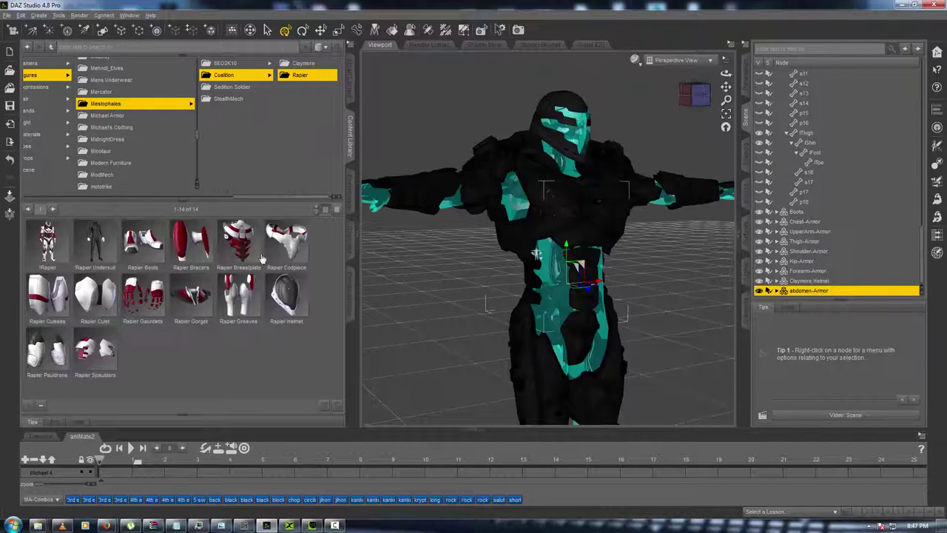
left_click(310, 64)
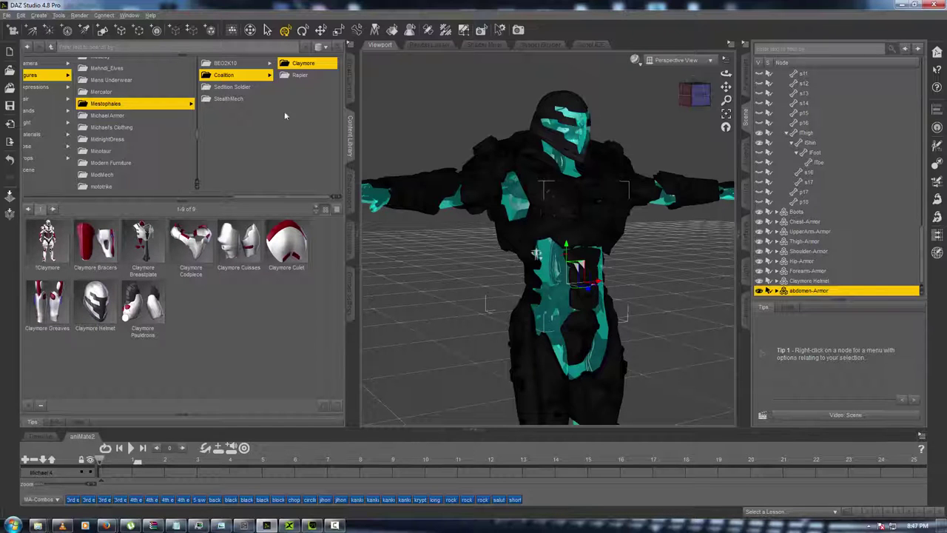
Load the Rapier Gauntlets from the Coalition Rapier figures folder onto the character.
left_click(301, 75)
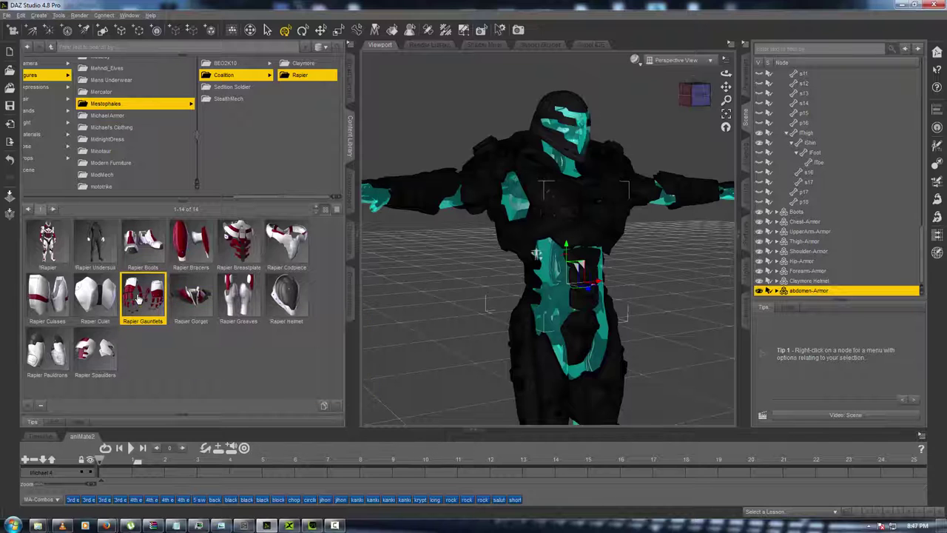
mouse_move(380, 215)
left_mouse_down()
mouse_move(388, 198)
mouse_move(378, 200)
left_mouse_up()
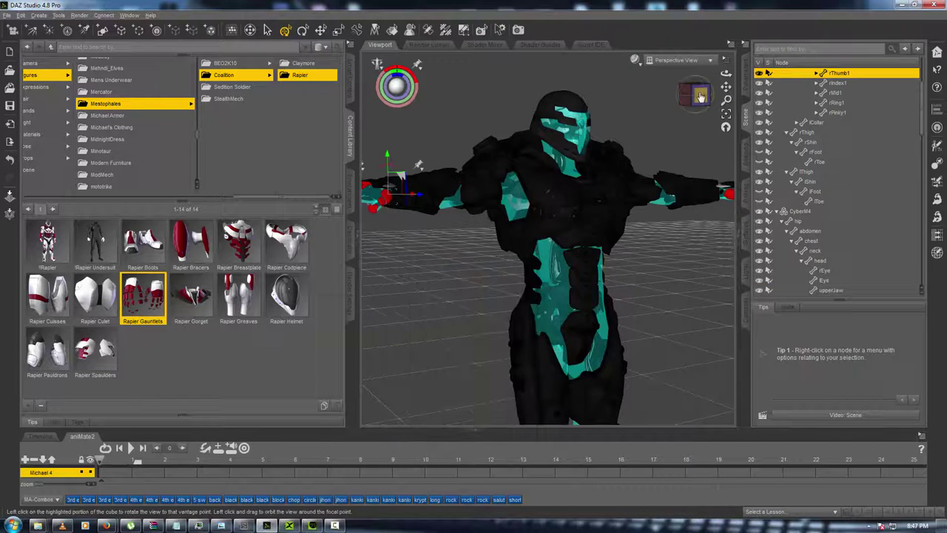
left_click_drag(701, 97, 690, 131)
Browse the Pose library's DZ_ARWrath Claymore and Rapier folders and open the Rapier gauntlet materials.
left_click_drag(296, 197, 129, 186)
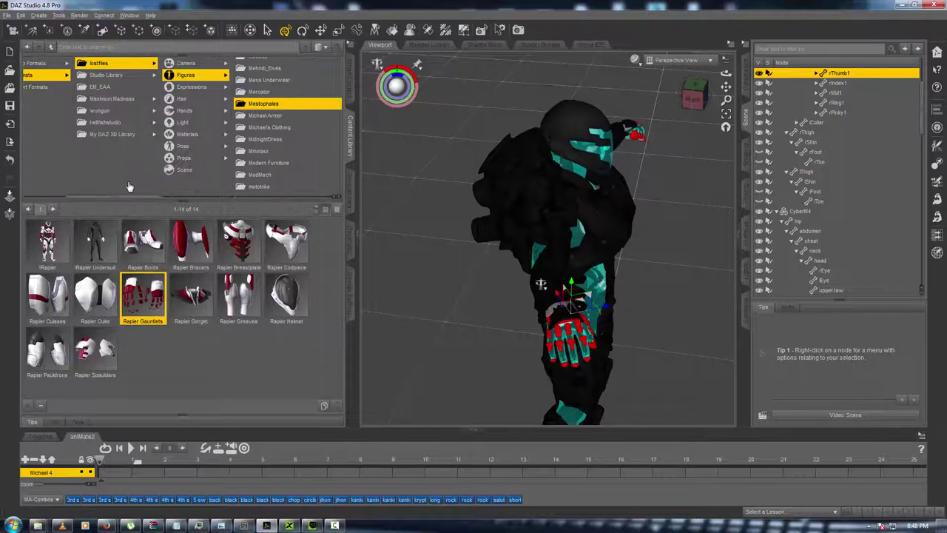
left_click(203, 149)
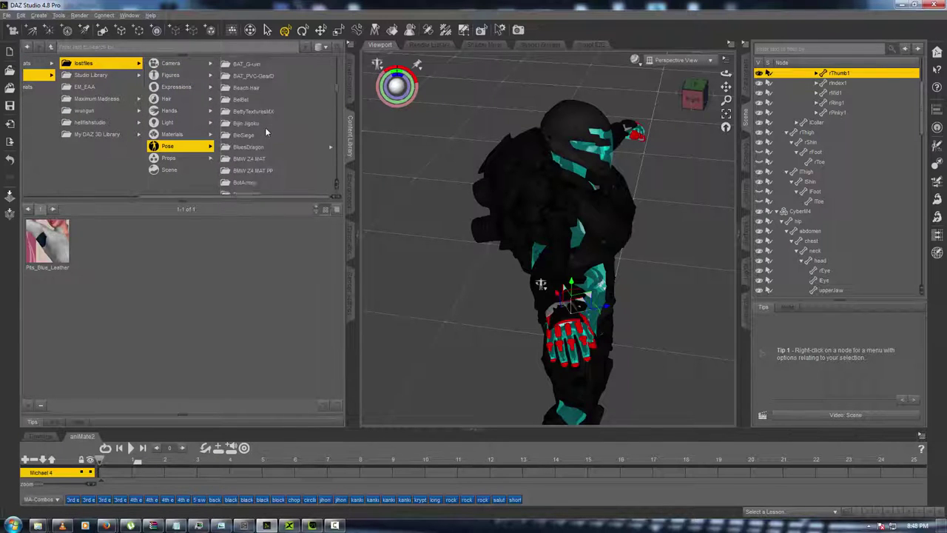
scroll(265, 130, "down", 5)
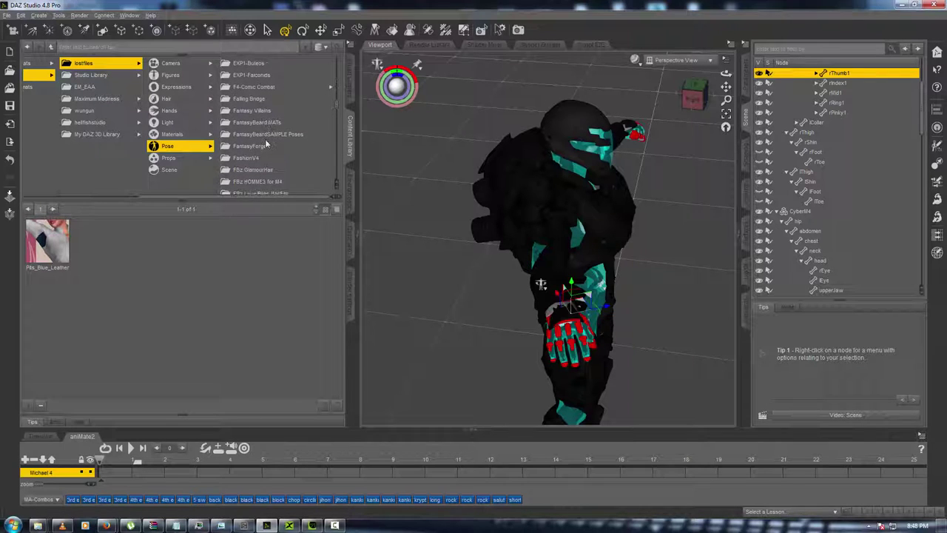
scroll(265, 142, "up", 4)
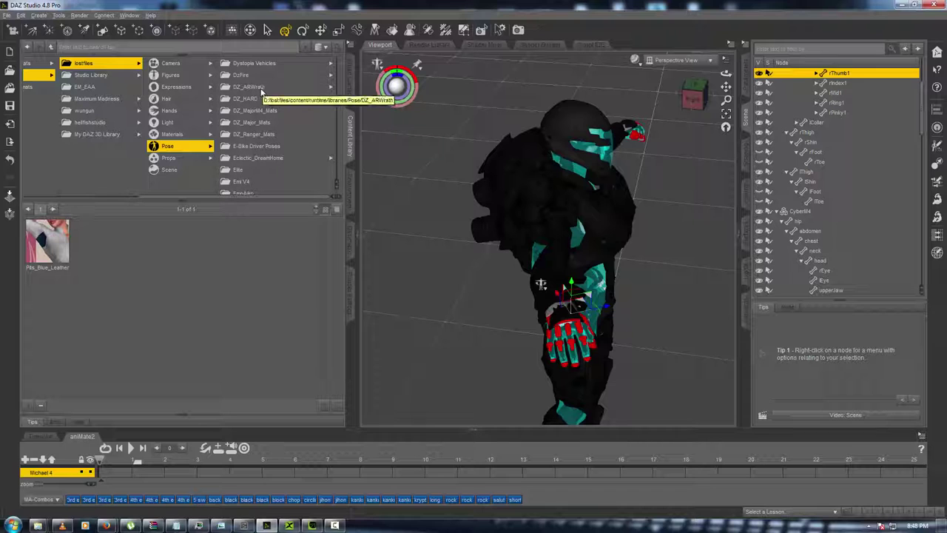
left_click(262, 89)
left_click(287, 75)
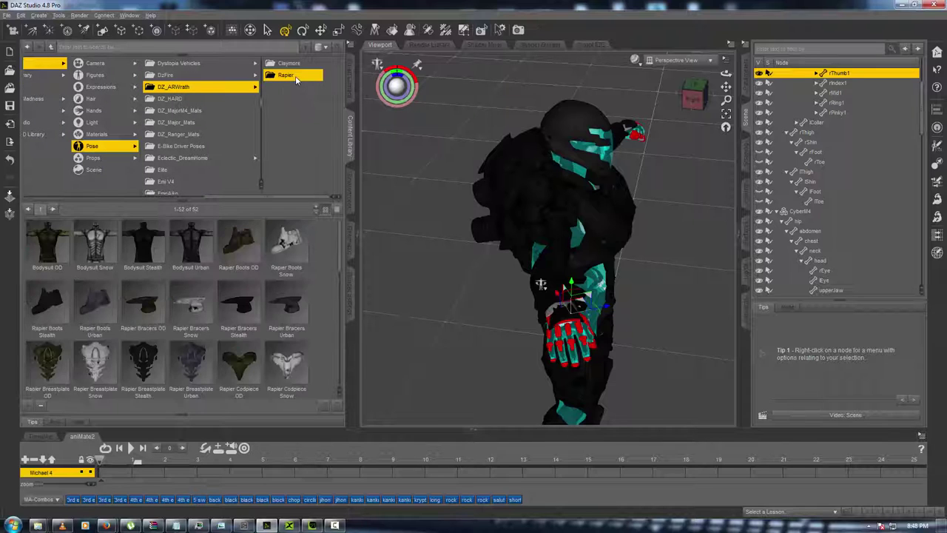
left_click(295, 64)
scroll(278, 292, "down", 3)
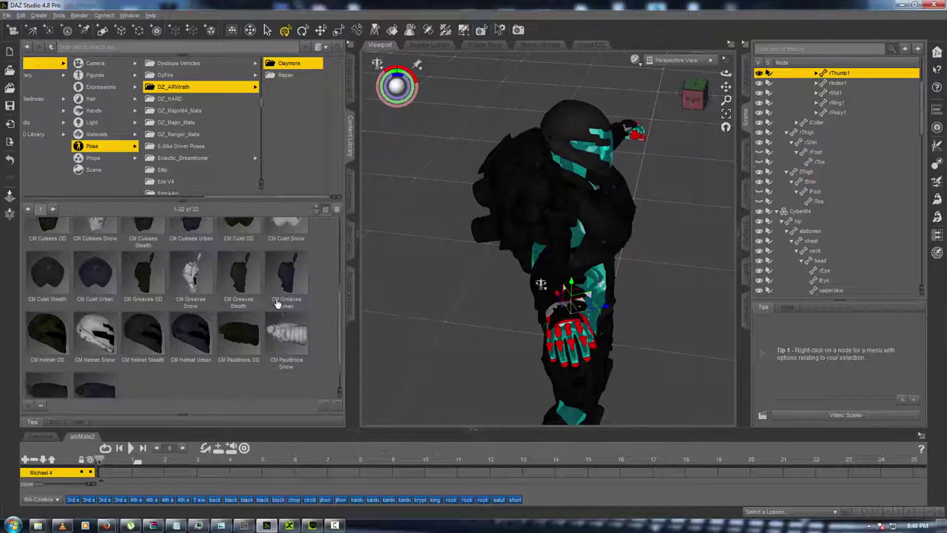
left_click(287, 75)
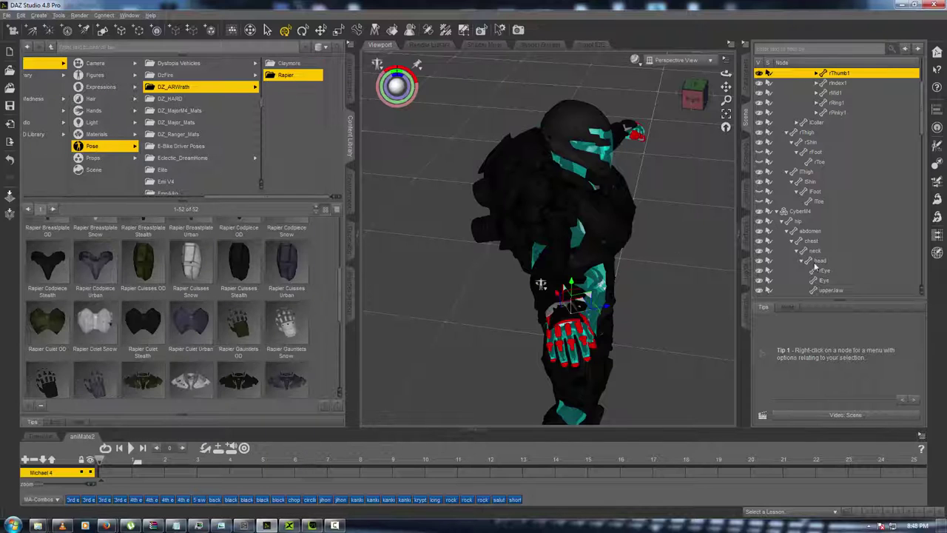
Select the Rapier Gauntlets figure in the scene and apply the Rapier Gauntlets Stealth material to it.
scroll(821, 222, "down", 5)
scroll(814, 296, "down", 6)
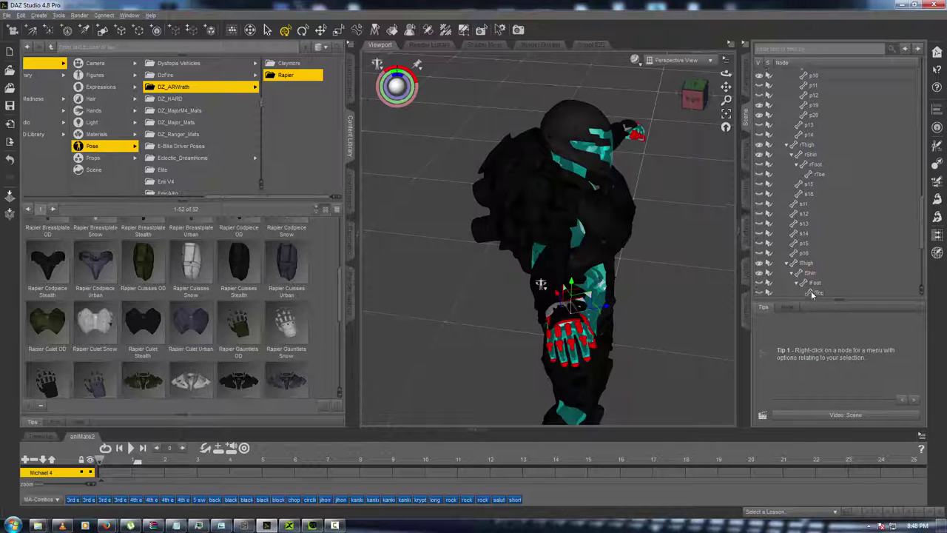
left_click(811, 291)
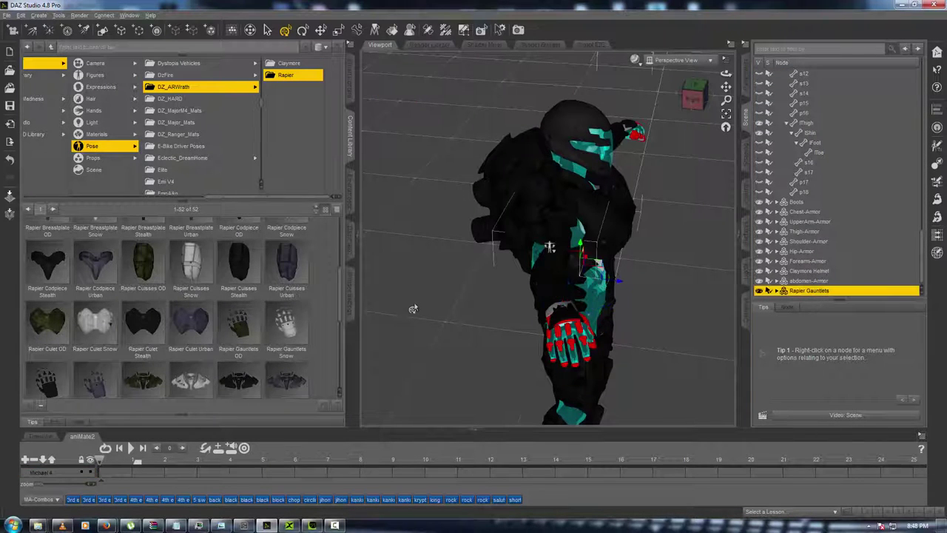
double_click(50, 386)
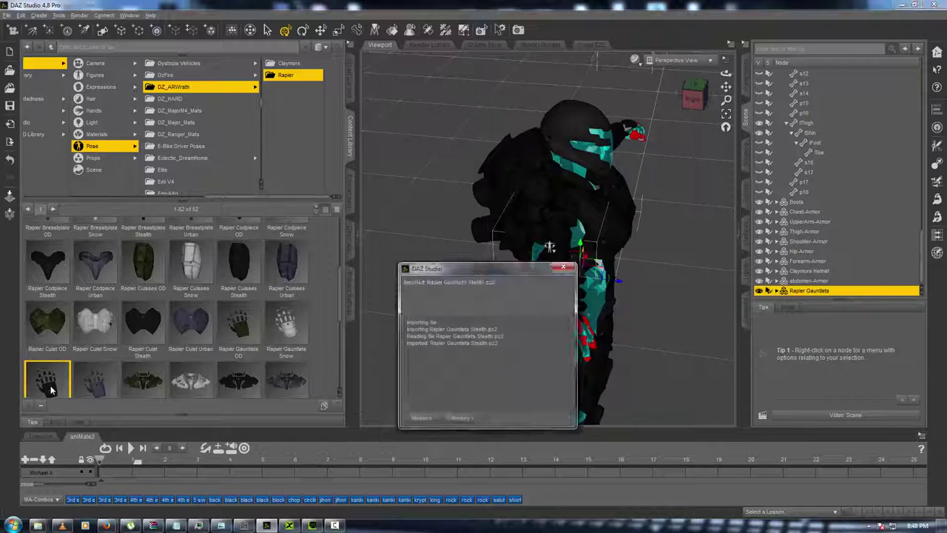
Select everything in the scene and prepare it for decimation in Decimator, keeping invisible nodes and surfaces set for removal.
left_click_drag(695, 96, 540, 77)
left_click_drag(486, 250, 530, 259)
left_click_drag(695, 97, 694, 97)
middle_click_drag(489, 243, 506, 258)
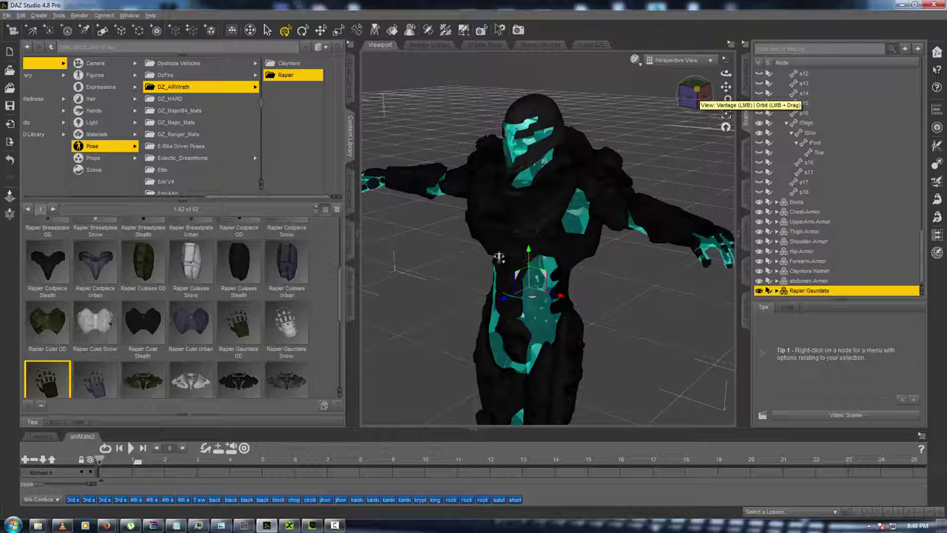
left_click_drag(697, 90, 717, 81)
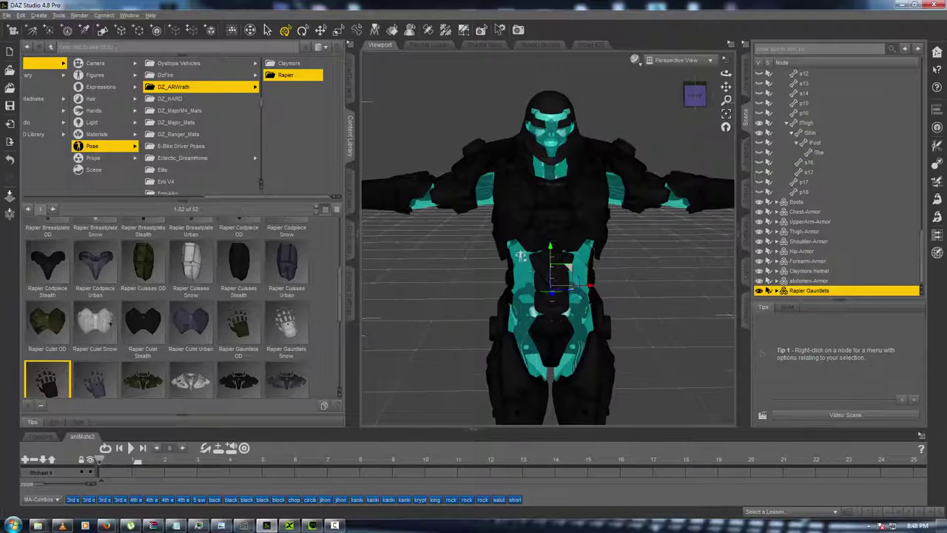
mouse_move(701, 94)
left_mouse_down()
mouse_move(683, 95)
mouse_move(701, 94)
left_mouse_up()
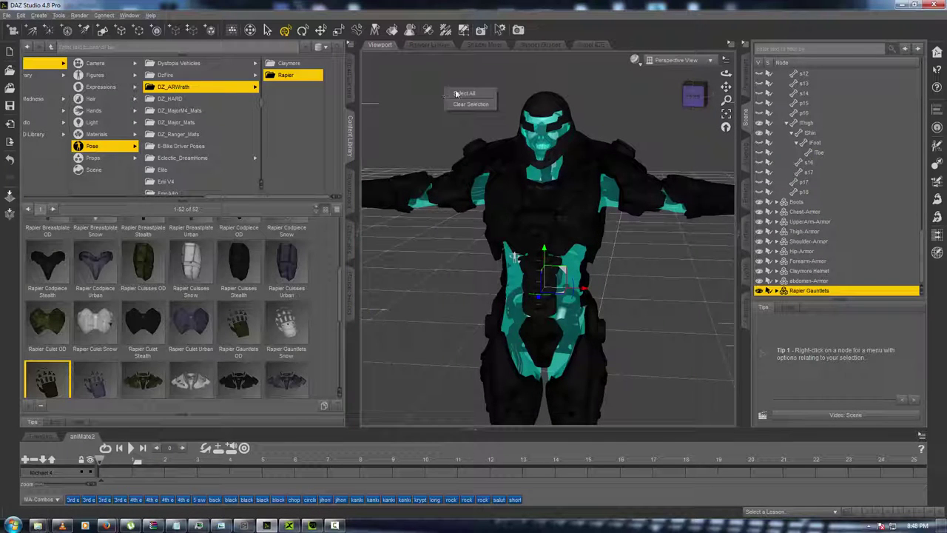
key("ctrl+a")
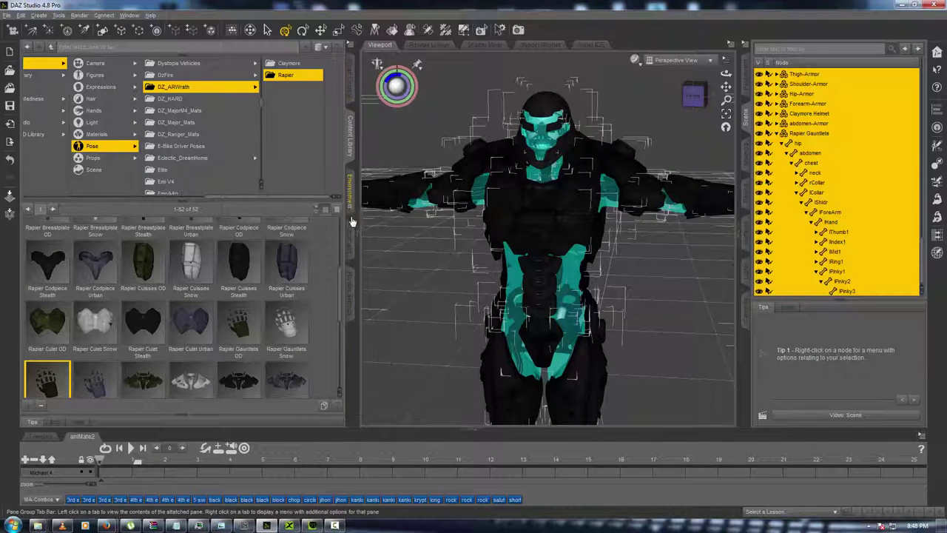
left_click(352, 250)
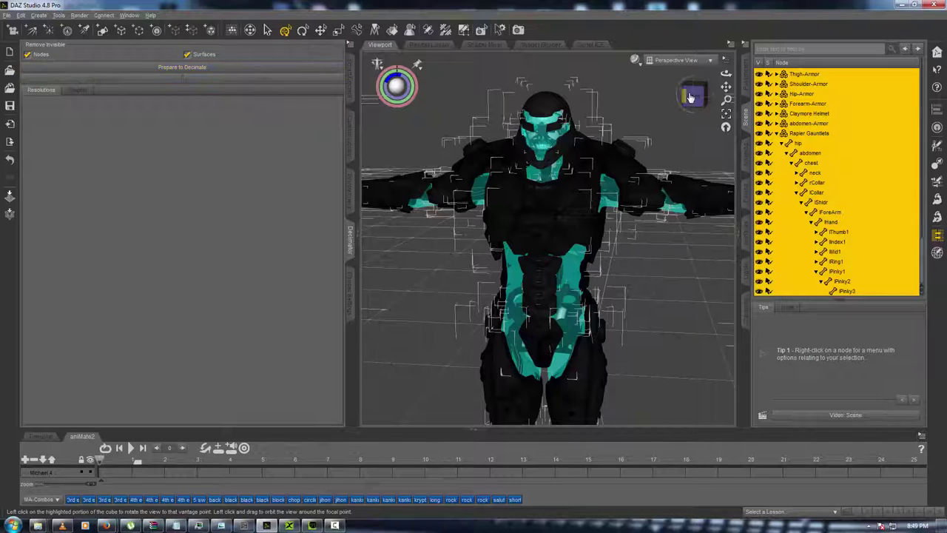
mouse_move(694, 96)
left_mouse_down()
mouse_move(636, 94)
mouse_move(722, 105)
mouse_move(672, 103)
mouse_move(697, 99)
mouse_move(701, 119)
mouse_move(694, 95)
left_mouse_up()
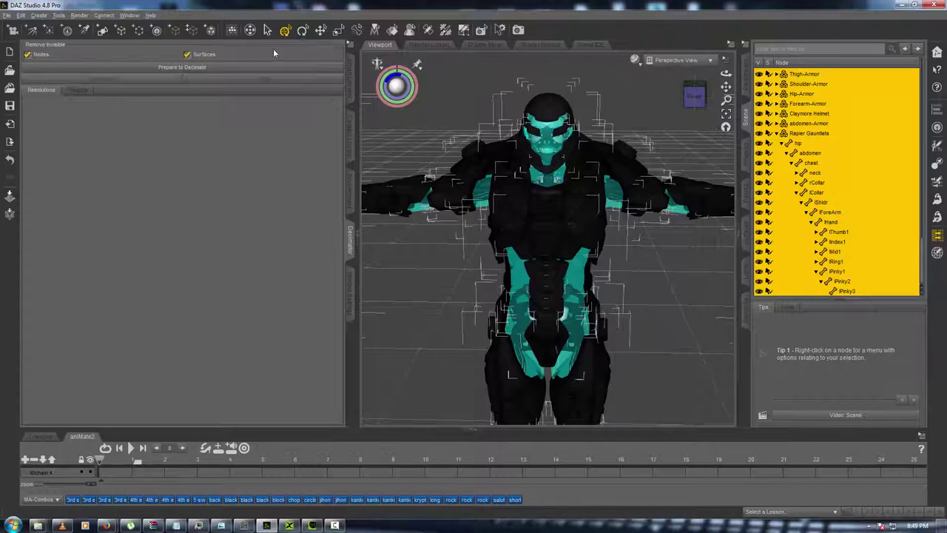
left_click(237, 69)
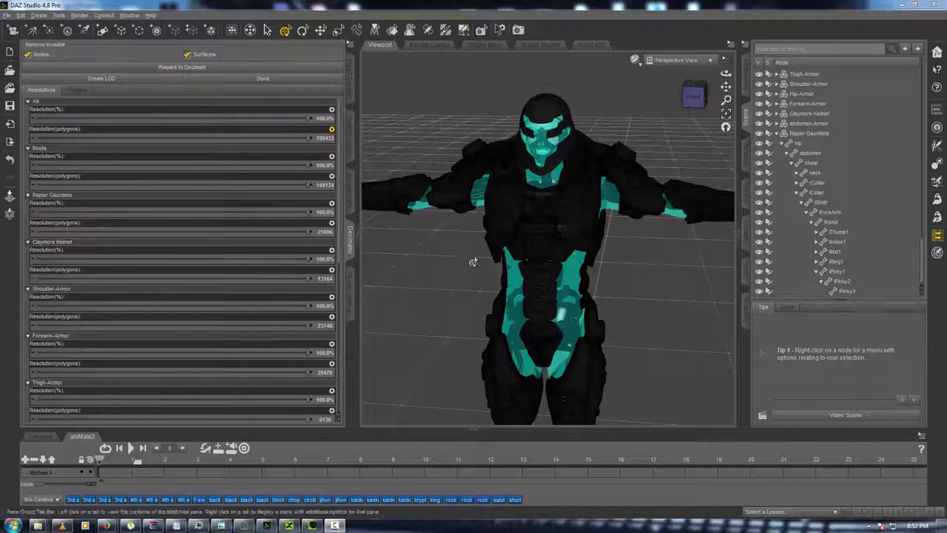
Try an overall decimation resolution of 100 polygons for all items.
double_click(326, 140)
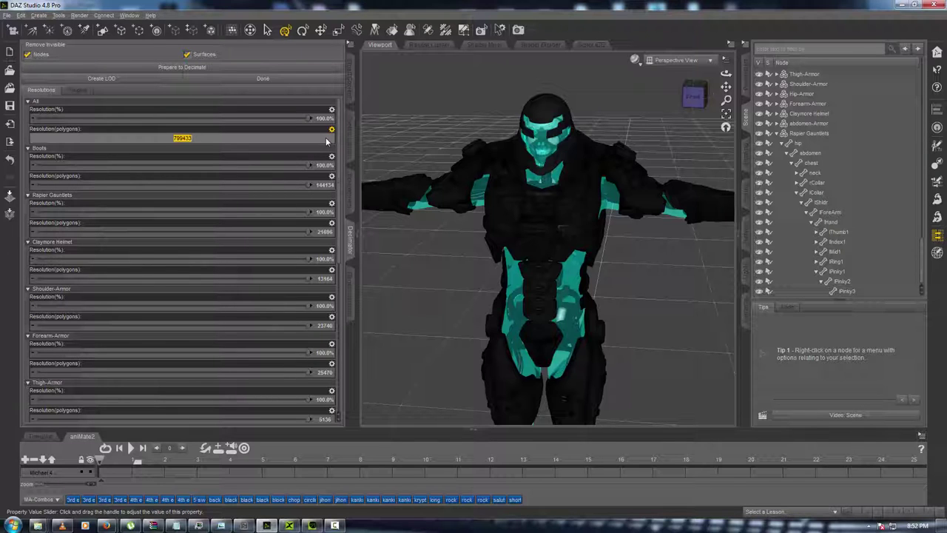
key("BackSpace")
type("10")
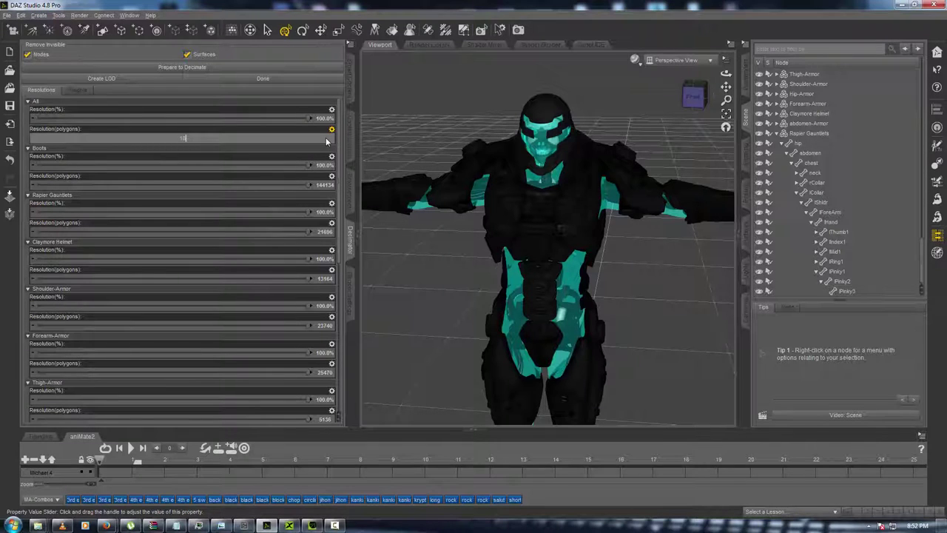
type("0")
key("Return")
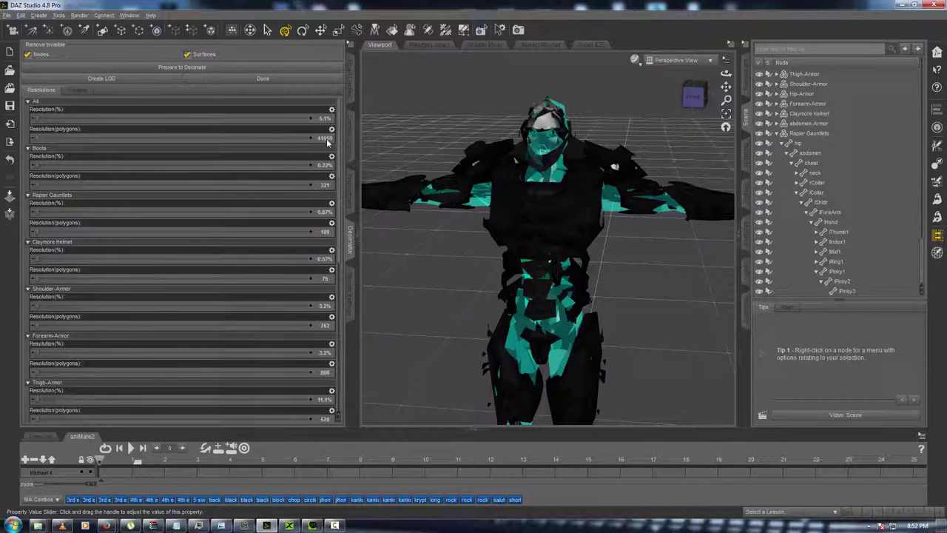
Try an overall decimation resolution of 180002 polygons for all items.
left_click(328, 141)
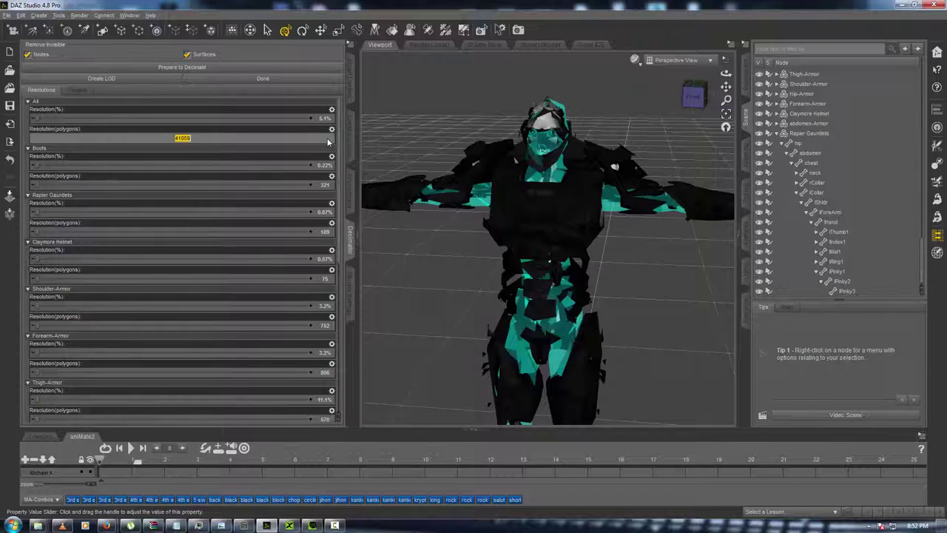
key("BackSpace")
type("180002")
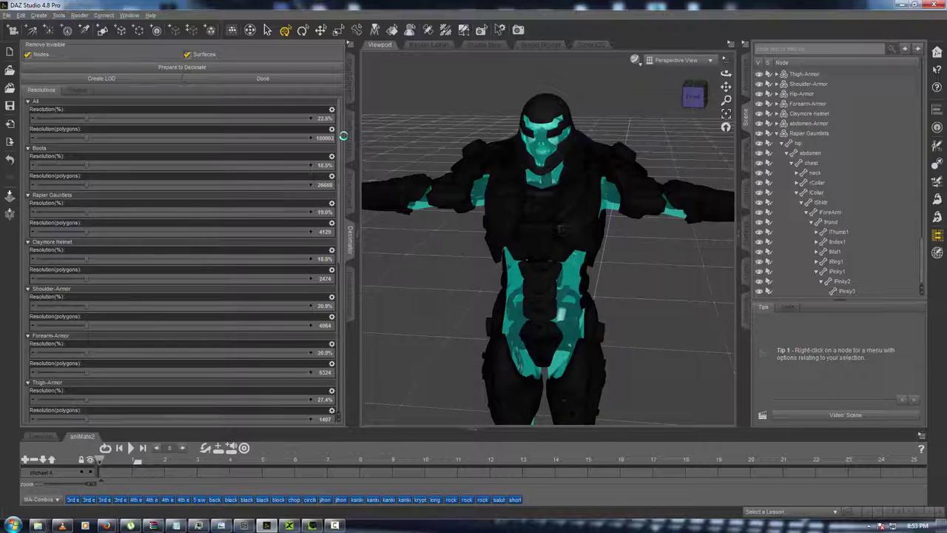
Set the overall decimation resolution for all items to 200002 polygons.
left_click_drag(688, 98, 696, 98)
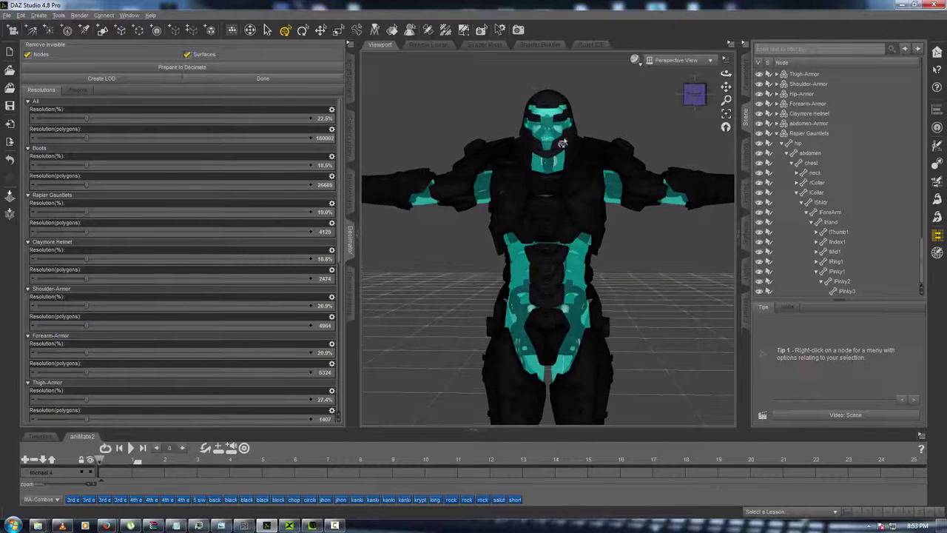
left_click(333, 139)
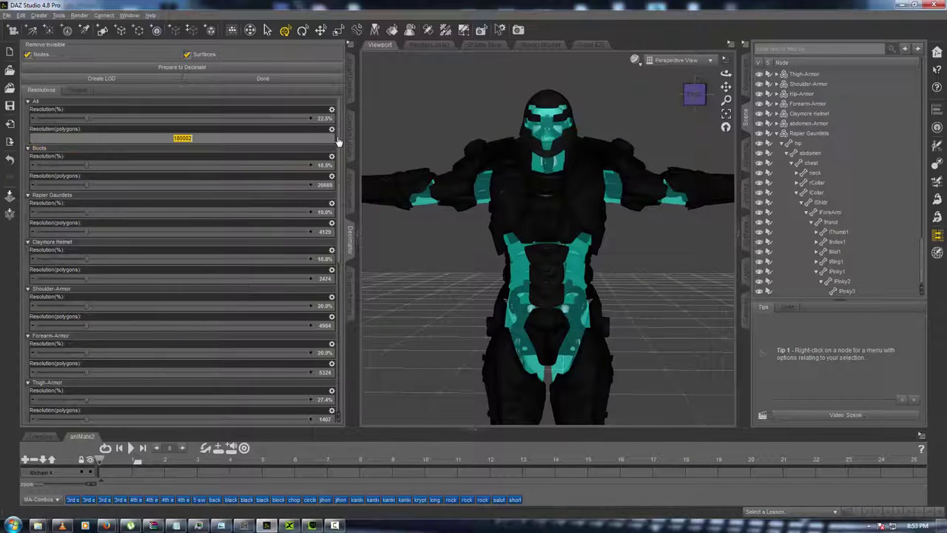
key("BackSpace")
type("2000")
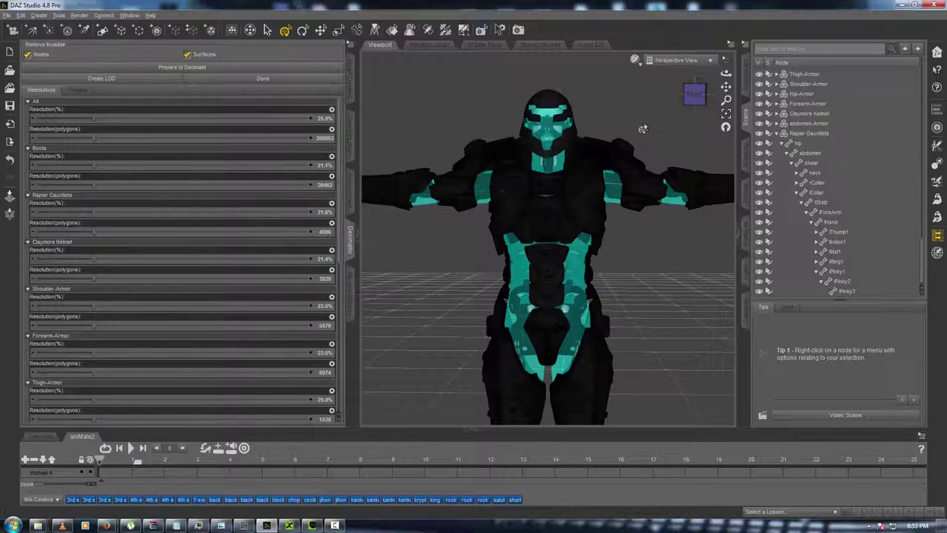
Examine the decimated armoured figure from several angles, both at full length and close up.
left_click_drag(701, 96, 683, 74)
scroll(683, 119, "up", 5)
scroll(645, 242, "down", 3)
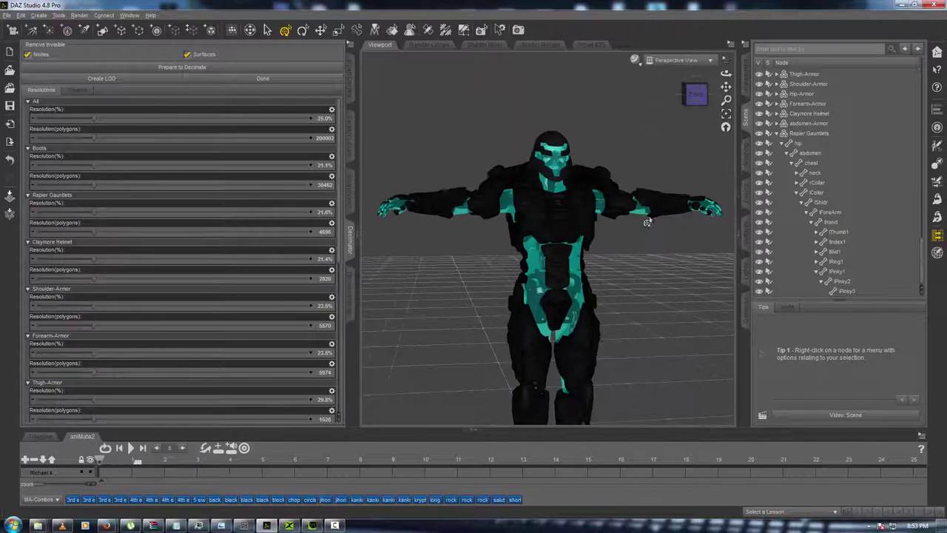
left_click_drag(726, 88, 721, 31)
left_click_drag(695, 106, 668, 99)
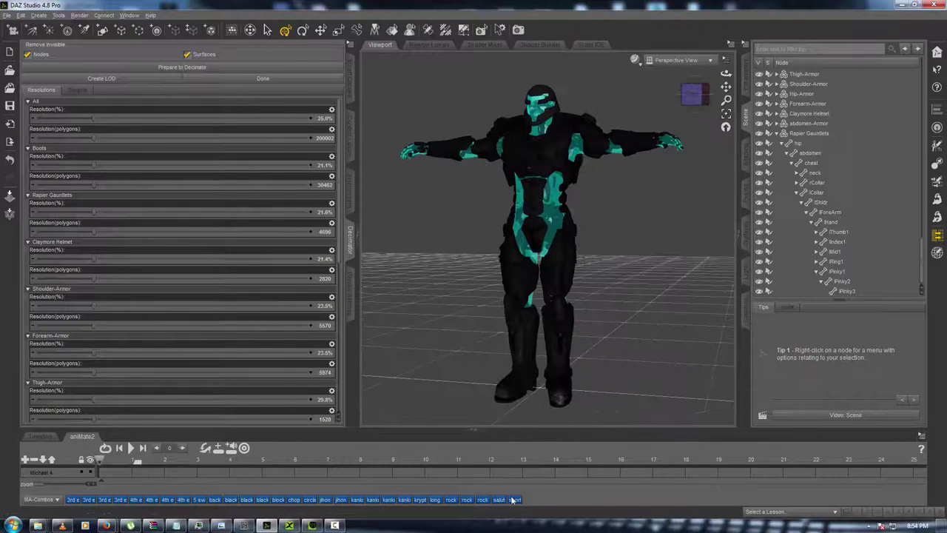
mouse_move(513, 502)
mouse_move(703, 87)
left_mouse_down()
mouse_move(672, 108)
mouse_move(645, 105)
mouse_move(759, 100)
mouse_move(795, 116)
mouse_move(686, 103)
mouse_move(700, 89)
left_mouse_up()
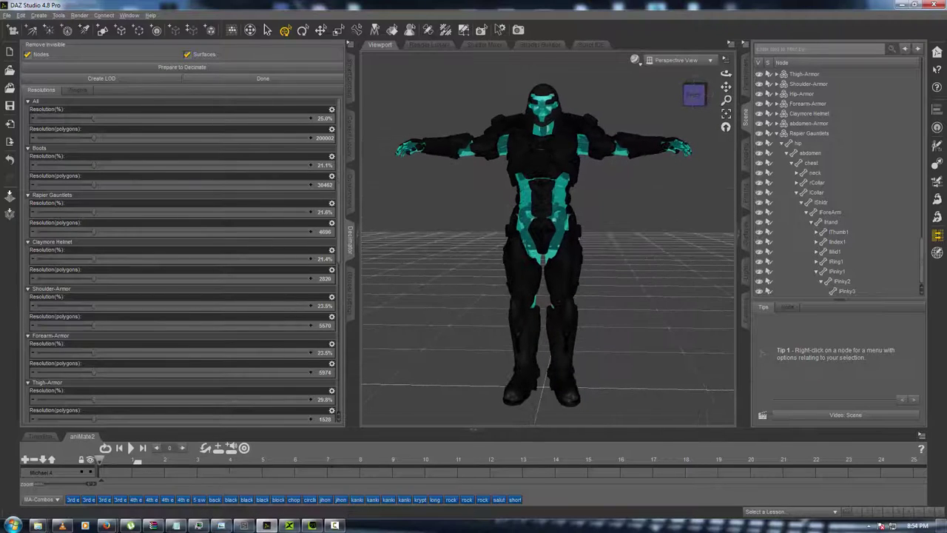
scroll(629, 303, "up", 5)
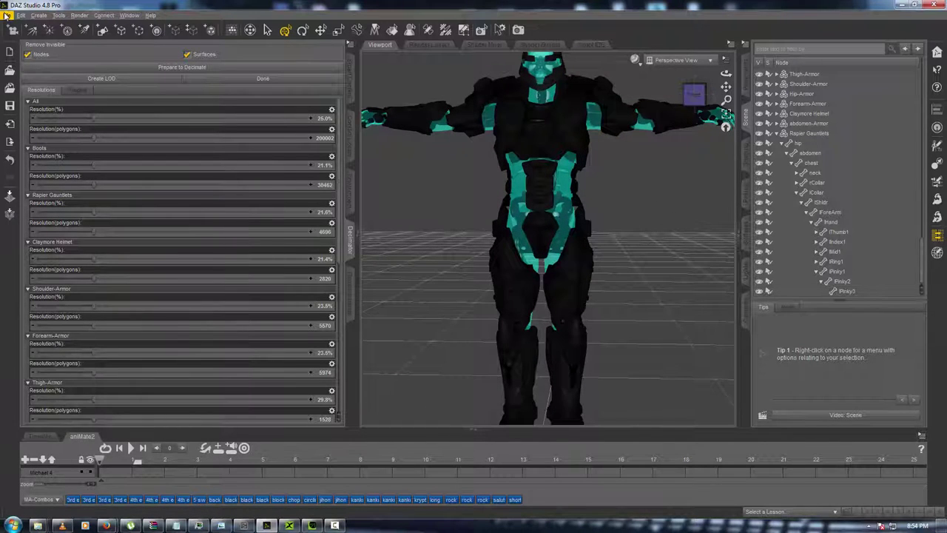
Start exporting the decimated character as an Autodesk FBX file named mech_sol in the Aiwars folder.
left_click(5, 16)
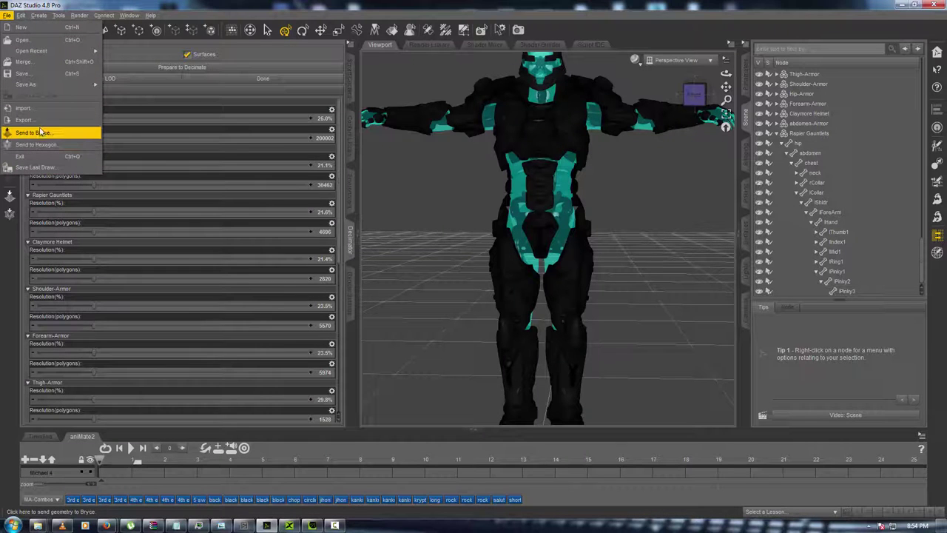
left_click(23, 119)
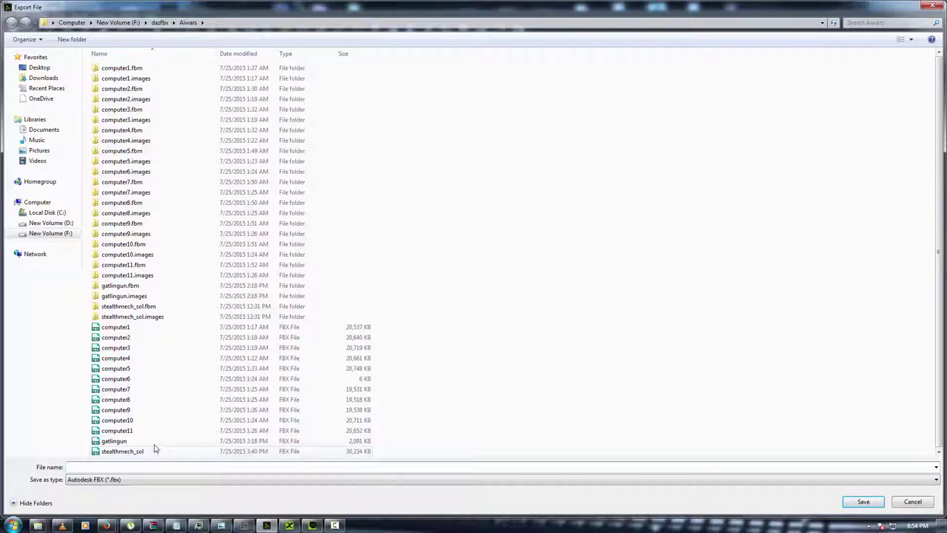
left_click(154, 451)
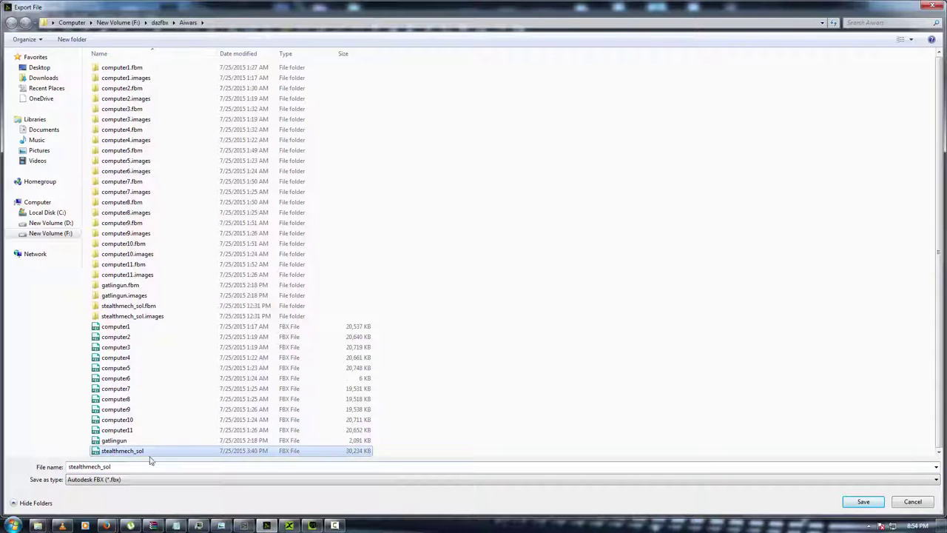
double_click(88, 467)
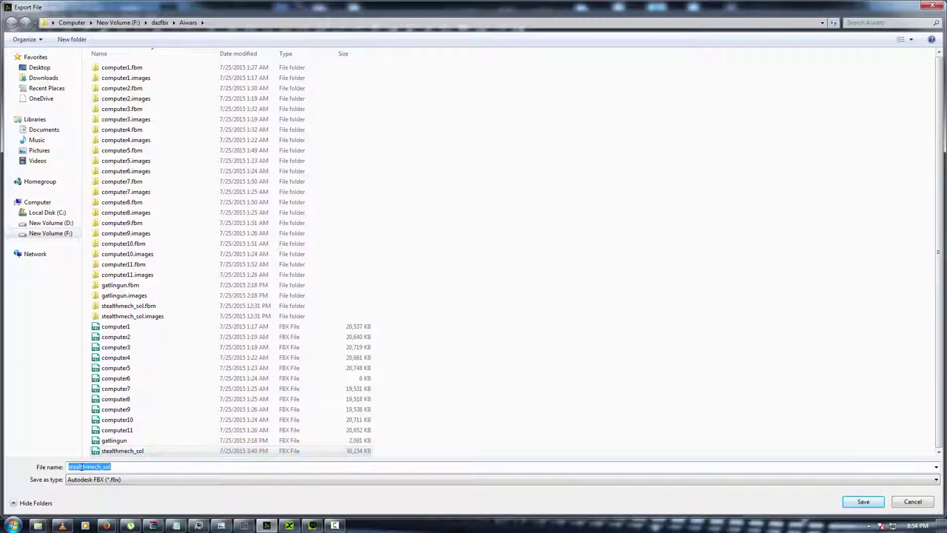
left_click(86, 467)
left_click_drag(87, 467, 61, 467)
key("BackSpace")
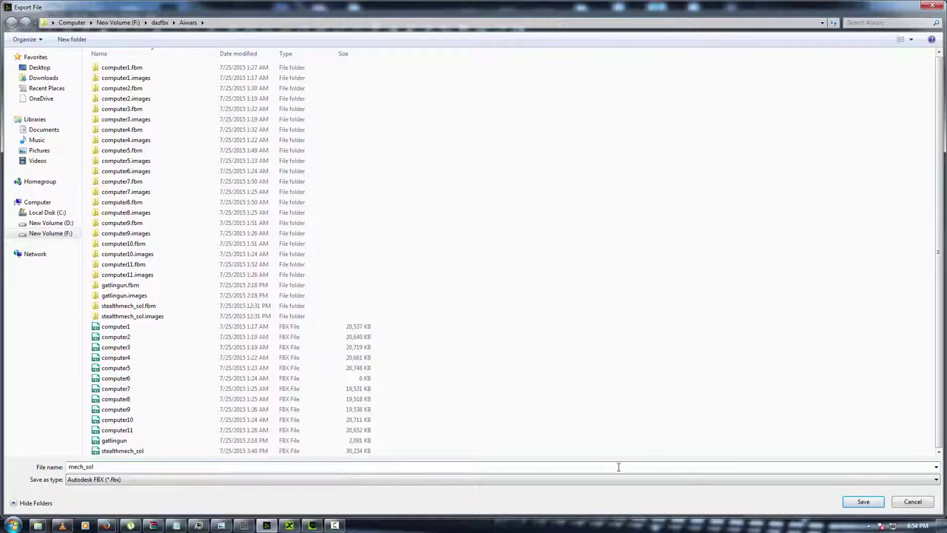
left_click(863, 502)
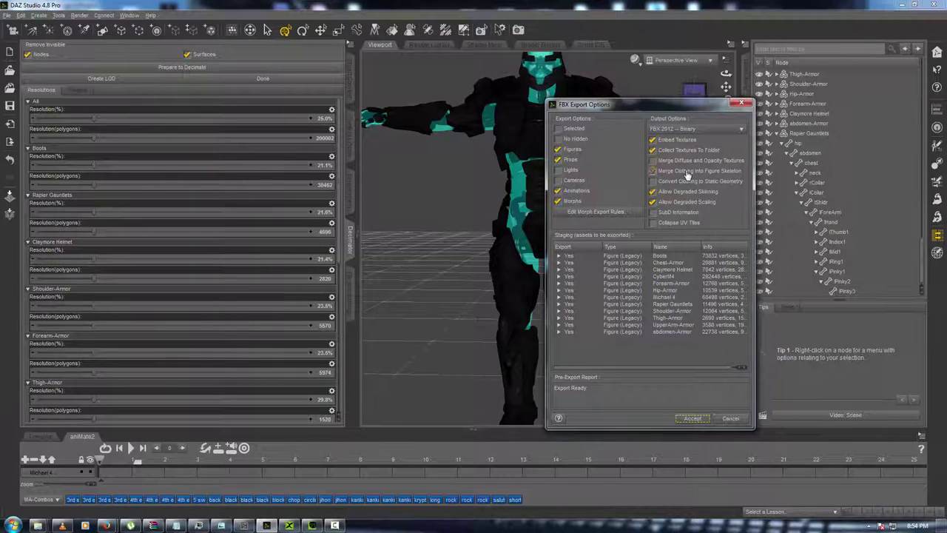
Review the morph export rules and run the FBX export in FBX 2012 binary format with textures embedded and clothing merged into the figure skeleton.
left_click(606, 212)
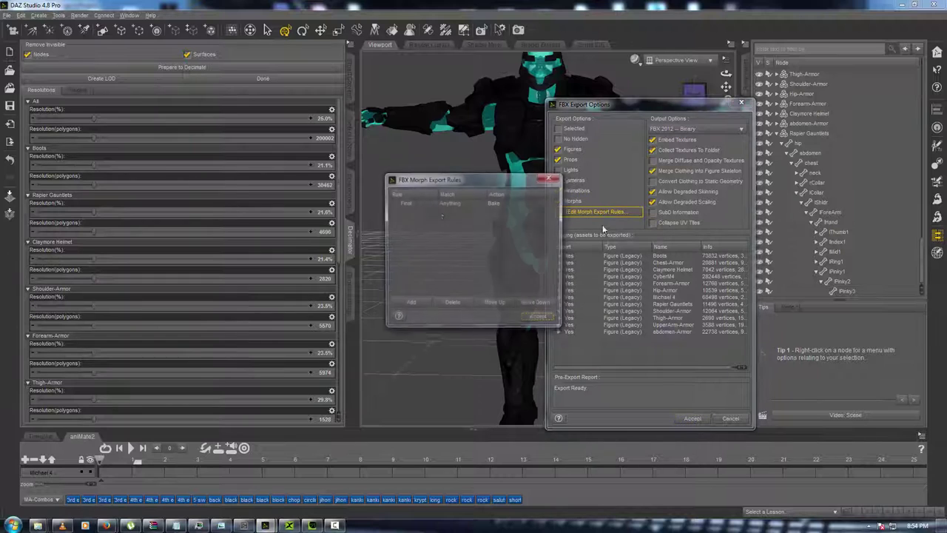
left_click(555, 180)
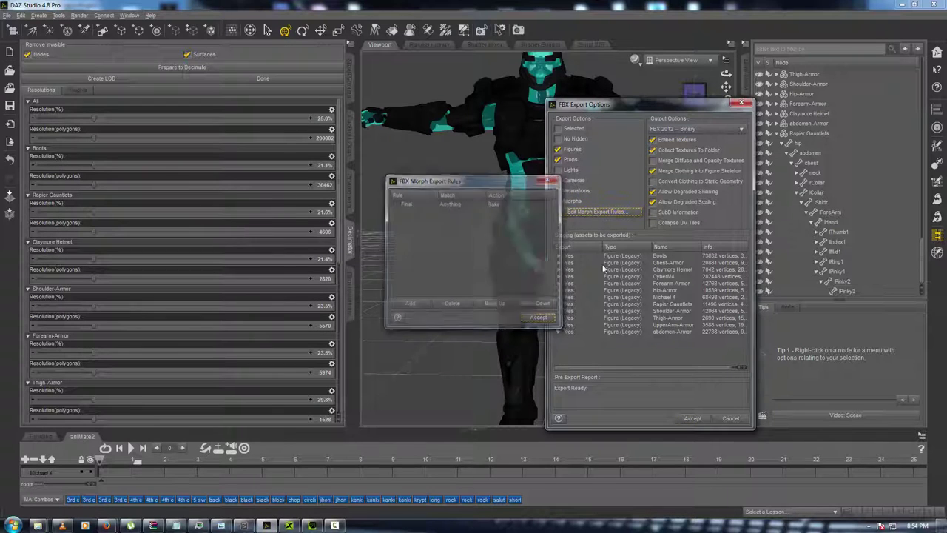
left_click(692, 420)
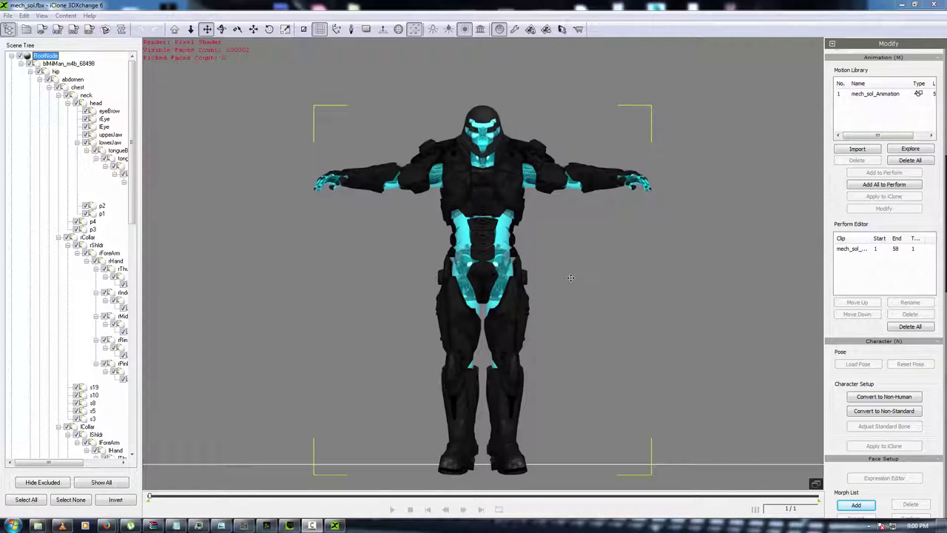
In iClone 3DXchange 6, browse the Aiwars folder for the exported mech_sol FBX file, then leave the file selection.
left_click(26, 30)
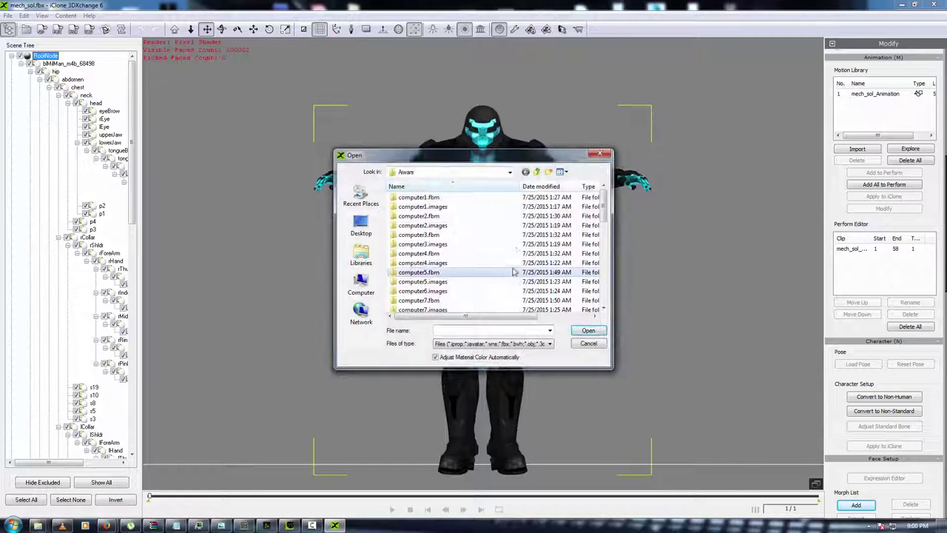
scroll(518, 280, "down", 3)
scroll(518, 280, "down", 3)
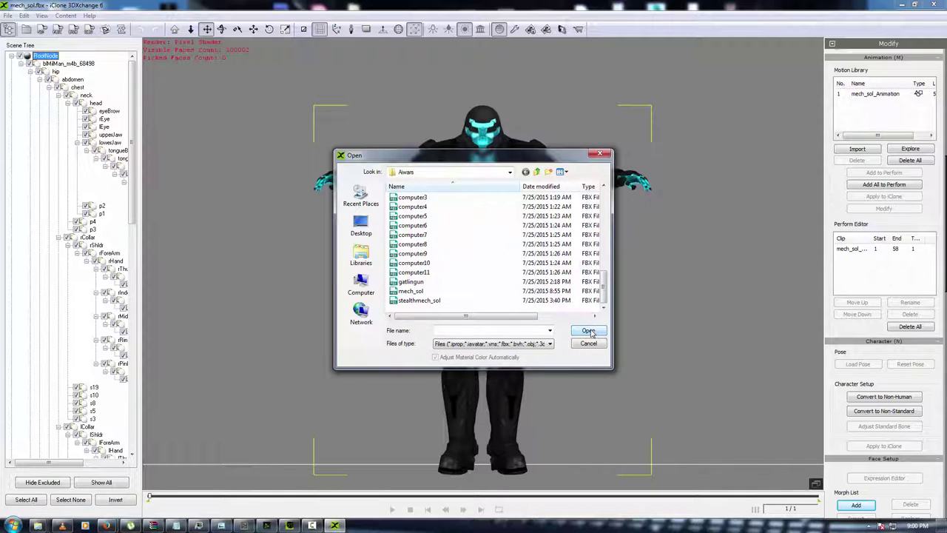
left_click(600, 153)
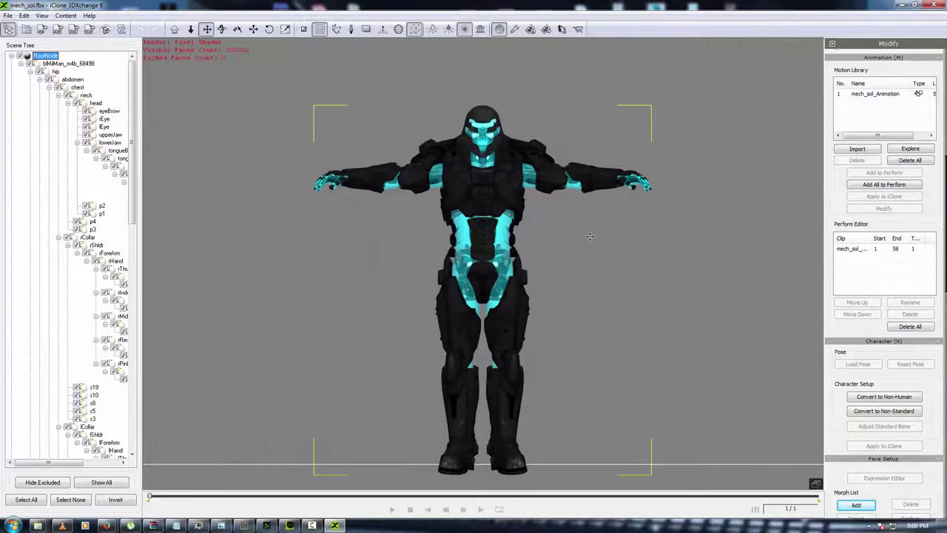
Examine the imported armoured figure's helmet, chest, arms and legs up close and from farther away.
scroll(585, 251, "up", 6)
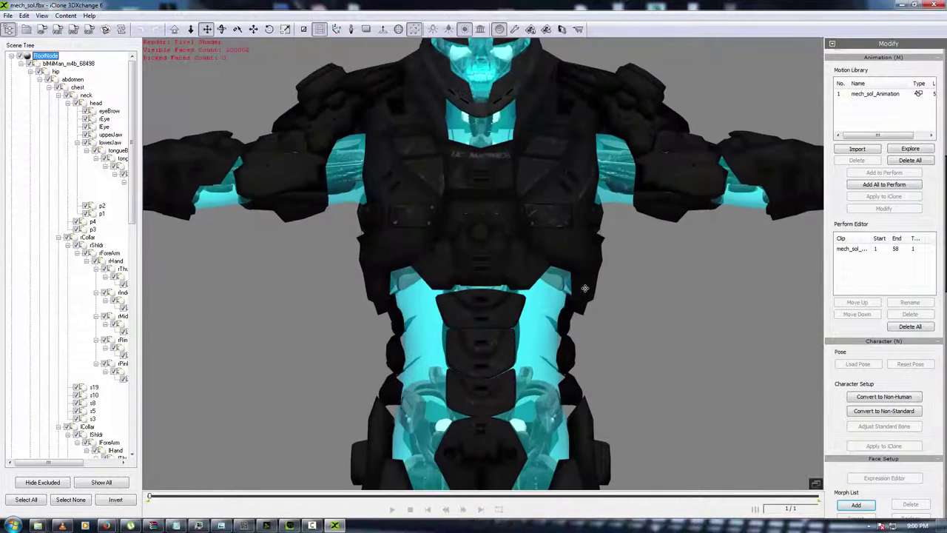
left_click_drag(529, 219, 530, 276)
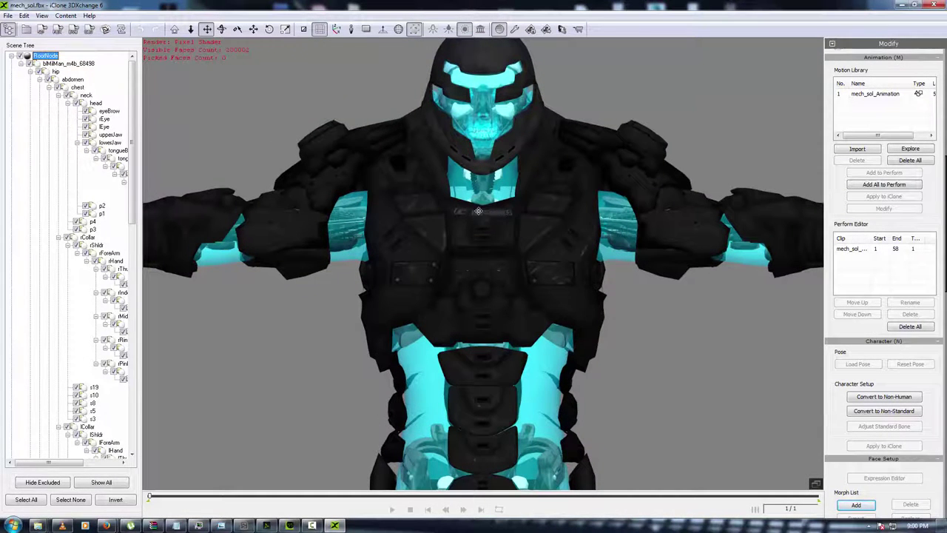
middle_click_drag(565, 262, 567, 238)
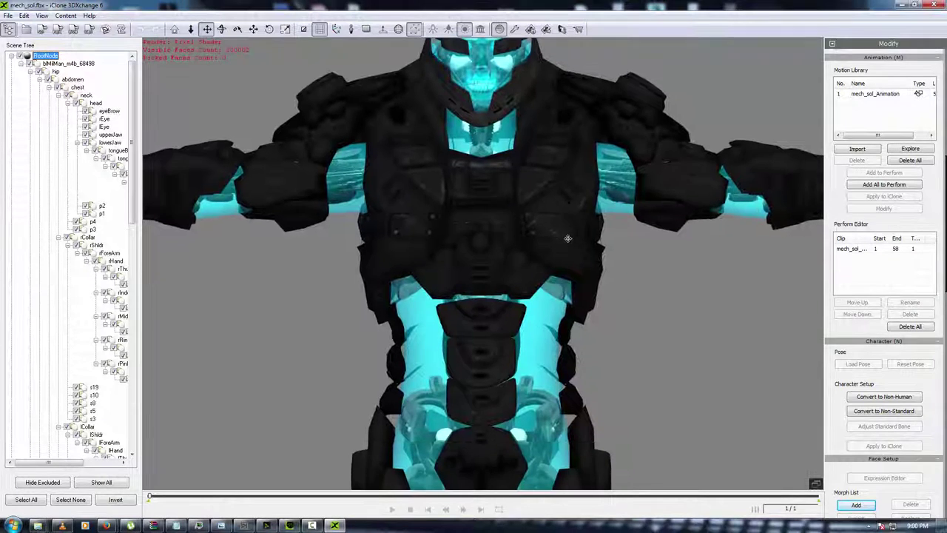
scroll(568, 238, "down", 4)
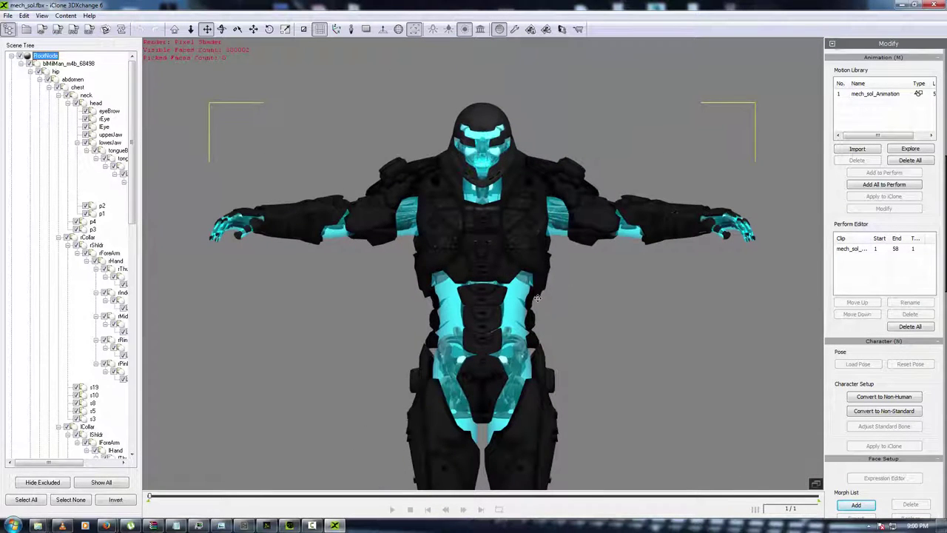
middle_click_drag(537, 298, 540, 268)
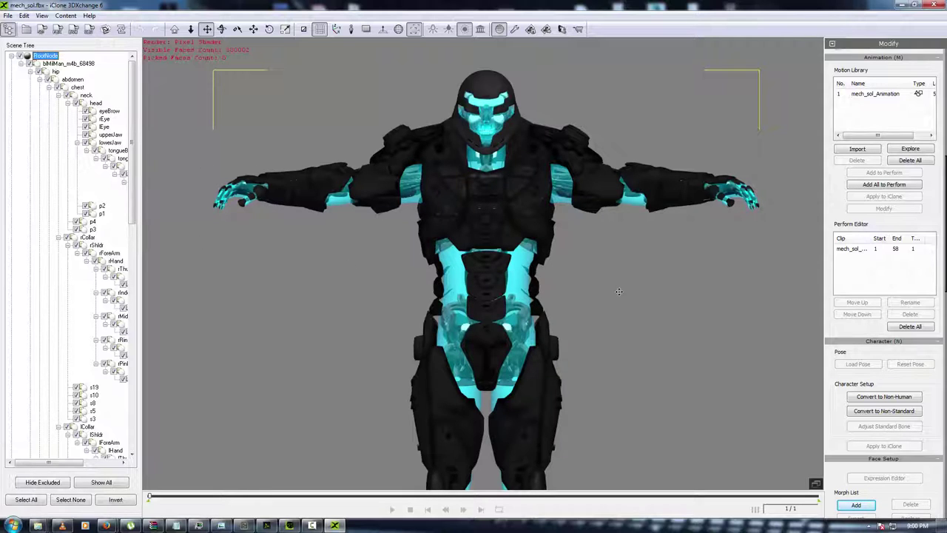
scroll(622, 289, "down", 3)
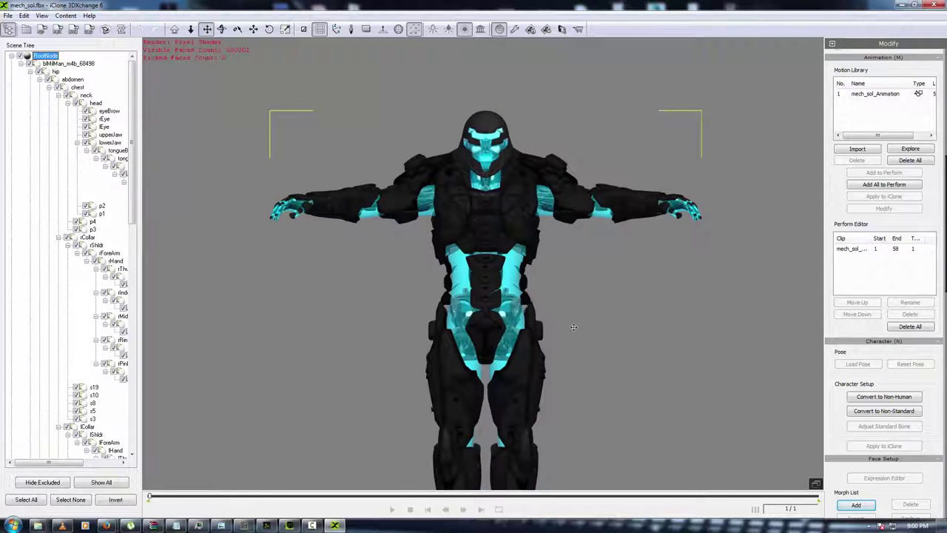
left_click_drag(574, 327, 597, 289)
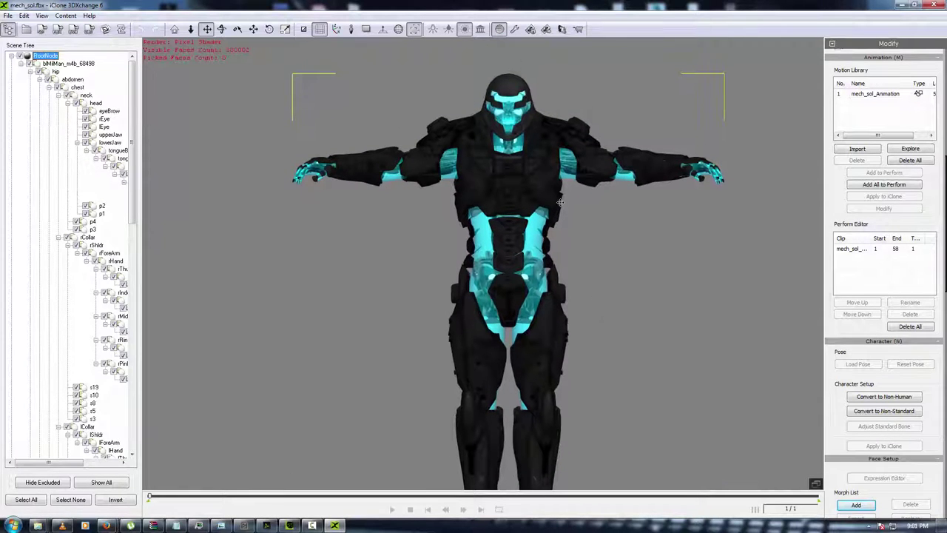
Start converting the imported figure to a non-standard character.
scroll(931, 400, "down", 3)
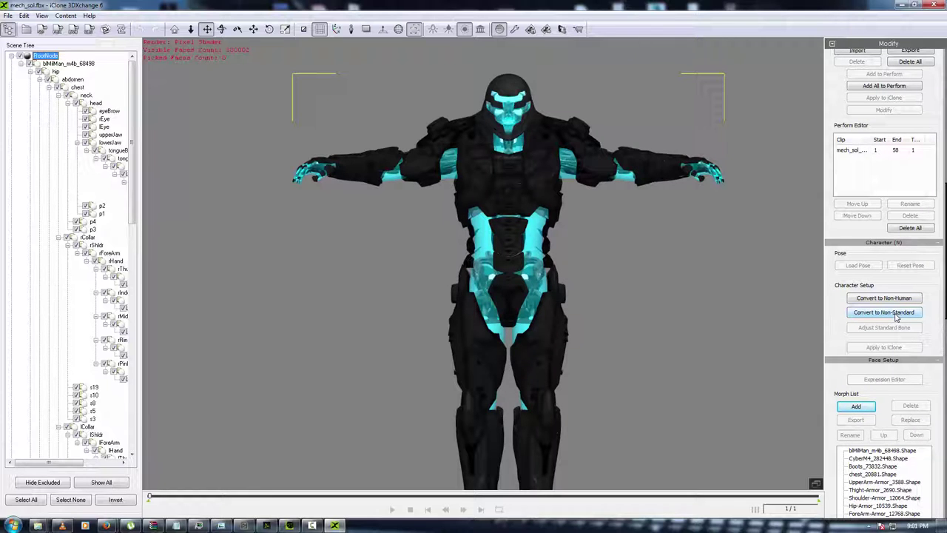
left_click(897, 317)
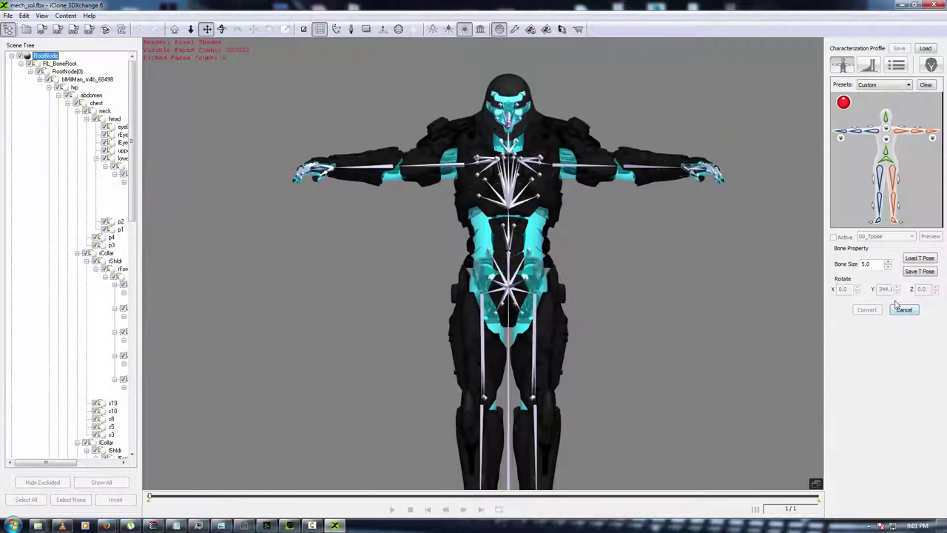
left_click(915, 261)
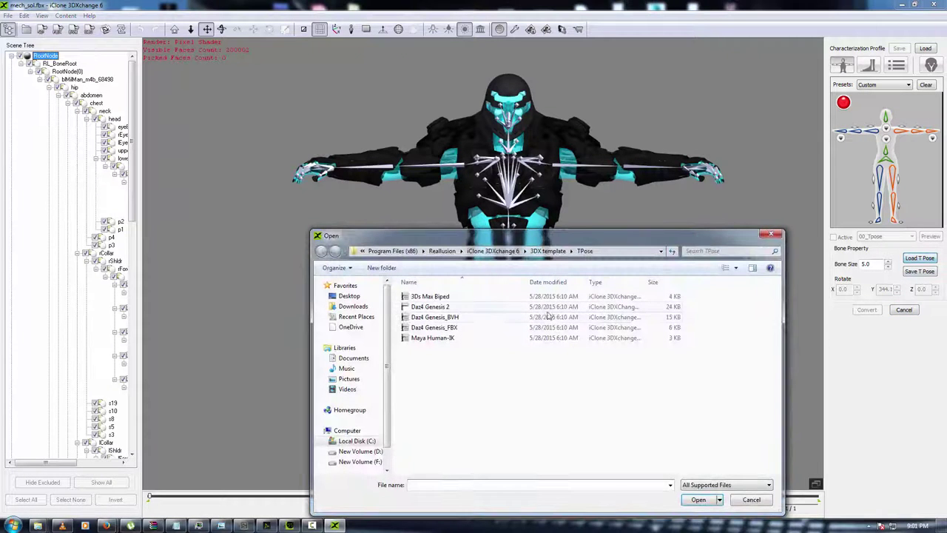
left_click(771, 235)
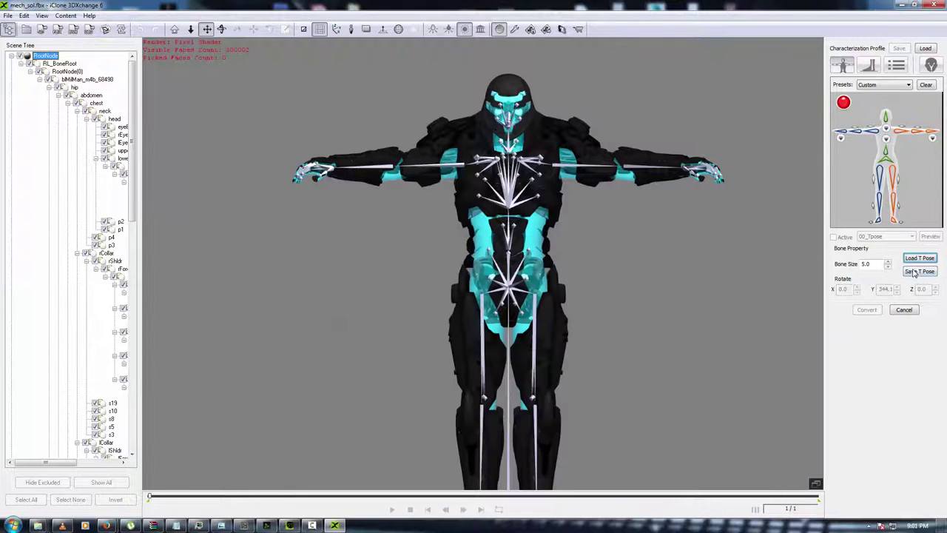
left_click(919, 271)
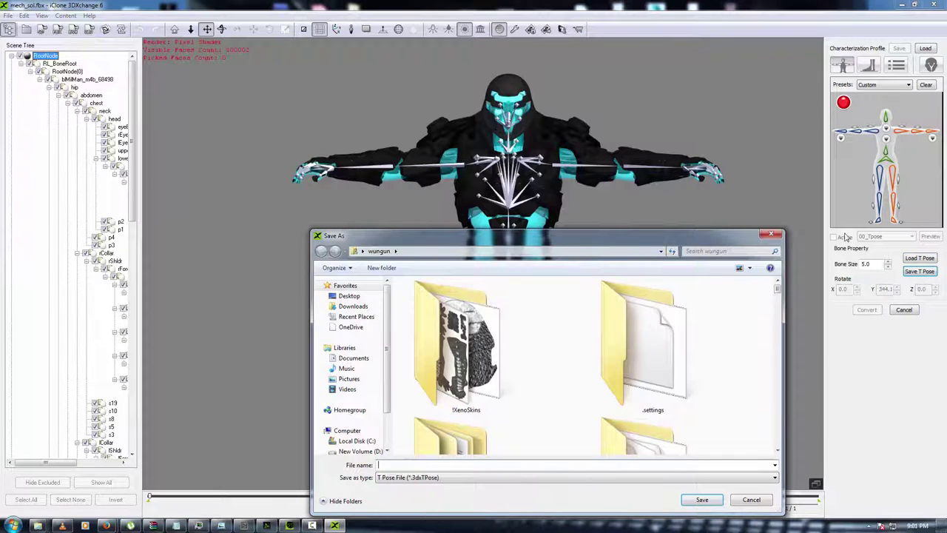
left_click(771, 234)
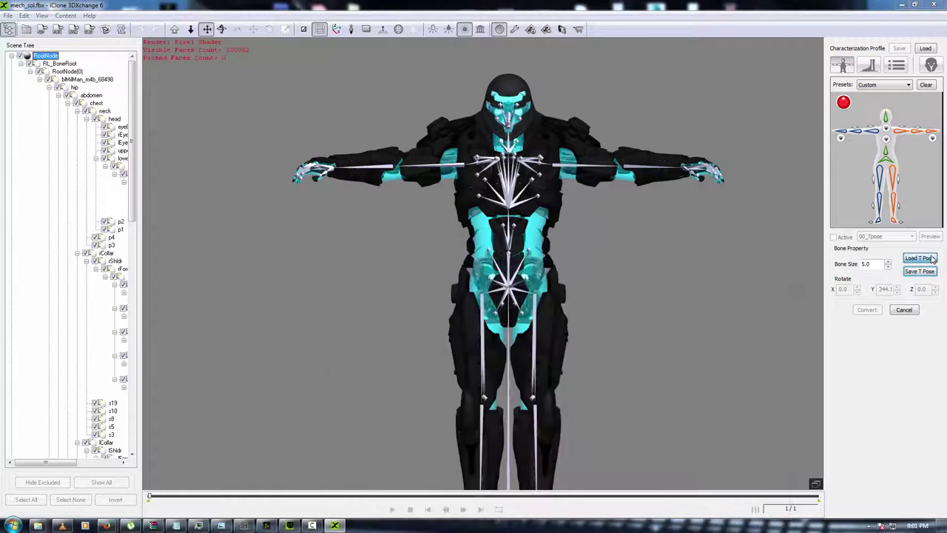
Load the mech T-pose file from the personal user folder onto the figure's skeleton.
left_click(933, 257)
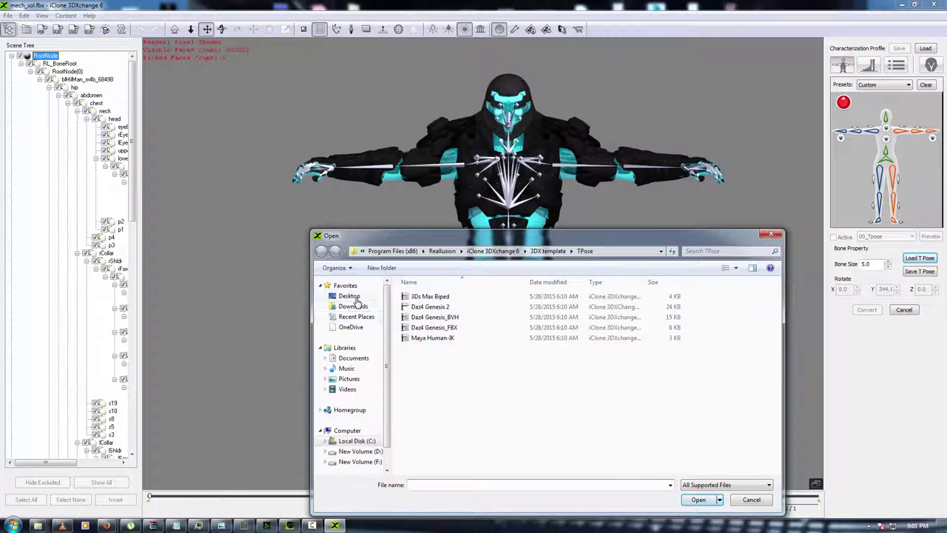
left_click(350, 296)
double_click(467, 403)
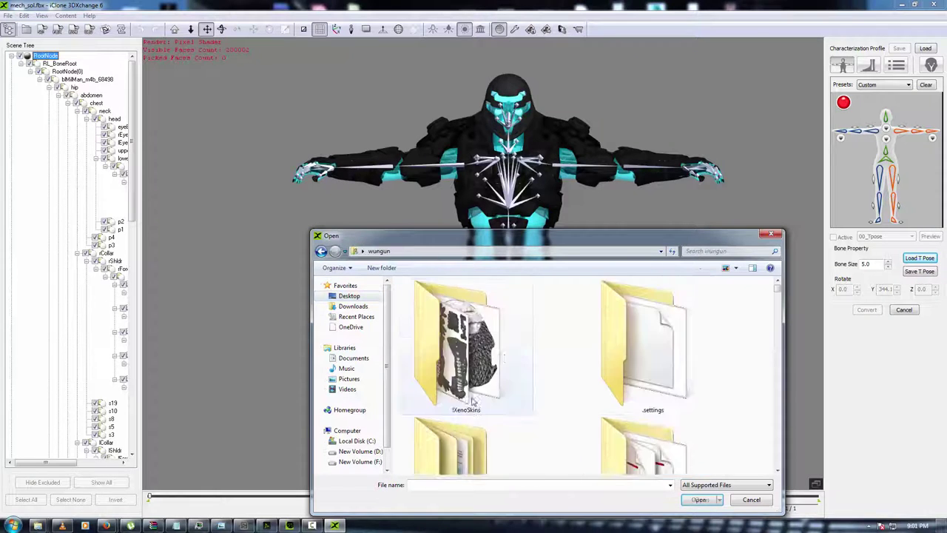
scroll(510, 355, "down", 3)
scroll(510, 355, "down", 10)
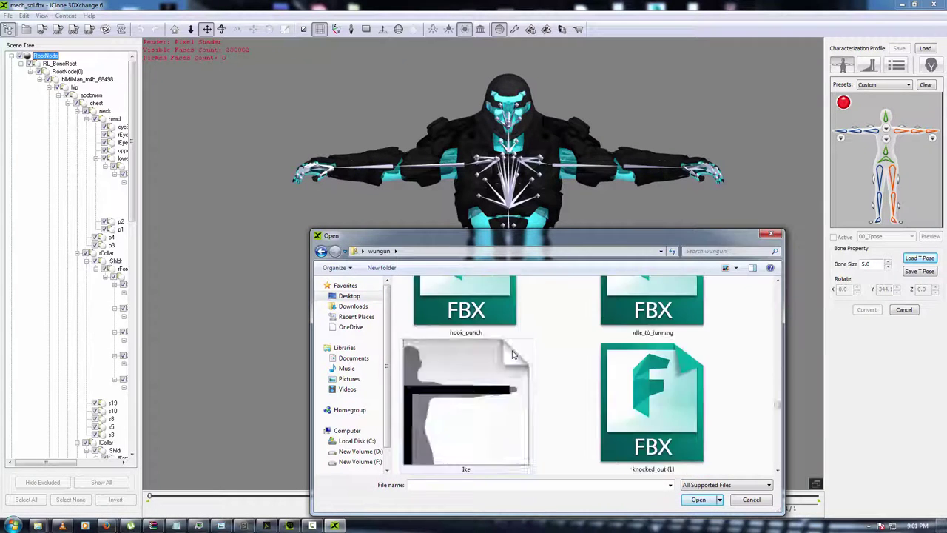
scroll(512, 354, "down", 5)
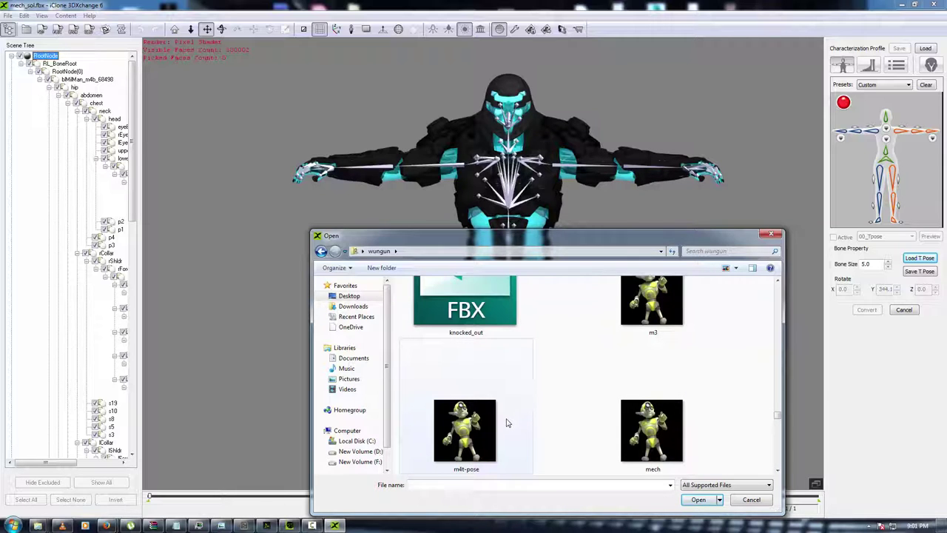
scroll(507, 423, "down", 1)
left_click(655, 331)
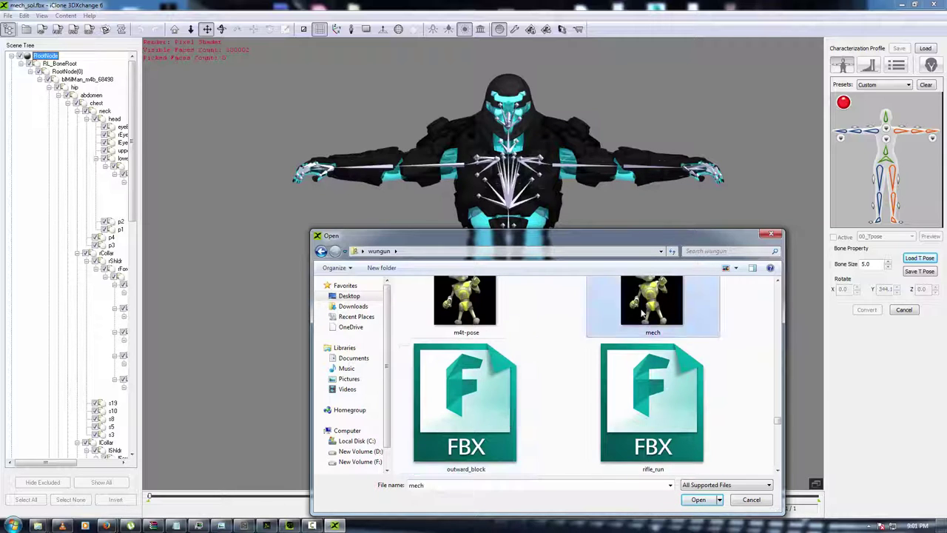
double_click(654, 360)
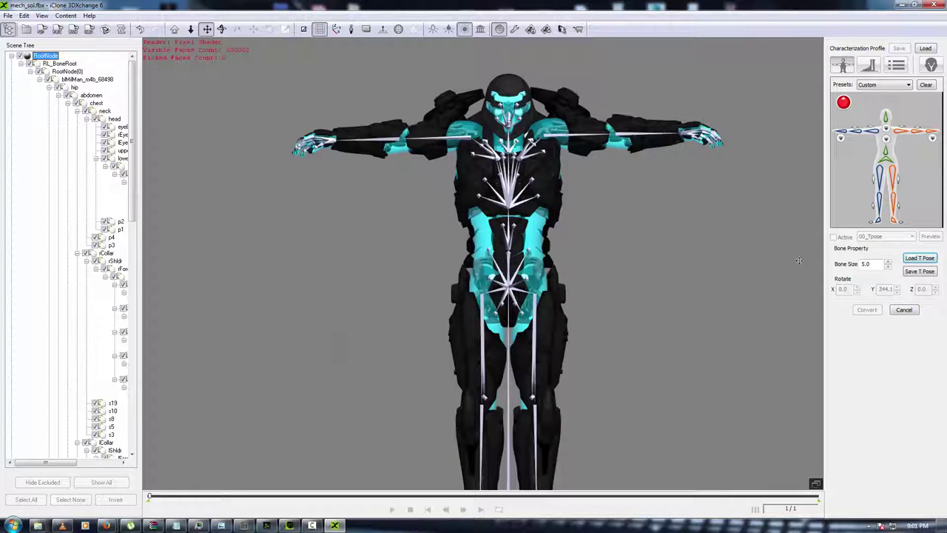
left_click(919, 258)
left_click(668, 327)
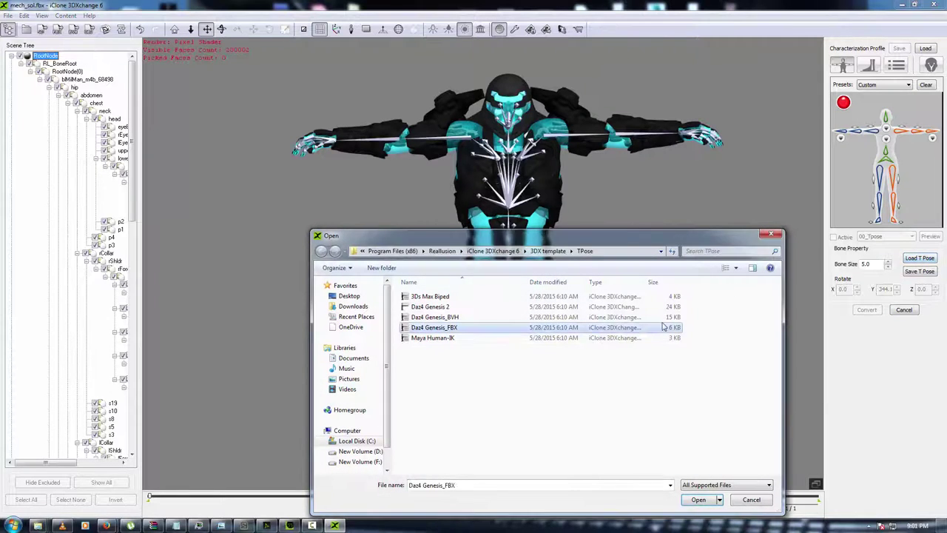
left_click(770, 235)
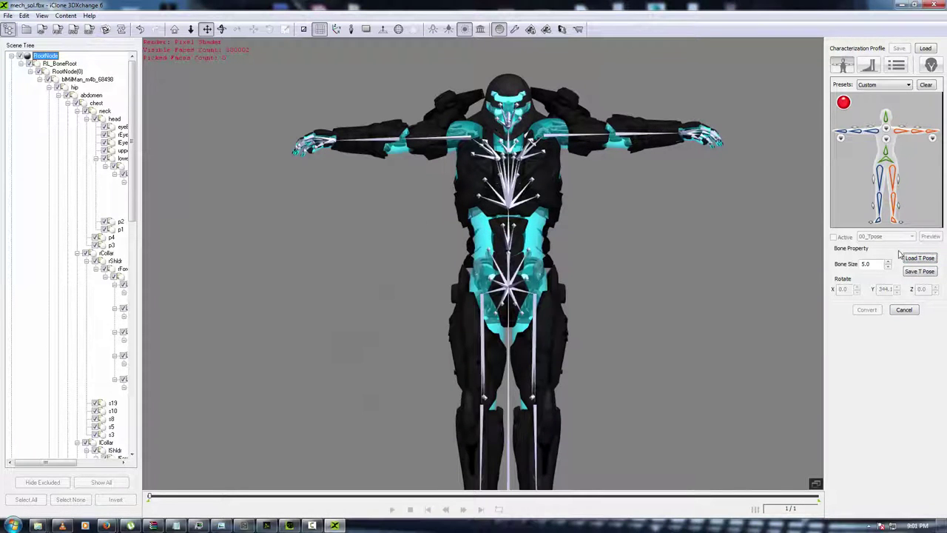
Load the stealthmech T-pose file from the personal user folder onto the figure's skeleton.
left_click(919, 257)
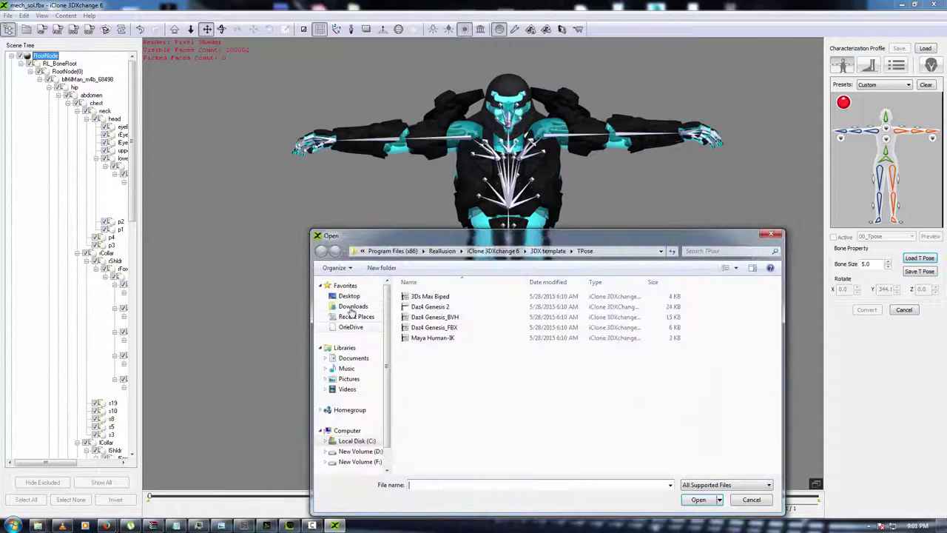
left_click(353, 298)
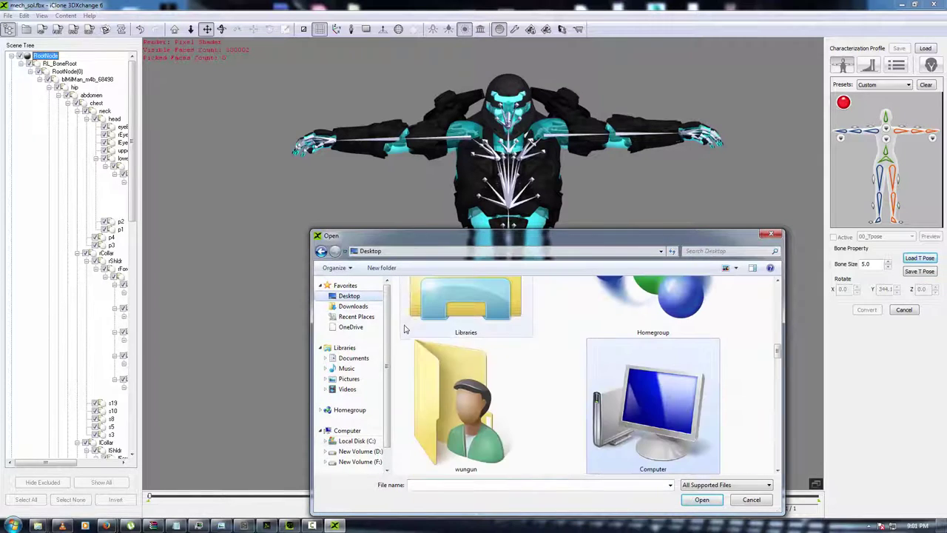
double_click(468, 408)
scroll(493, 392, "down", 10)
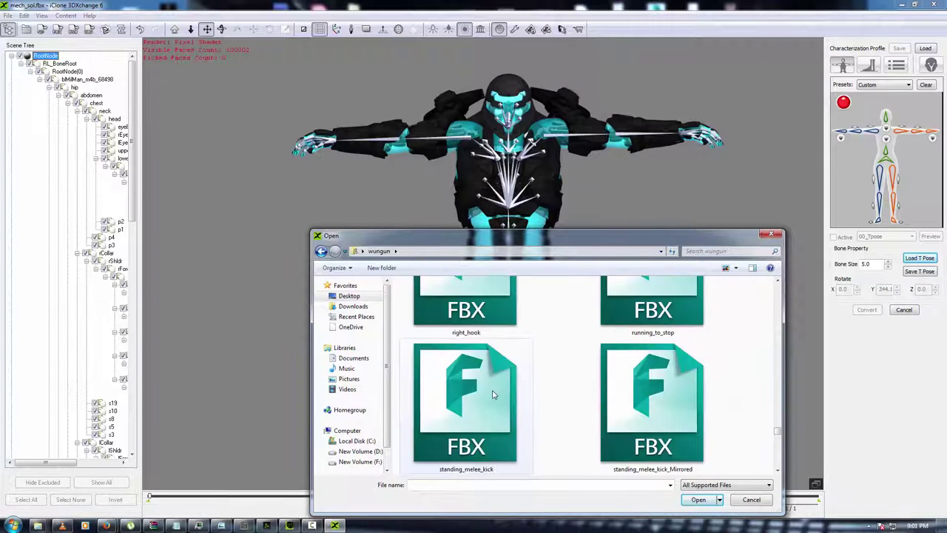
scroll(493, 394, "down", 5)
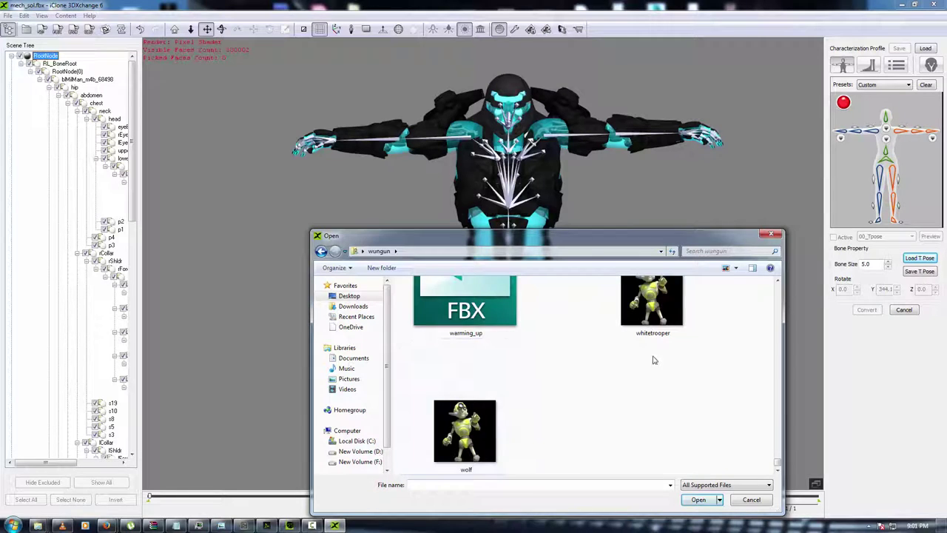
scroll(652, 359, "up", 3)
scroll(641, 366, "up", 4)
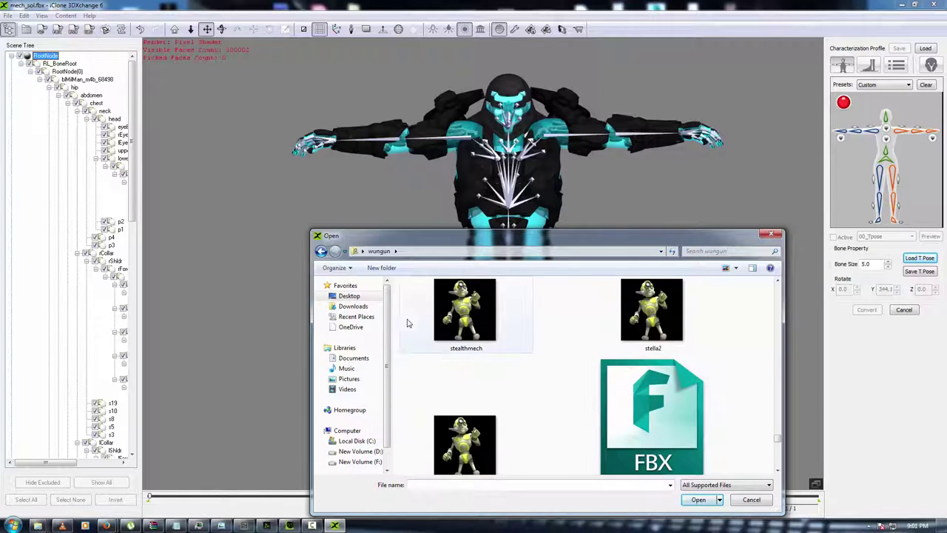
double_click(442, 324)
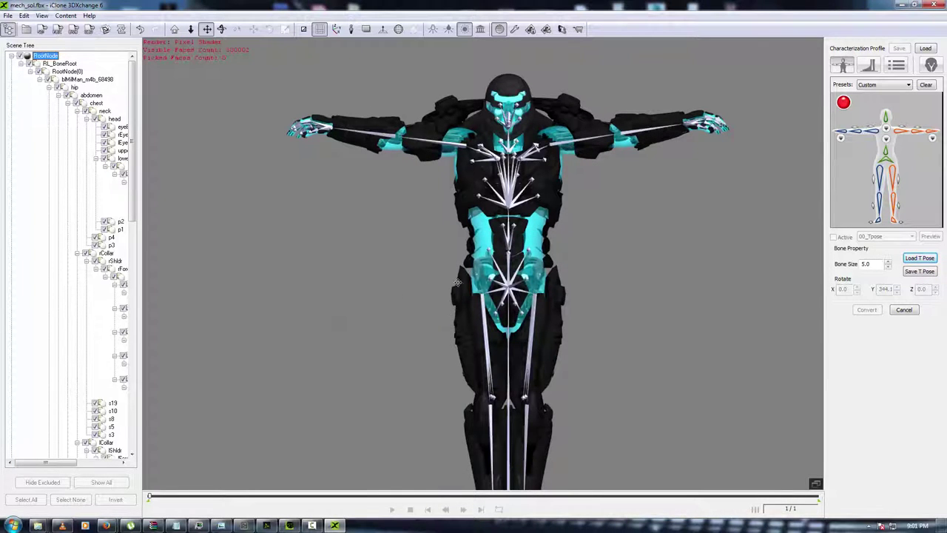
Apply the Daz4 Genesis bone preset, reassign the spine mapping to the lowest spine slot, and select the abdomen bone.
left_click(901, 87)
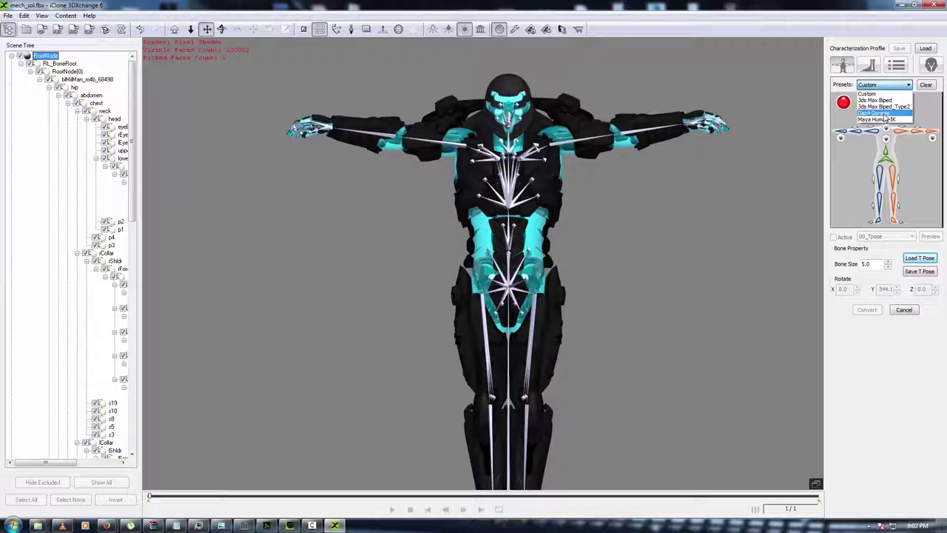
left_click(879, 113)
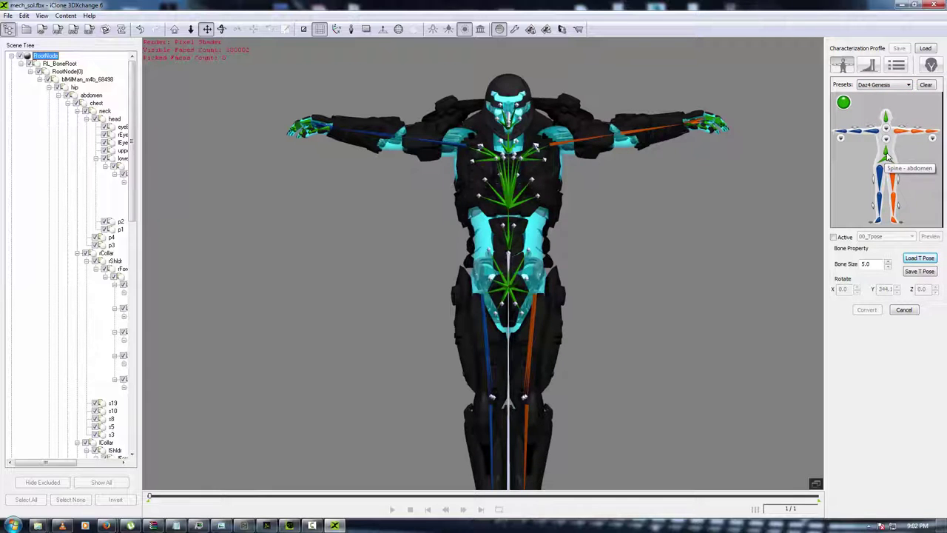
left_click(887, 153)
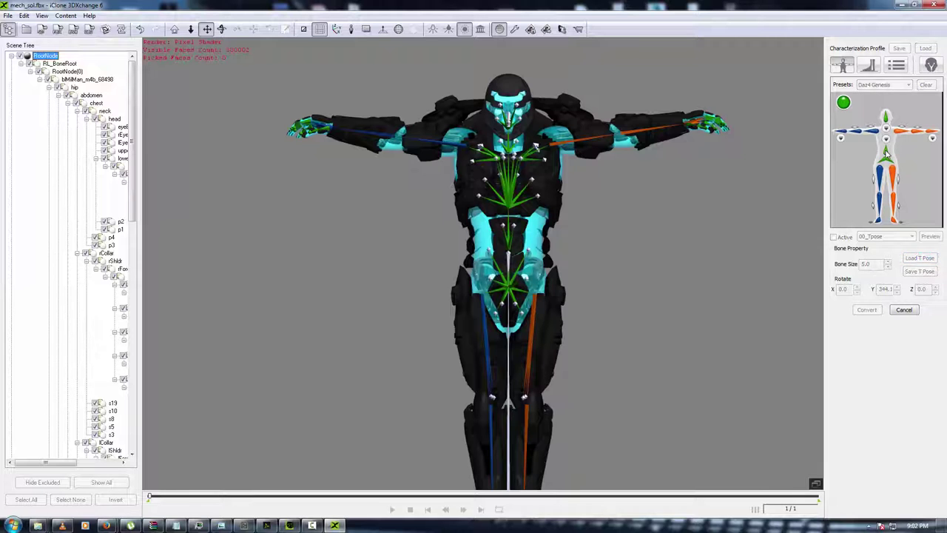
left_click(887, 145)
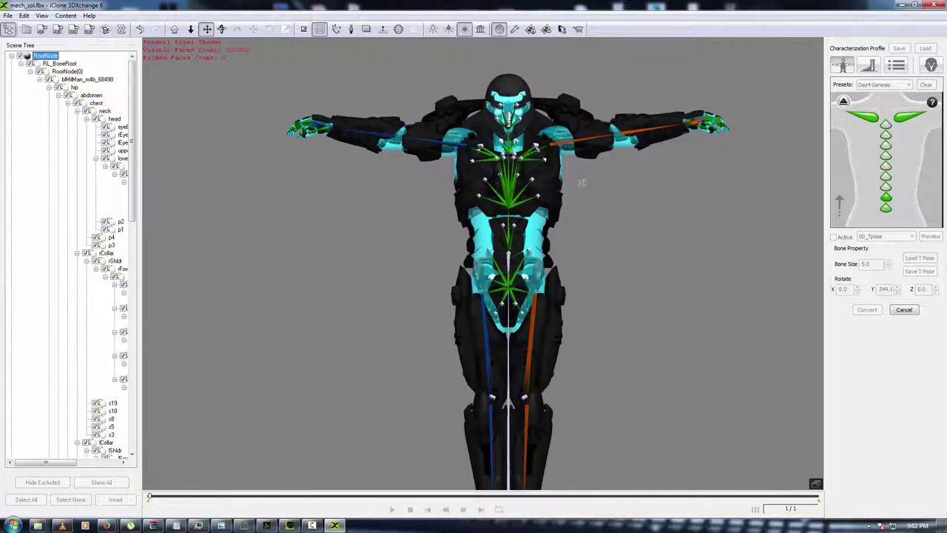
left_click(509, 188)
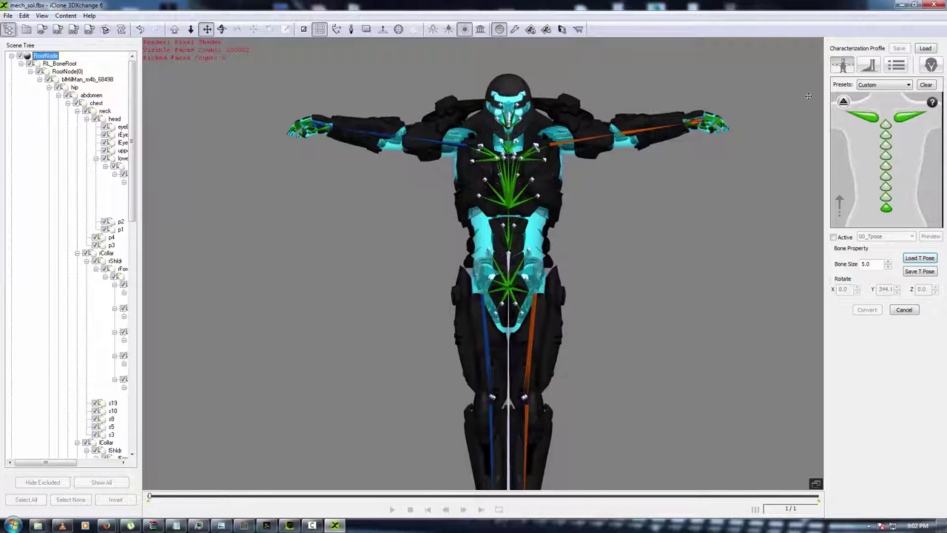
left_click(845, 104)
left_click(887, 156)
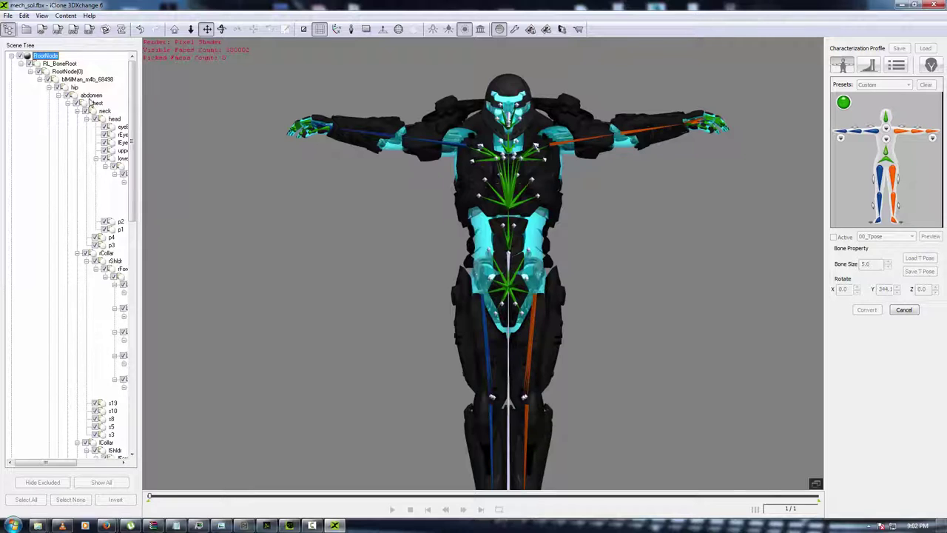
left_click(91, 95)
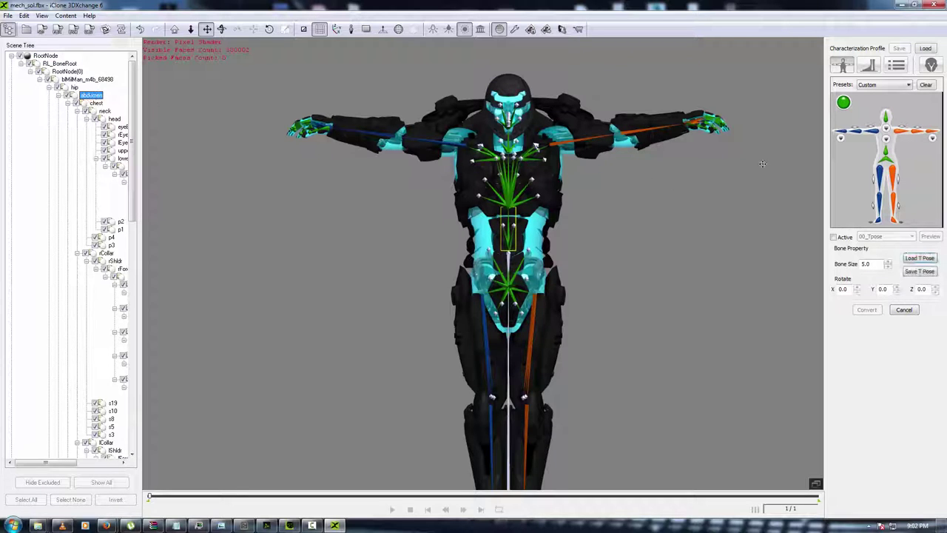
Activate the characterization, preview the 11_Basic Walk motion on the figure, and stop the playback.
left_click(834, 237)
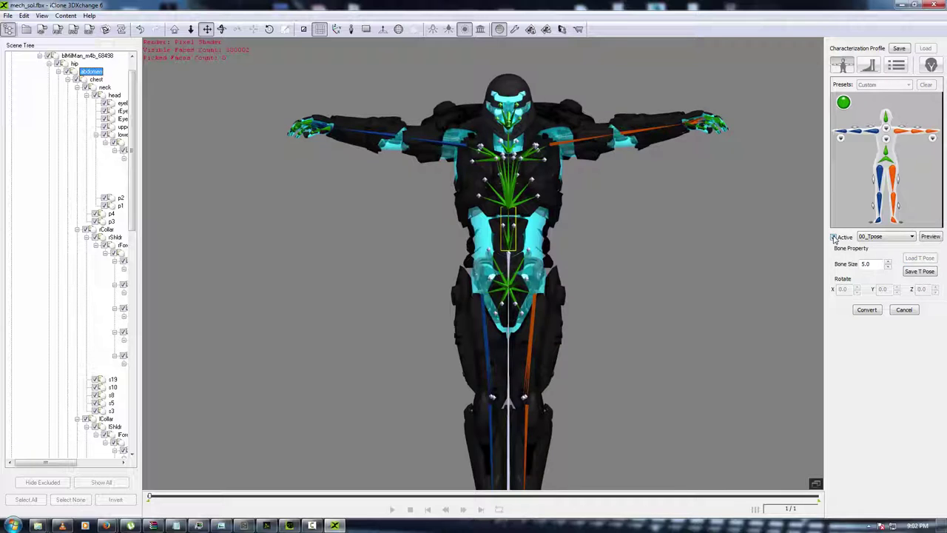
left_click(912, 238)
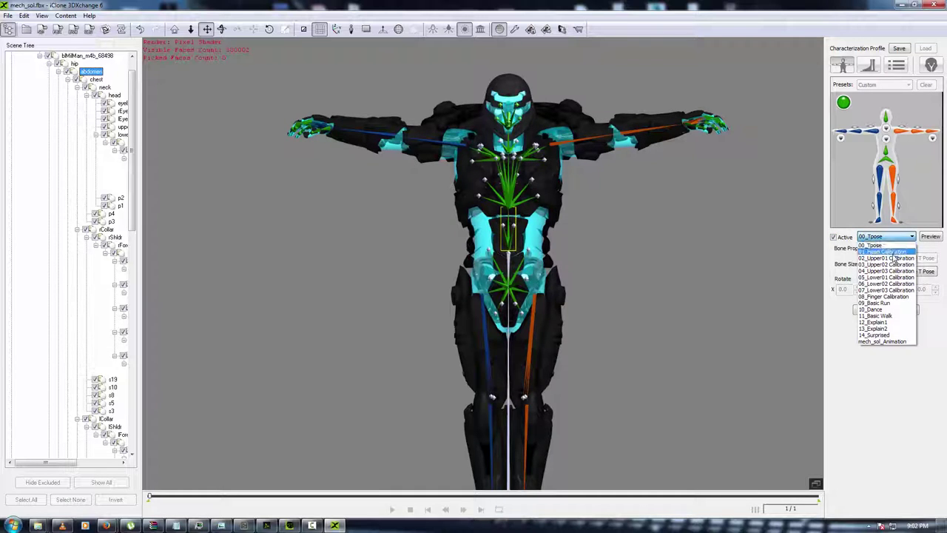
left_click(892, 316)
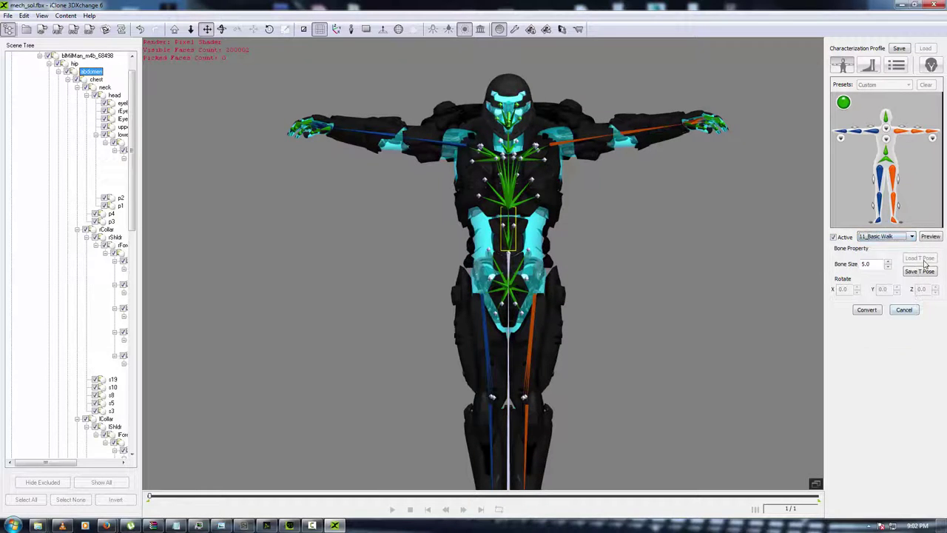
left_click(930, 237)
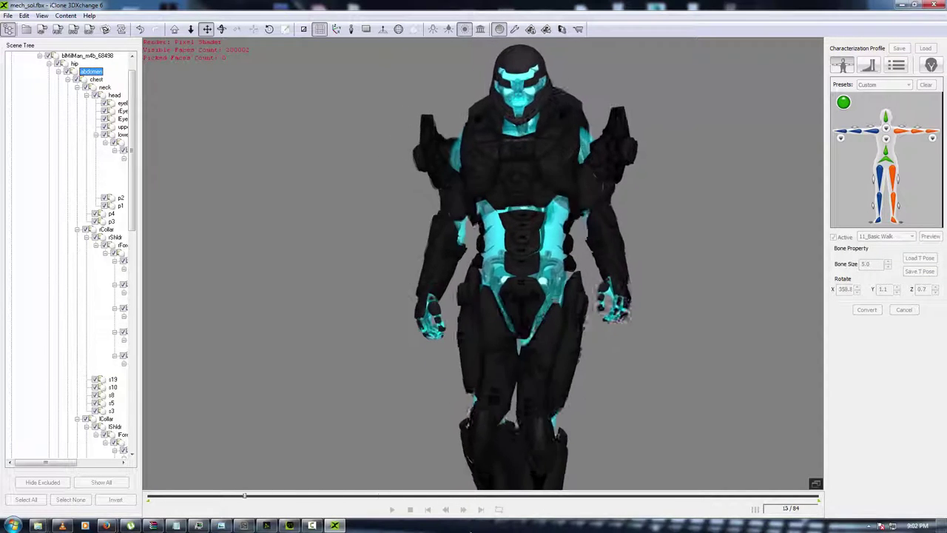
left_click(410, 509)
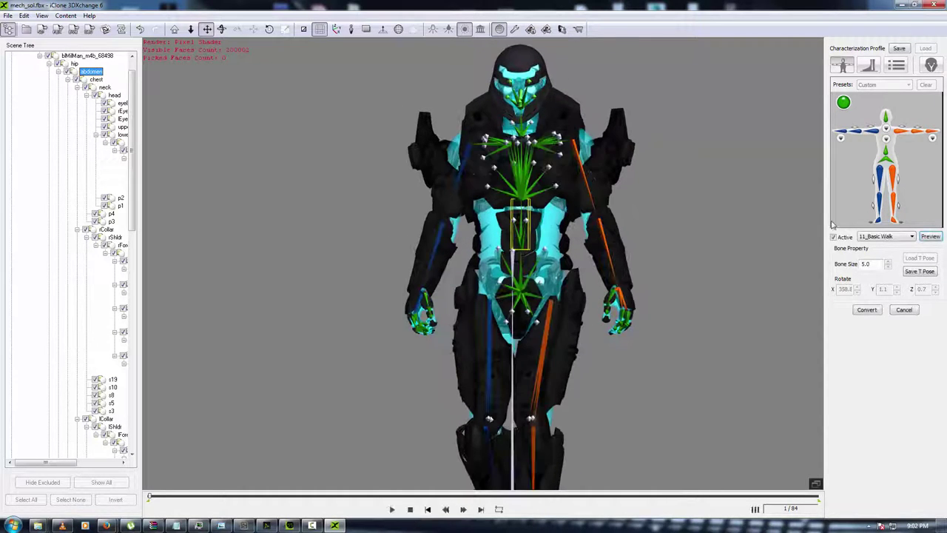
Deactivate the characterization and inspect the s5, p3 and rCollar bones around the figure's neck and shoulder.
left_click(834, 237)
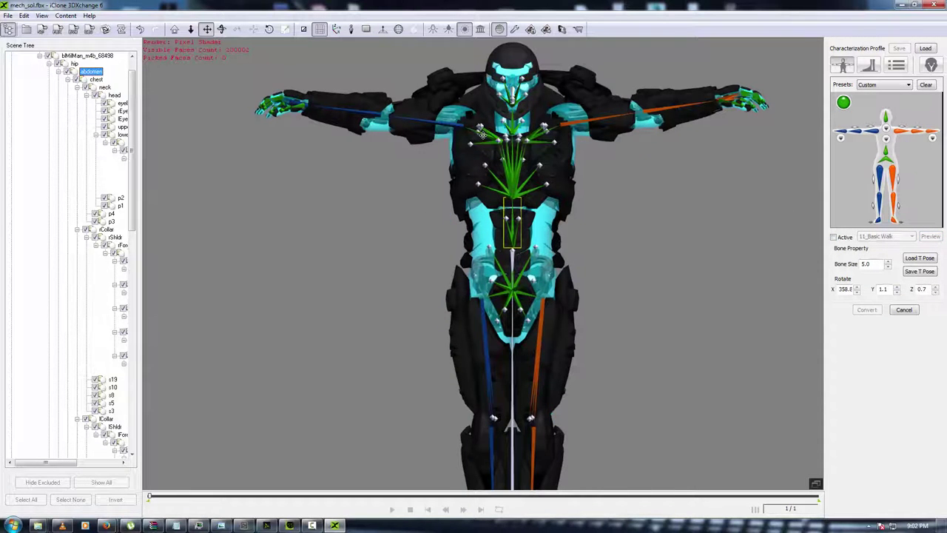
scroll(482, 134, "up", 5)
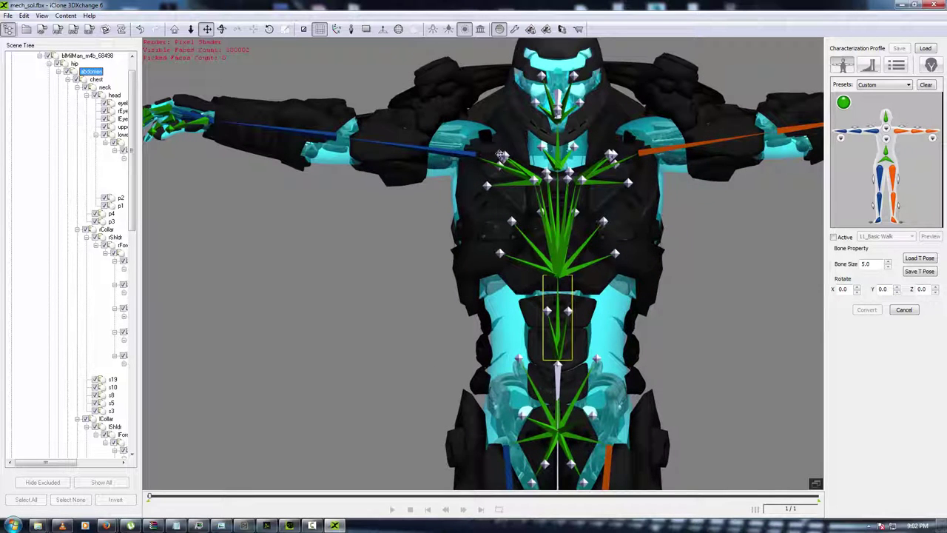
left_click(503, 155)
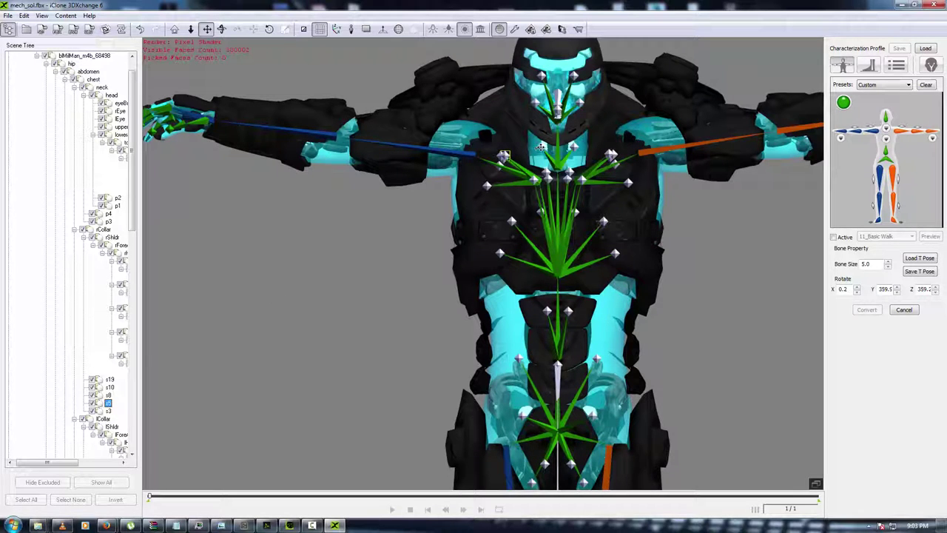
left_click(541, 147)
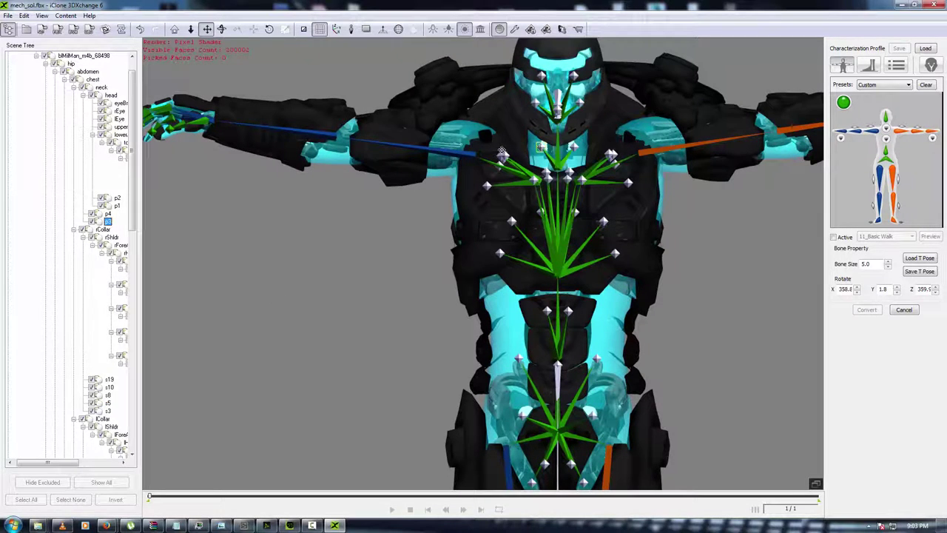
left_click(500, 165)
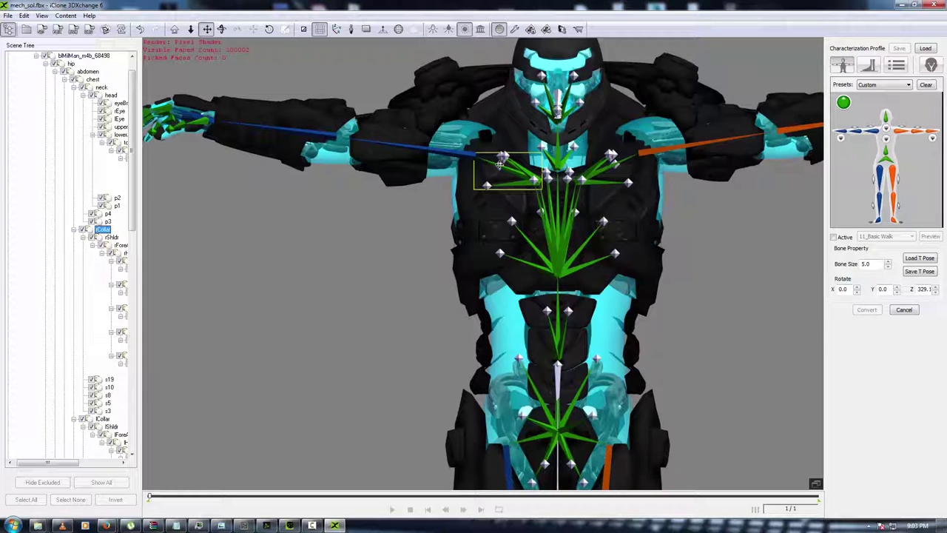
Try to map the UpperArm-Armor_3588.Shape node from the scene tree to the figure's arm roll slots.
scroll(100, 323, "down", 5)
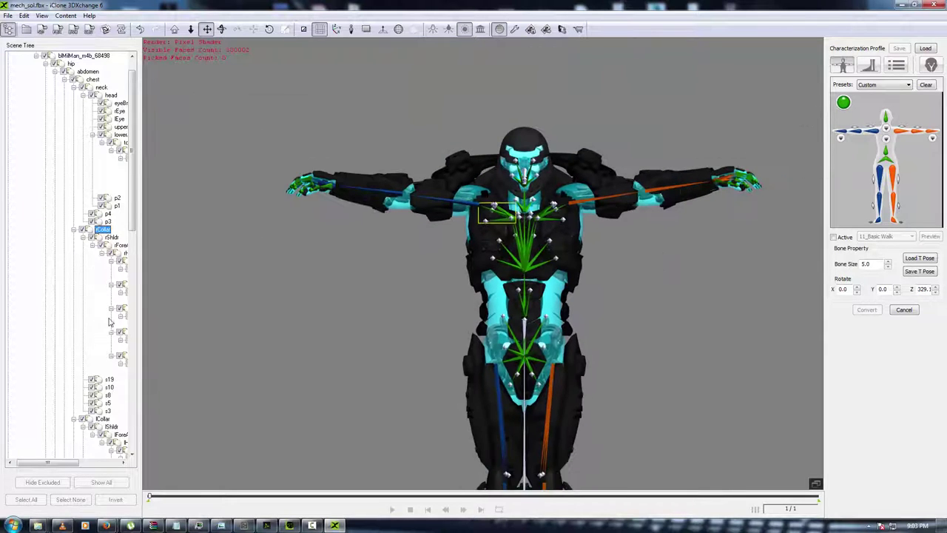
scroll(111, 323, "up", 1)
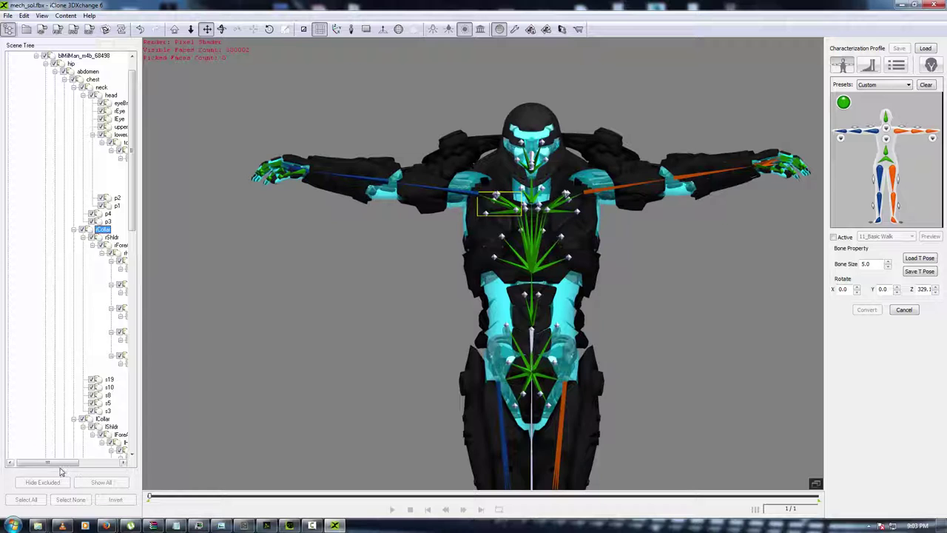
left_click_drag(65, 465, 107, 465)
scroll(107, 464, "down", 2)
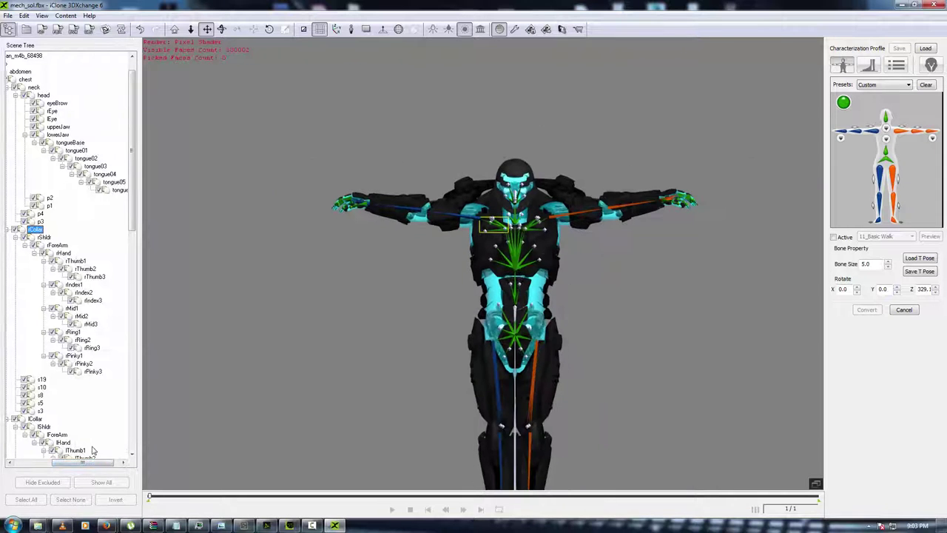
scroll(93, 449, "up", 1)
scroll(121, 216, "down", 12)
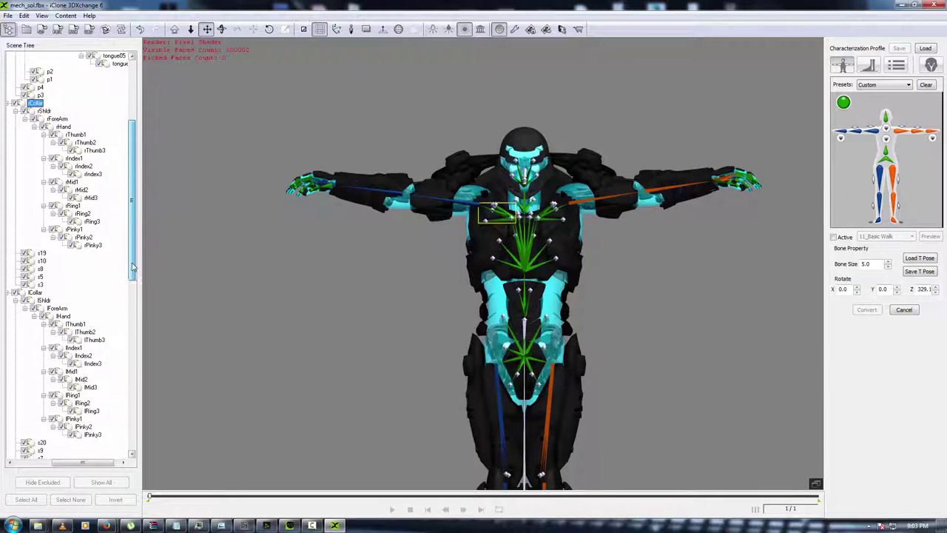
scroll(127, 372, "down", 10)
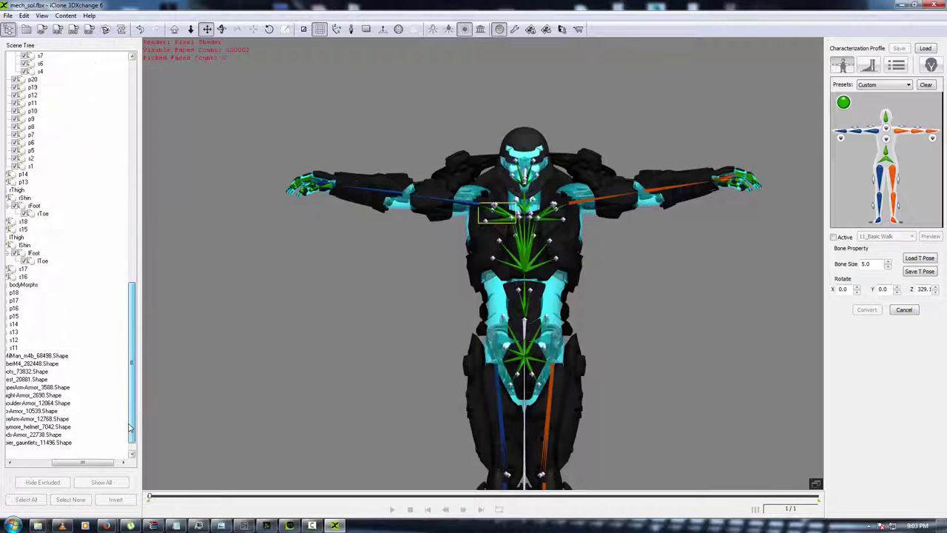
left_click_drag(108, 463, 80, 465)
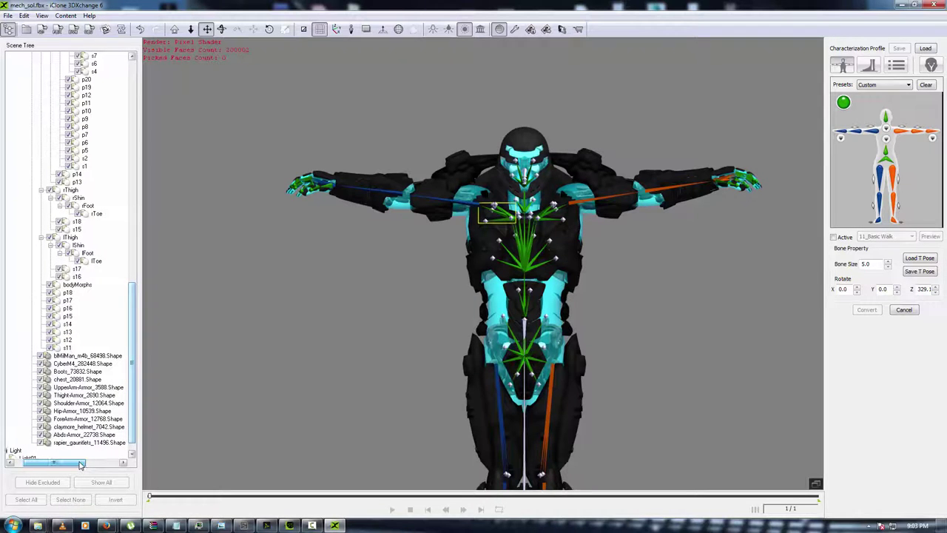
left_click(77, 387)
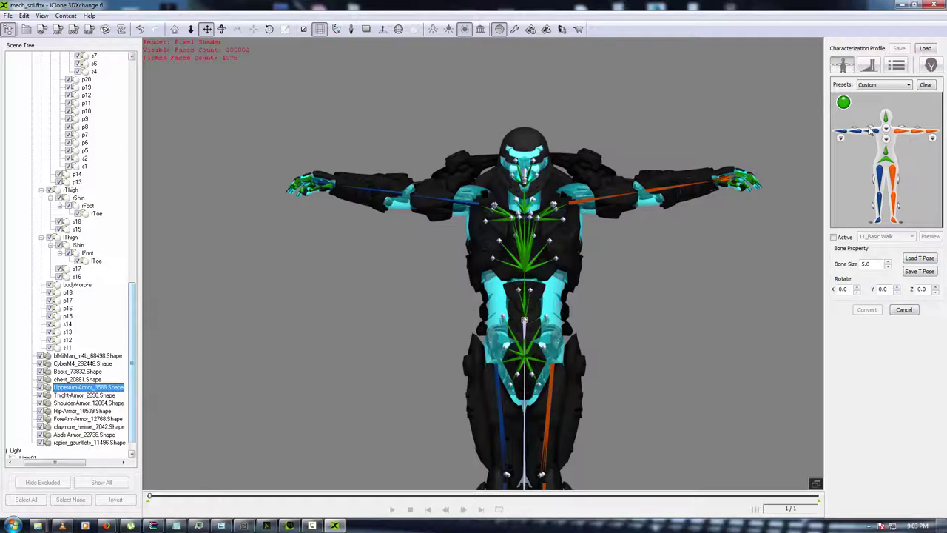
left_click(834, 237)
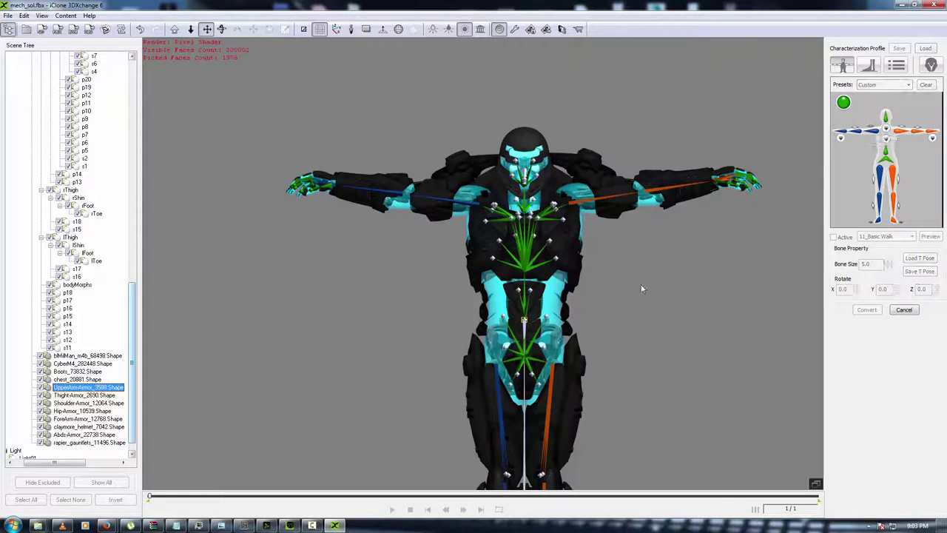
left_click(107, 388)
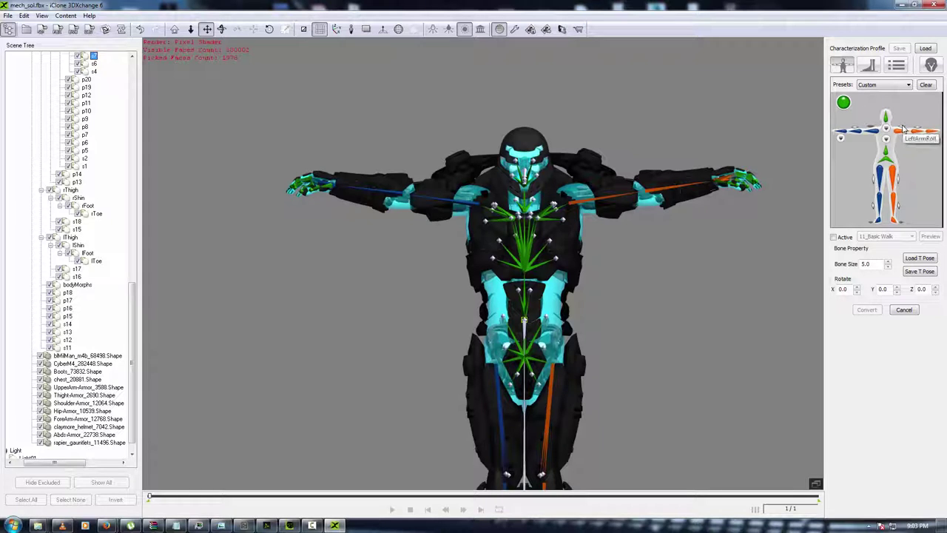
Reactivate the characterization and preview the 11_Basic Walk motion again to check the shoulder armour.
left_click(834, 237)
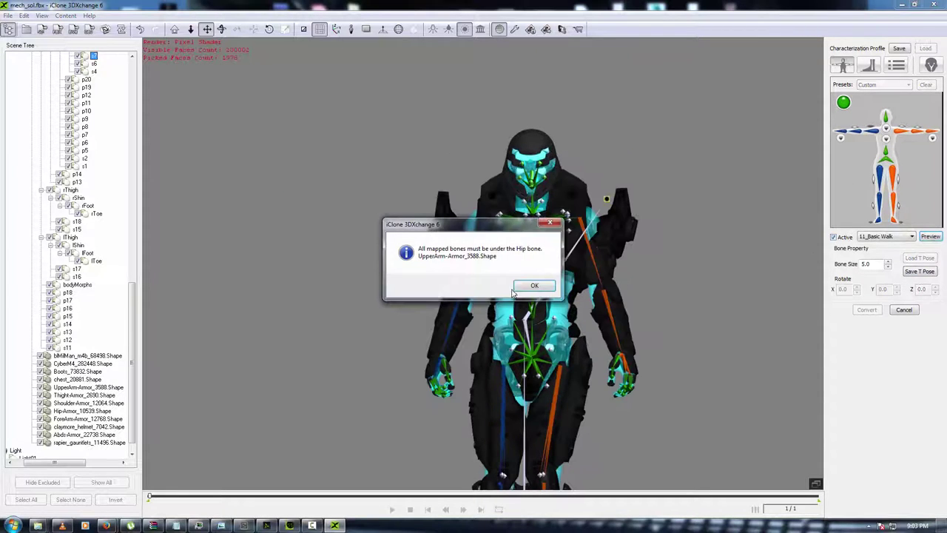
left_click(532, 285)
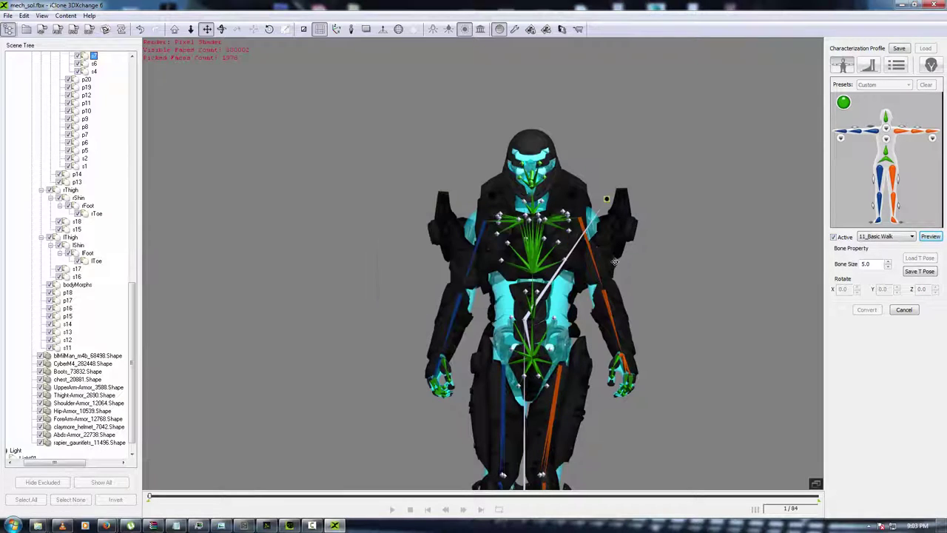
left_click(930, 237)
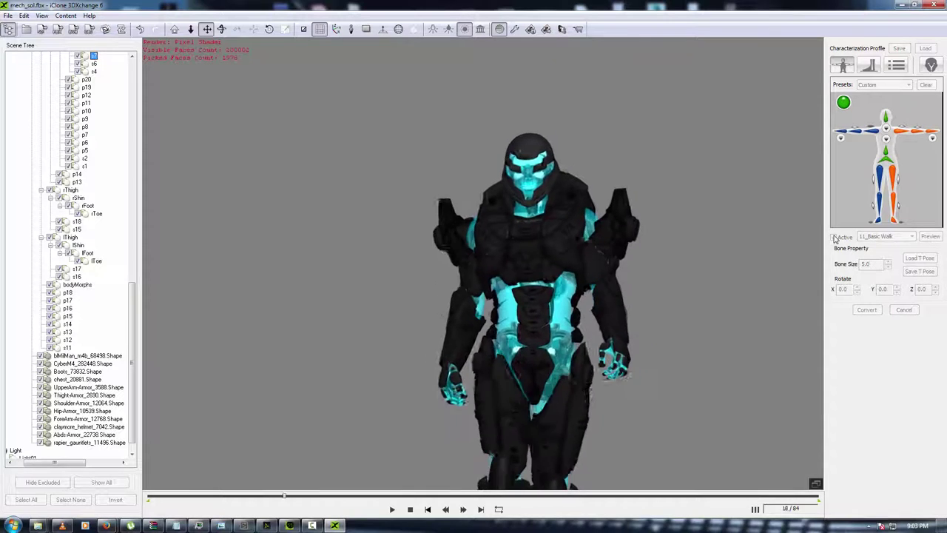
Stop the walk preview, deactivate the characterization, and cancel the character setup, discarding all its changes.
left_click(410, 509)
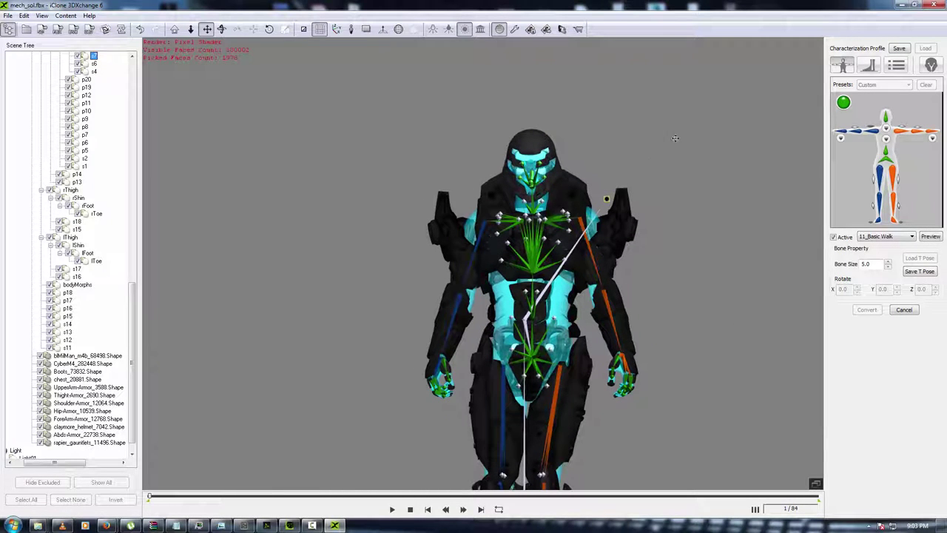
right_click_drag(676, 180, 429, 222)
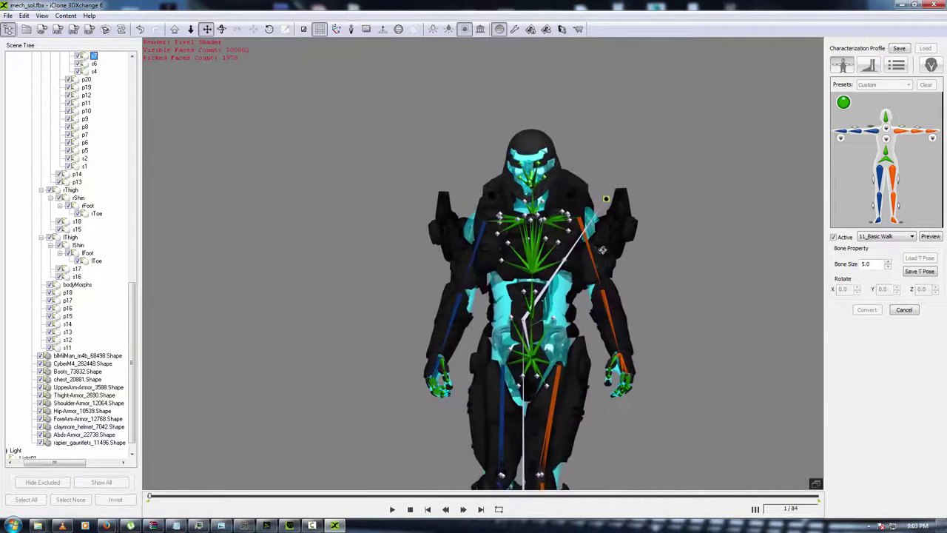
left_click(834, 237)
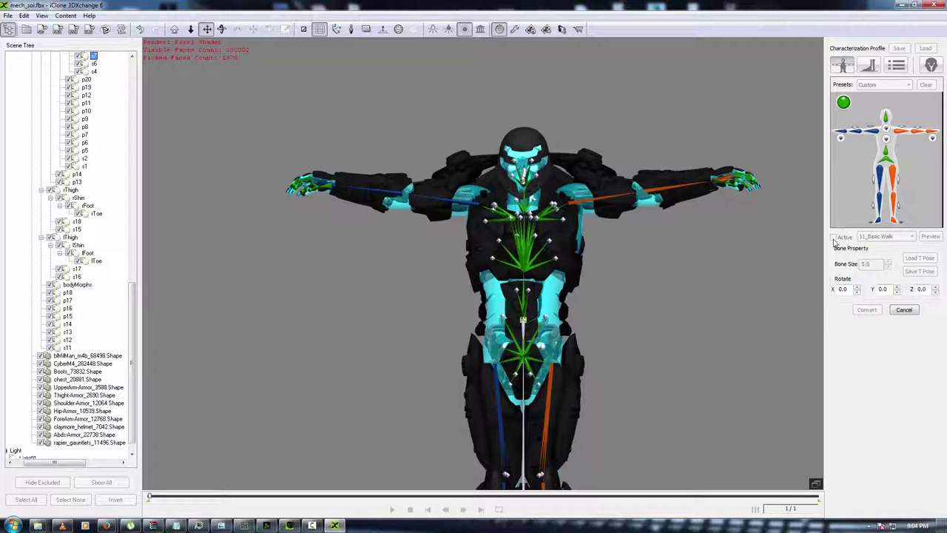
left_click(903, 310)
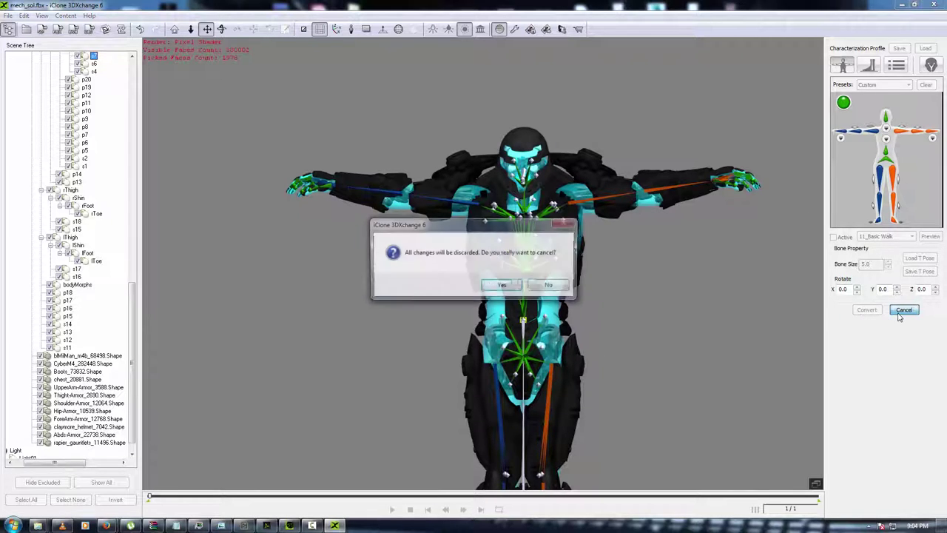
left_click(499, 291)
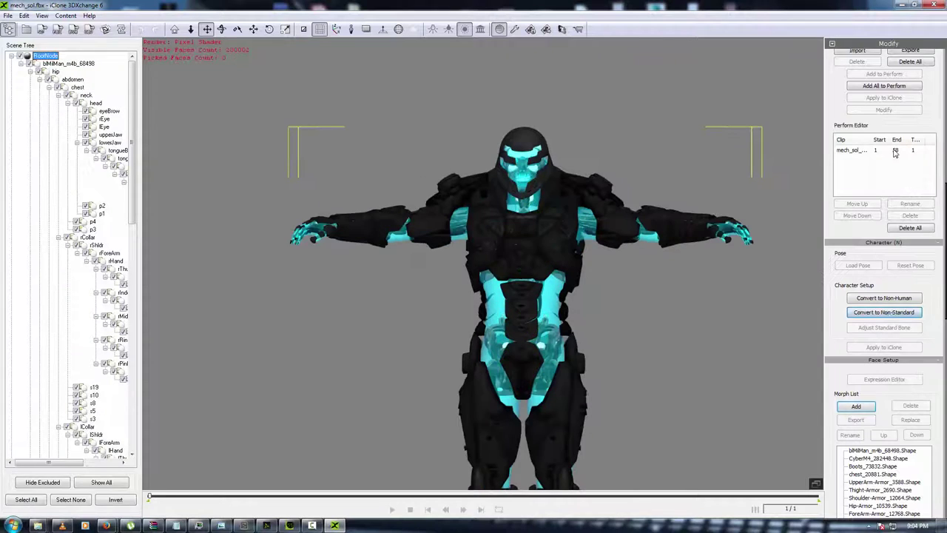
Convert the figure to non-standard again and apply the Daz4 Genesis bone mapping preset.
key("Return")
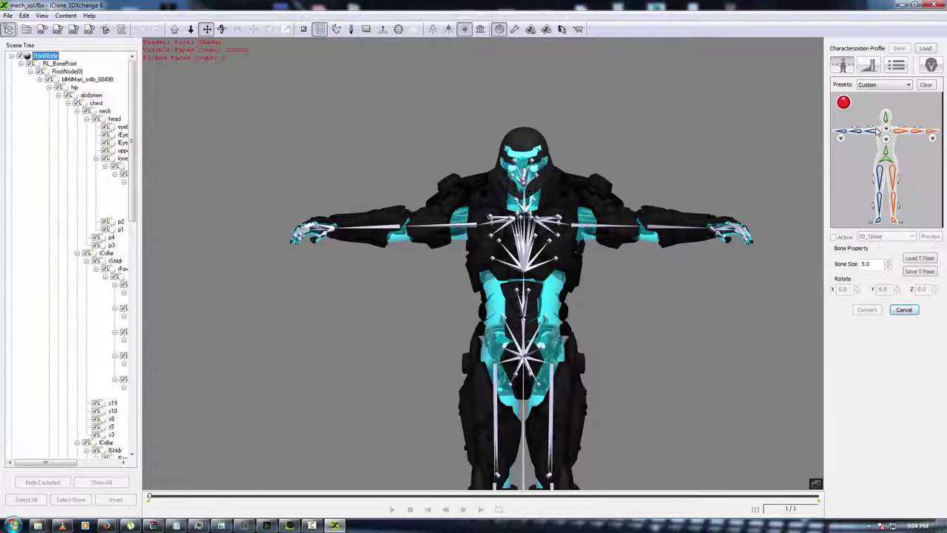
left_click(883, 85)
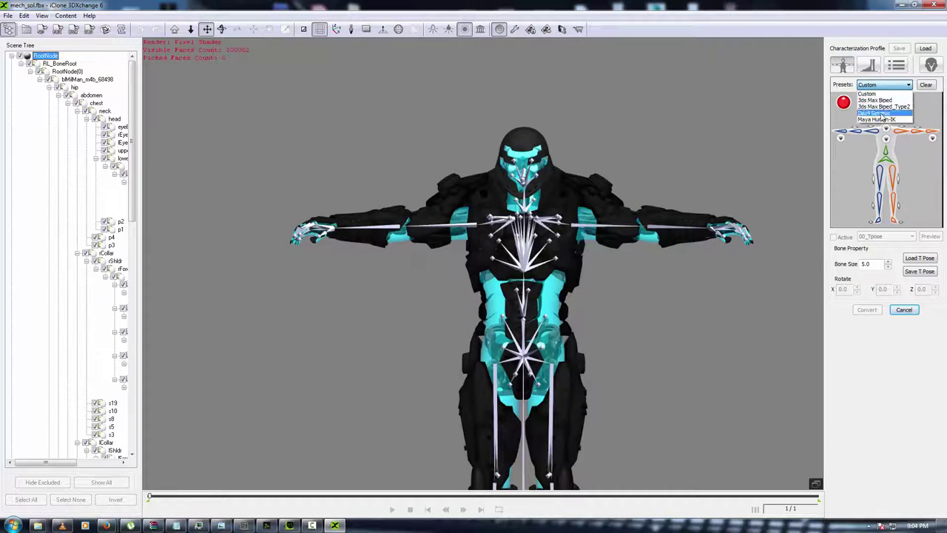
left_click(879, 109)
Move the spine mapping to the lowest slot of the spine chain and select the abdomen bone in the scene tree.
left_click(887, 148)
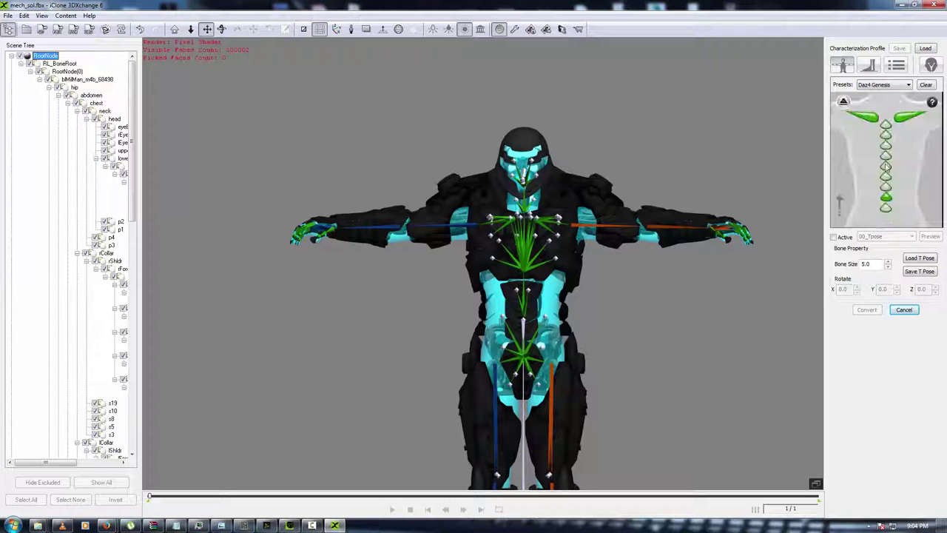
left_click(885, 213)
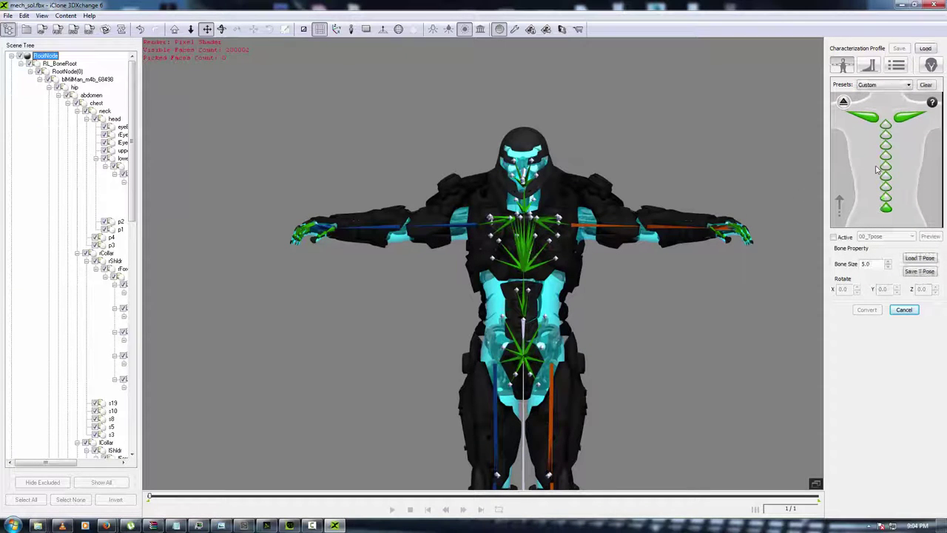
left_click(843, 102)
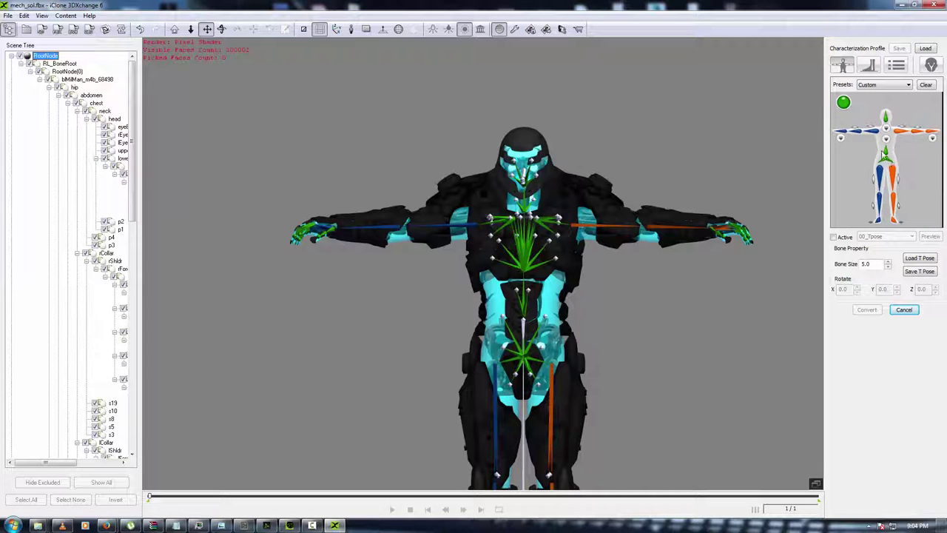
left_click(886, 152)
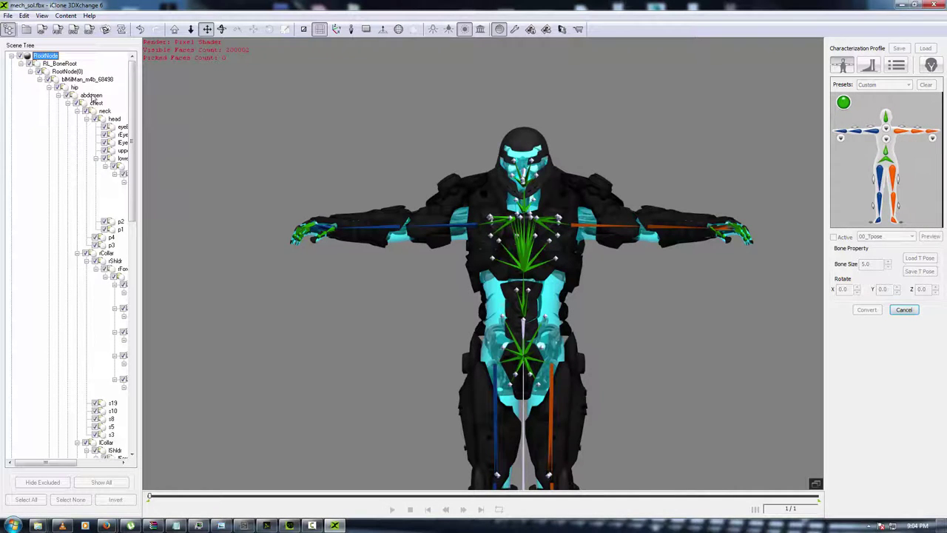
left_click(91, 96)
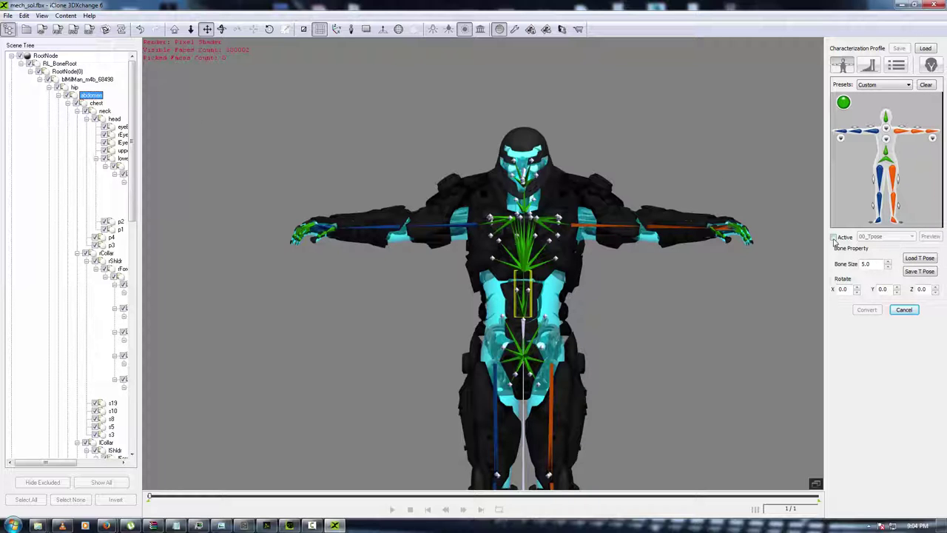
Load the figure's saved T-pose file from the user folder on the desktop.
left_click(920, 258)
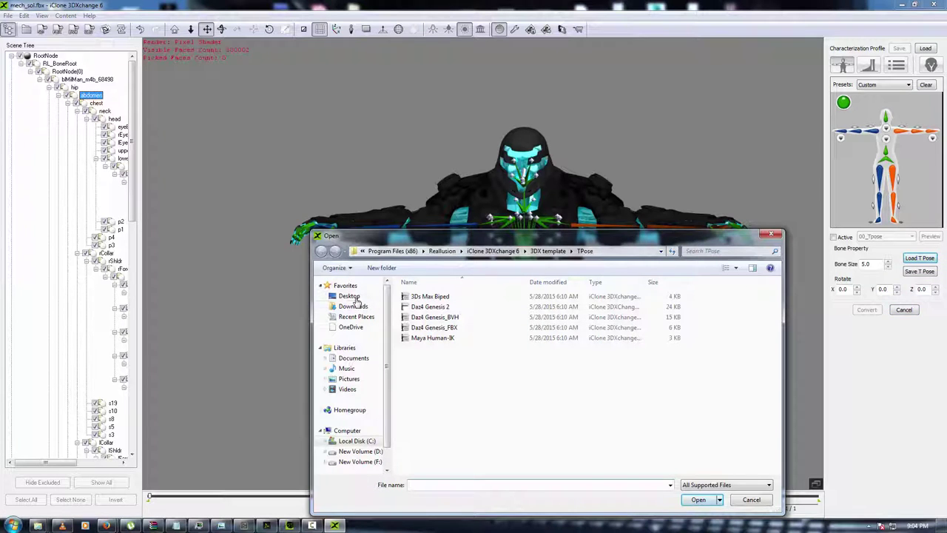
left_click(351, 297)
scroll(510, 385, "up", 3)
double_click(498, 423)
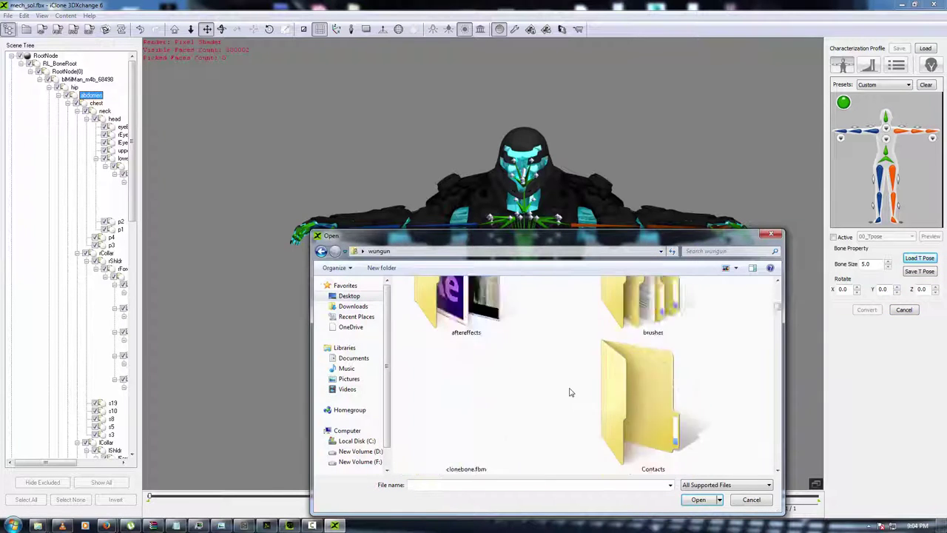
scroll(584, 392, "down", 5)
scroll(592, 400, "down", 8)
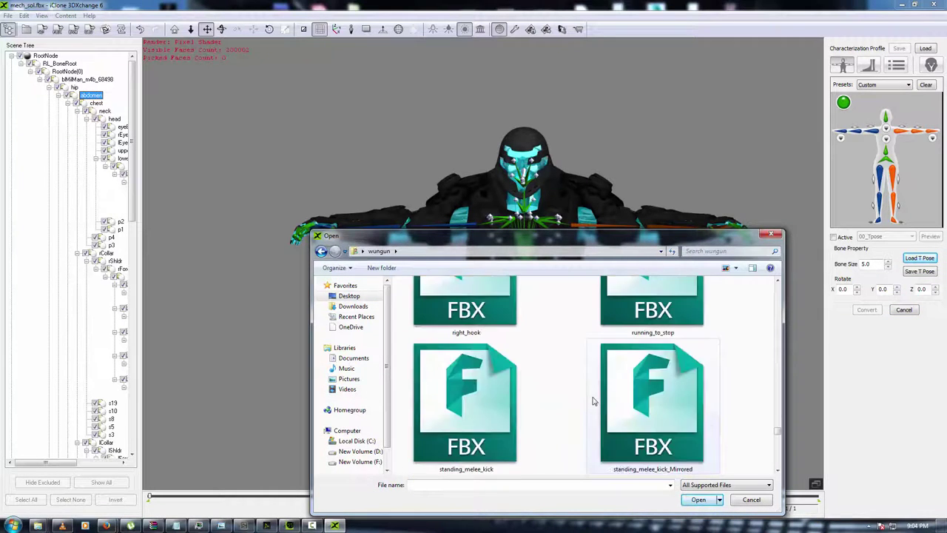
scroll(592, 400, "up", 5)
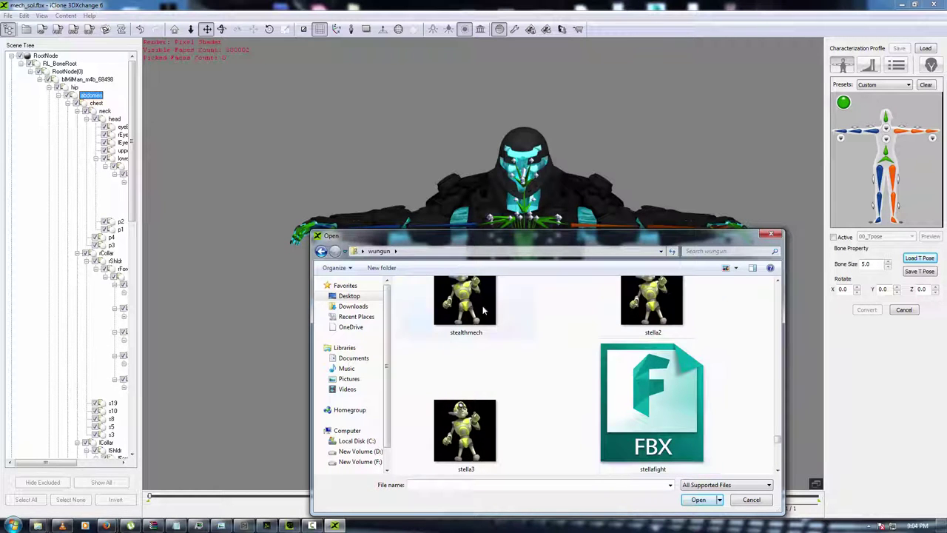
double_click(643, 396)
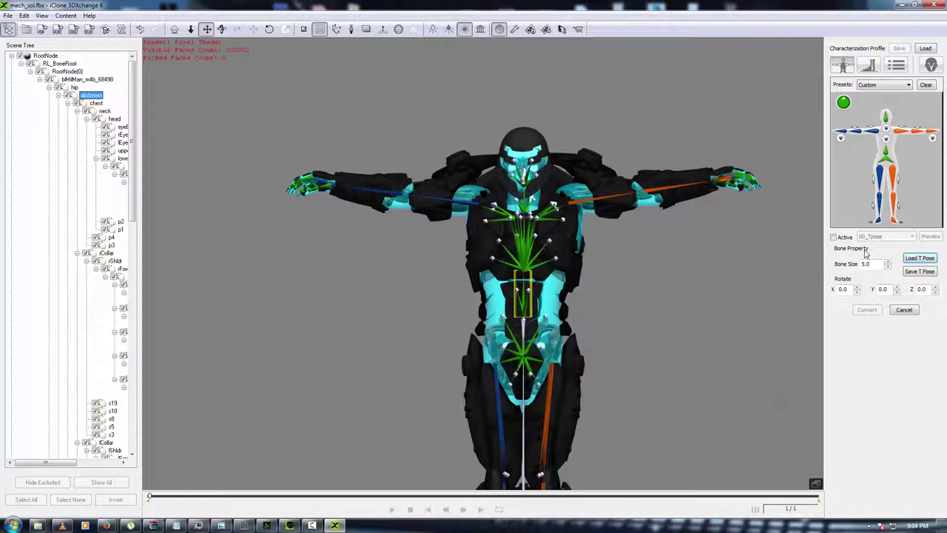
Activate the characterization, preview the 11_Basic Walk motion on the full figure, and stop the playback.
left_click(833, 238)
scroll(729, 324, "down", 2)
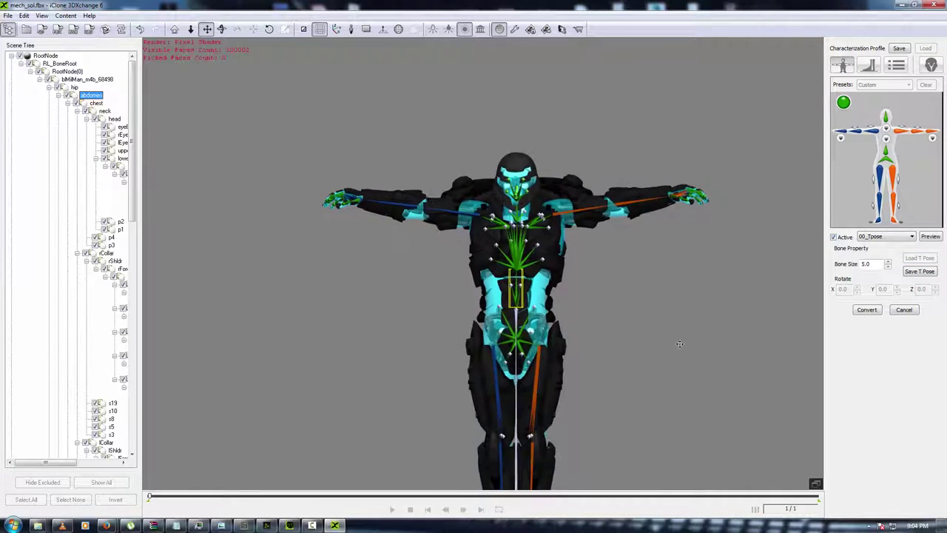
left_click_drag(680, 344, 720, 274)
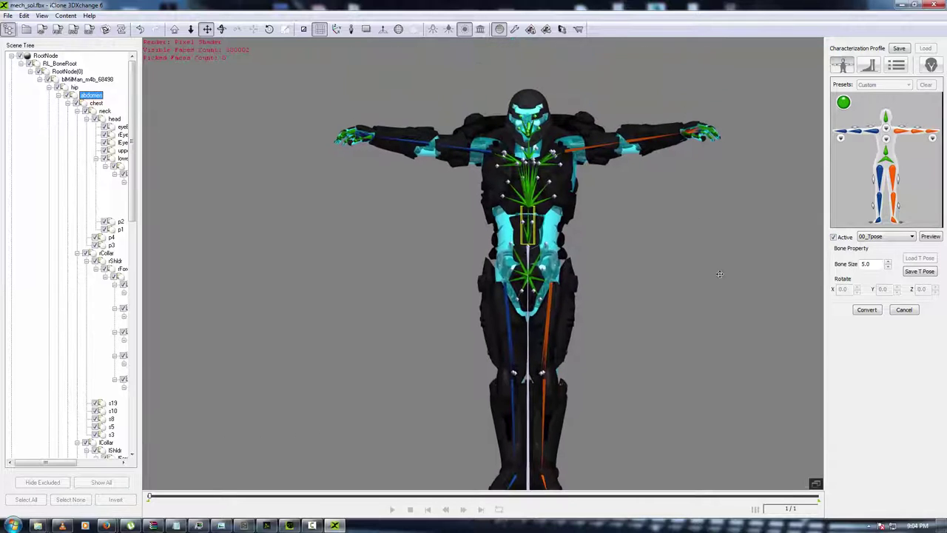
left_click(886, 236)
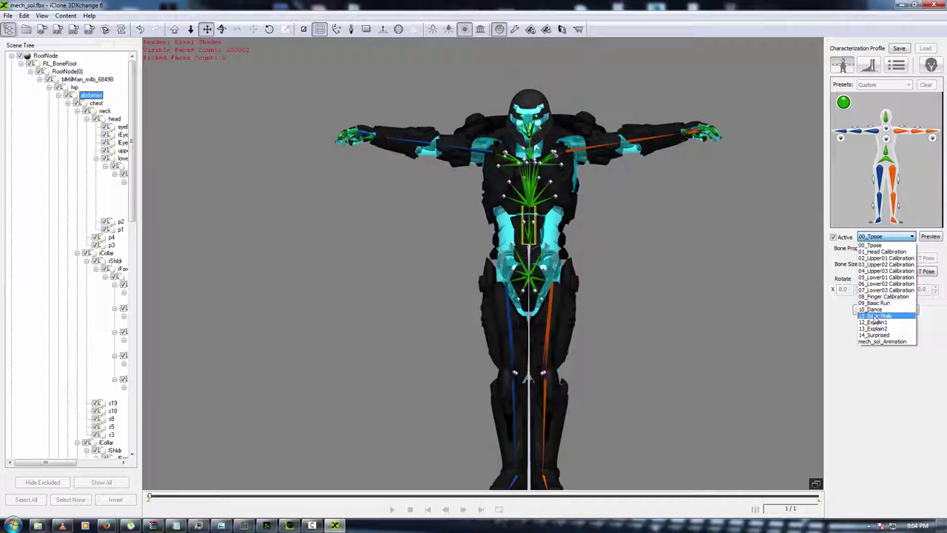
left_click(879, 315)
left_click(930, 236)
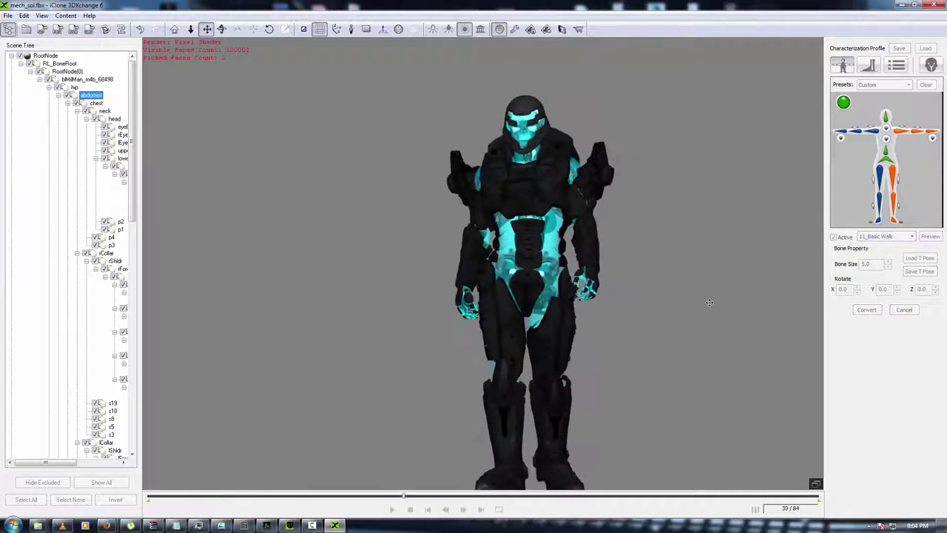
left_click_drag(672, 327, 705, 258)
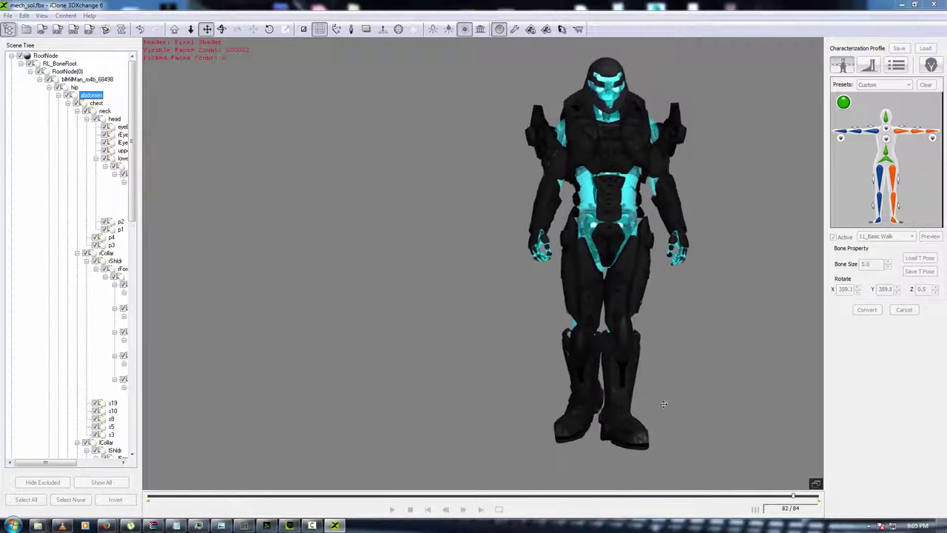
left_click(413, 510)
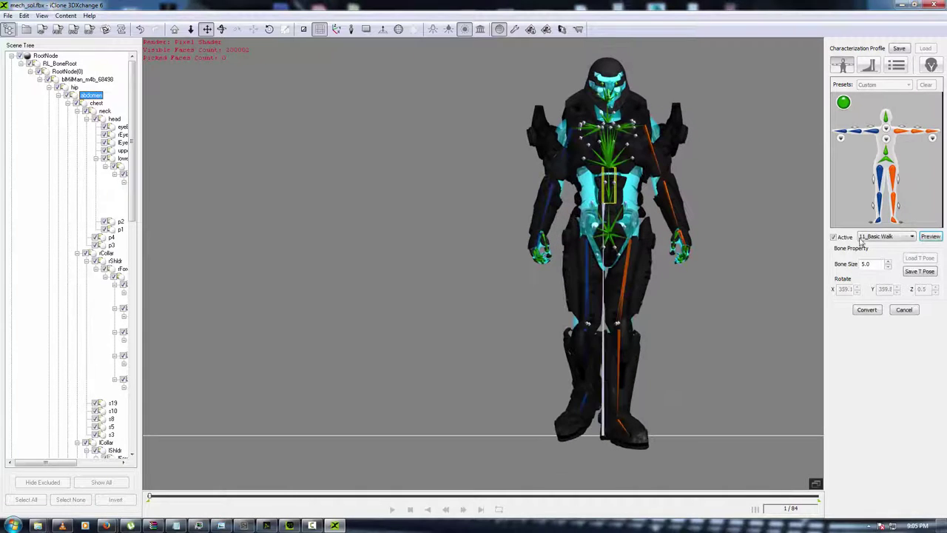
Set the feet offset spacing to 2.15 and check it with a preview of the 11_Basic Walk motion.
left_click(895, 68)
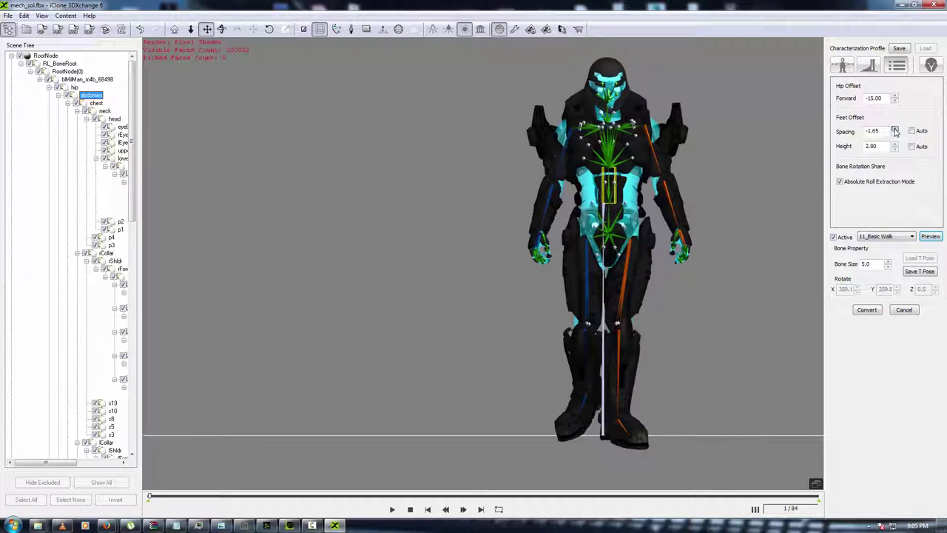
left_click_drag(896, 129, 891, 47)
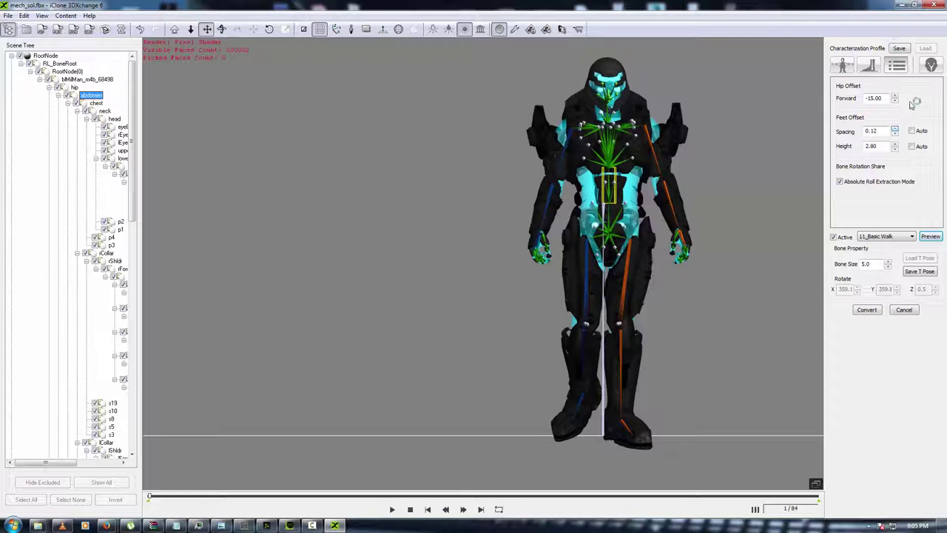
left_click_drag(895, 130, 899, 29)
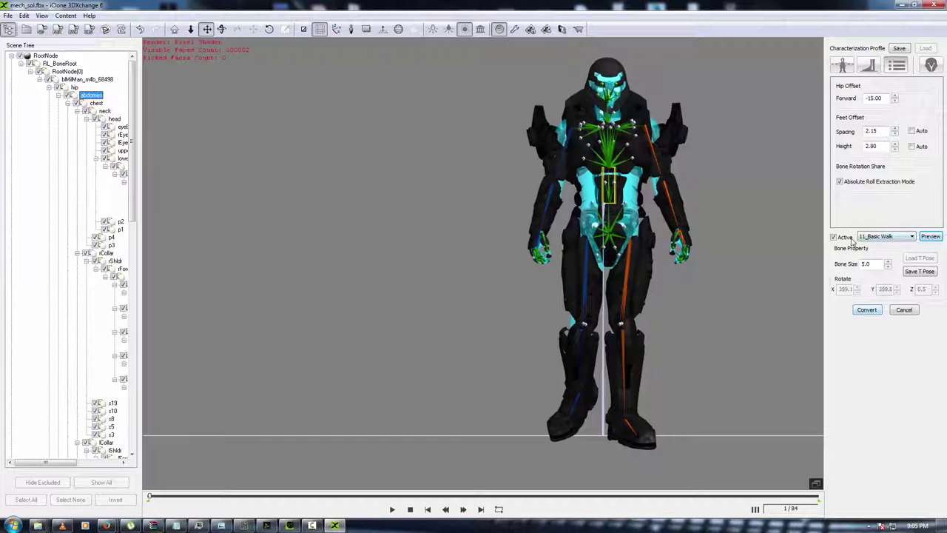
left_click(931, 237)
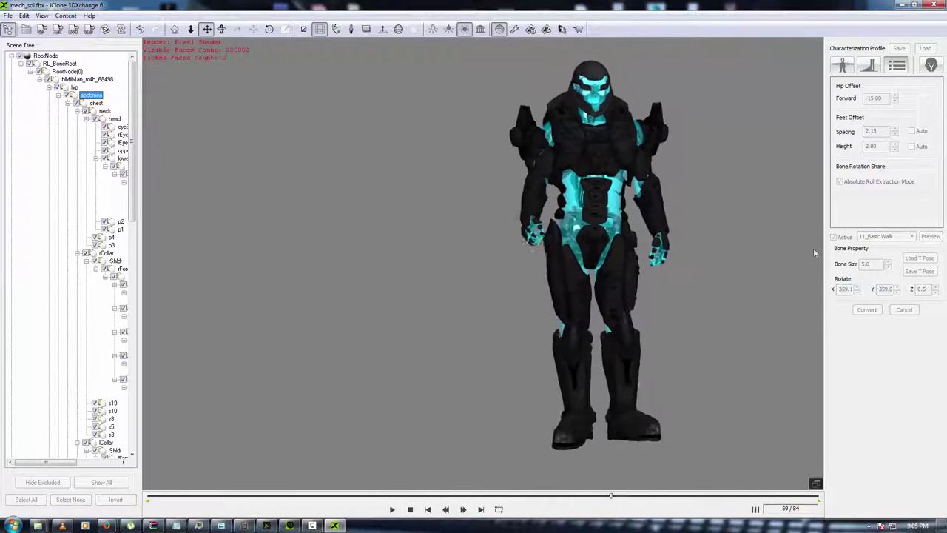
left_click(411, 510)
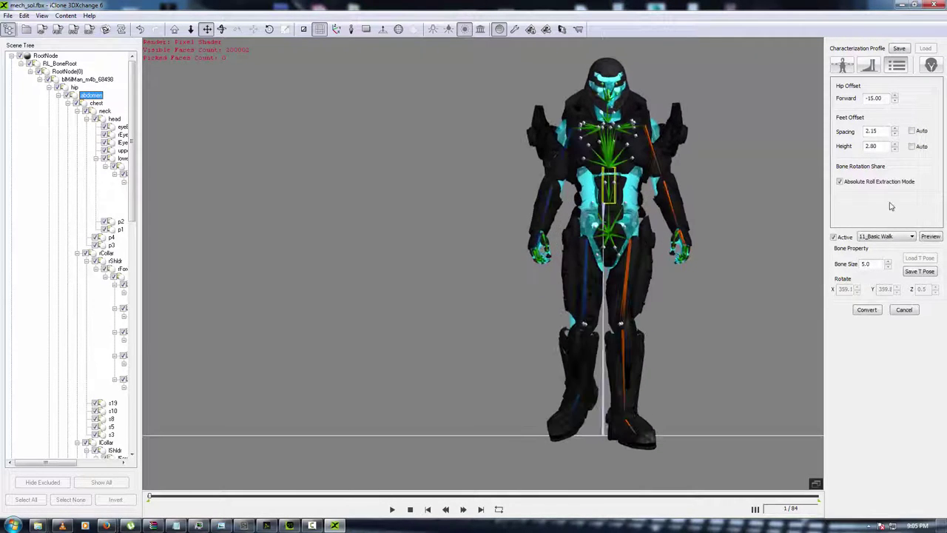
Deactivate the characterization and rotate the rFoot and lFoot bones about the vertical axis so both feet point straight forward.
left_click(834, 237)
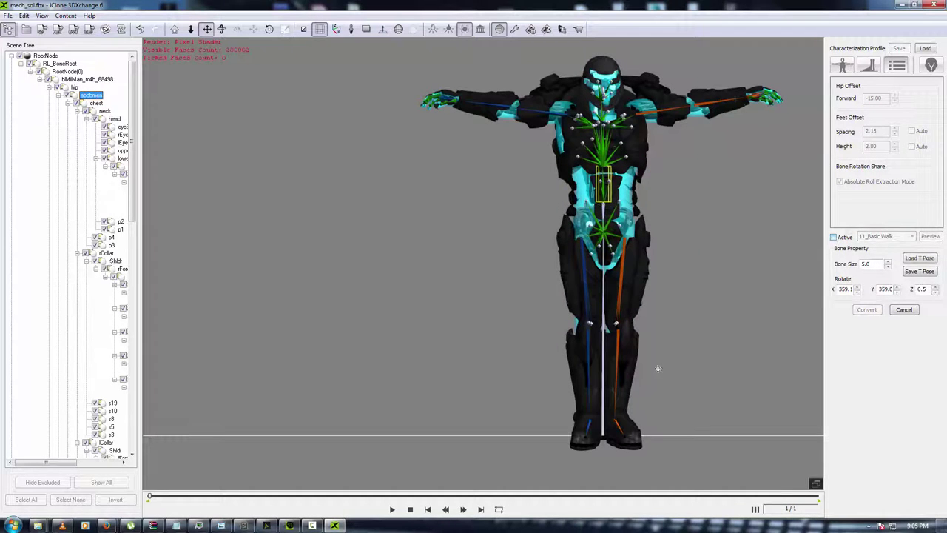
left_click(589, 423)
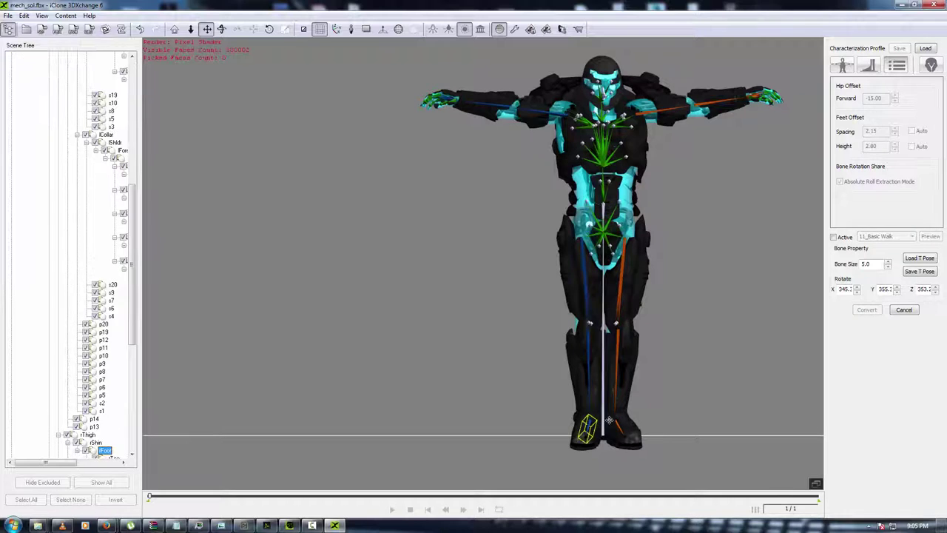
middle_click_drag(634, 252, 649, 304)
scroll(652, 307, "up", 1)
scroll(652, 306, "up", 1)
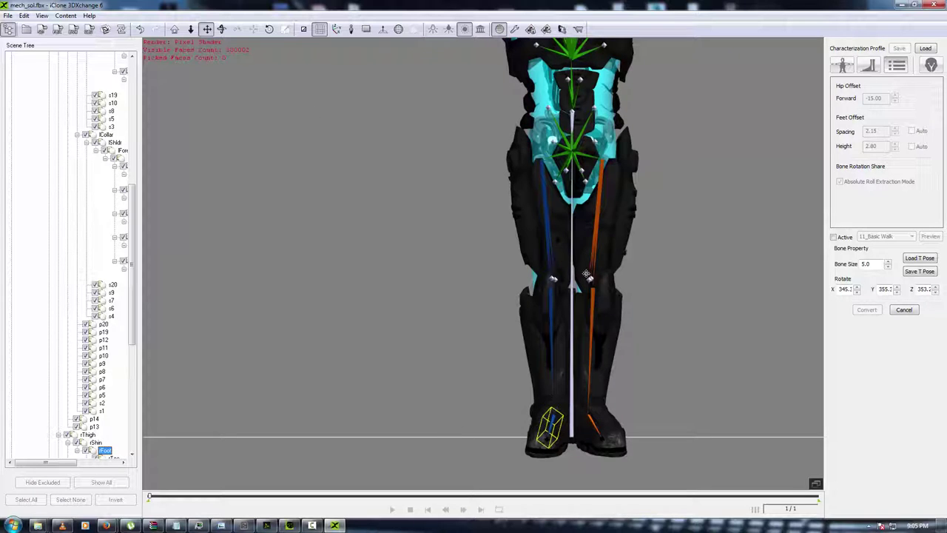
left_click(269, 29)
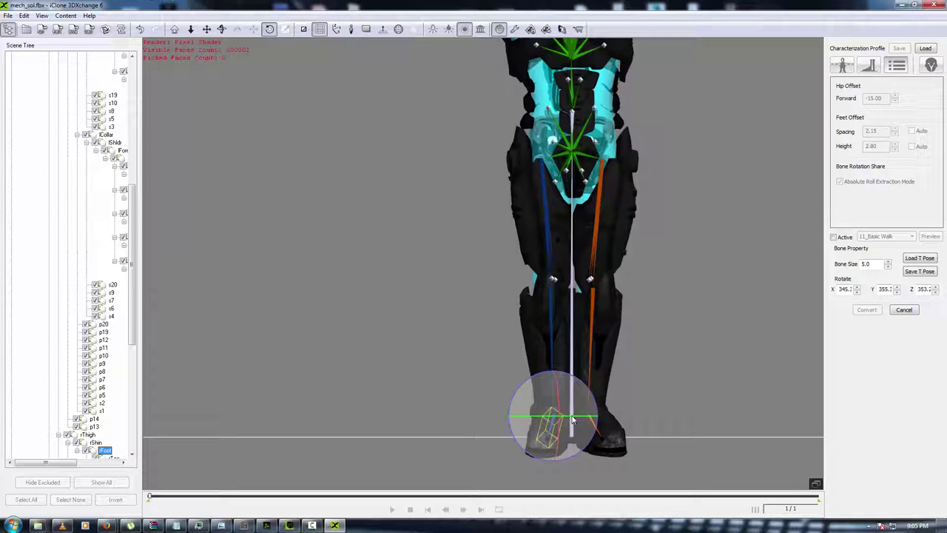
left_click_drag(572, 417, 611, 416)
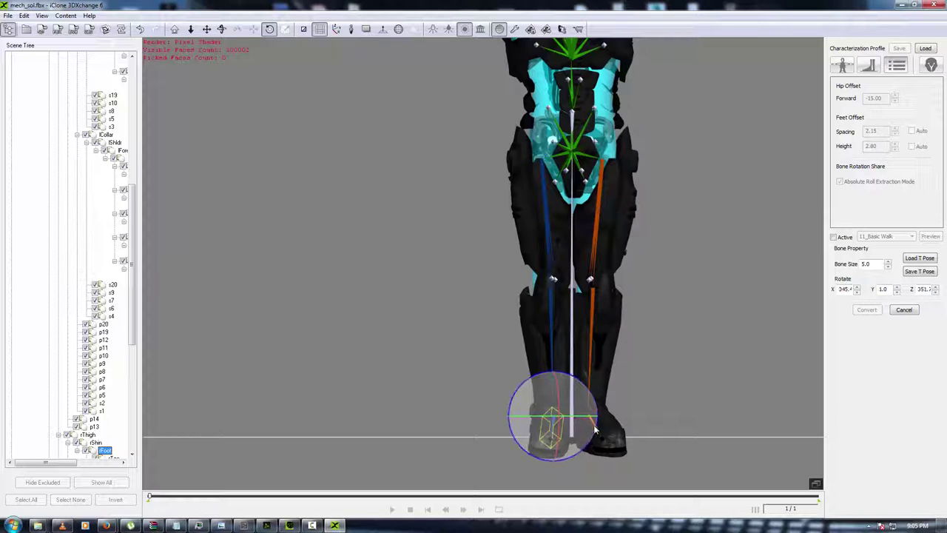
left_click(596, 429)
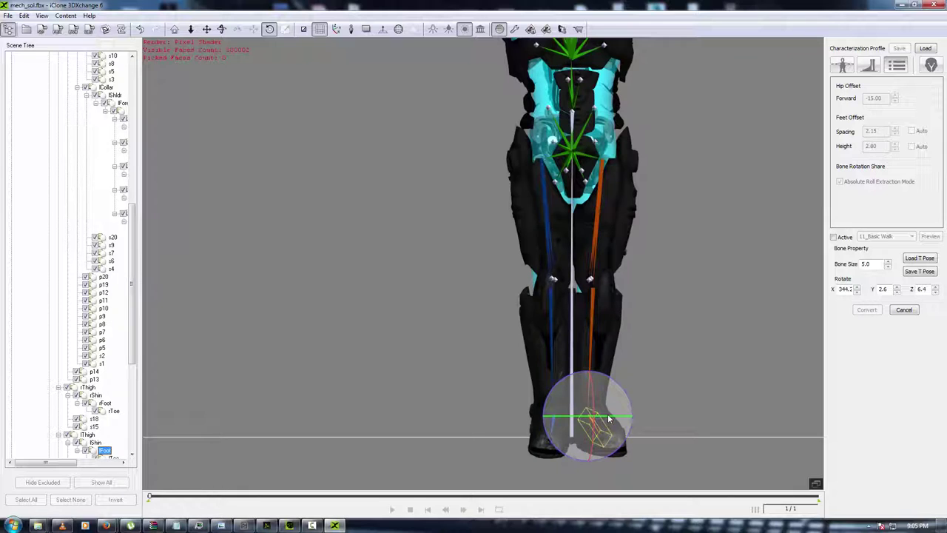
left_click_drag(608, 420, 597, 421)
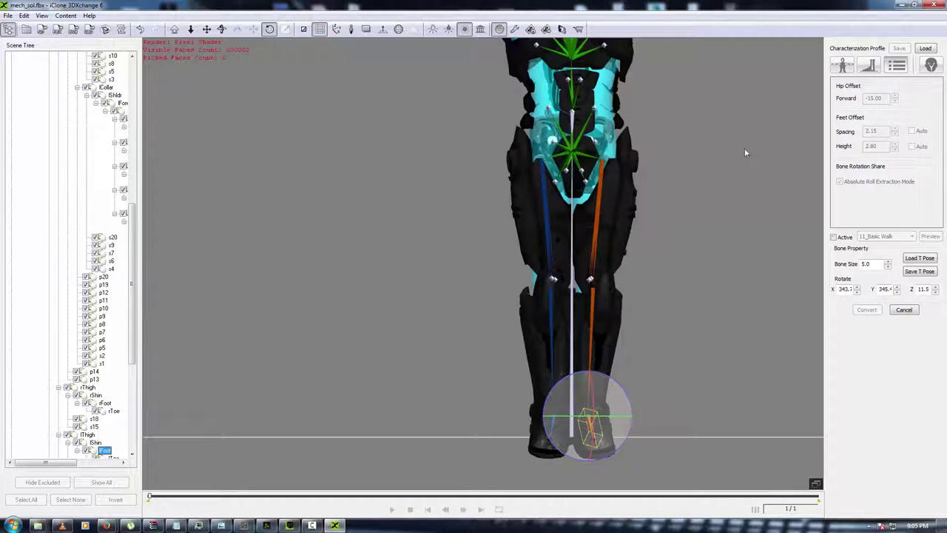
Activate the characterization, preview the 11_Basic Walk motion with the straightened feet, and stop the playback.
left_click(834, 236)
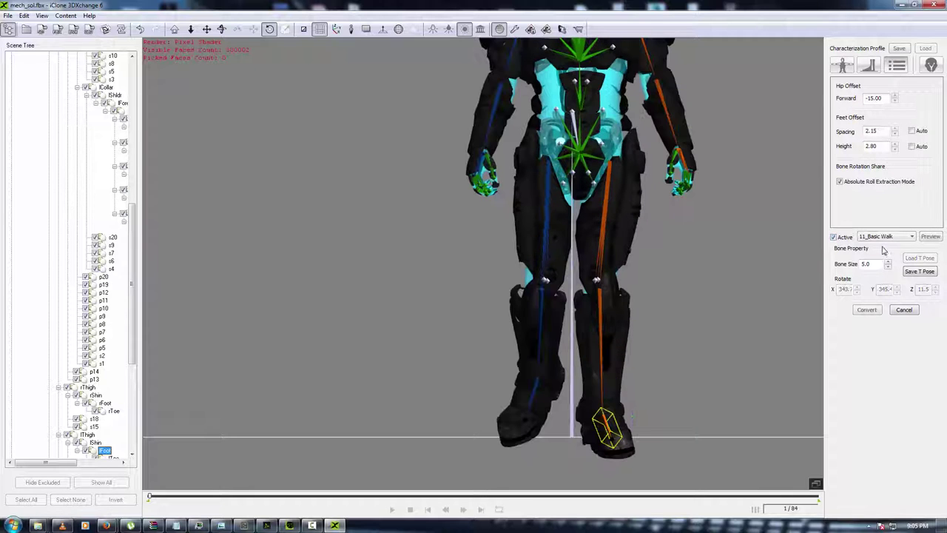
left_click(930, 237)
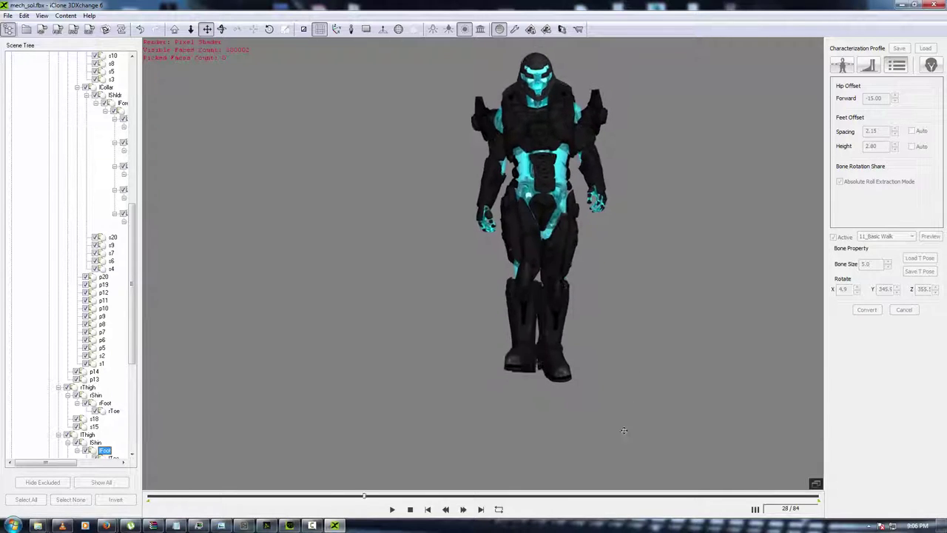
left_click(412, 511)
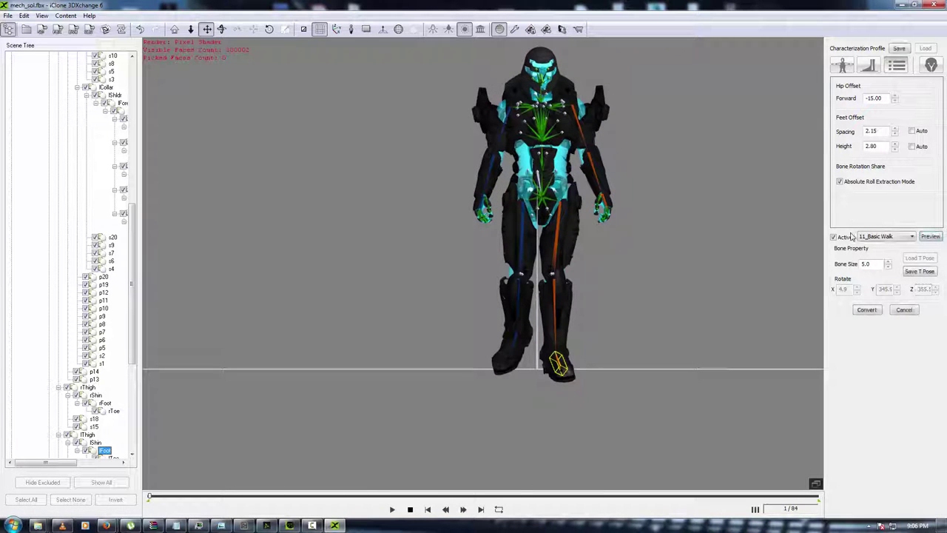
Convert the characterized figure to a non-standard character and inspect the converted result from an angled view.
left_click(867, 311)
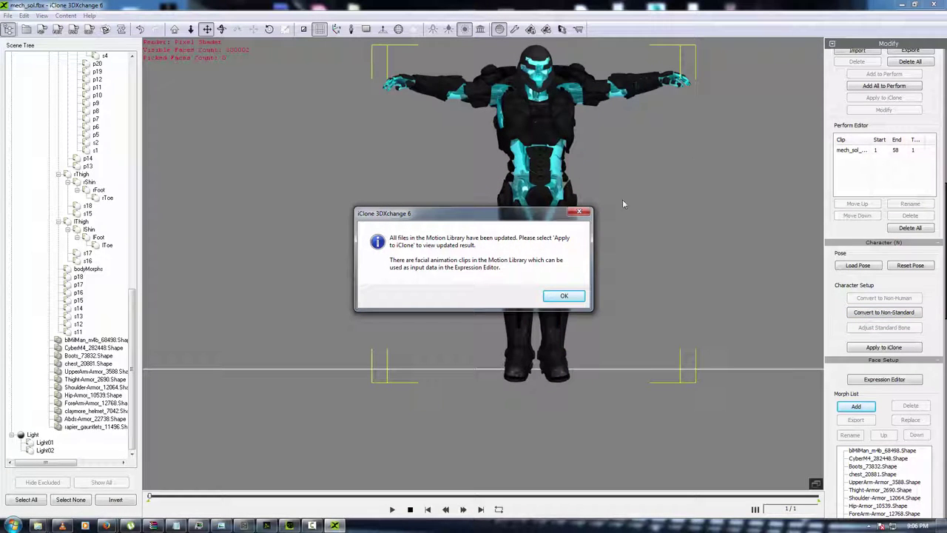
left_click(564, 297)
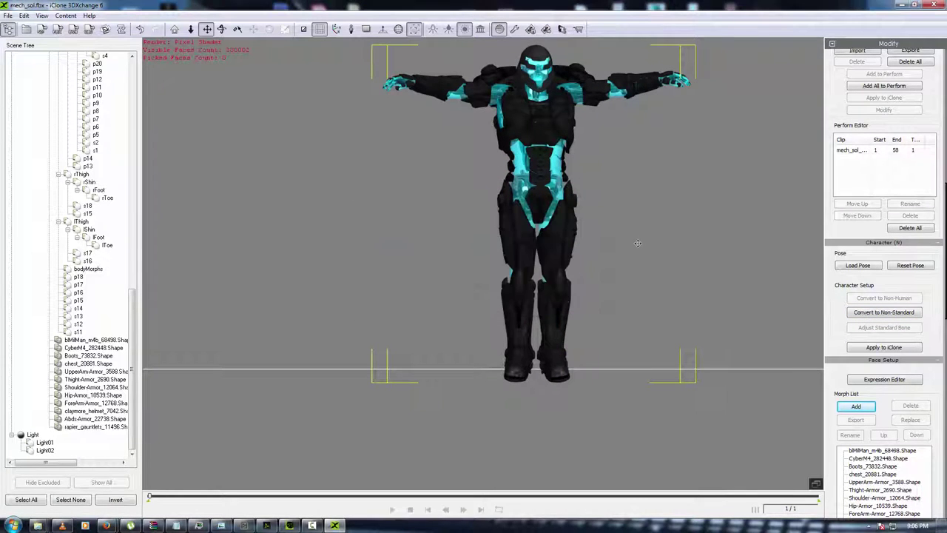
right_click_drag(638, 244, 447, 224)
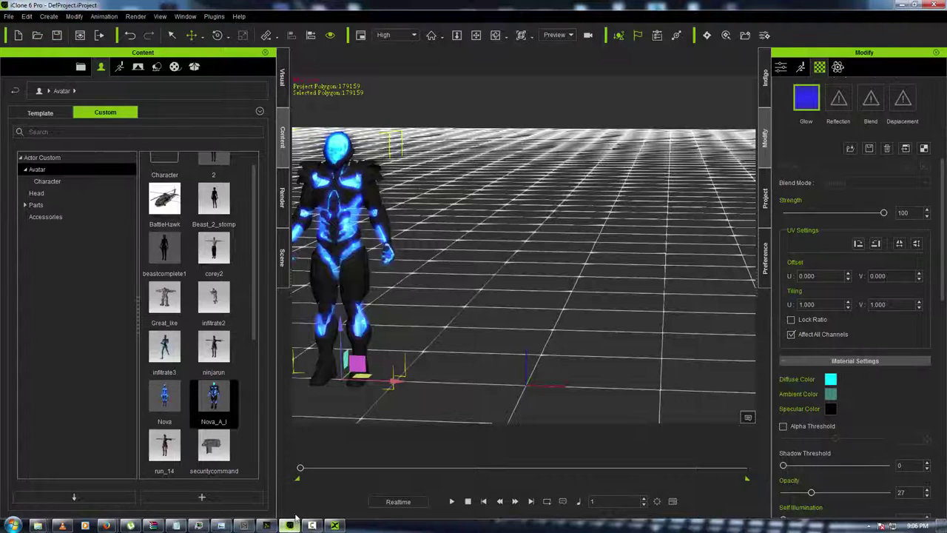
left_click(459, 289)
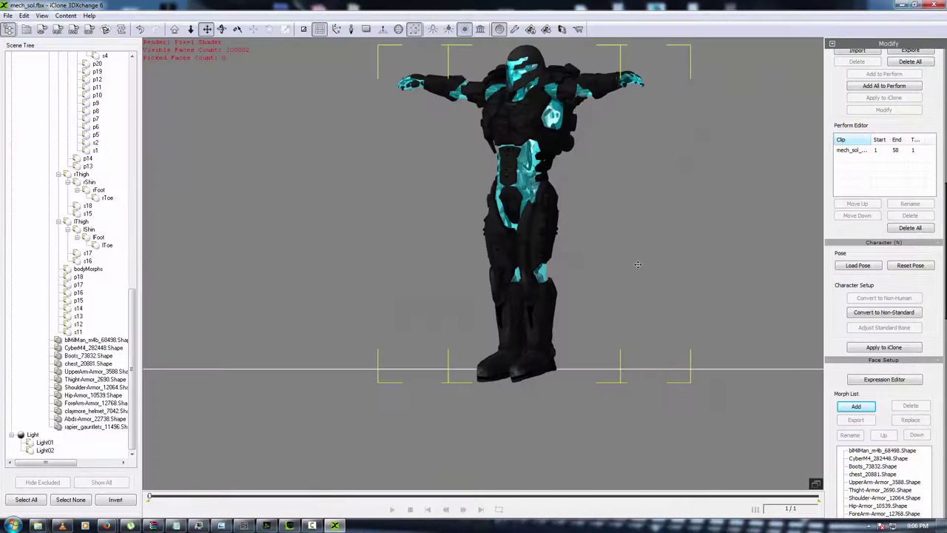
right_click_drag(638, 264, 669, 257)
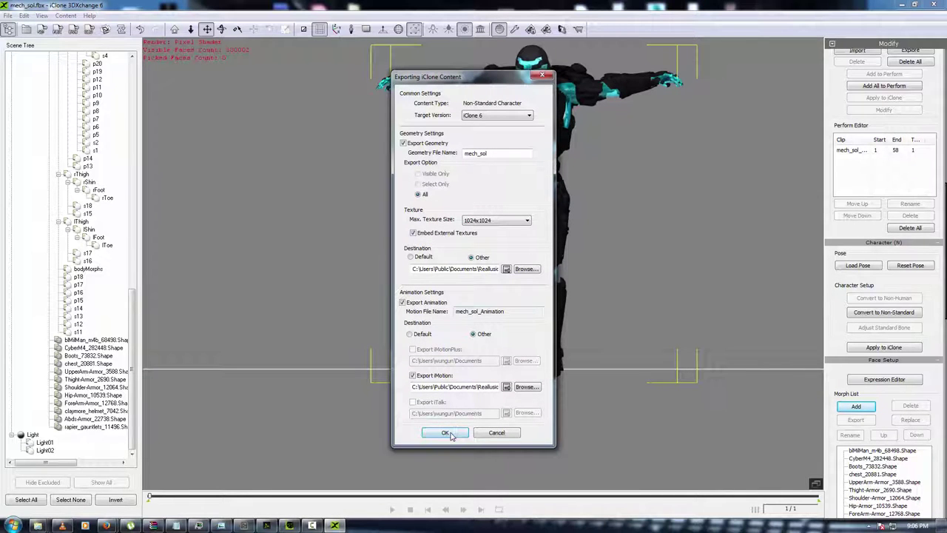
Export the non-standard character for iClone 6 as Nova_A_I_2, keeping the existing Nova_a_i avatar instead of replacing it.
left_click_drag(492, 151, 453, 152)
key("BackSpace")
type("Nova_a_i")
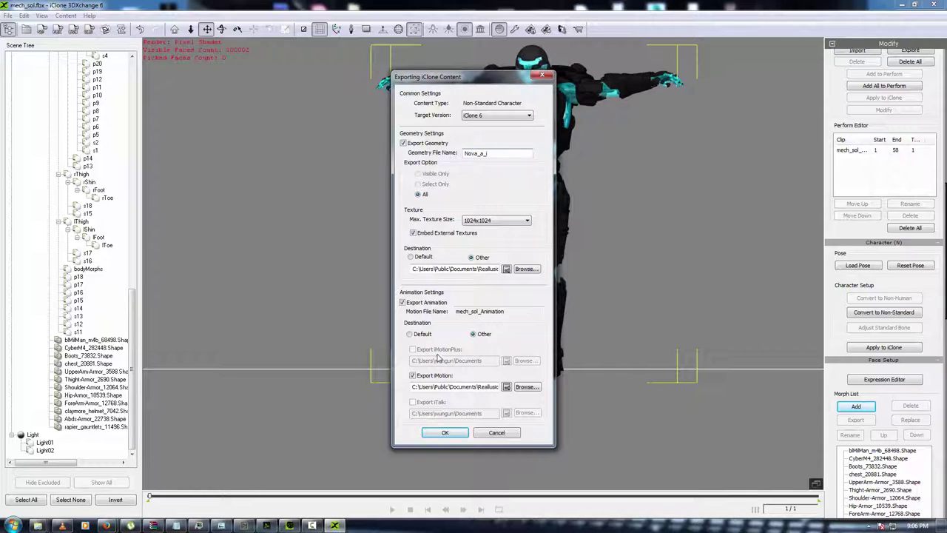
left_click(444, 432)
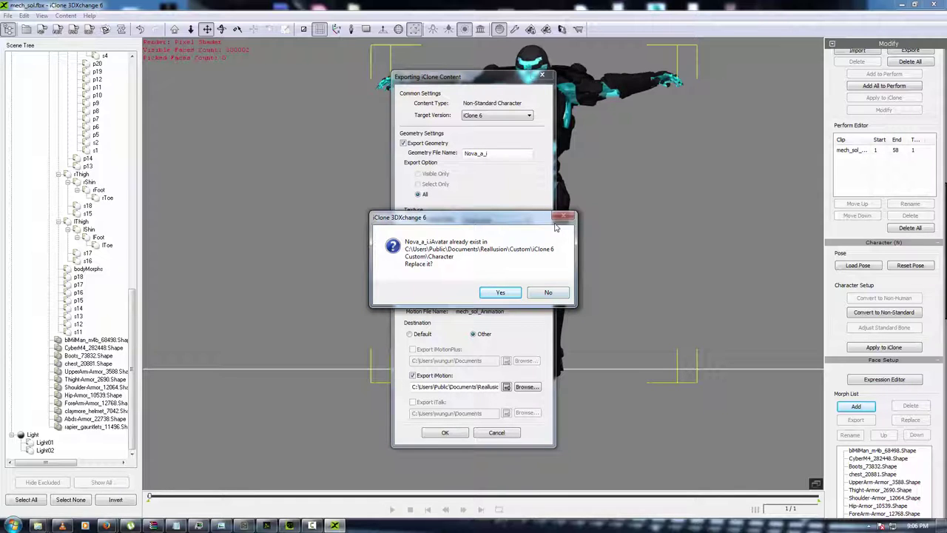
left_click(550, 293)
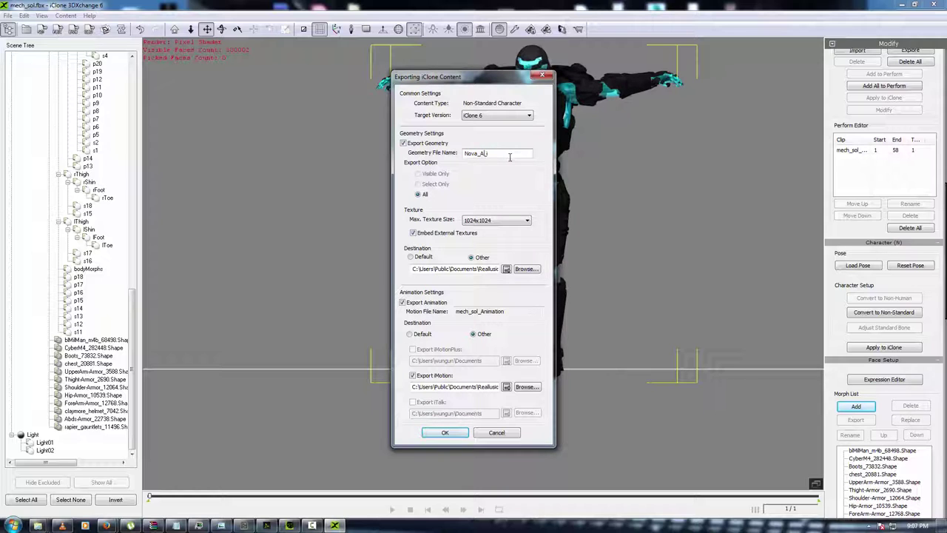
key("BackSpace")
left_click(438, 435)
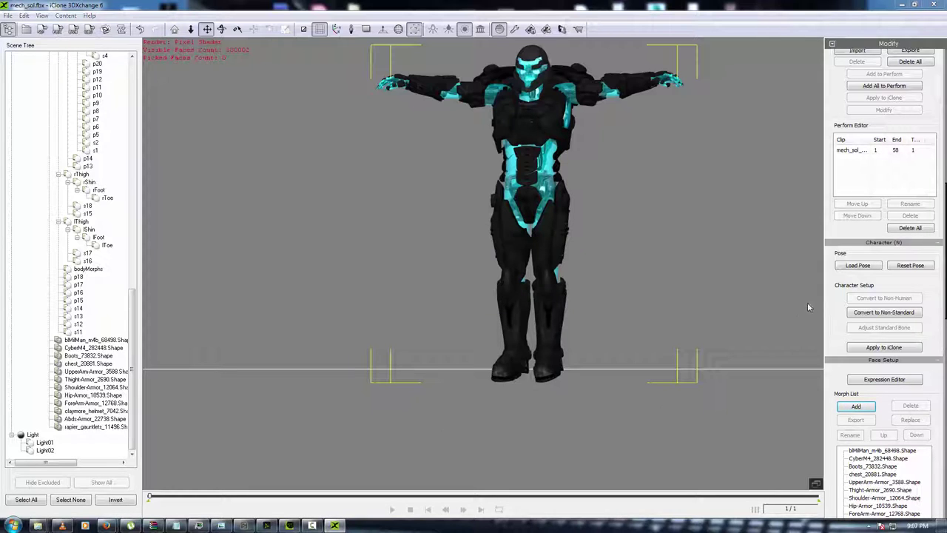
left_click(511, 287)
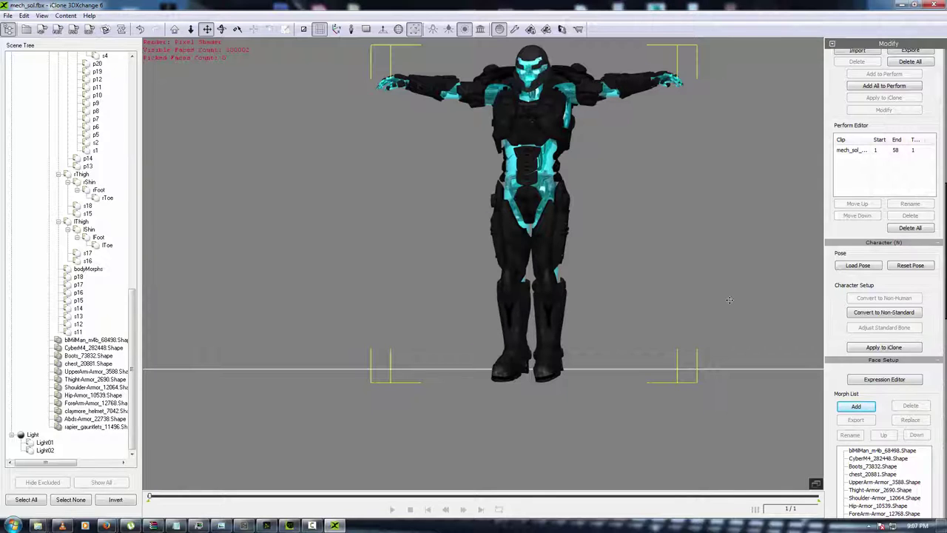
Apply the converted character to iClone, then switch to the iClone window and maximize it.
middle_click_drag(716, 315, 641, 342)
right_click_drag(641, 344, 676, 347)
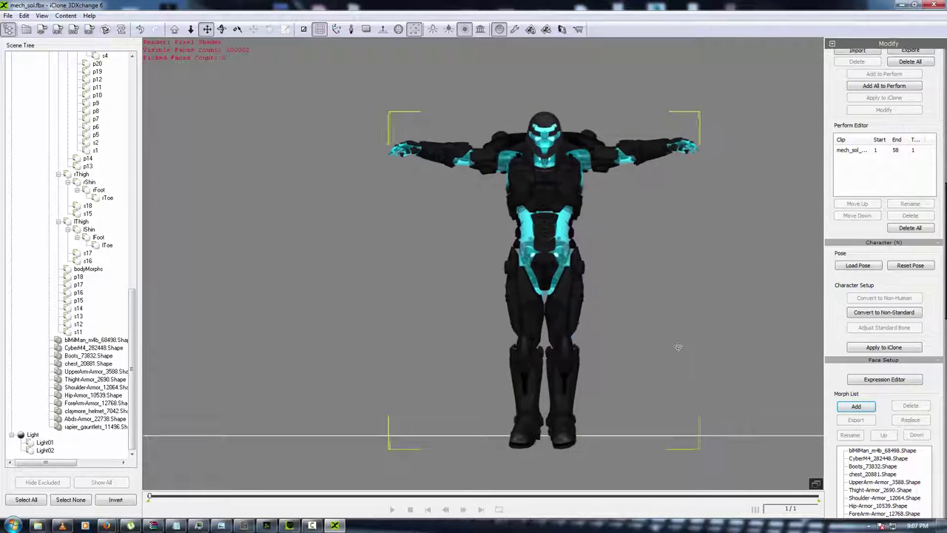
left_click(888, 347)
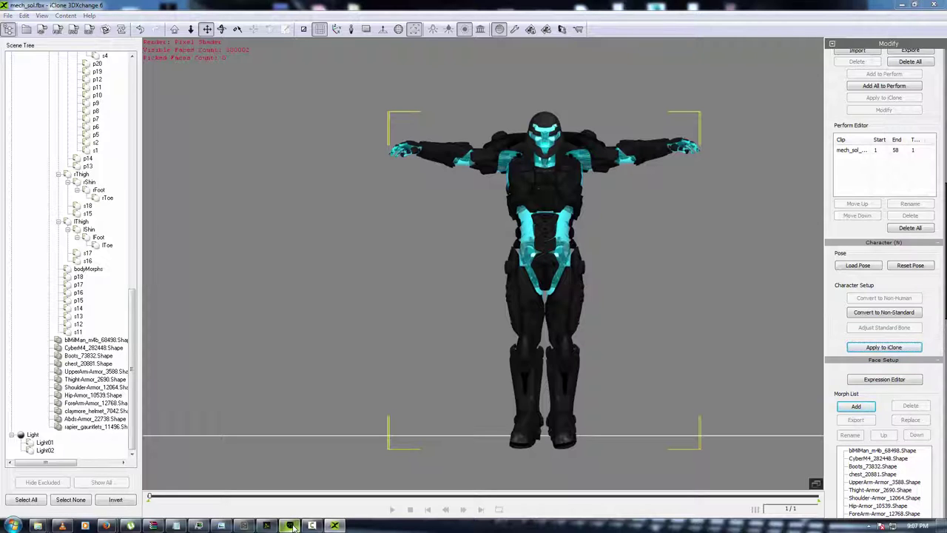
left_click(902, 5)
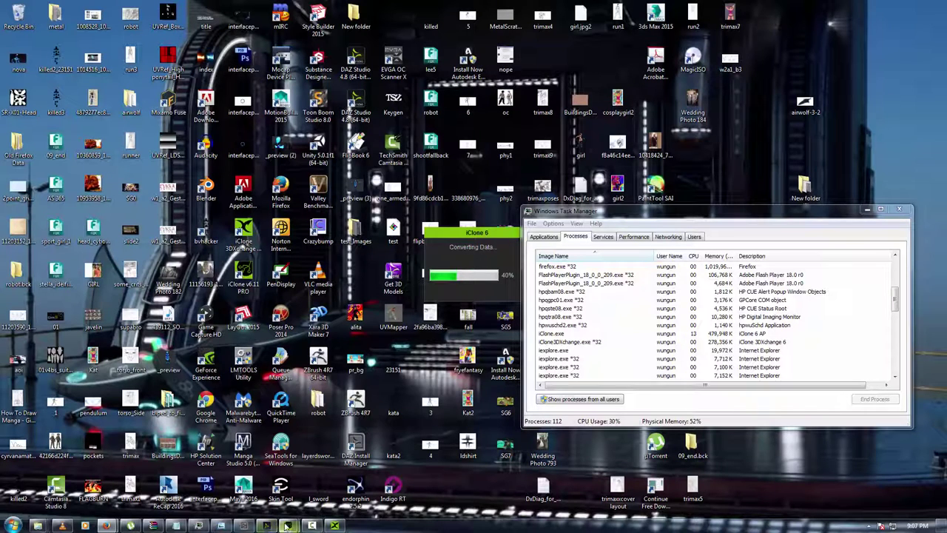
mouse_move(287, 525)
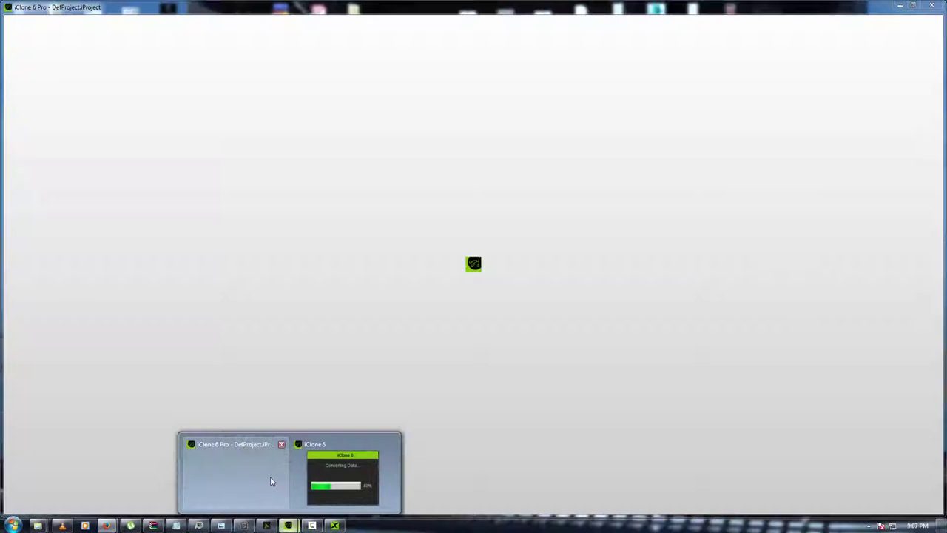
left_click(270, 481)
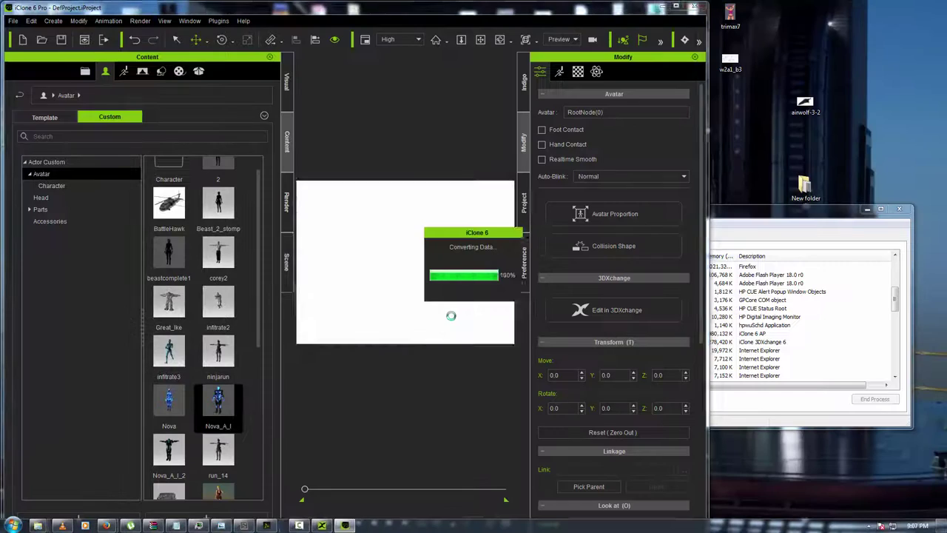
double_click(594, 10)
Compare the new armoured character with the blue glowing figure beside it from several distances and angles.
scroll(615, 211, "up", 4)
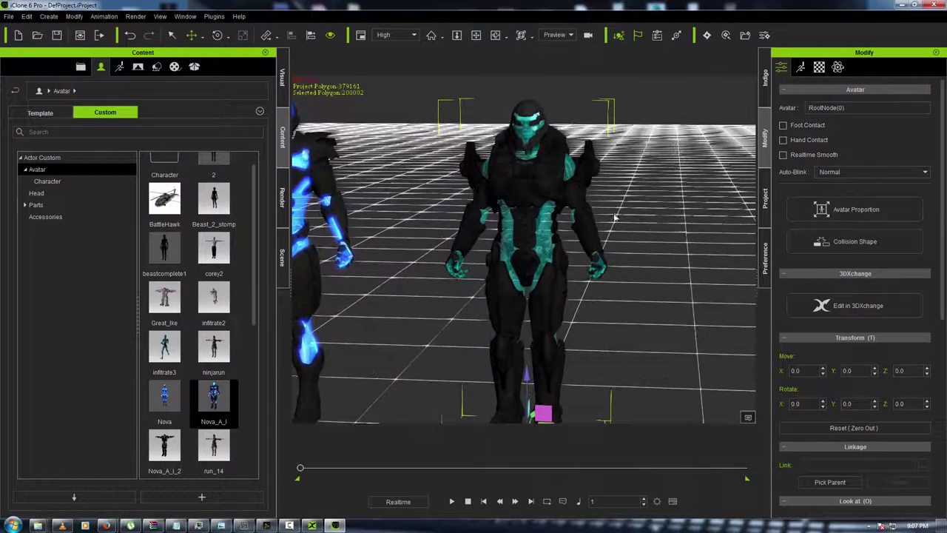
scroll(589, 237, "down", 1)
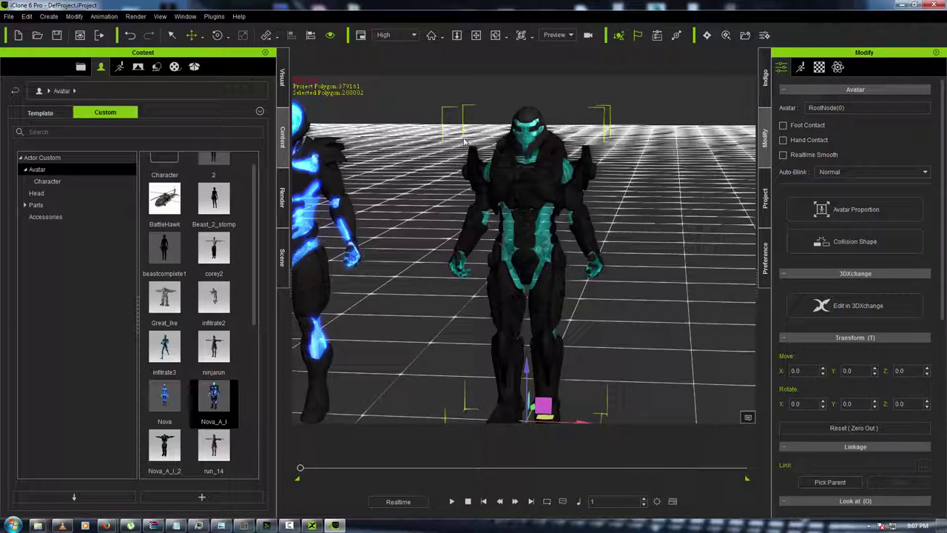
middle_click_drag(489, 164, 633, 153)
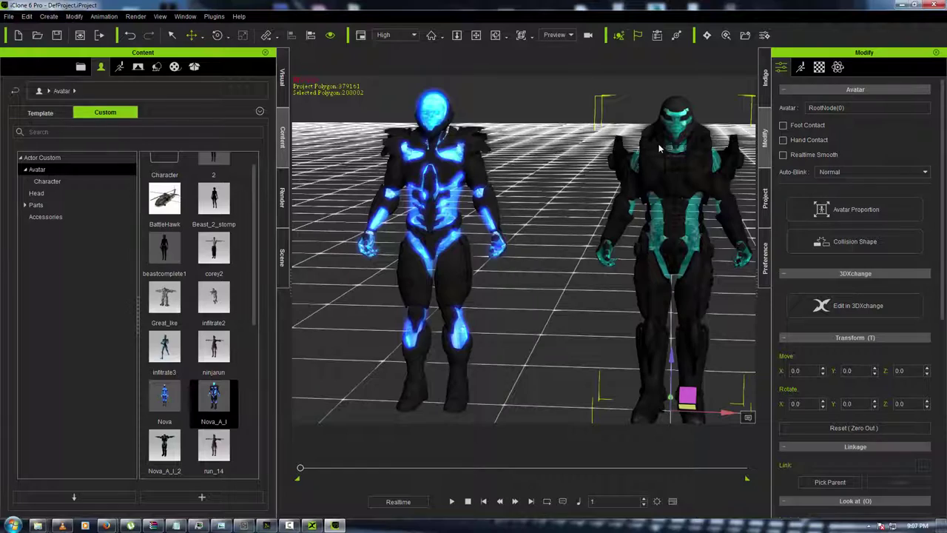
right_click_drag(703, 146, 525, 232)
middle_click_drag(525, 232, 570, 183)
scroll(589, 209, "up", 3)
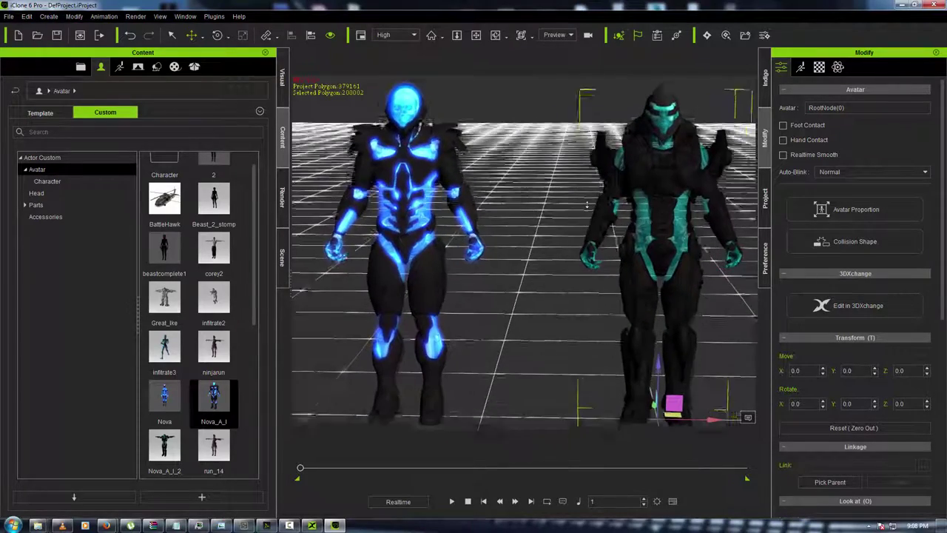
scroll(589, 209, "down", 5)
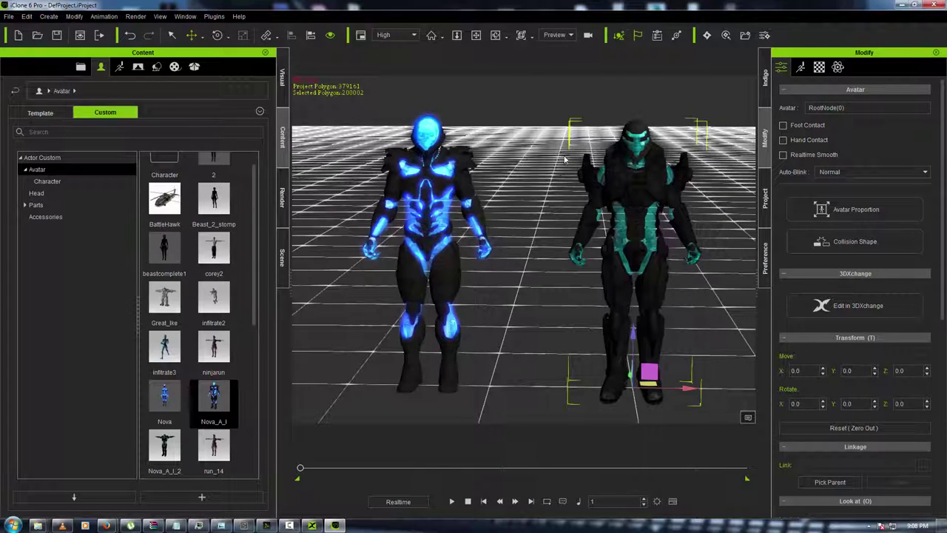
scroll(571, 176, "up", 3)
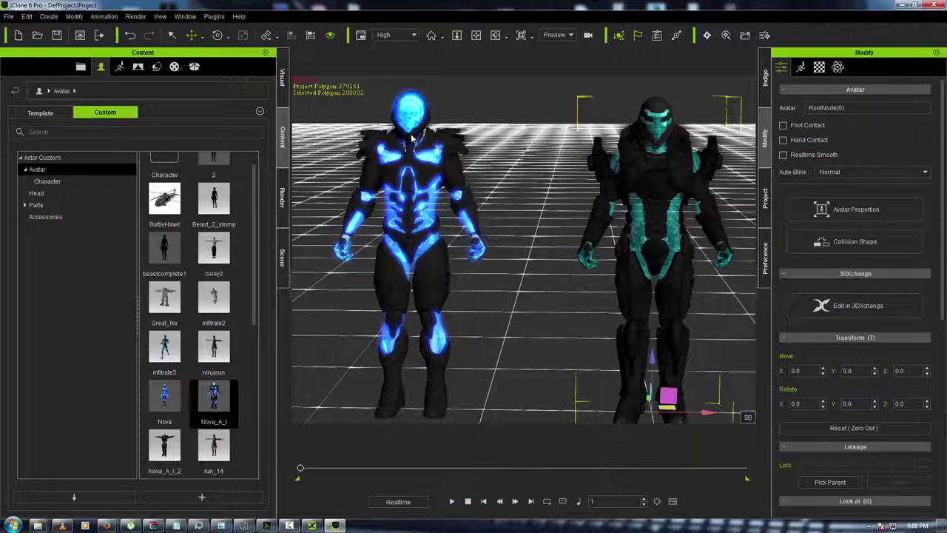
scroll(640, 193, "down", 4)
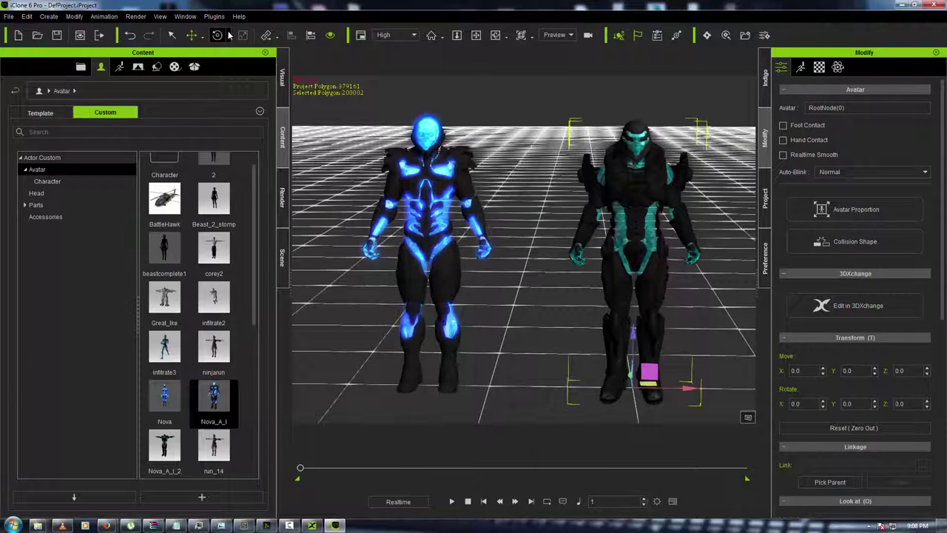
scroll(651, 277, "up", 3)
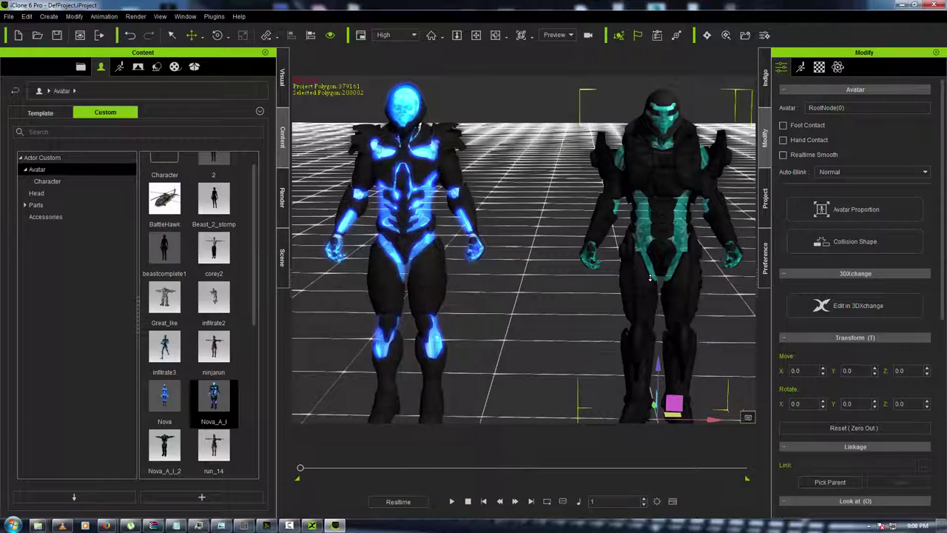
middle_click_drag(644, 277, 596, 267)
right_click_drag(596, 267, 602, 217)
Pick the 2_SkinTorso material on the armoured figure's torso and load the blue-center texture as its glow map.
left_click(819, 66)
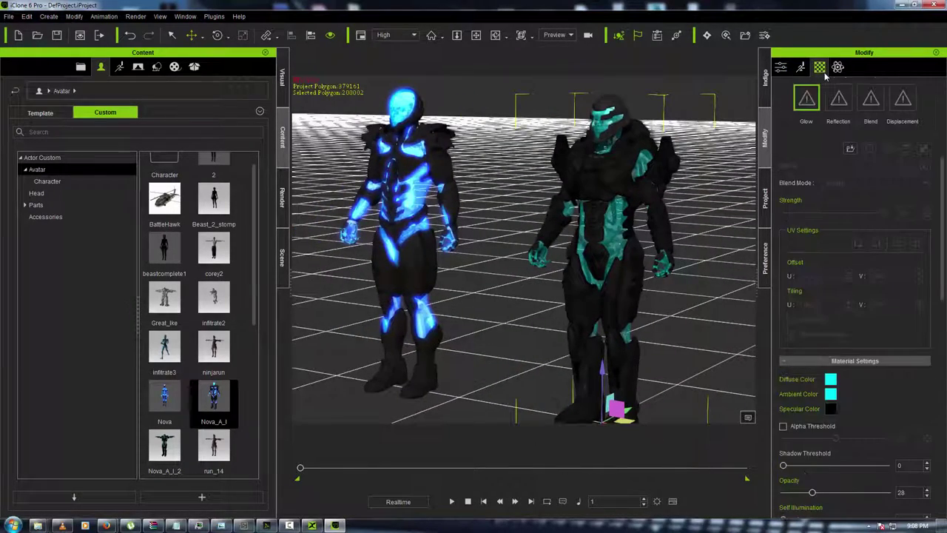
scroll(811, 128, "up", 1)
scroll(812, 128, "up", 5)
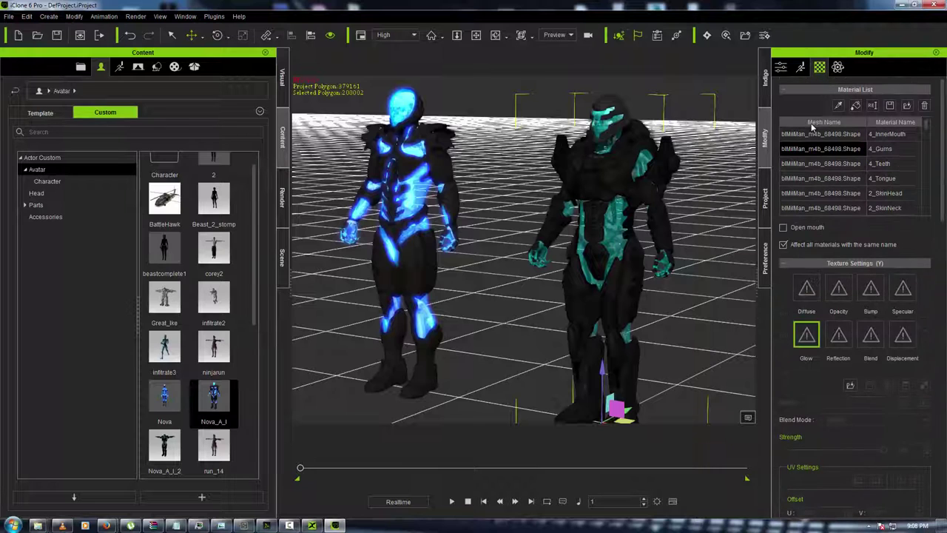
left_click(837, 111)
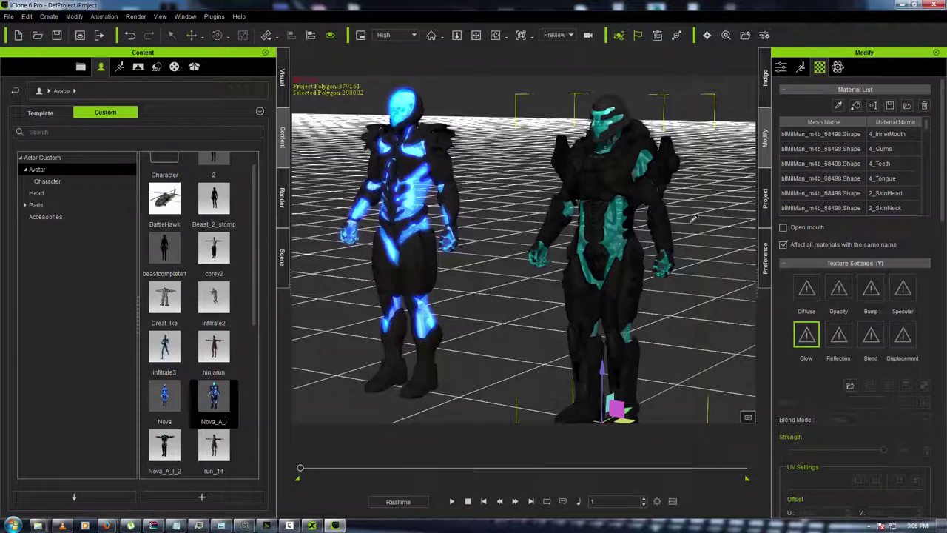
left_click(622, 213)
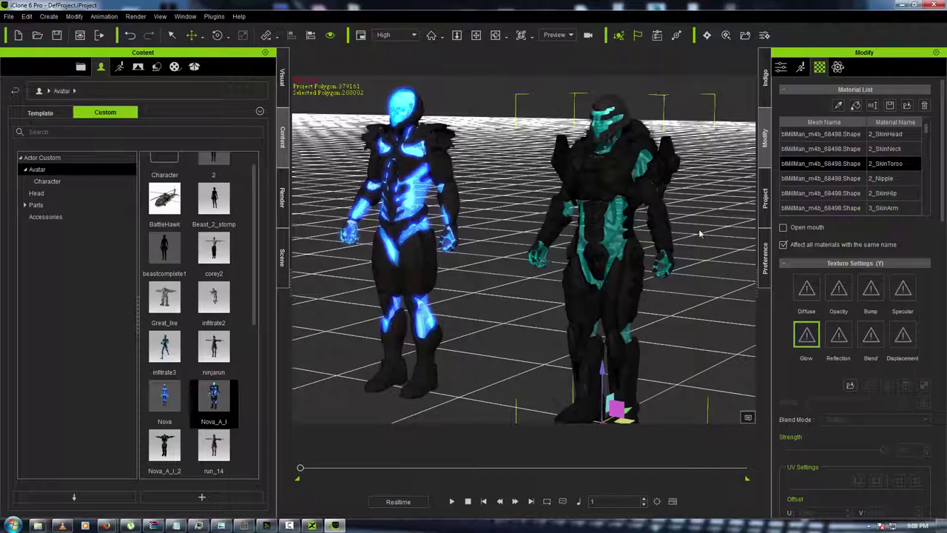
scroll(827, 374, "down", 4)
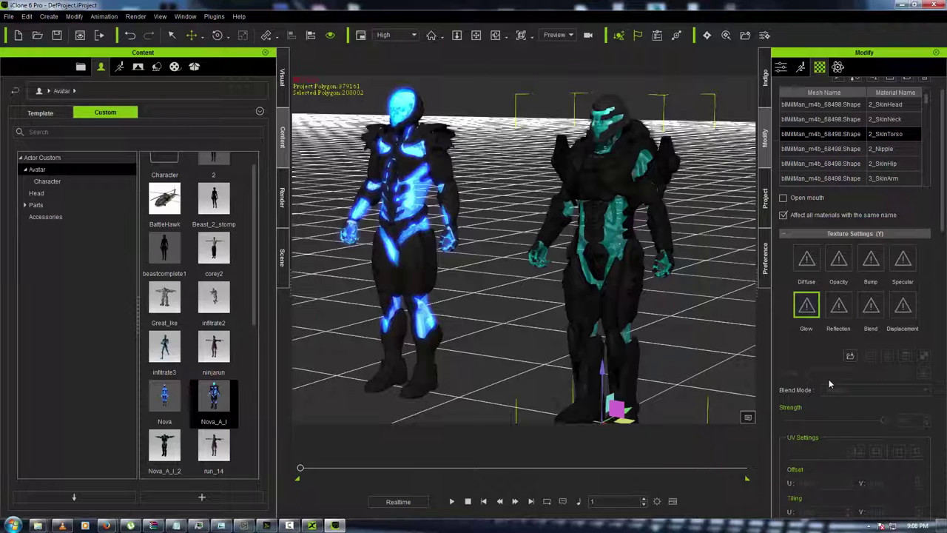
scroll(810, 367, "up", 3)
double_click(807, 306)
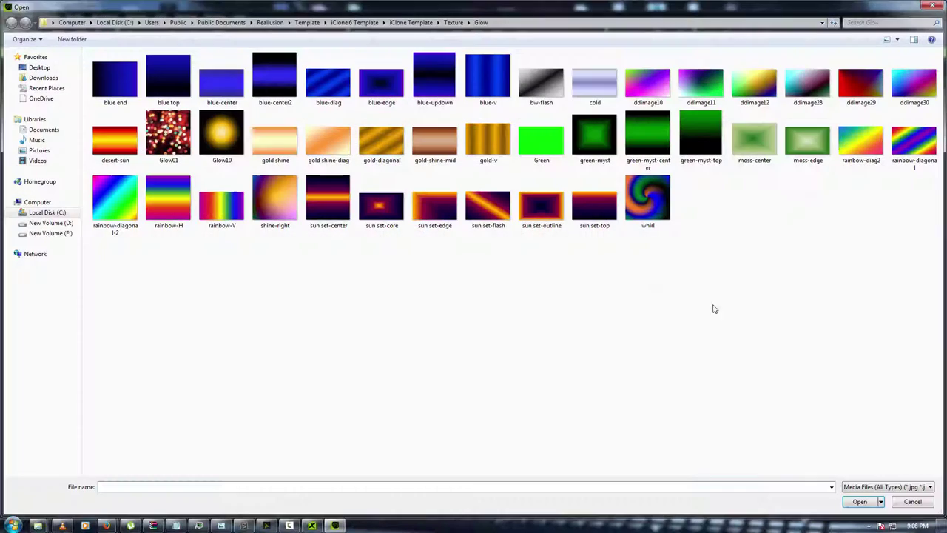
double_click(214, 81)
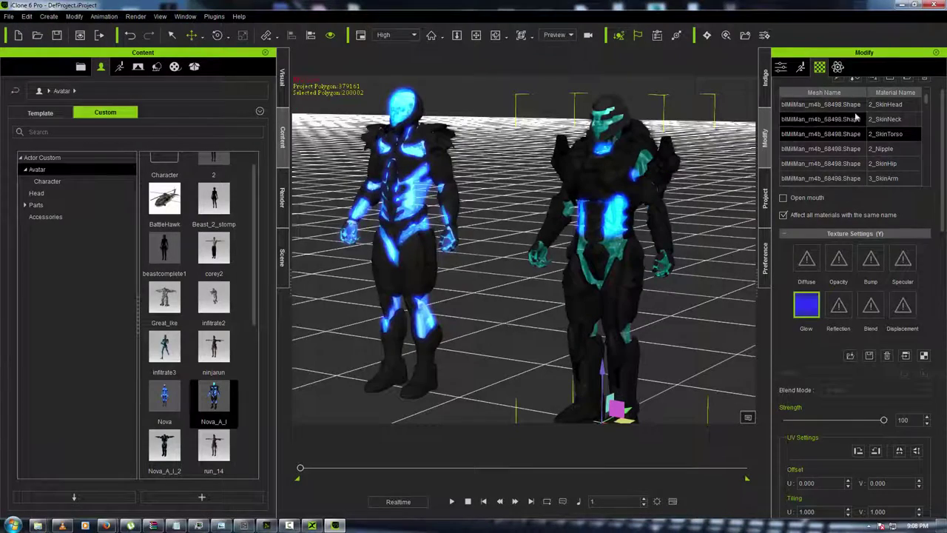
Pick the 07 material on the armoured figure's chest plate and load the blue-center texture as its glow map.
scroll(822, 134, "up", 2)
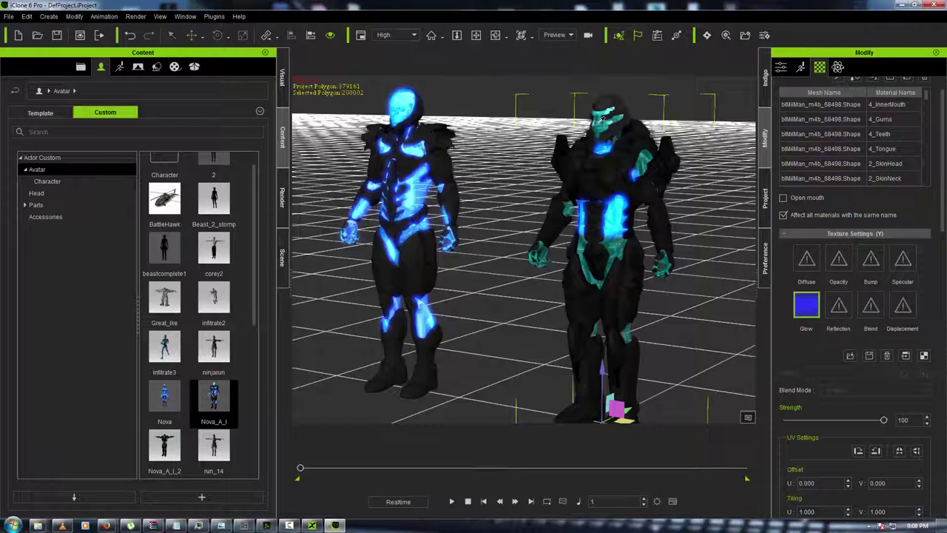
left_click(654, 148)
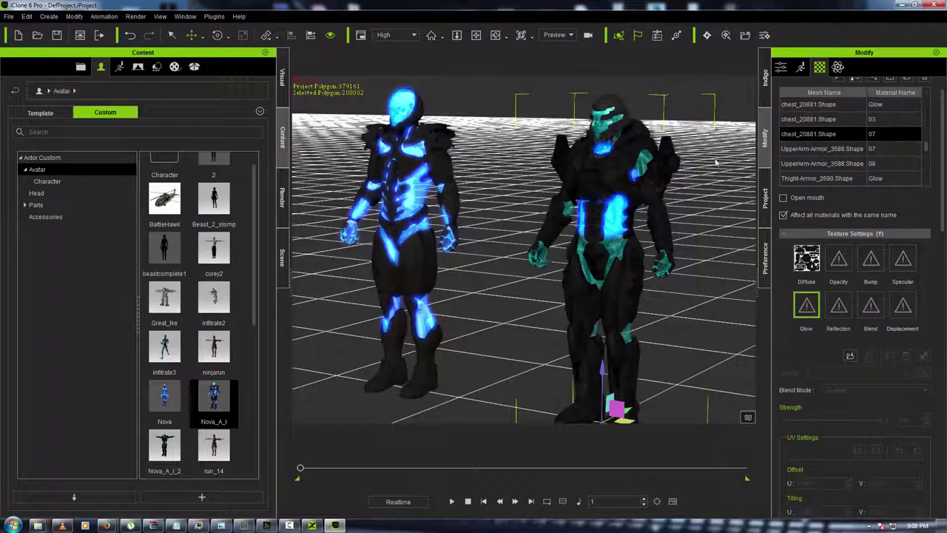
double_click(807, 305)
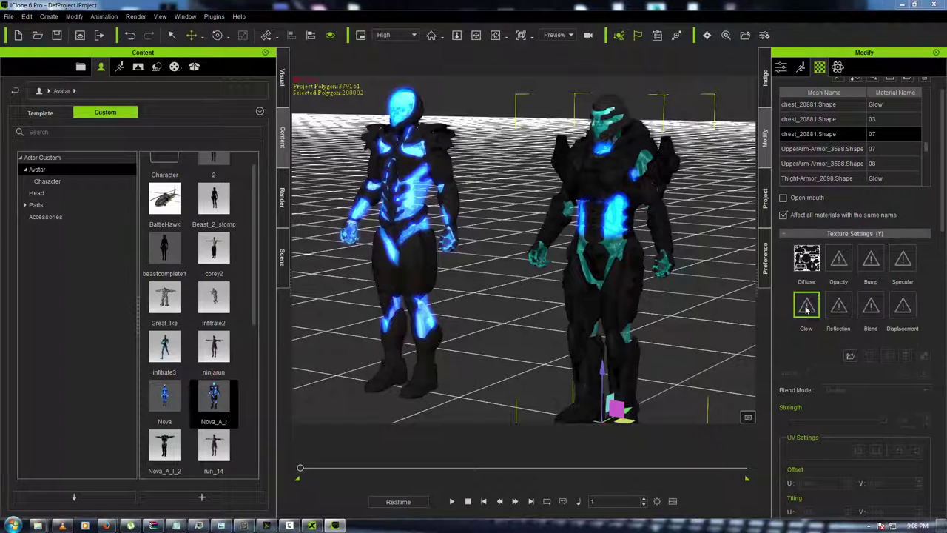
double_click(222, 82)
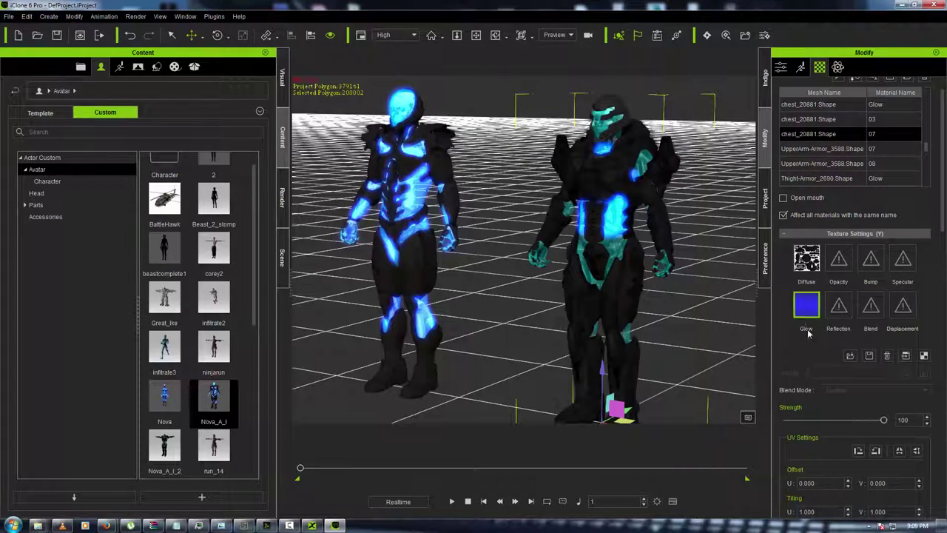
Set both the diffuse and ambient colours of the chest plate's 07 material to light cyan #55ffff.
scroll(810, 337, "down", 3)
scroll(814, 355, "down", 1)
left_click(830, 409)
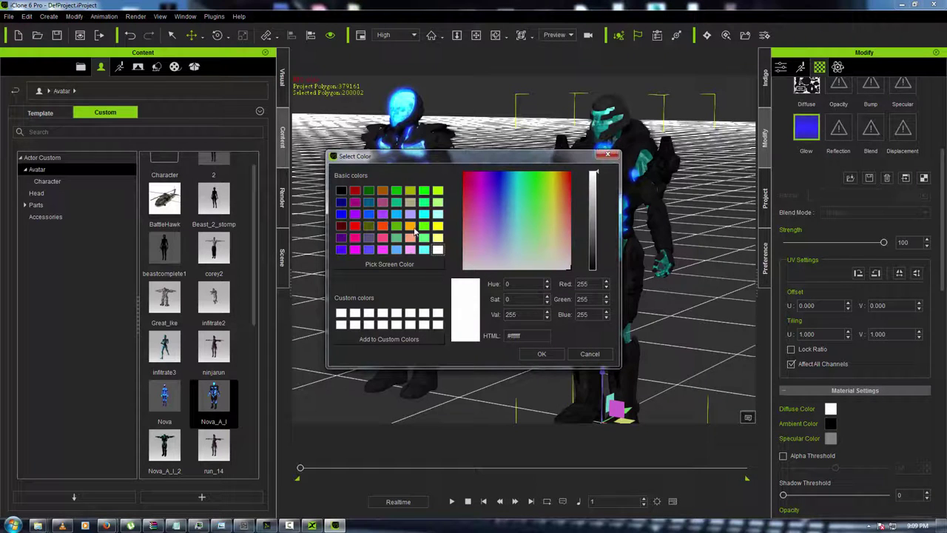
left_click(424, 249)
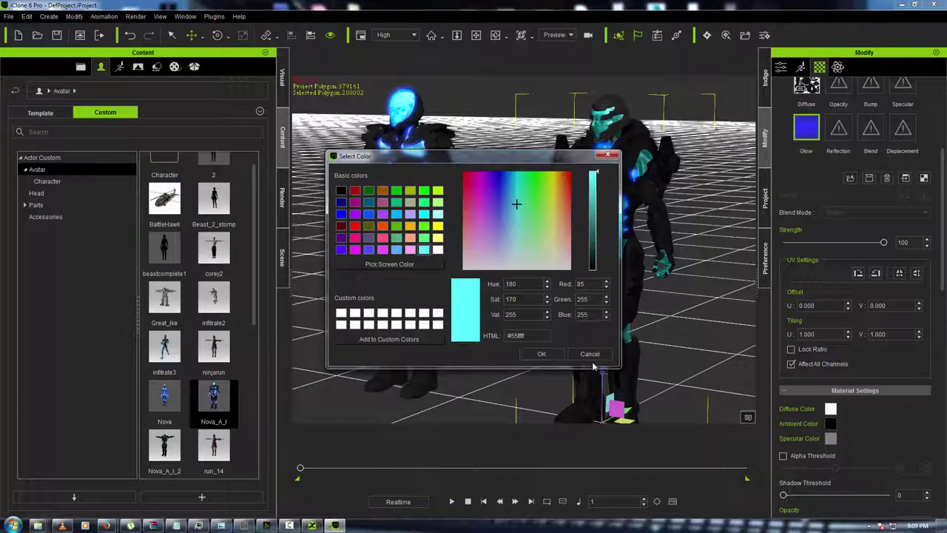
left_click(541, 353)
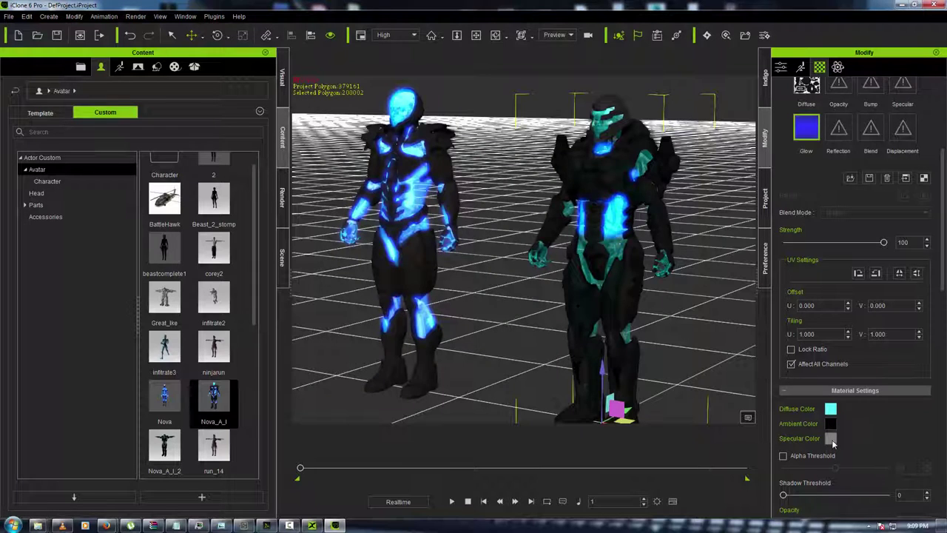
left_click(831, 439)
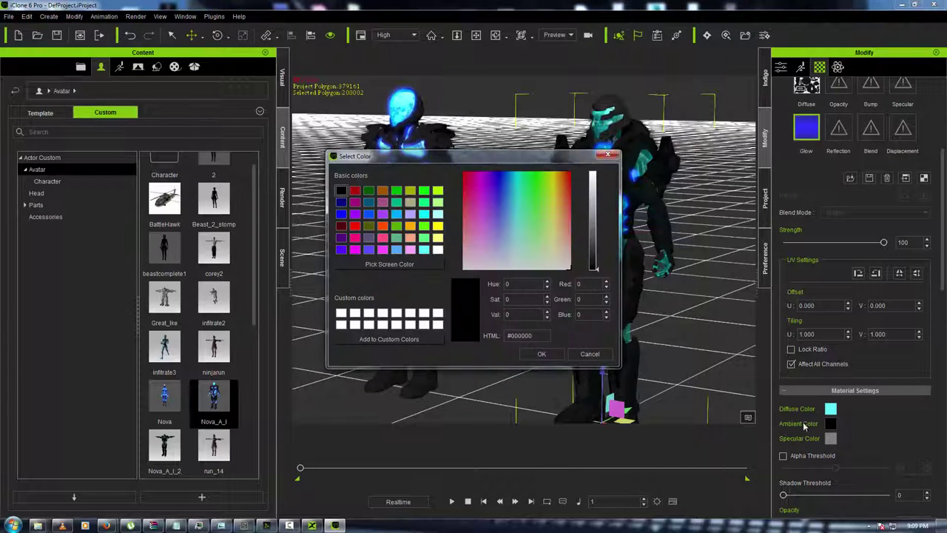
left_click(426, 250)
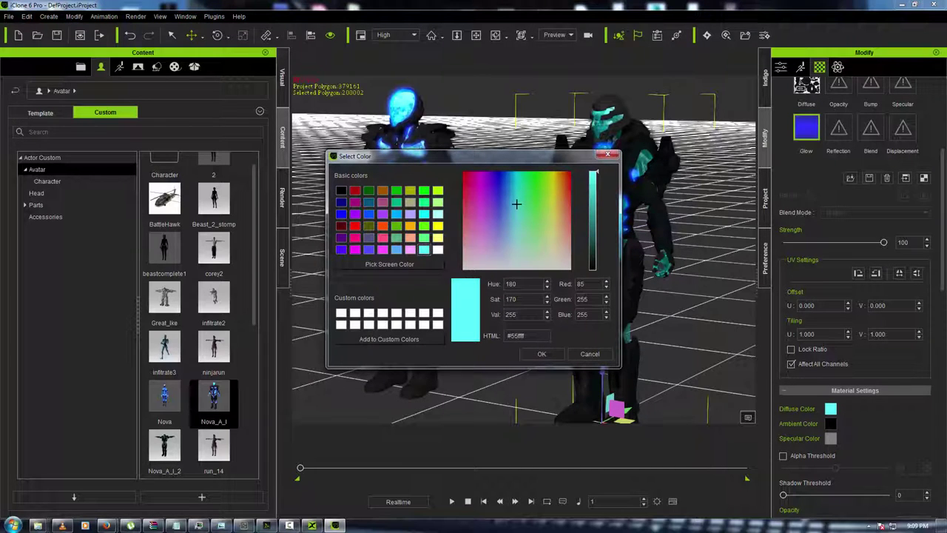
left_click(547, 354)
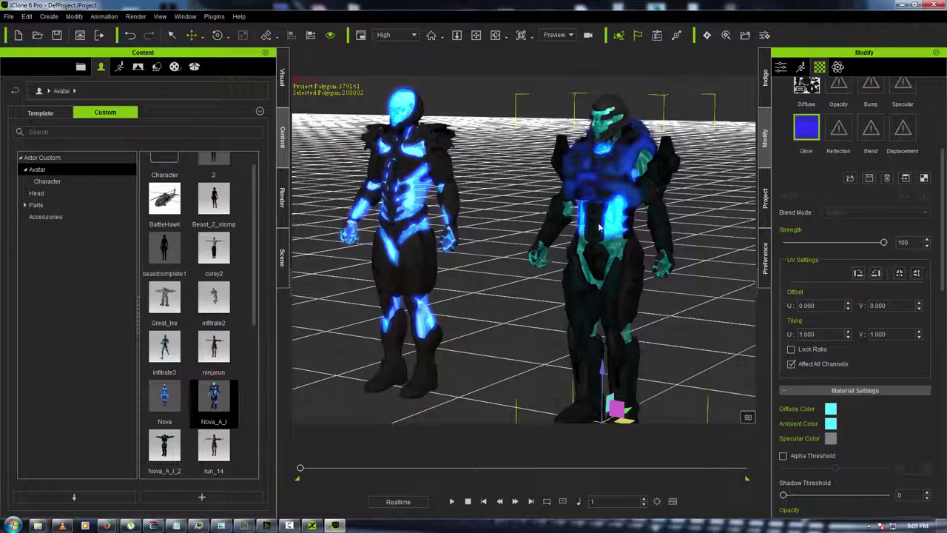
Inspect the glowing chest plate from a closer angle and try lowering its glow strength.
scroll(615, 226, "up", 5)
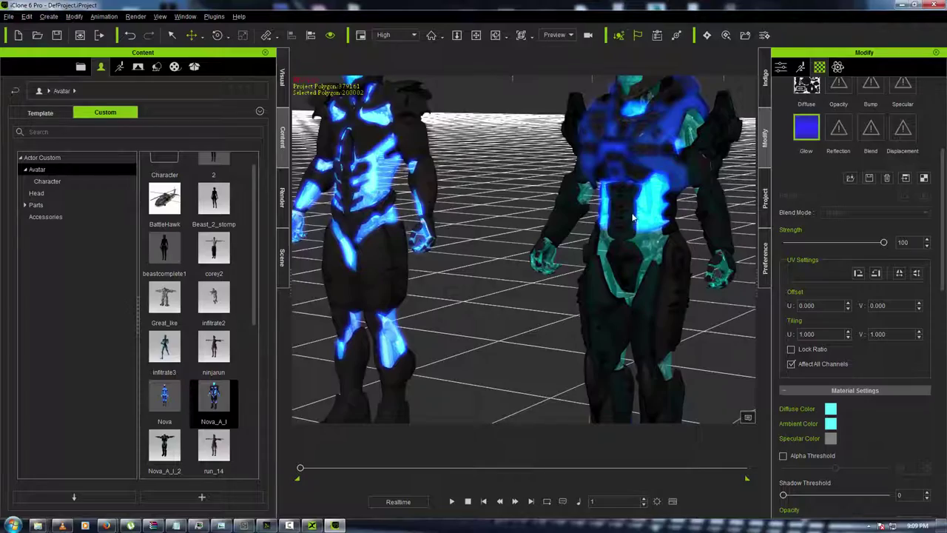
right_click_drag(633, 215, 598, 142)
middle_click_drag(605, 148, 581, 199)
mouse_move(582, 199)
right_mouse_down()
mouse_move(499, 194)
mouse_move(569, 195)
right_mouse_up()
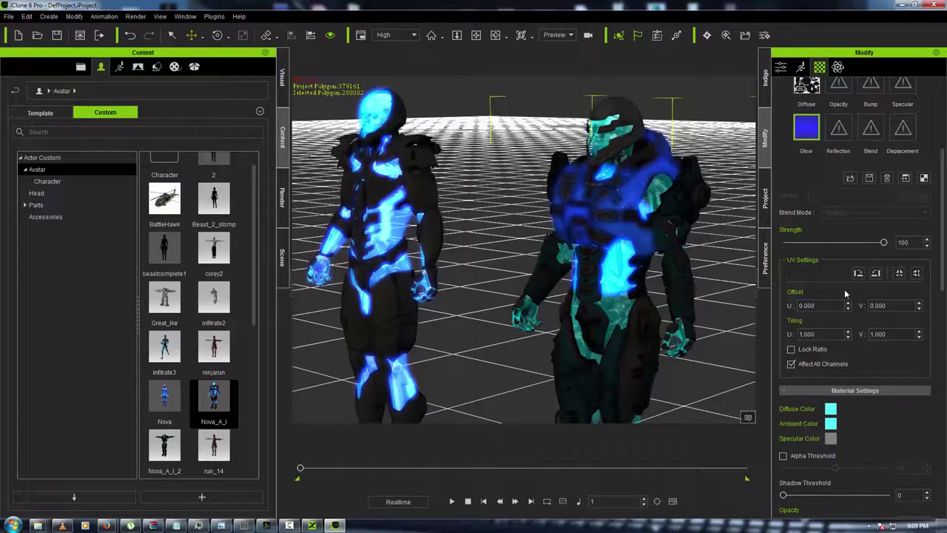
left_click_drag(882, 243, 847, 251)
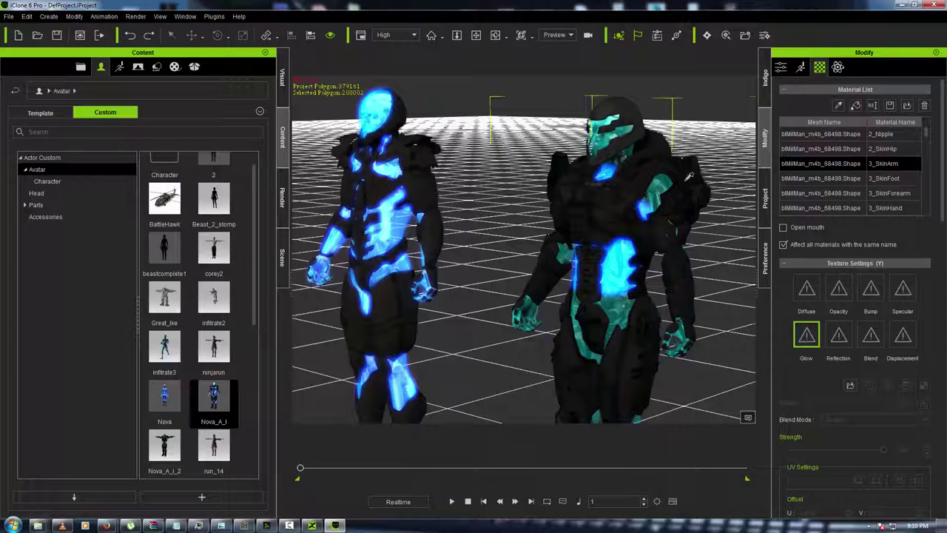
Load the blue-center texture as the glow map of the 3_SkinArm material.
double_click(805, 337)
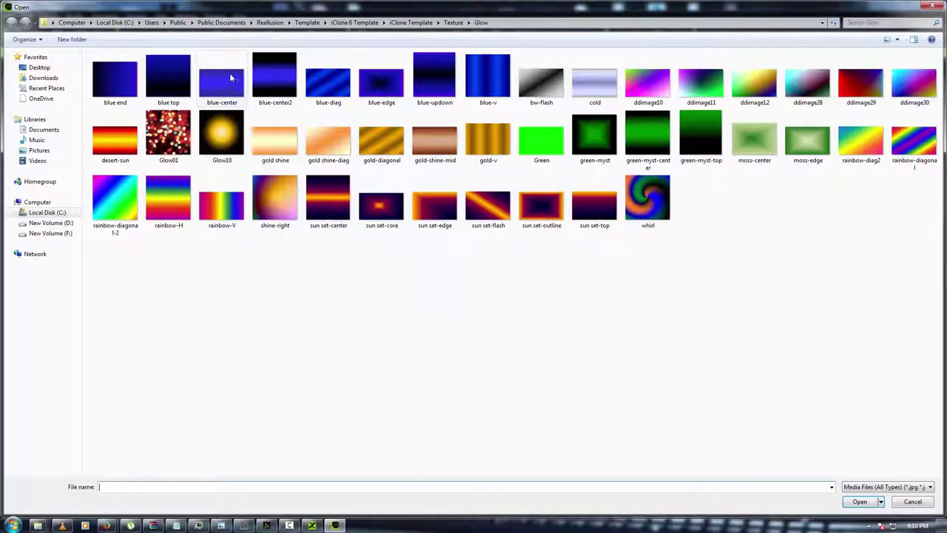
double_click(217, 80)
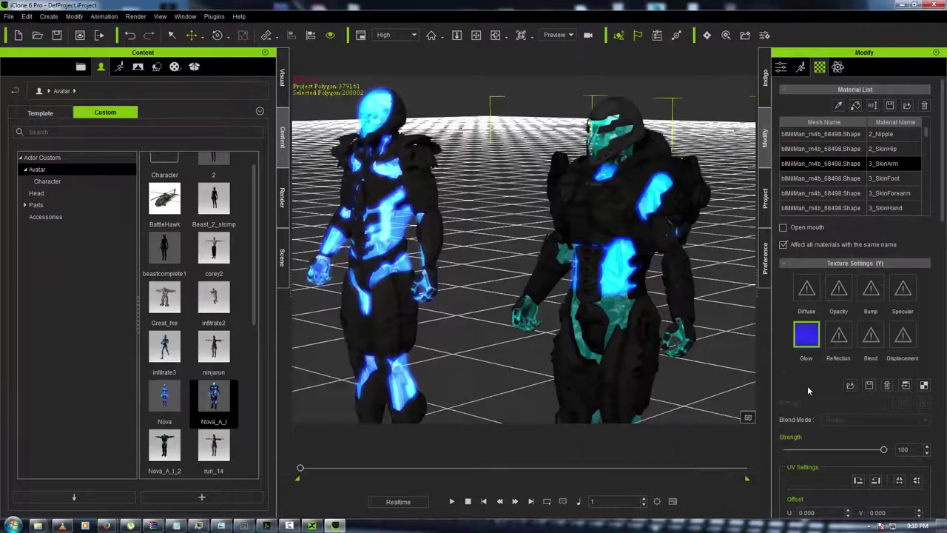
scroll(808, 390, "down", 5)
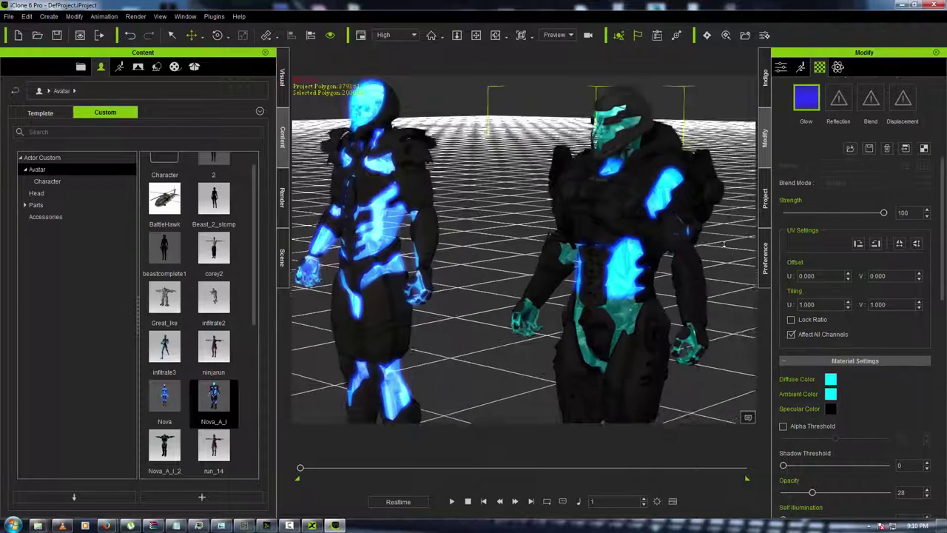
scroll(871, 106, "up", 1)
scroll(866, 106, "up", 3)
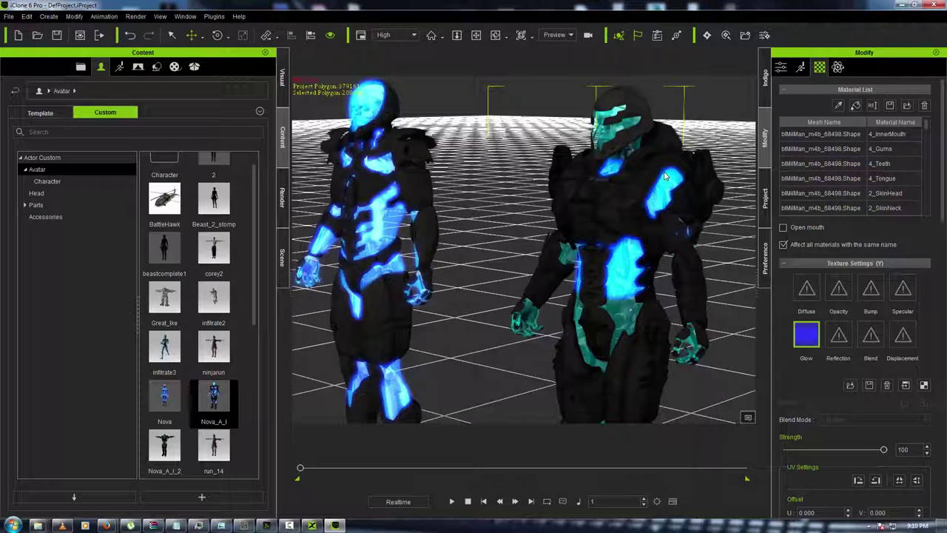
Pick the 2_SkinHip material on the armoured figure and load blue-center as its glow map, checking the figure's back.
left_click(625, 310)
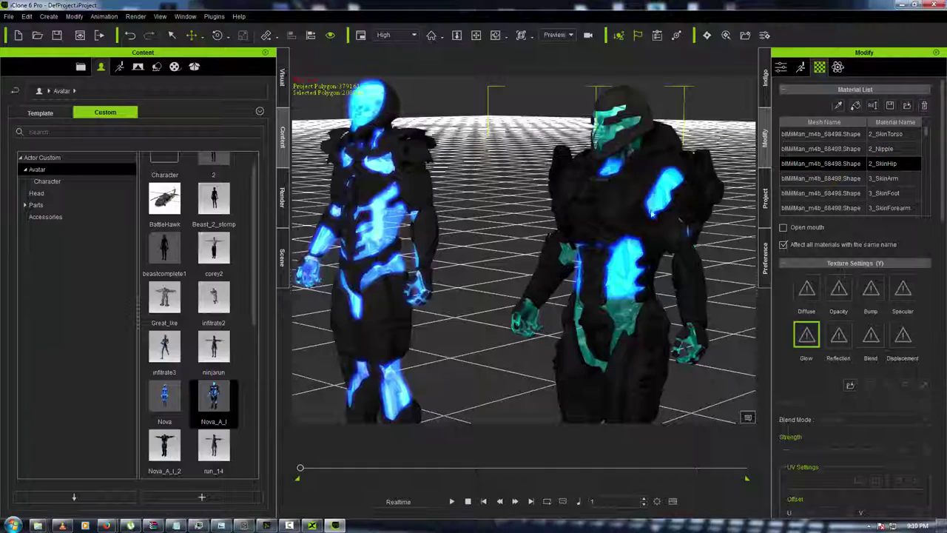
scroll(811, 355, "down", 5)
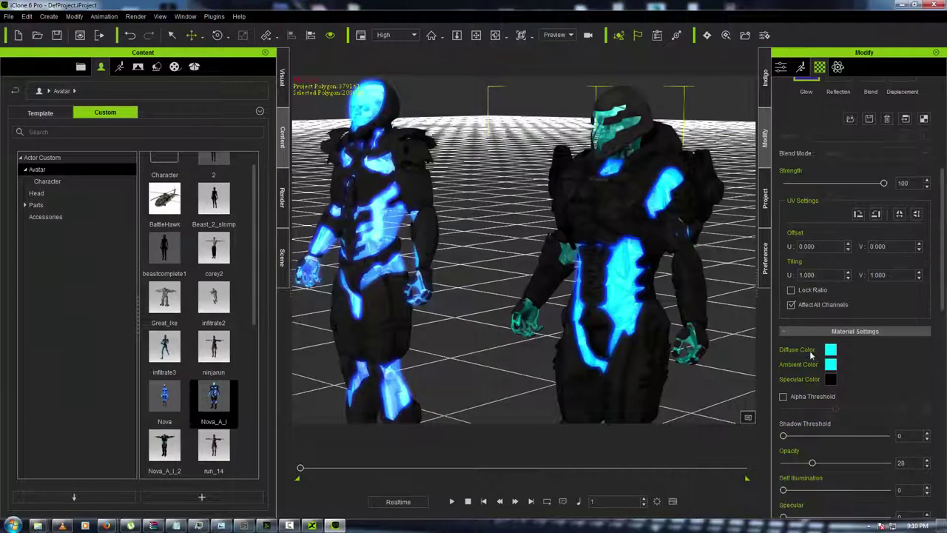
scroll(745, 176, "down", 3)
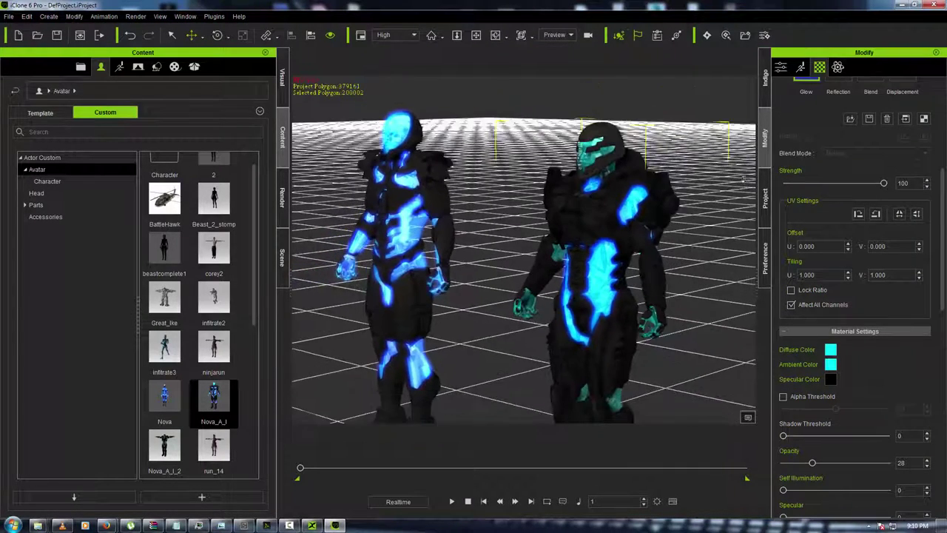
scroll(745, 176, "up", 2)
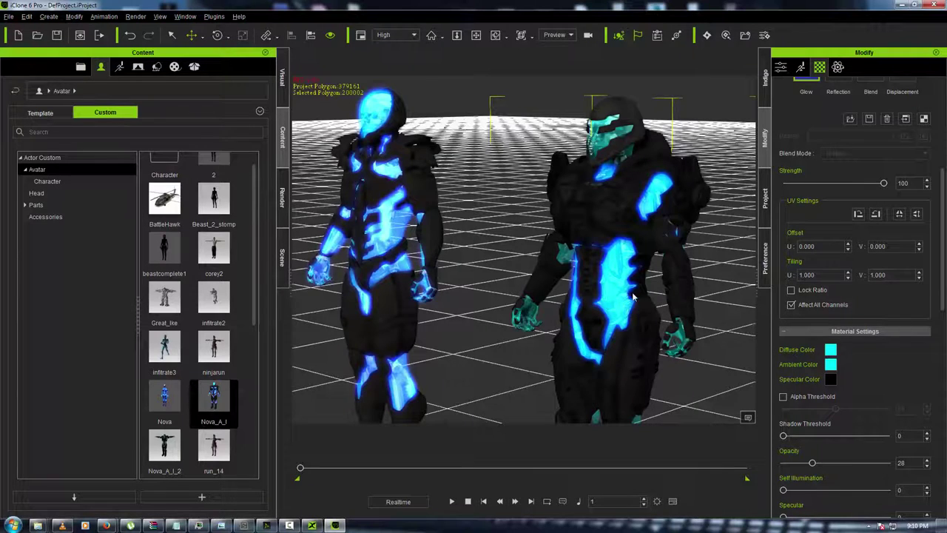
right_click_drag(634, 297, 483, 257)
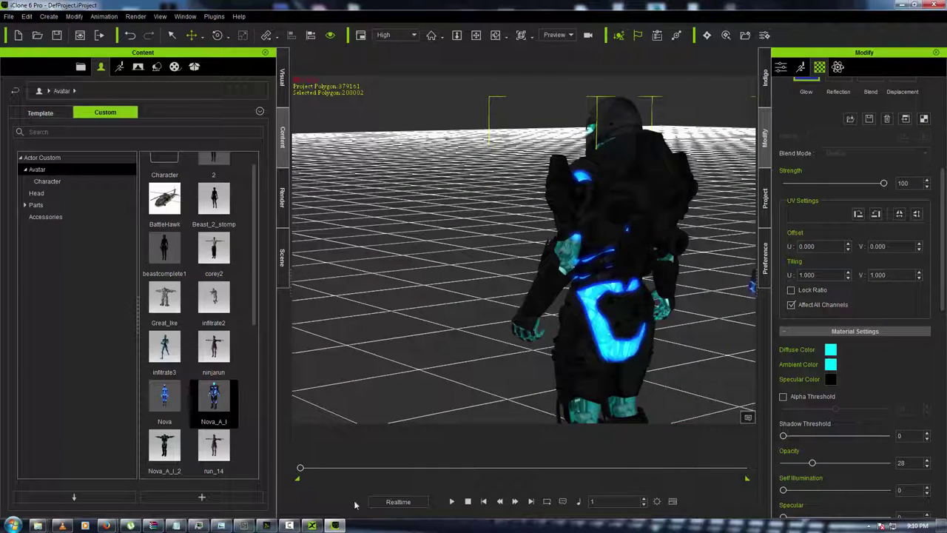
Switch to 3DXchange, view the armoured figure from the side and reopen its non-standard conversion settings.
left_click(312, 525)
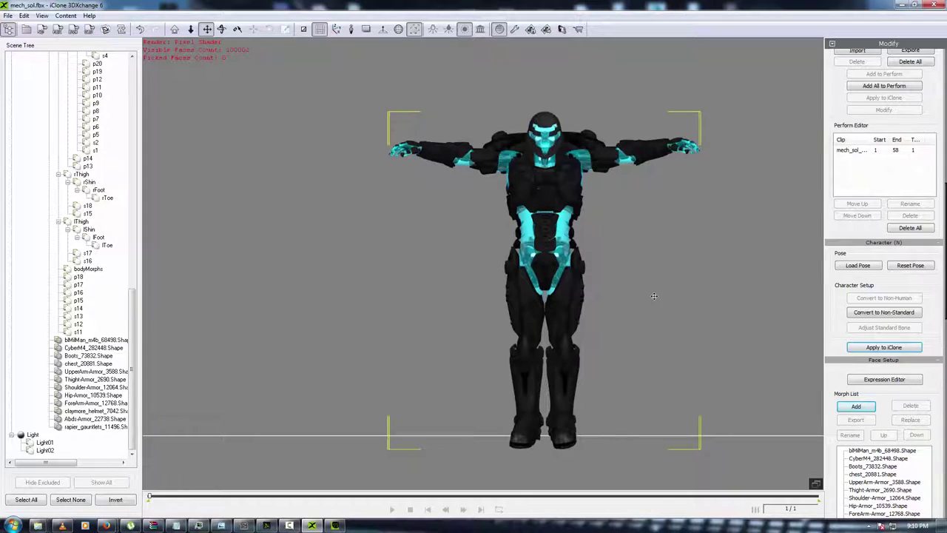
right_click_drag(617, 296, 743, 285)
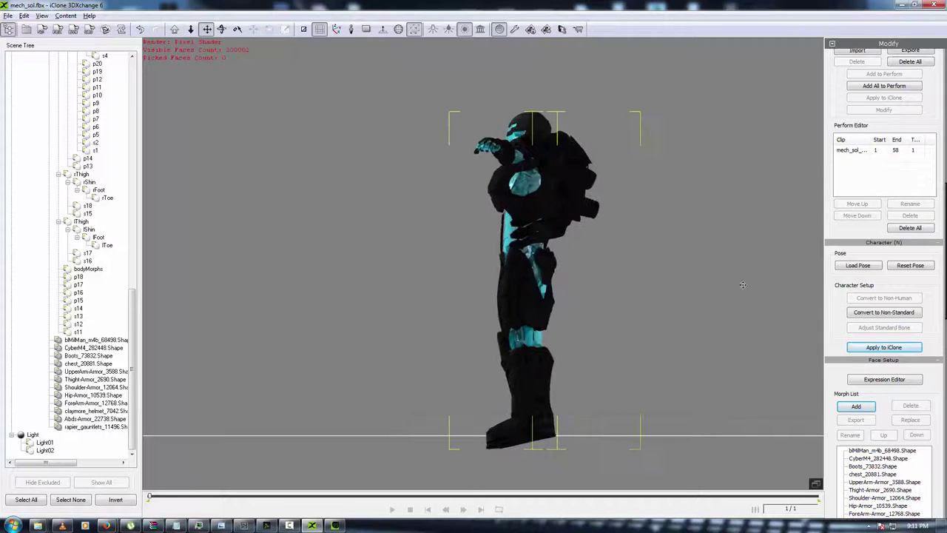
left_click(892, 314)
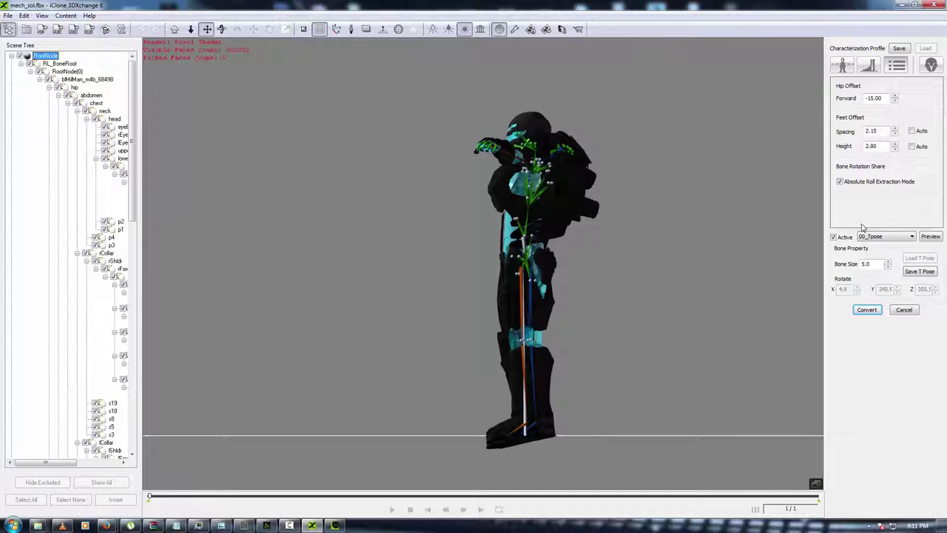
Preview the 11_Basic Walk motion on the figure, stop the playback and return to iClone.
left_click(911, 238)
left_click(888, 314)
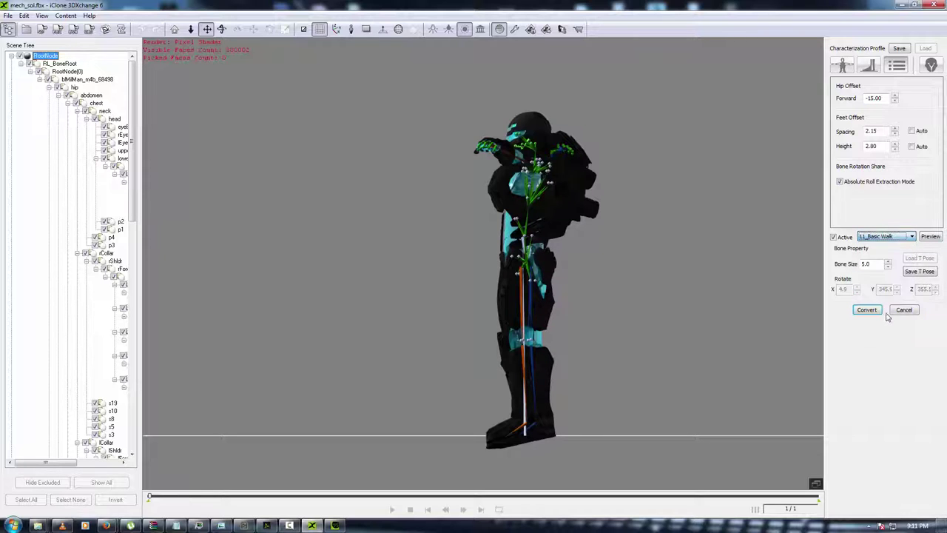
left_click(928, 236)
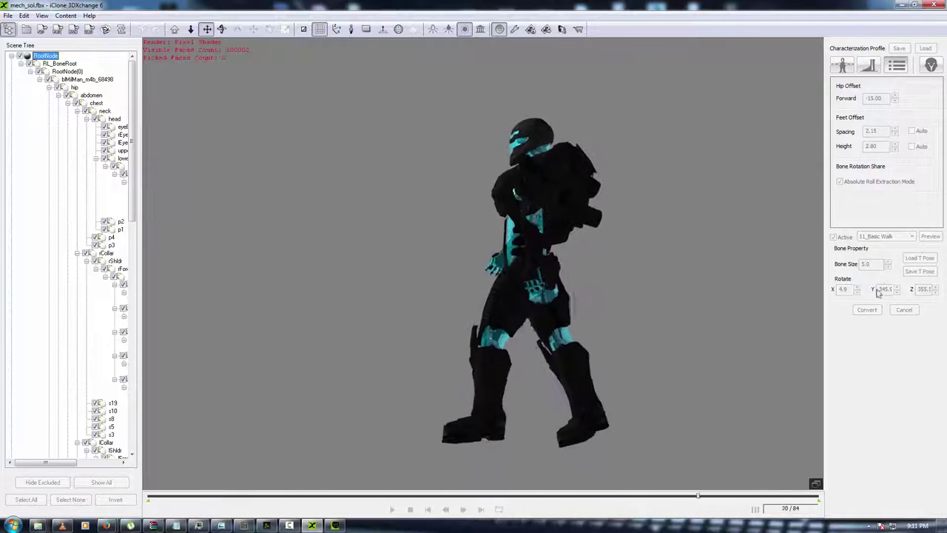
left_click(411, 511)
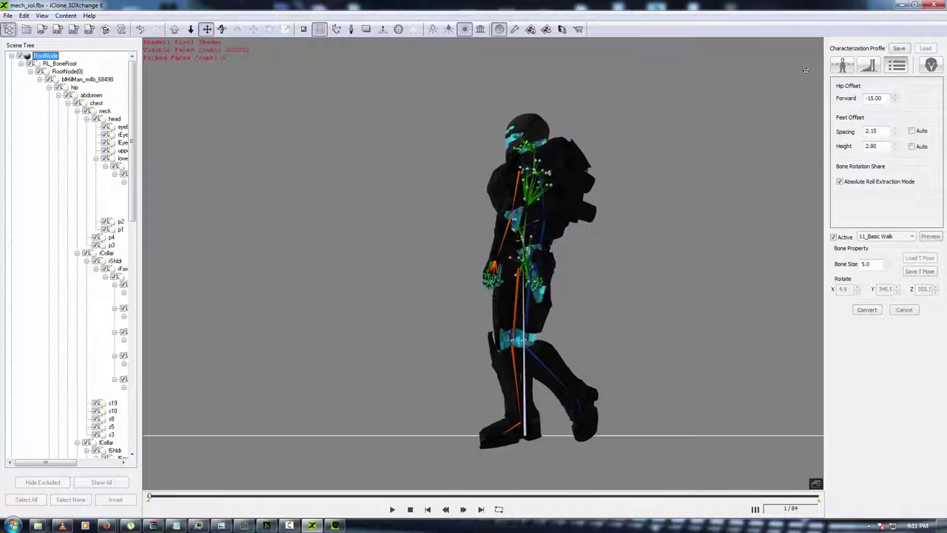
left_click(902, 5)
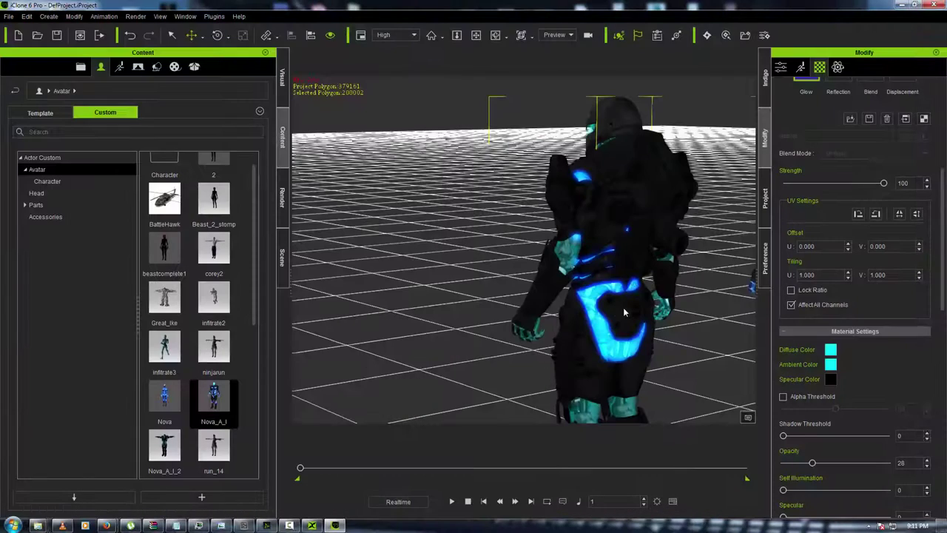
Pick the skin material behind the figure's knees and load the blue-center texture as its glow map.
right_click_drag(671, 319, 587, 319)
middle_click_drag(593, 241, 603, 148)
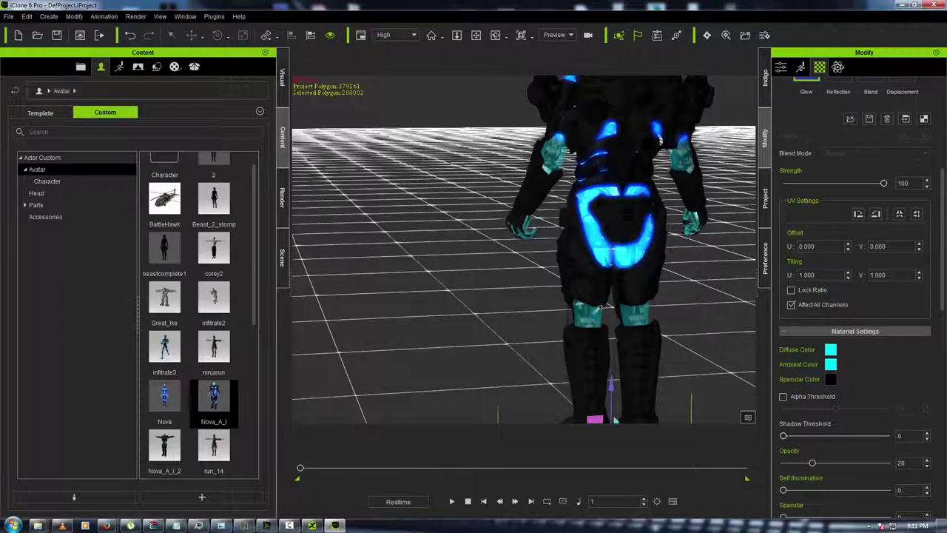
scroll(844, 192, "up", 3)
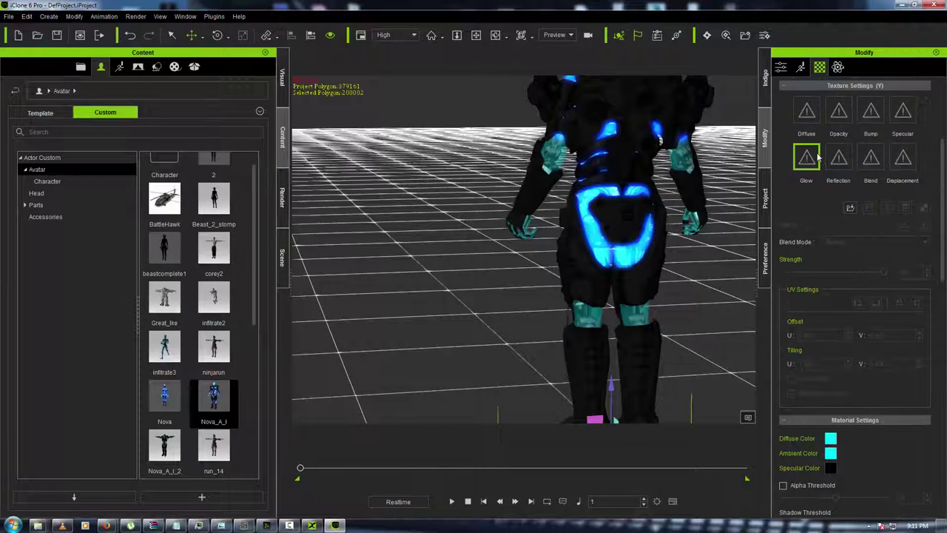
double_click(814, 156)
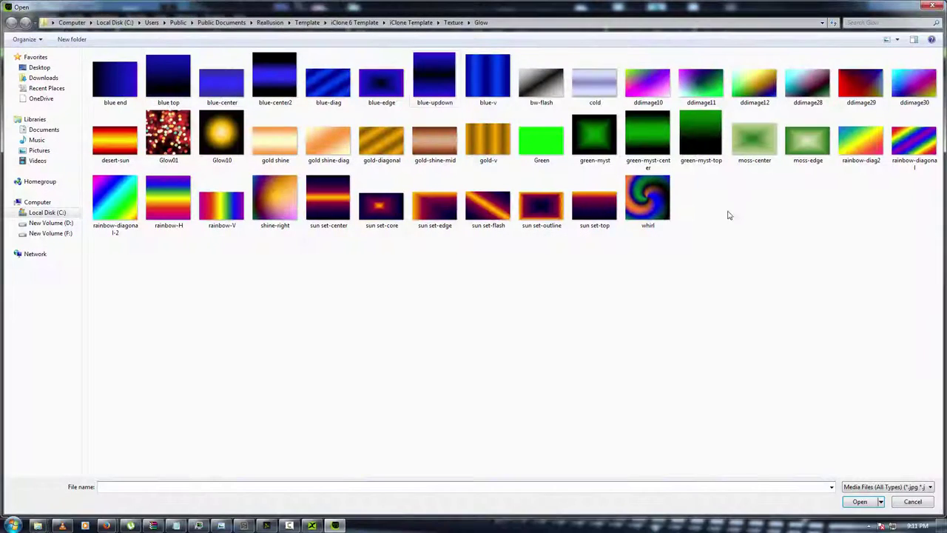
double_click(221, 83)
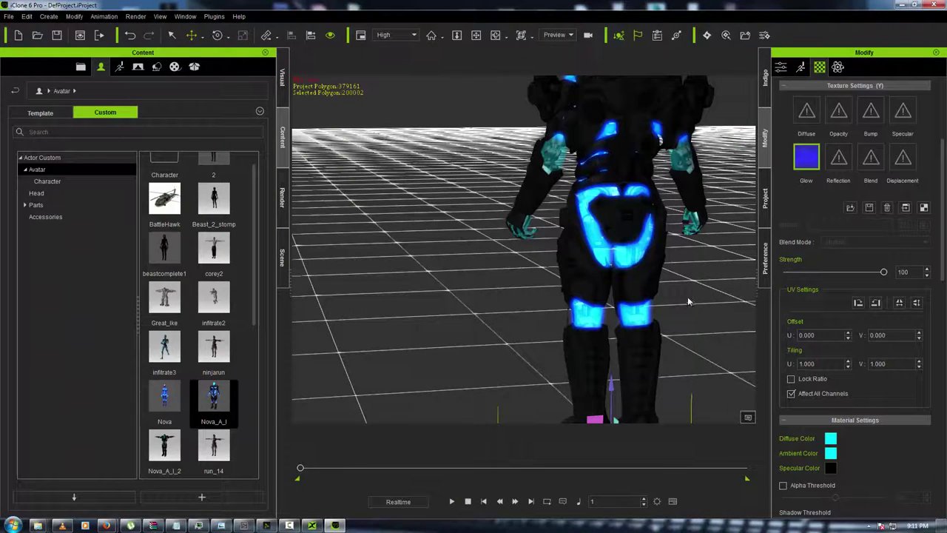
Load blue-center as the glow map for the armoured figure's skin materials at the elbows and on the hands.
scroll(685, 274, "down", 3)
scroll(682, 273, "up", 4)
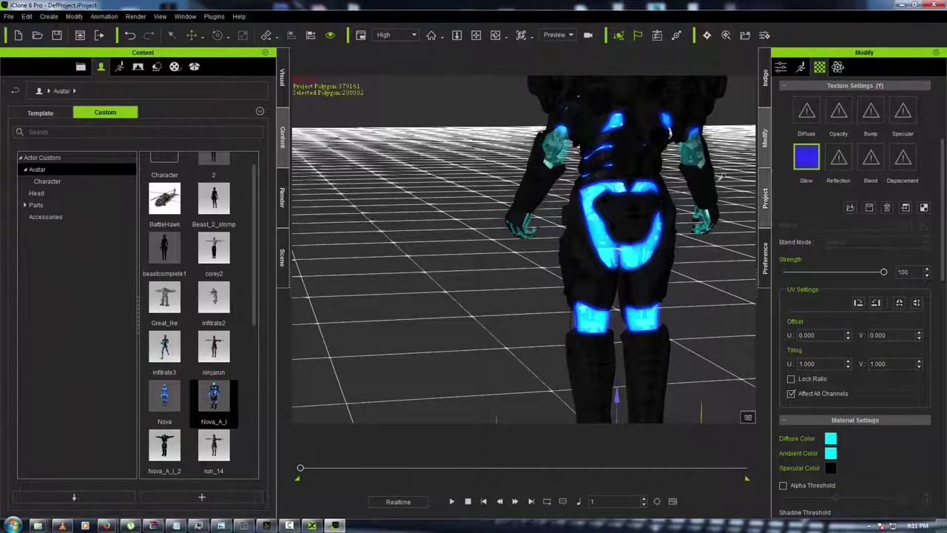
left_click(720, 170)
double_click(809, 171)
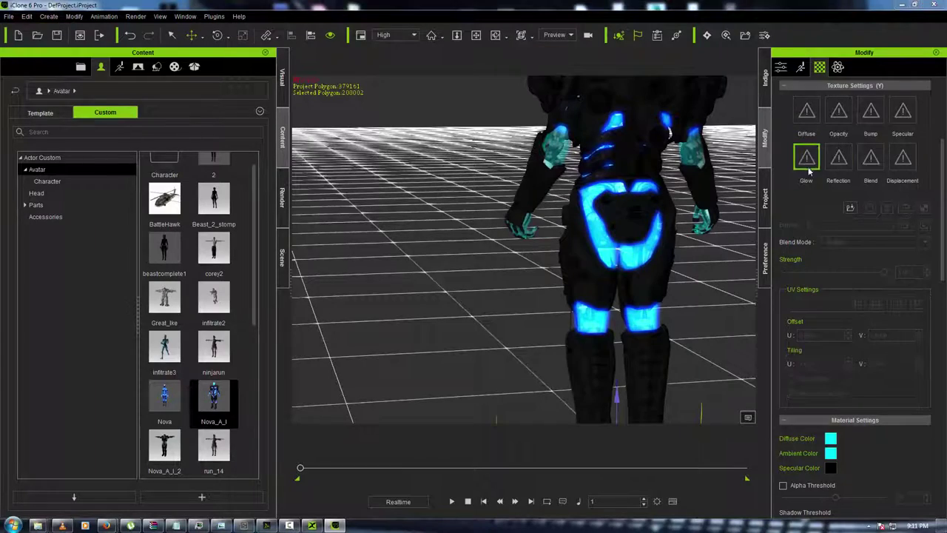
double_click(809, 171)
double_click(208, 88)
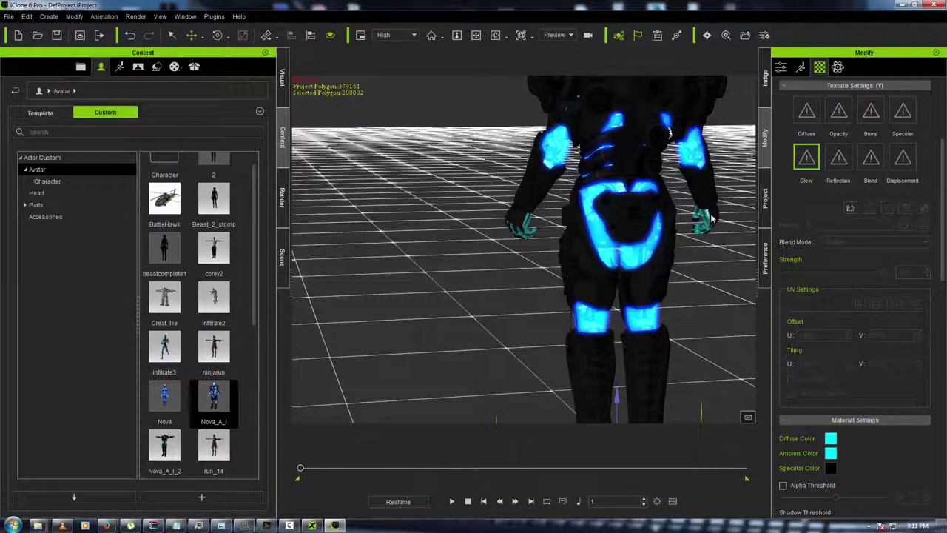
double_click(805, 162)
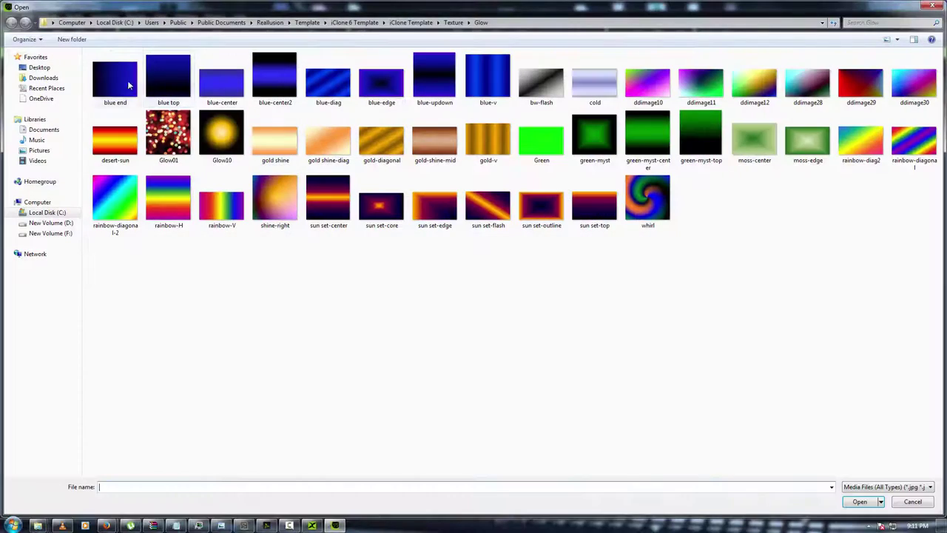
double_click(217, 82)
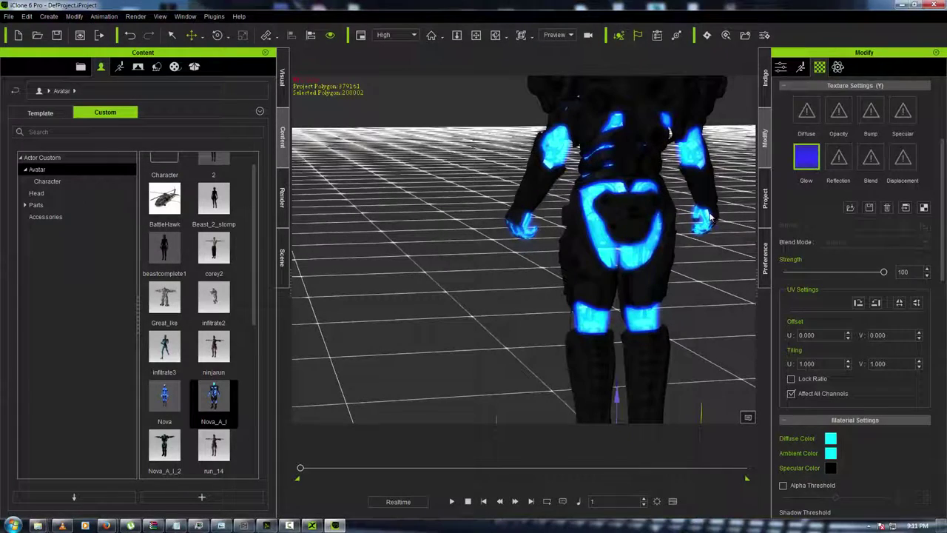
Pick the skin material on the side of the neck below the helmet and load blue-center as its glow map.
middle_click_drag(633, 177, 621, 324)
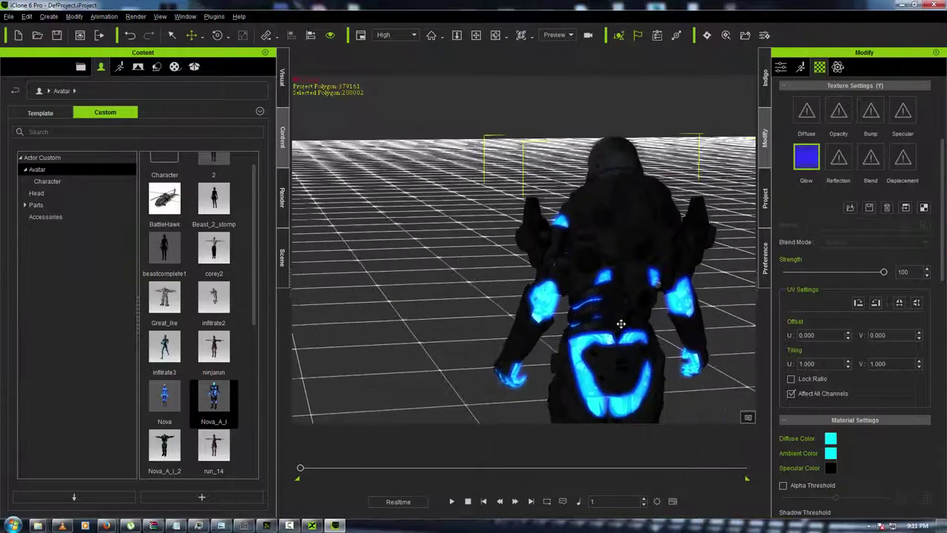
right_click_drag(667, 321, 758, 285)
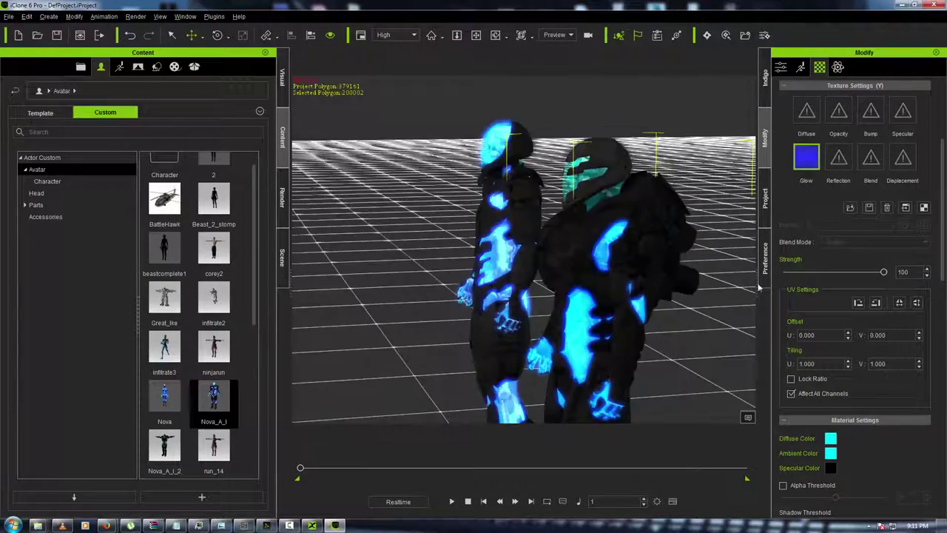
mouse_move(679, 282)
right_mouse_down()
mouse_move(785, 259)
mouse_move(737, 154)
right_mouse_up()
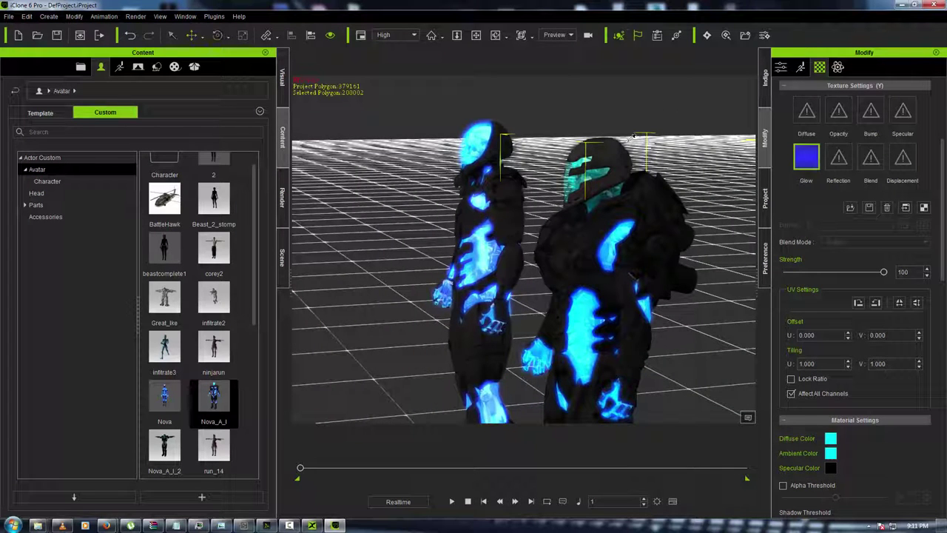
left_click(615, 190)
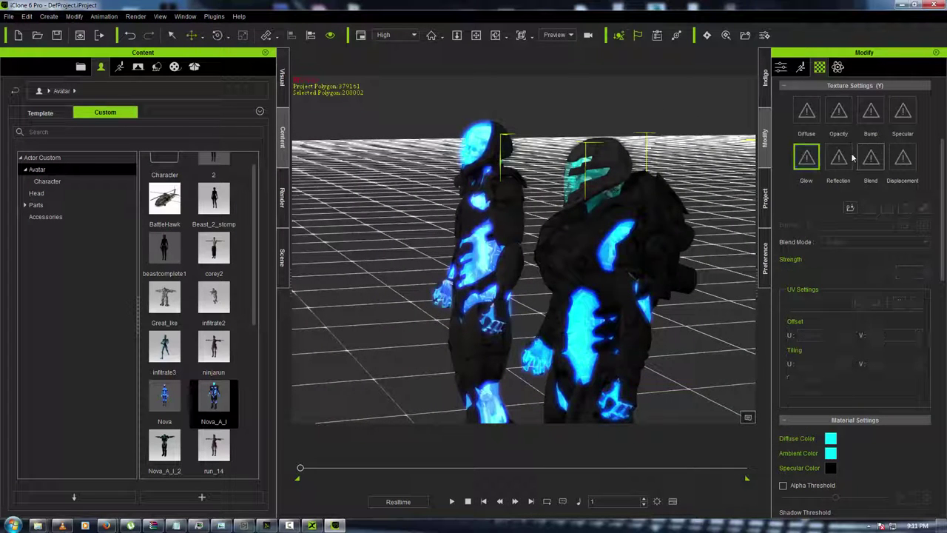
left_click(807, 159)
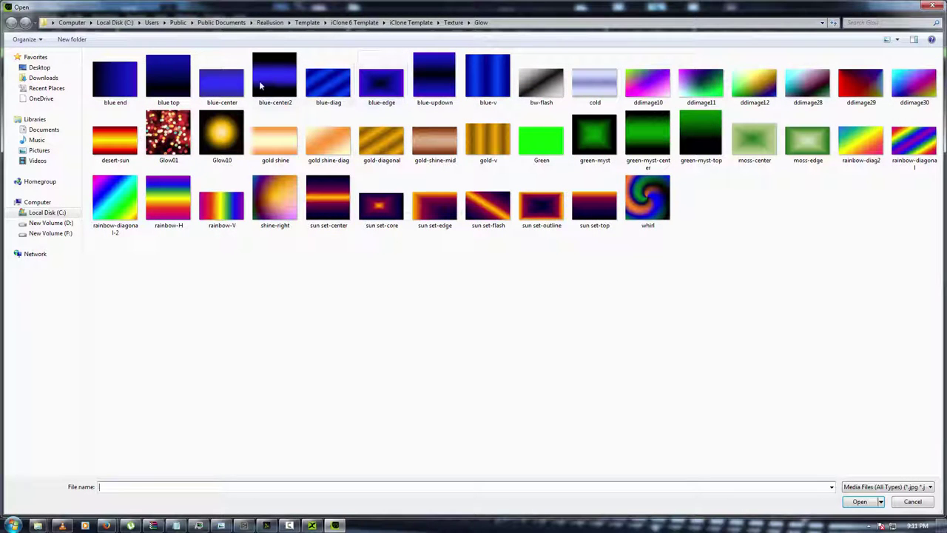
left_click(230, 81)
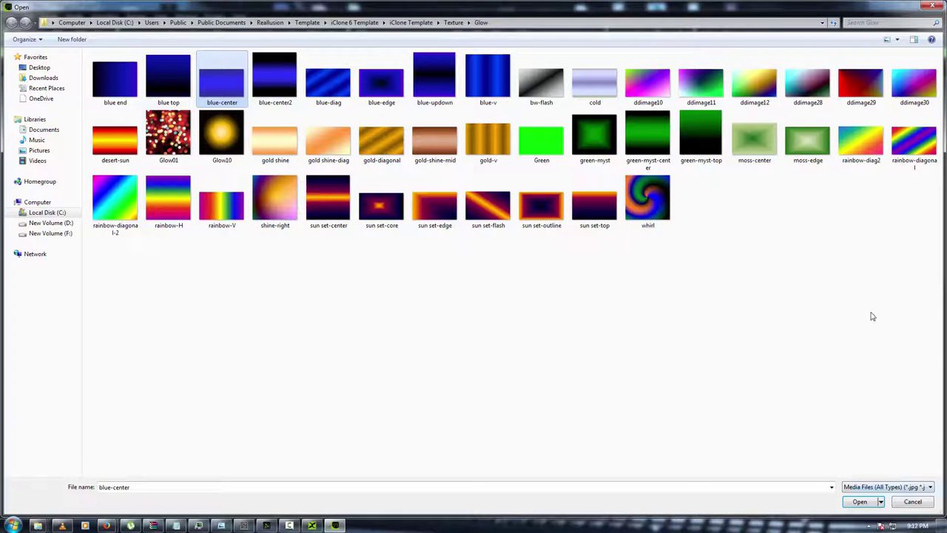
double_click(224, 79)
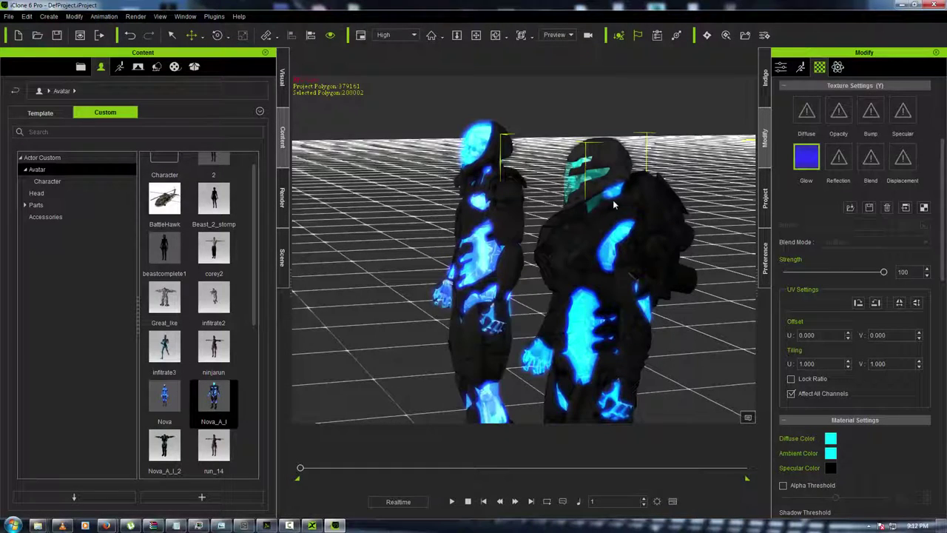
Pick the remaining skin material at the front of the neck and give it the blue-center glow map.
scroll(613, 205, "up", 6)
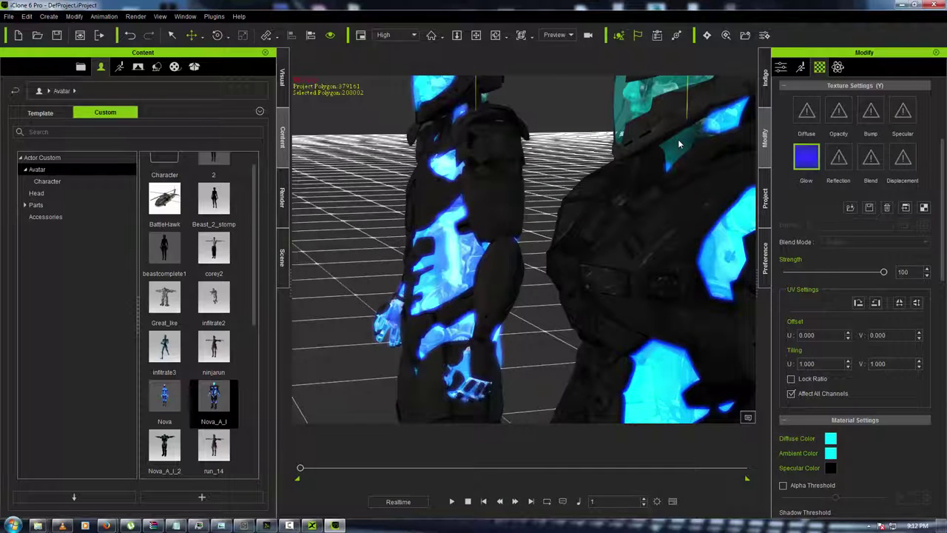
right_click_drag(679, 143, 709, 168)
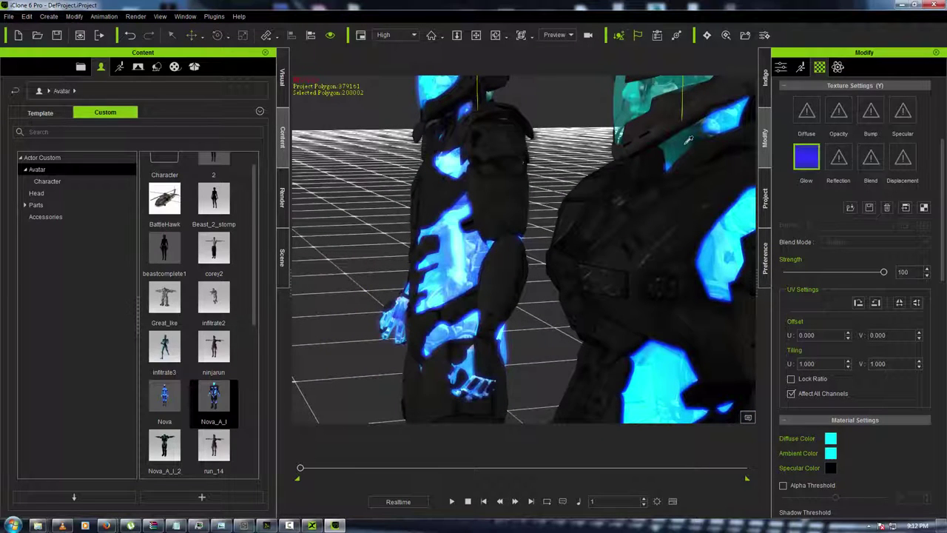
left_click(688, 139)
double_click(806, 157)
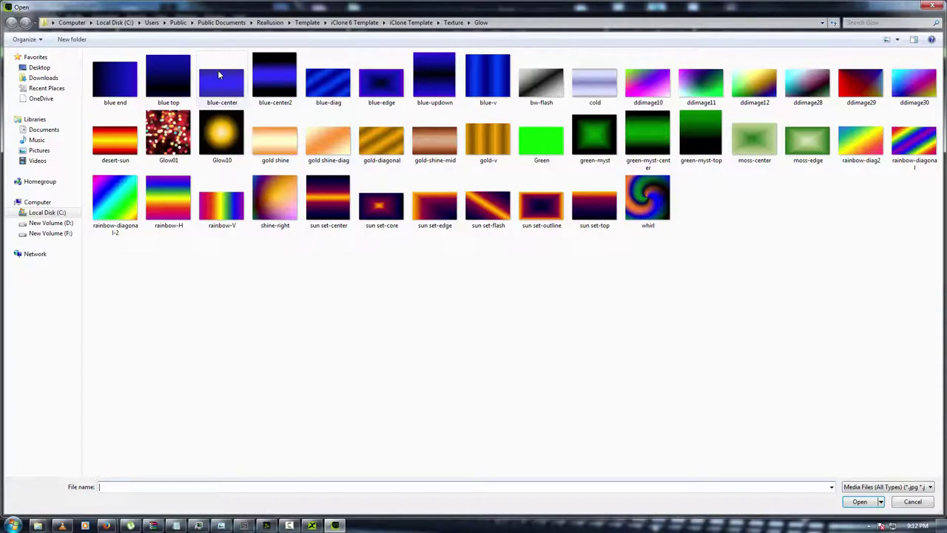
double_click(216, 84)
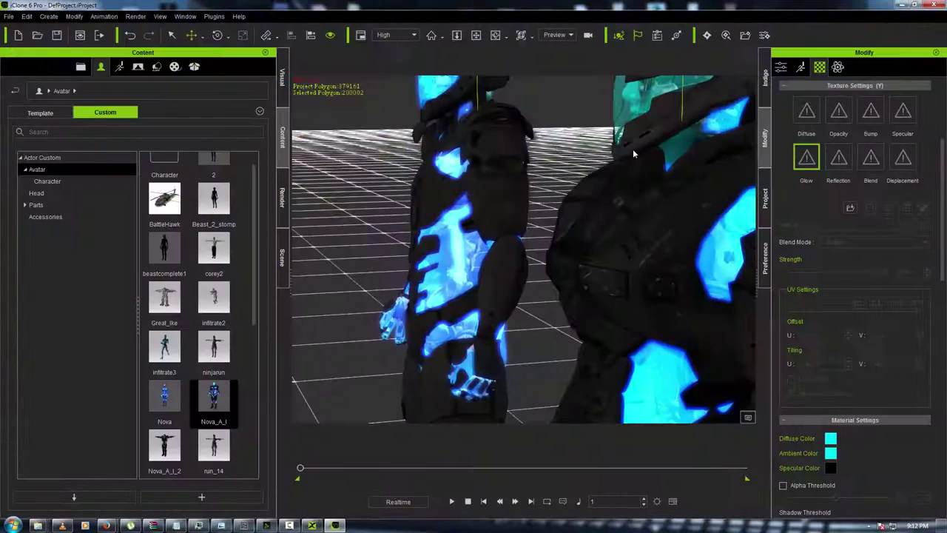
double_click(807, 157)
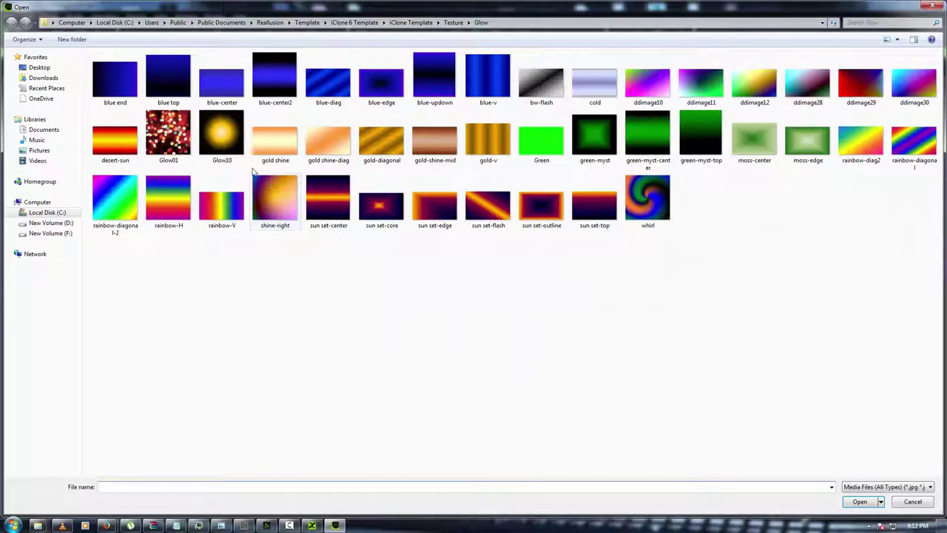
double_click(231, 83)
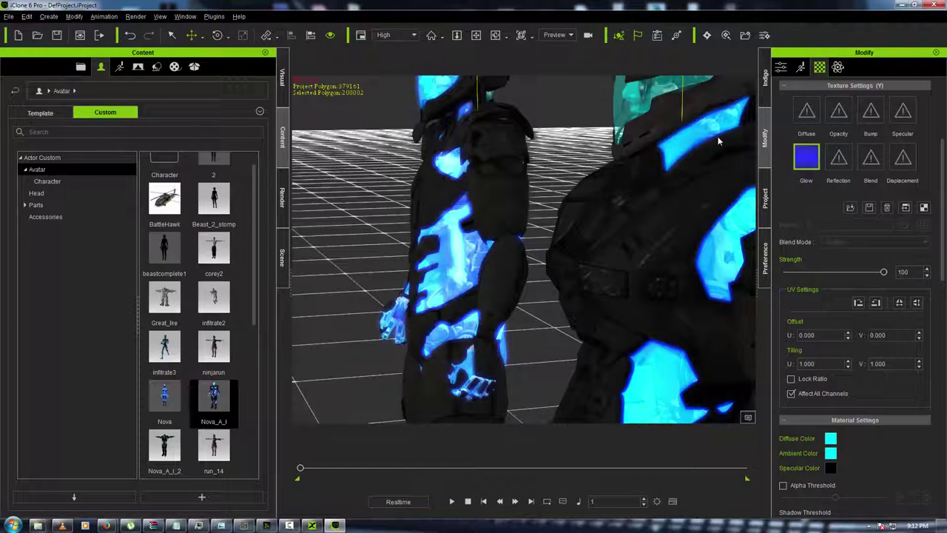
Pick the helmet's 2_FaceShield material and load the blue-center texture as its glow map.
middle_click_drag(712, 146, 624, 323)
scroll(861, 166, "up", 4)
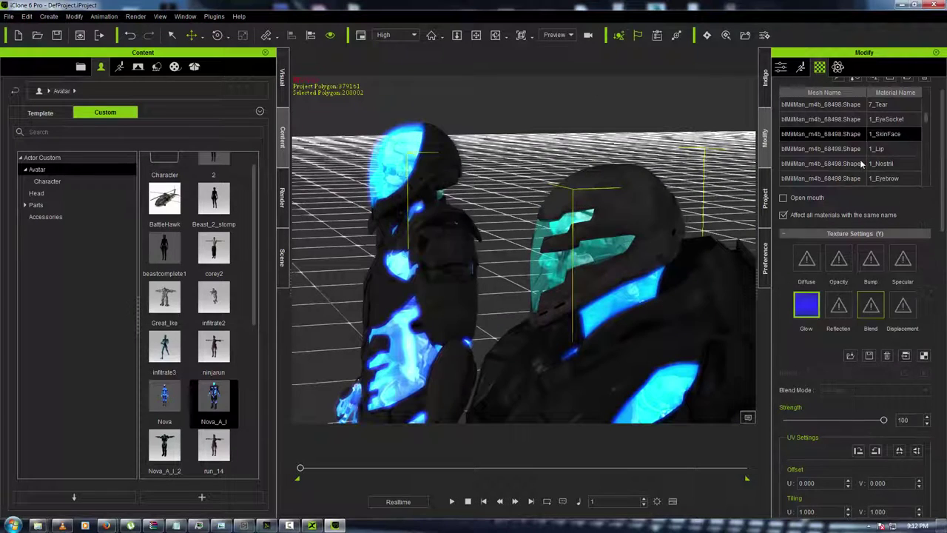
scroll(871, 150, "down", 1)
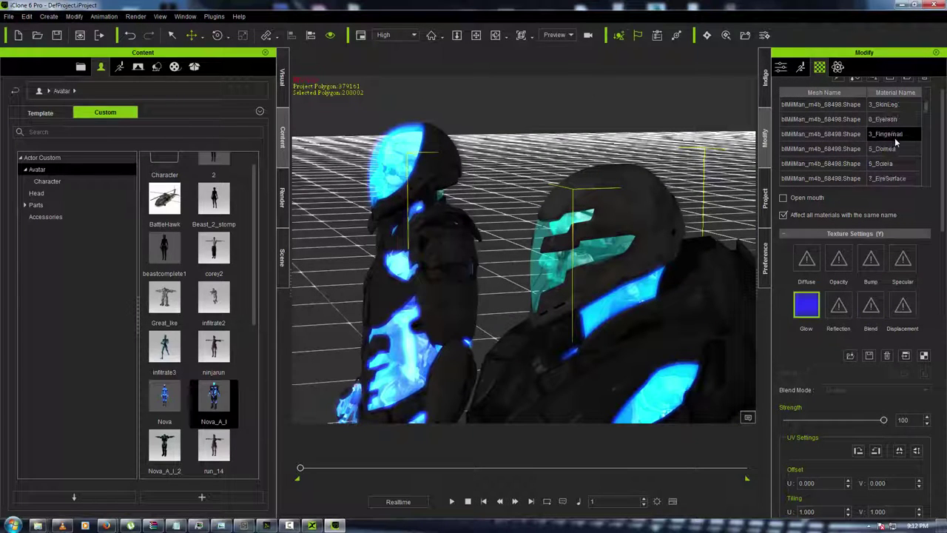
scroll(895, 140, "down", 1)
scroll(895, 152, "down", 1)
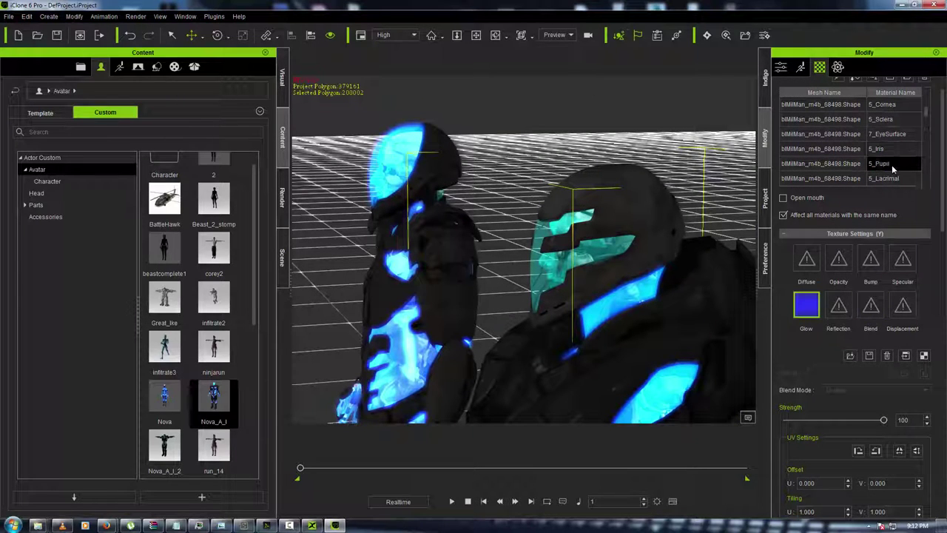
left_click(893, 178)
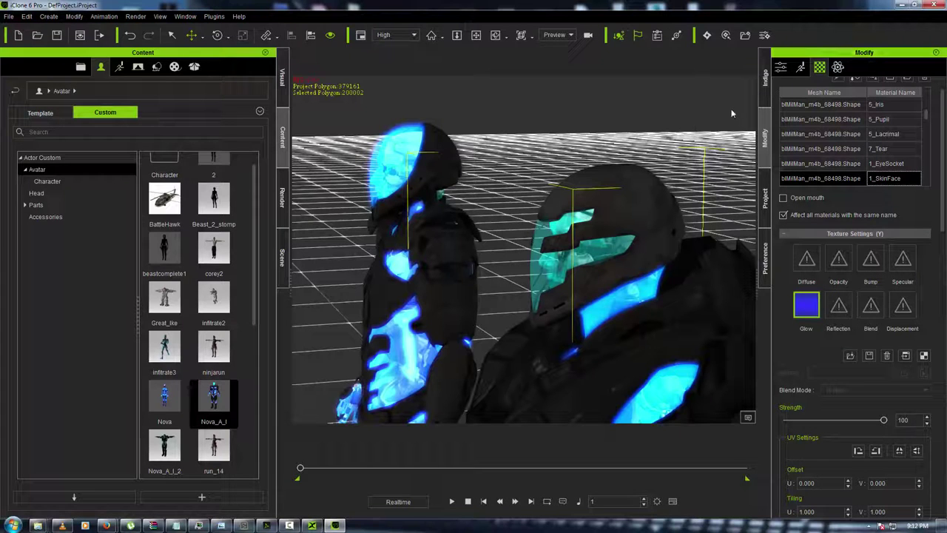
left_click(581, 212)
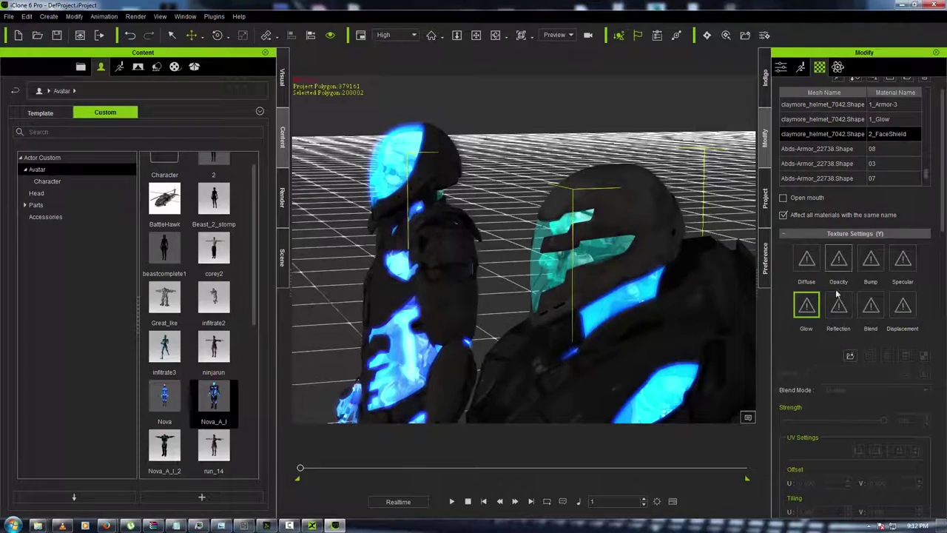
double_click(806, 304)
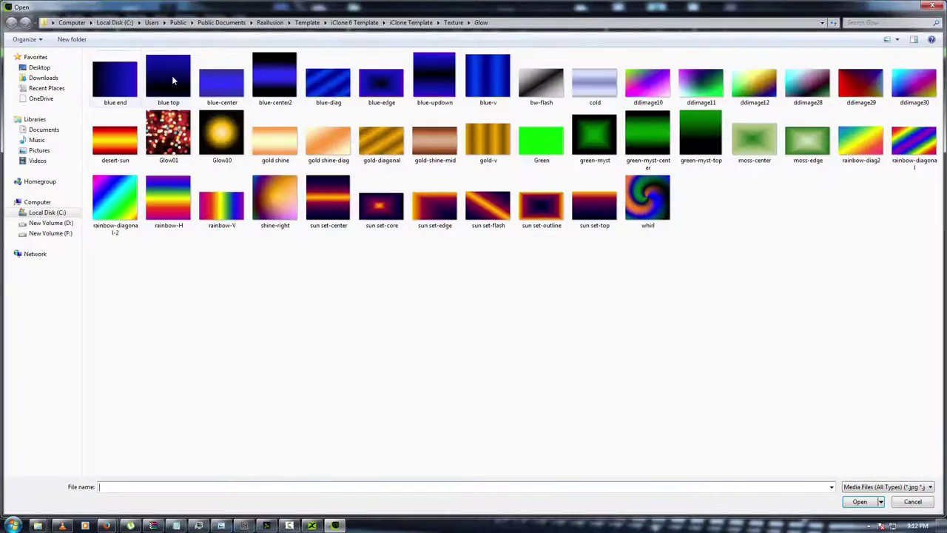
double_click(221, 80)
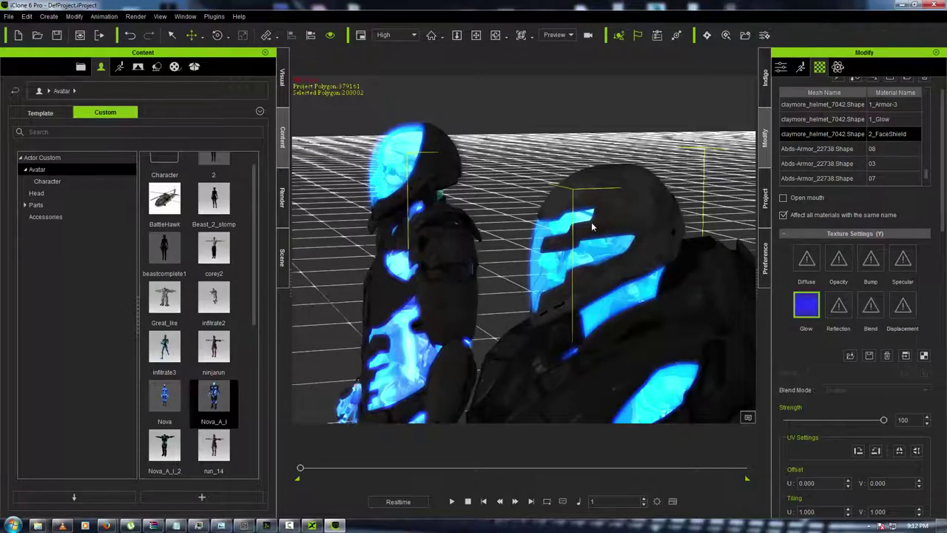
Find the Glow material of the Boots_73832 mesh in the material list and load blue-center as its glow map.
right_click_drag(592, 227, 761, 206)
middle_click_drag(663, 274, 670, 200)
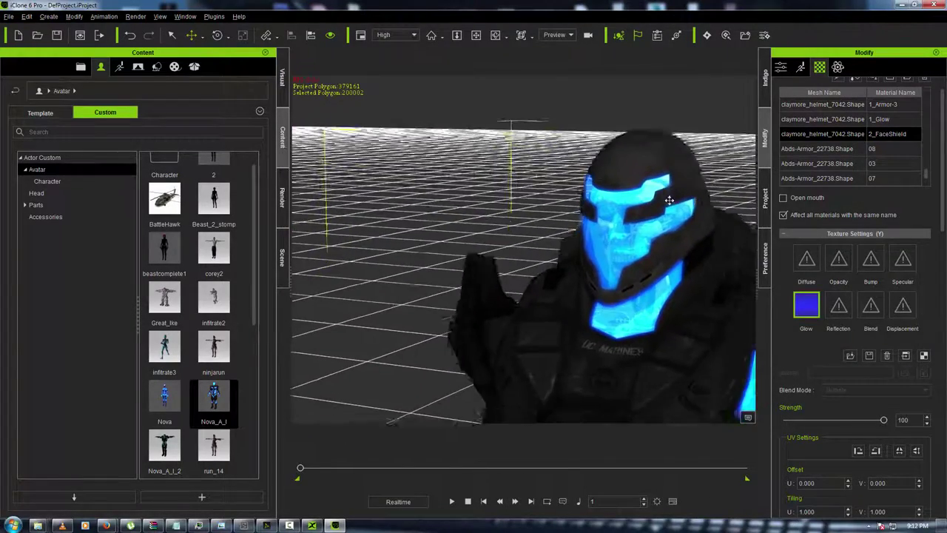
right_click_drag(669, 200, 652, 215)
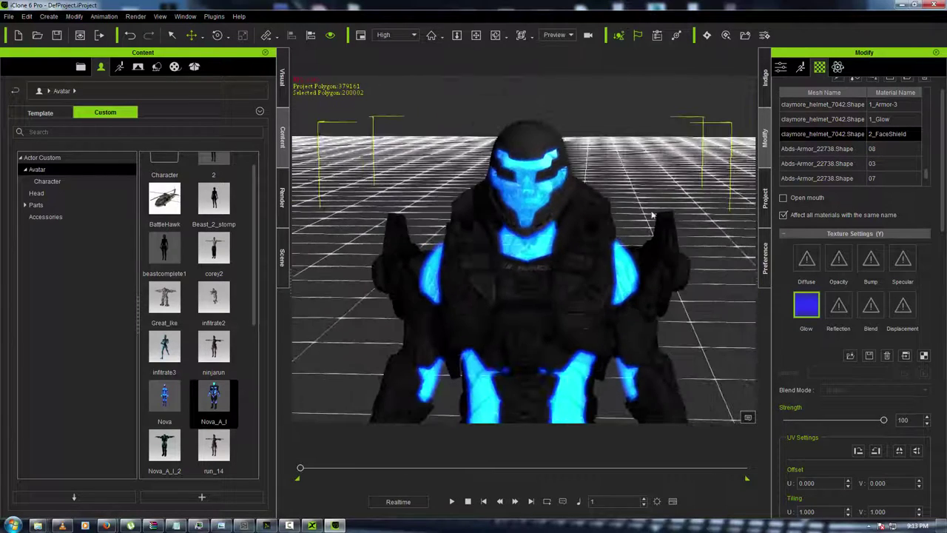
scroll(907, 162, "up", 5)
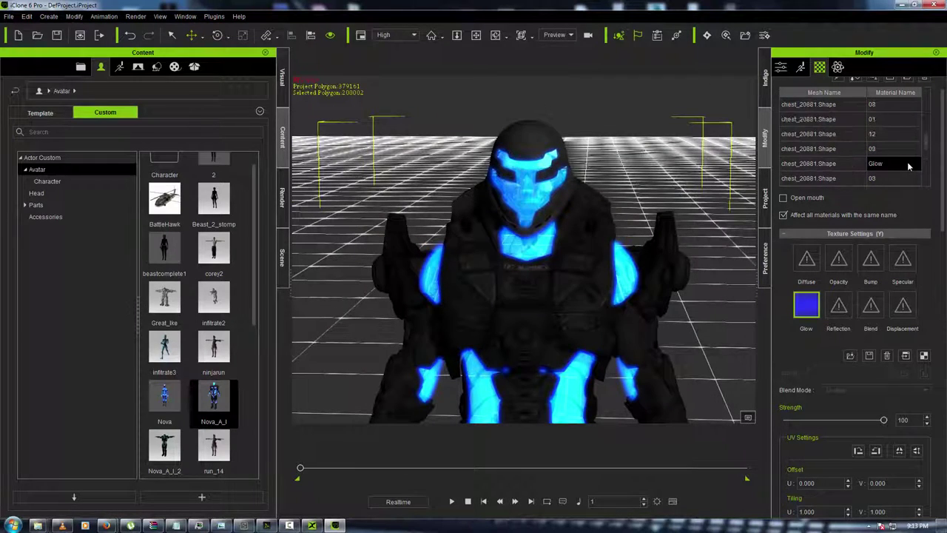
scroll(909, 165, "up", 6)
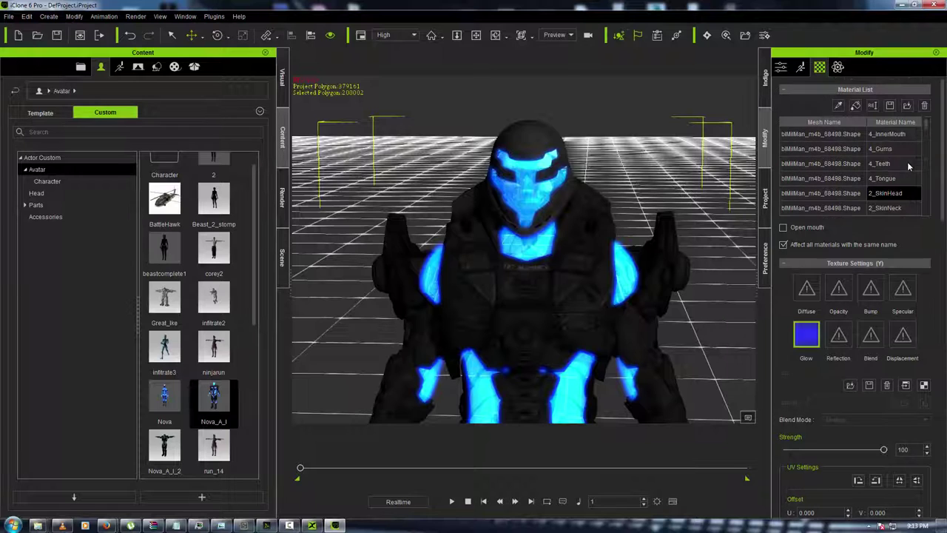
scroll(901, 177, "down", 4)
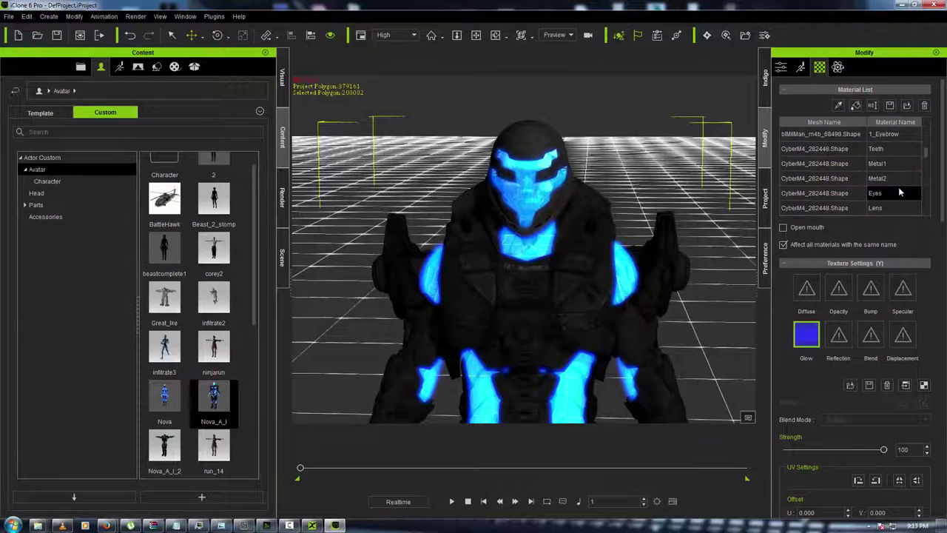
scroll(899, 191, "down", 3)
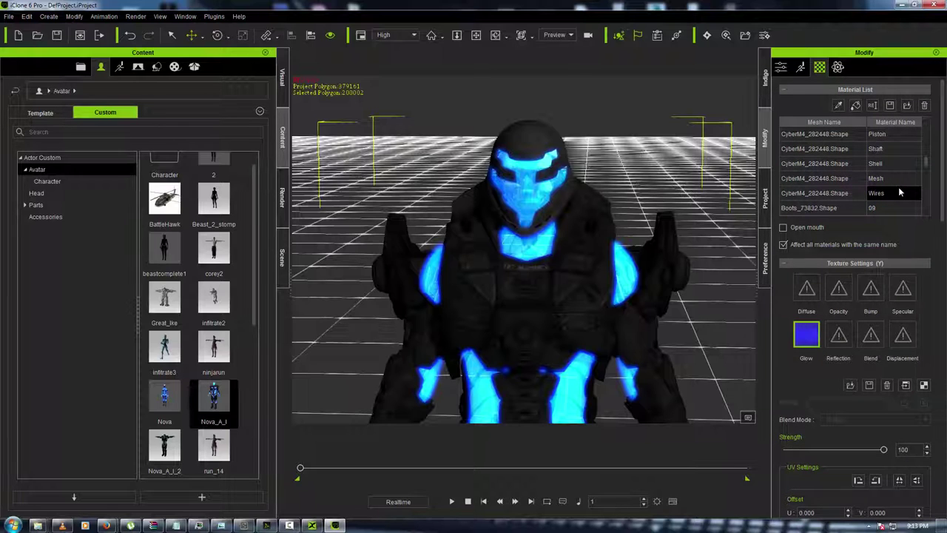
scroll(899, 186, "down", 3)
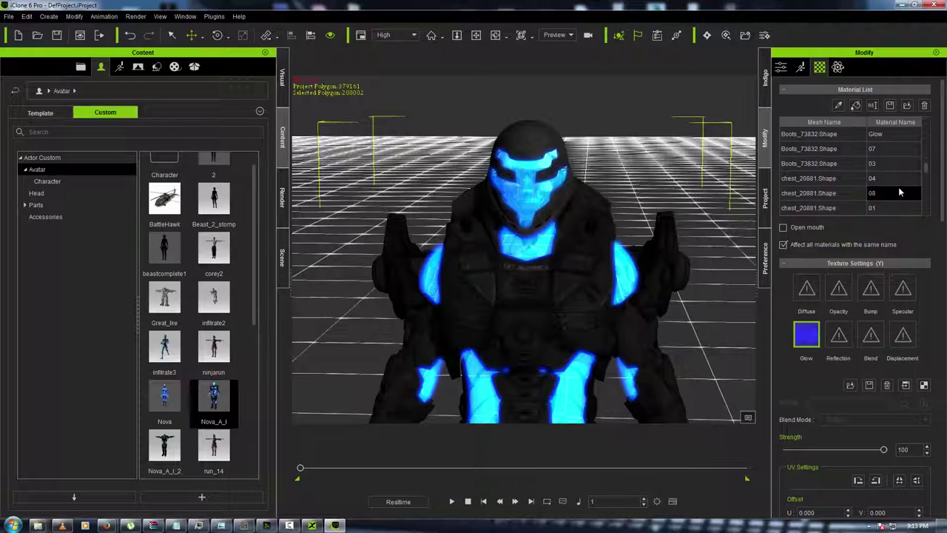
left_click(895, 178)
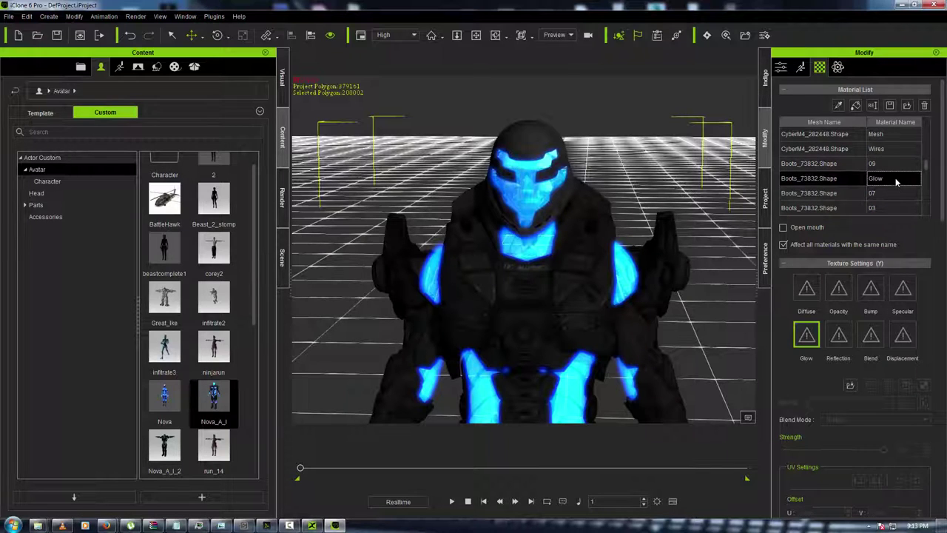
double_click(808, 337)
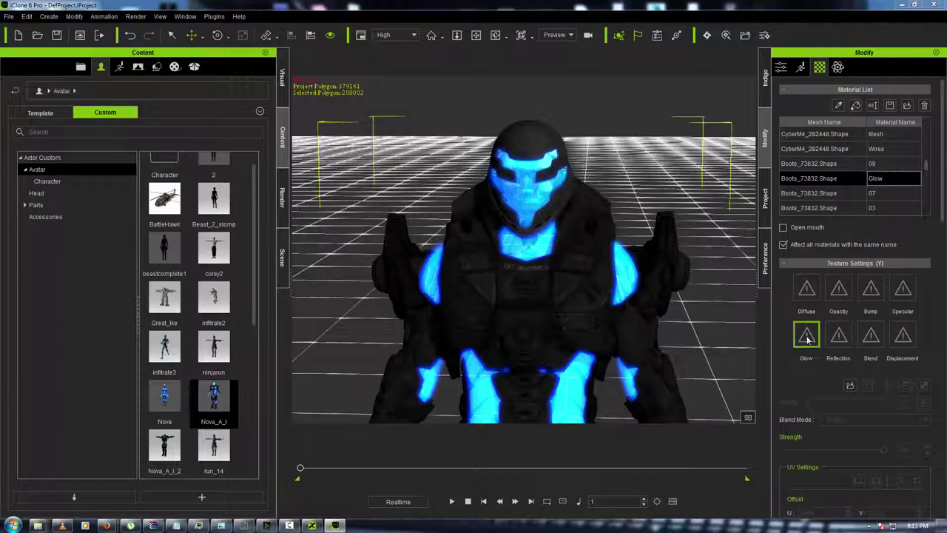
double_click(222, 81)
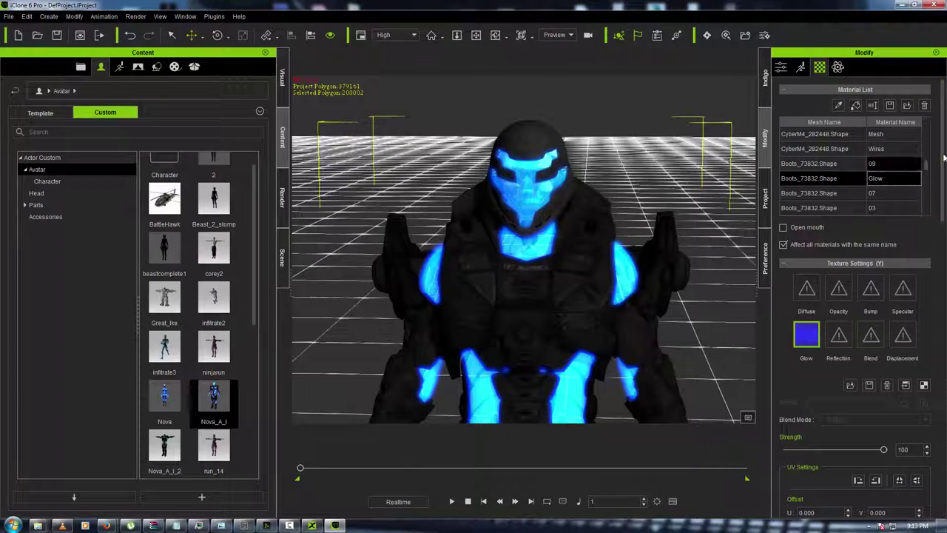
Set the boots' Glow material to light cyan diffuse and ambient colours and raise its self illumination to 100.
left_click_drag(942, 159, 937, 257)
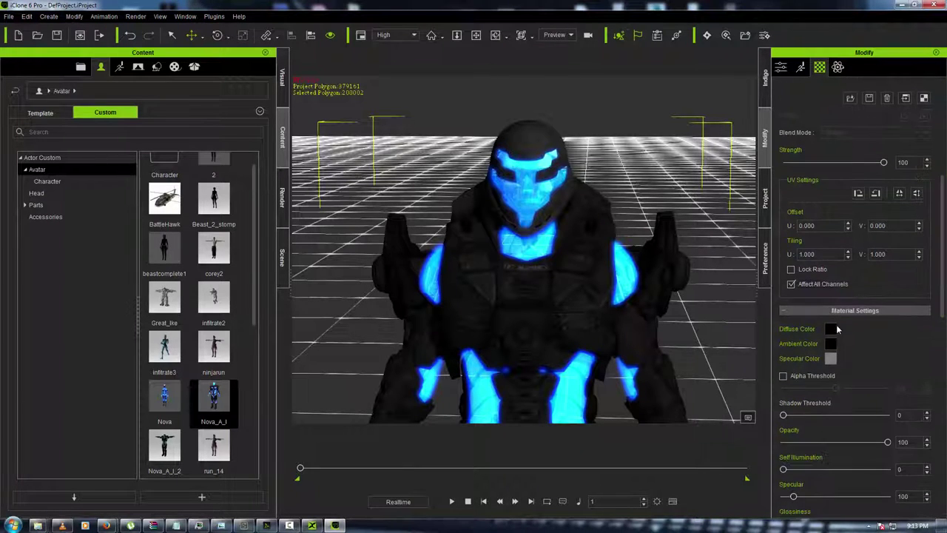
left_click(832, 337)
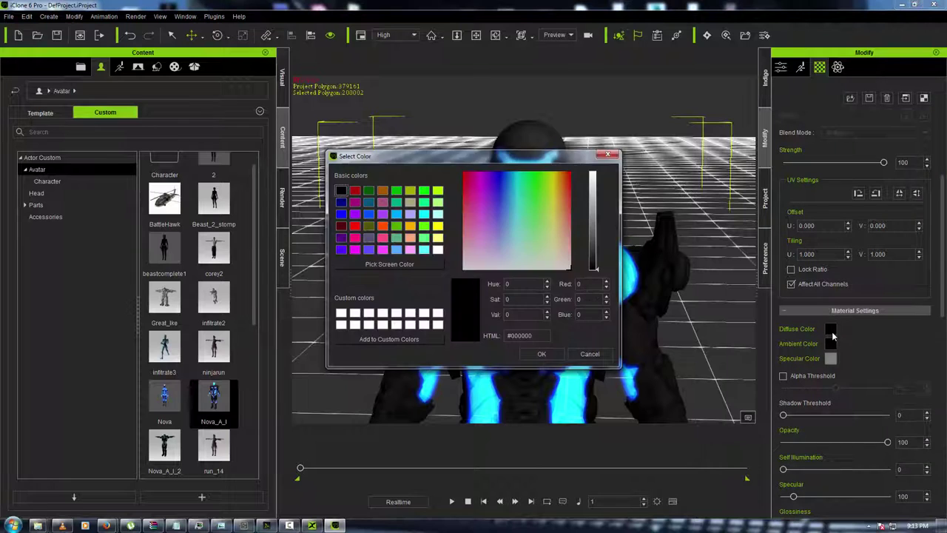
left_click(425, 249)
left_click(541, 353)
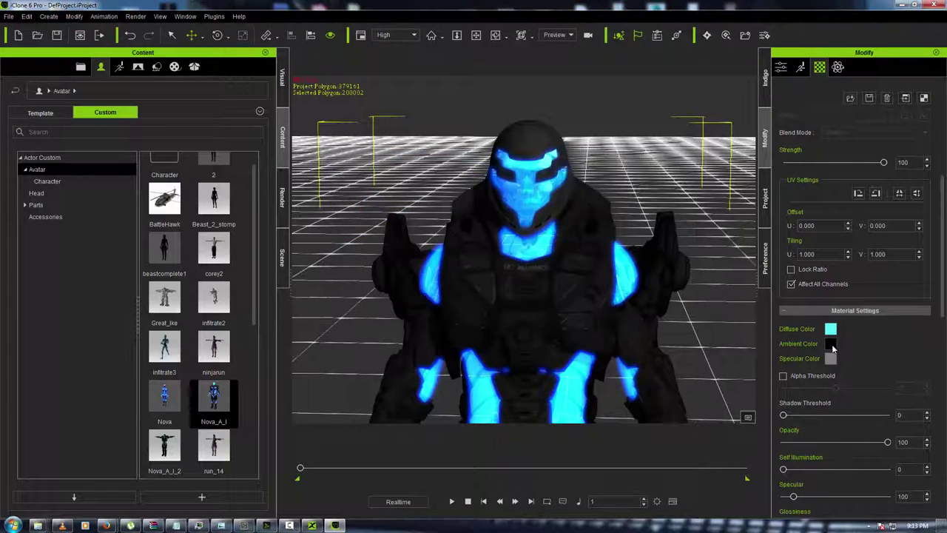
left_click(832, 345)
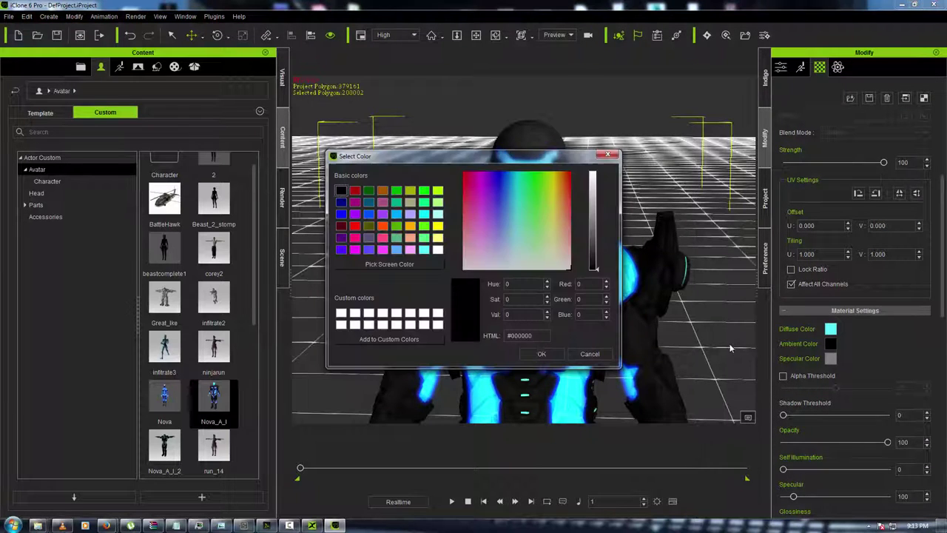
left_click(425, 249)
left_click(540, 354)
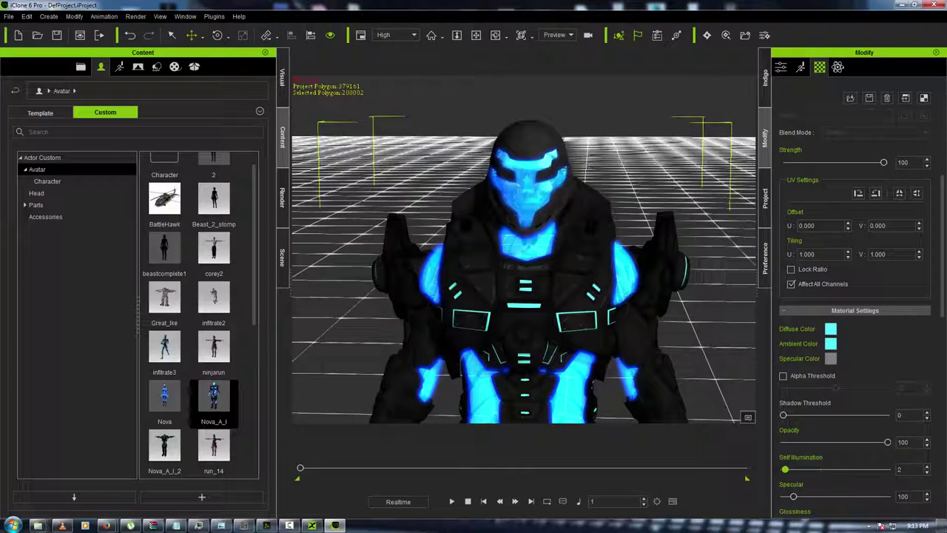
left_click_drag(785, 469, 840, 469)
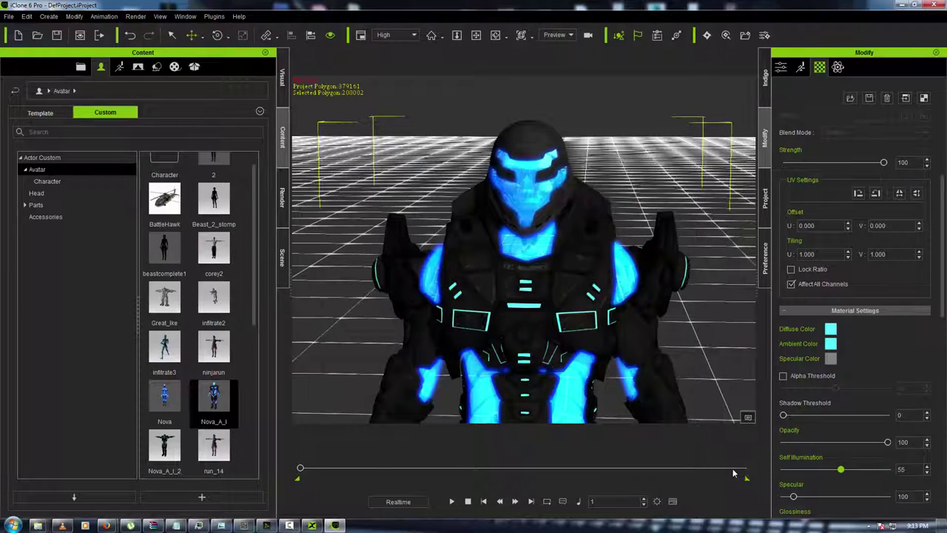
left_click_drag(733, 472, 887, 469)
Examine the cyan armour lights and blue glow on the armoured figure from several sides, close up and at a distance.
right_click_drag(709, 305, 437, 256)
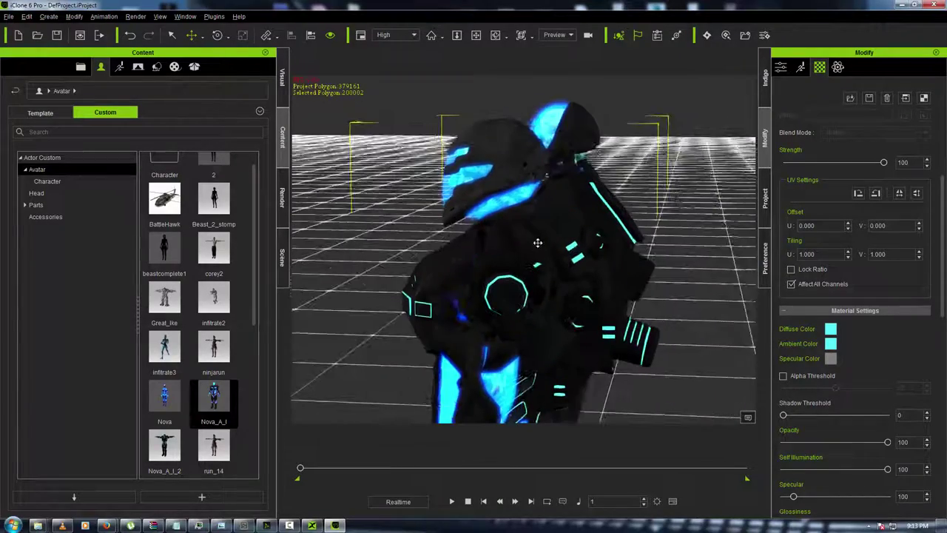
middle_click_drag(537, 244, 548, 120)
right_click_drag(555, 253, 749, 273)
scroll(735, 279, "down", 6)
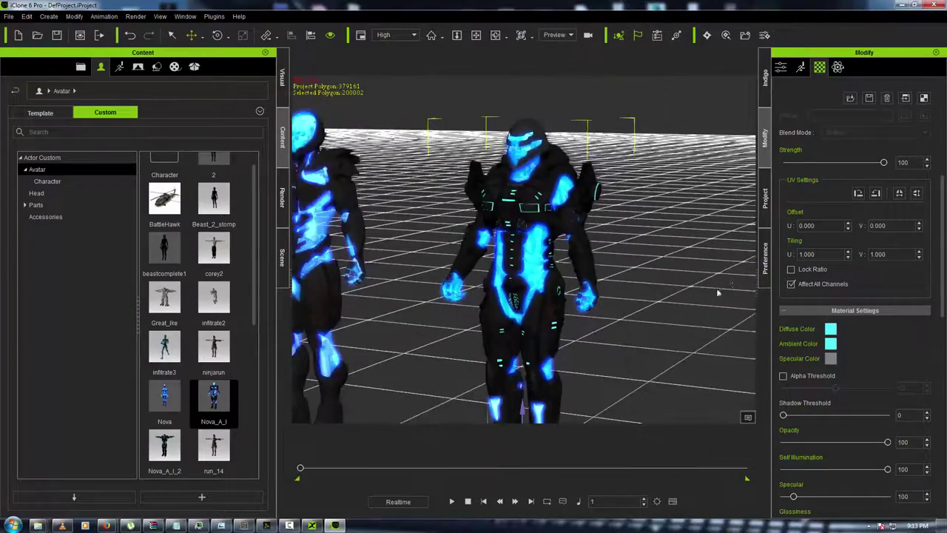
right_click_drag(516, 274, 629, 248)
scroll(562, 253, "up", 4)
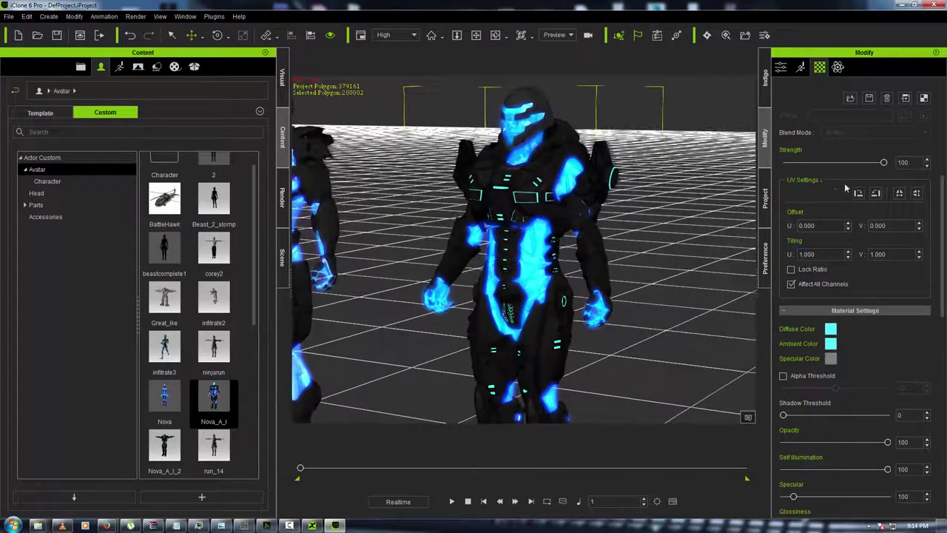
scroll(861, 181, "up", 3)
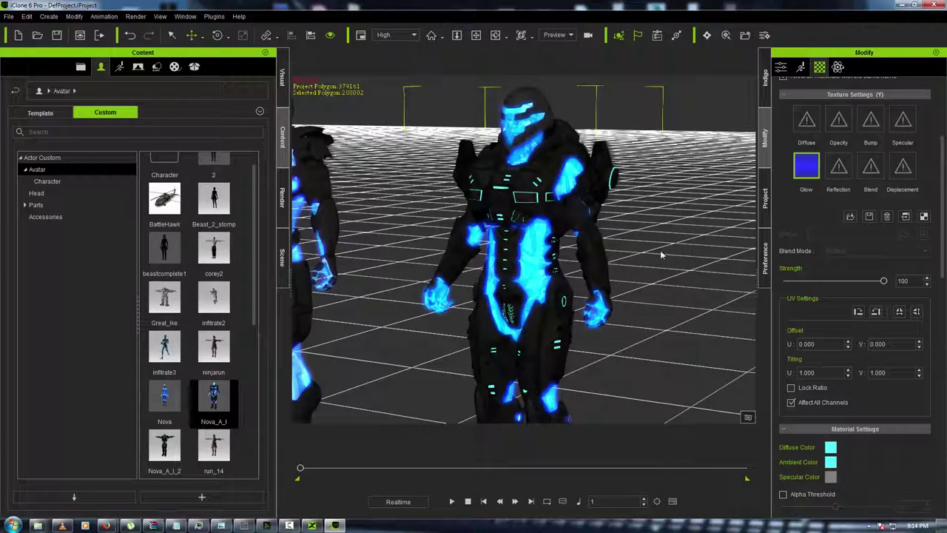
right_click_drag(660, 256, 696, 246)
scroll(612, 258, "down", 3)
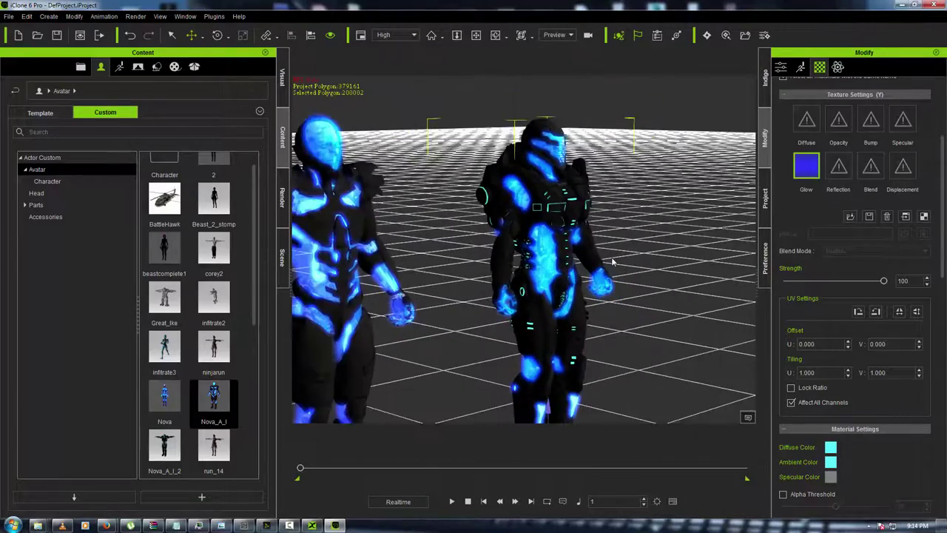
right_click_drag(615, 265, 539, 250)
scroll(539, 249, "up", 3)
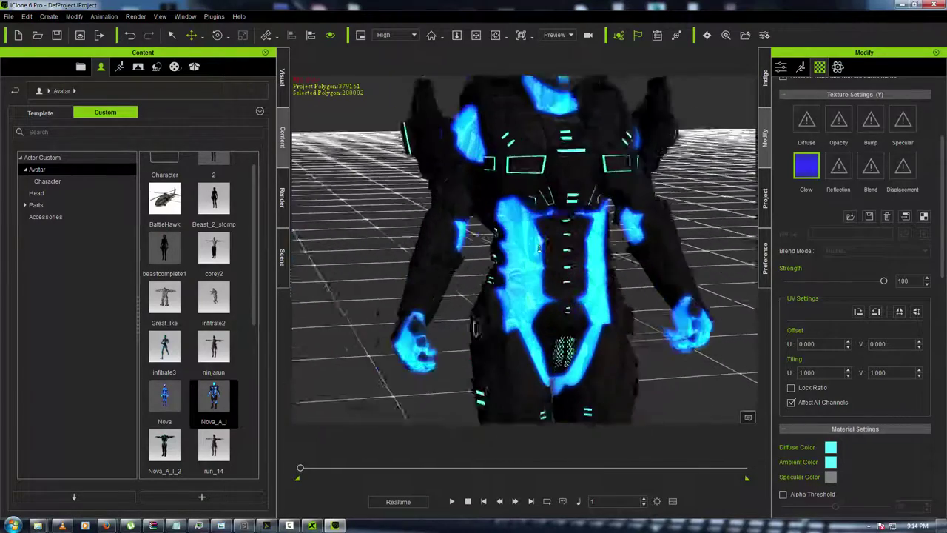
scroll(424, 234, "up", 2)
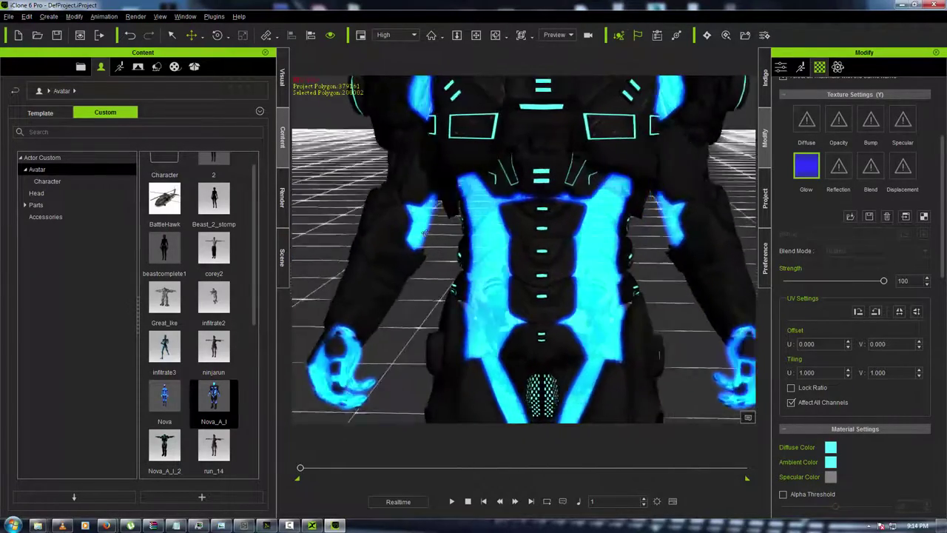
right_click_drag(424, 233, 508, 221)
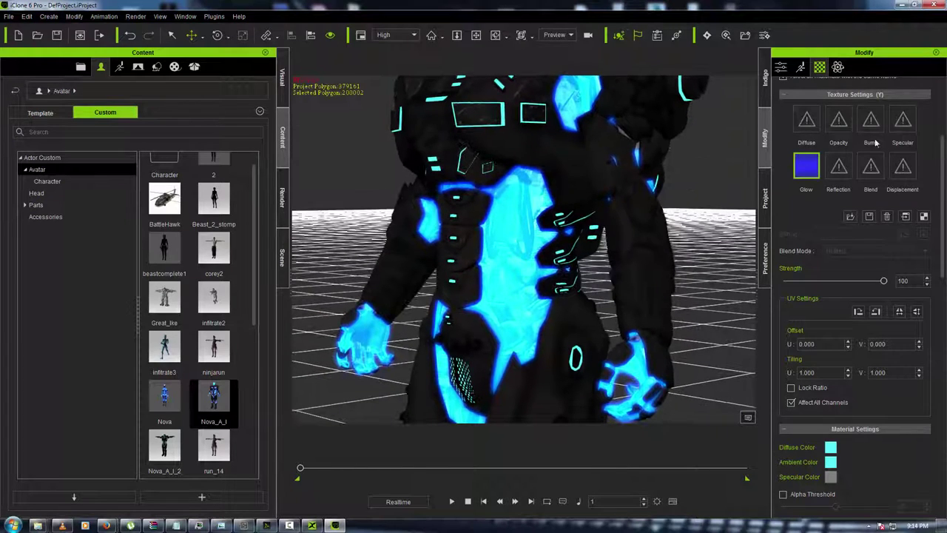
Find the Wires material of the CyberM4_282448 mesh in the material list and load blue-center as its glow map.
scroll(885, 141, "up", 6)
scroll(894, 135, "up", 1)
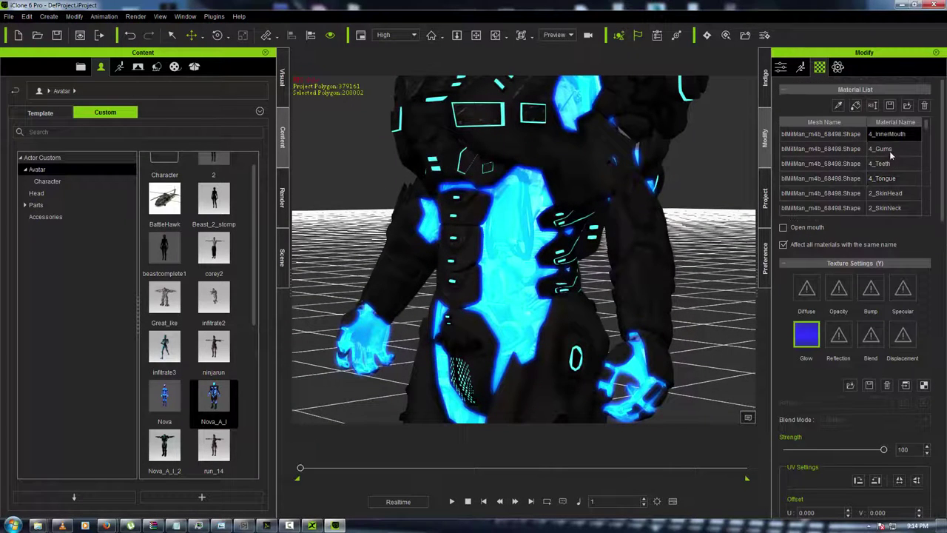
scroll(891, 157, "down", 5)
scroll(890, 185, "down", 5)
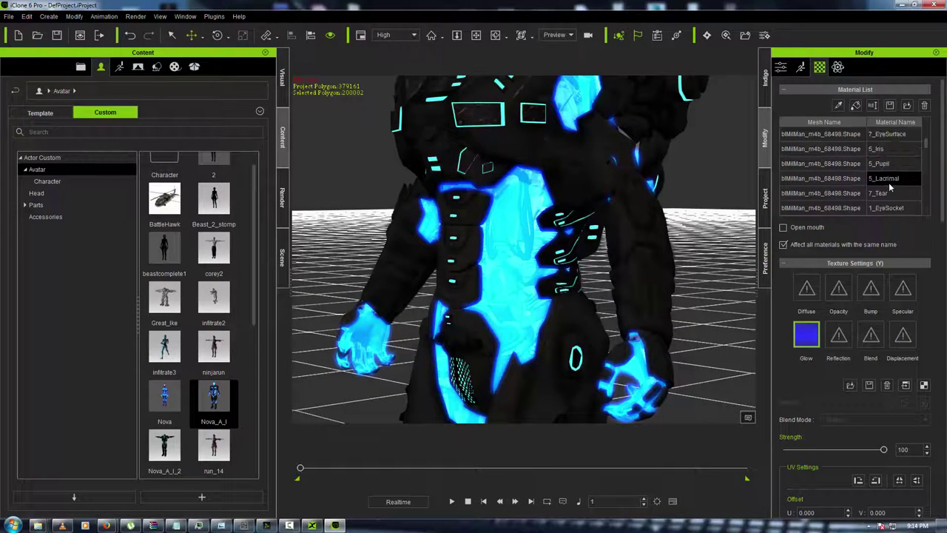
scroll(889, 190, "down", 5)
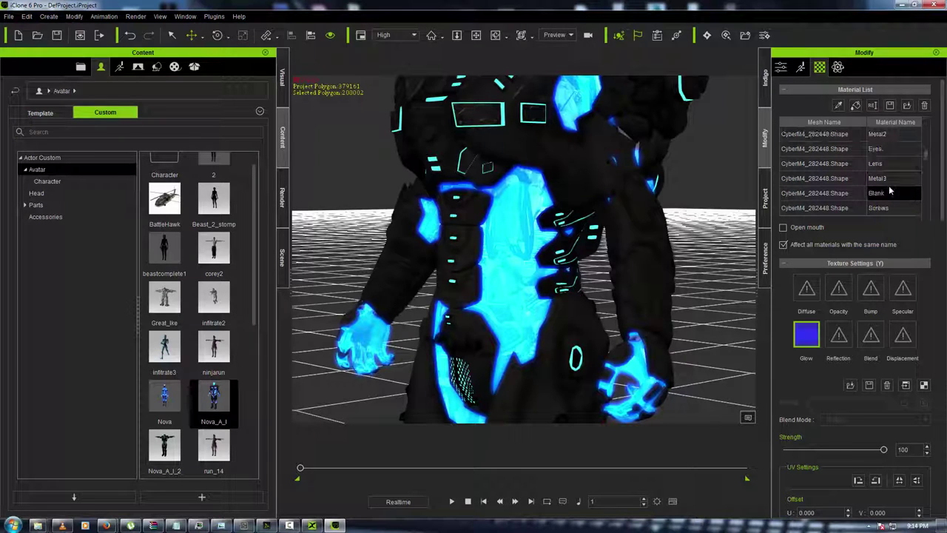
scroll(888, 178, "up", 3)
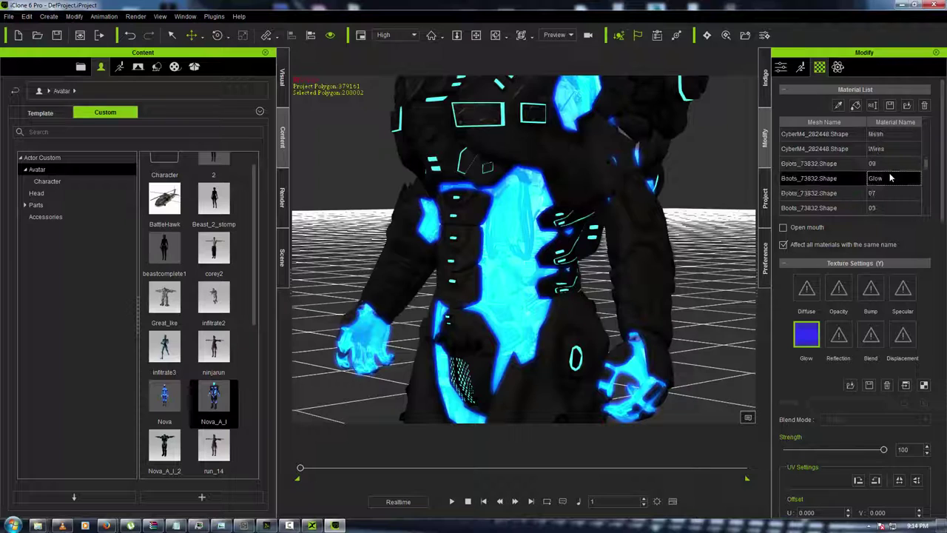
scroll(889, 164, "down", 3)
left_click(889, 149)
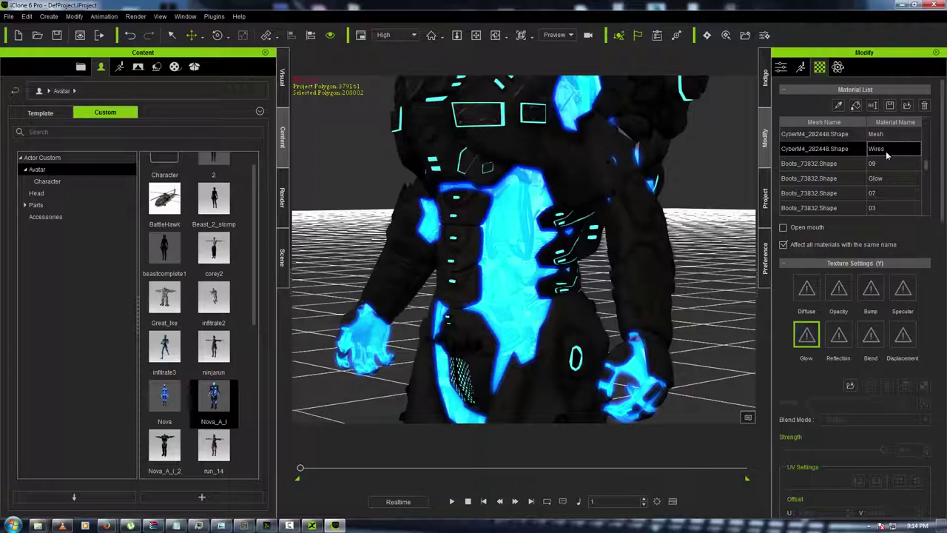
double_click(805, 338)
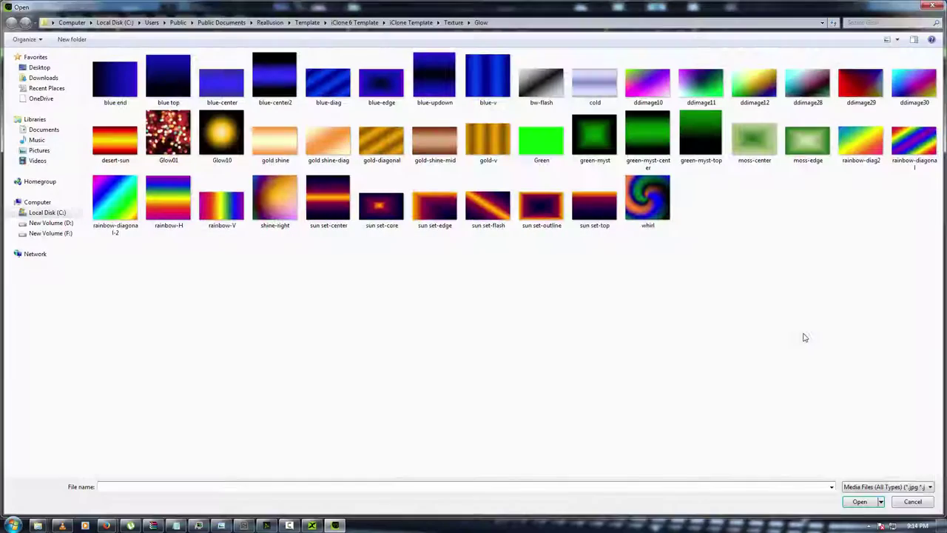
double_click(219, 83)
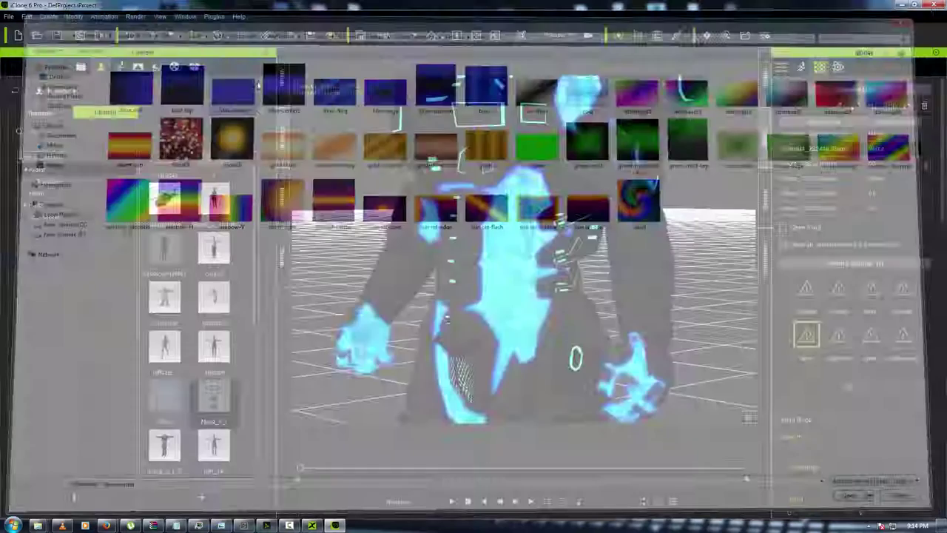
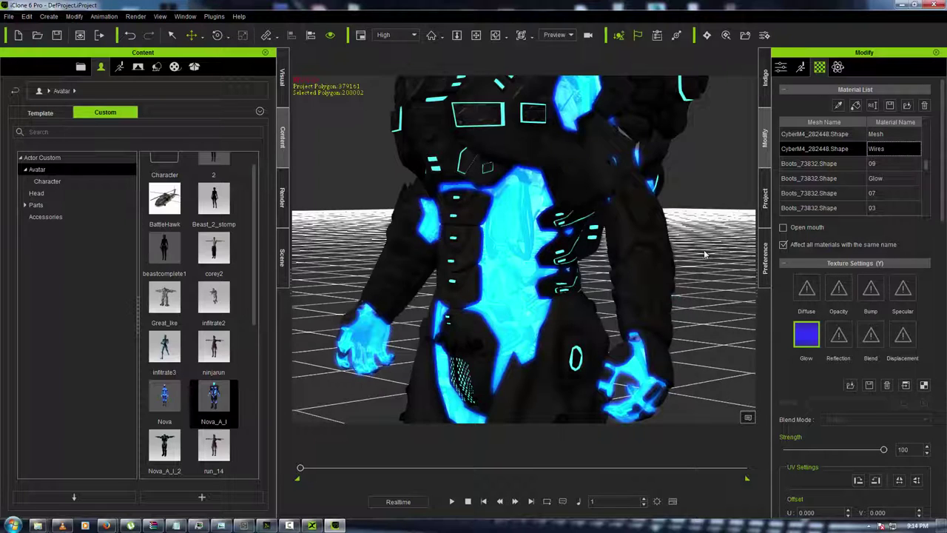
Set the diffuse and ambient colours of the Wires material to light cyan #55ffff.
scroll(839, 363, "down", 5)
scroll(835, 413, "down", 2)
left_click(832, 410)
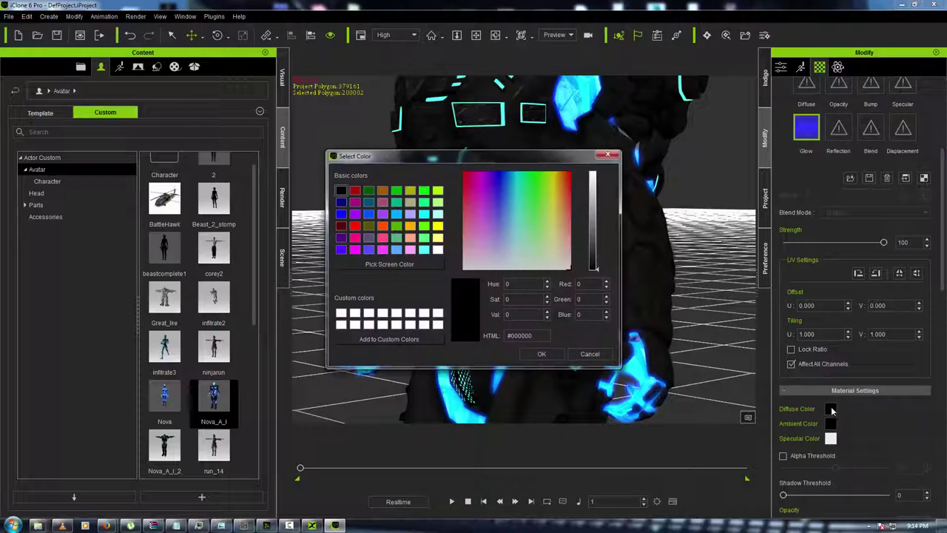
left_click(424, 250)
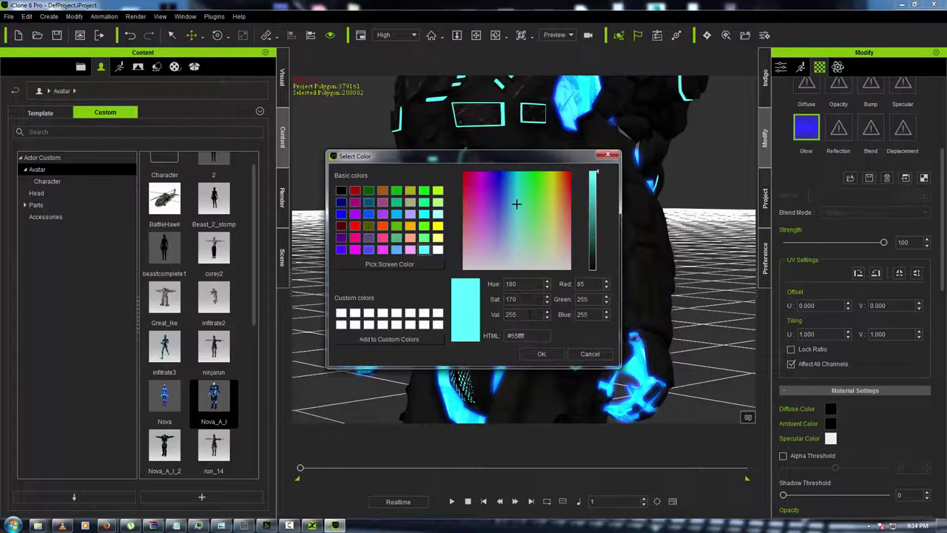
left_click(540, 355)
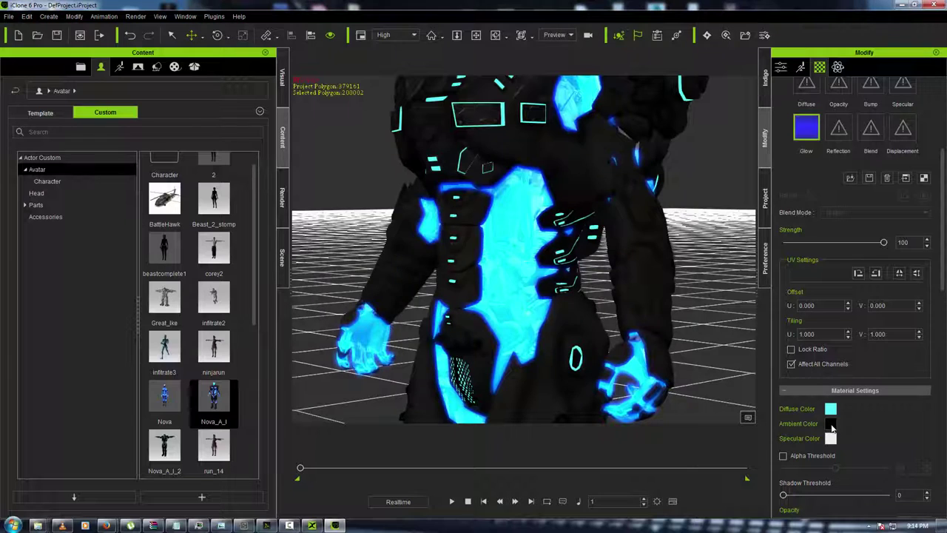
left_click(832, 424)
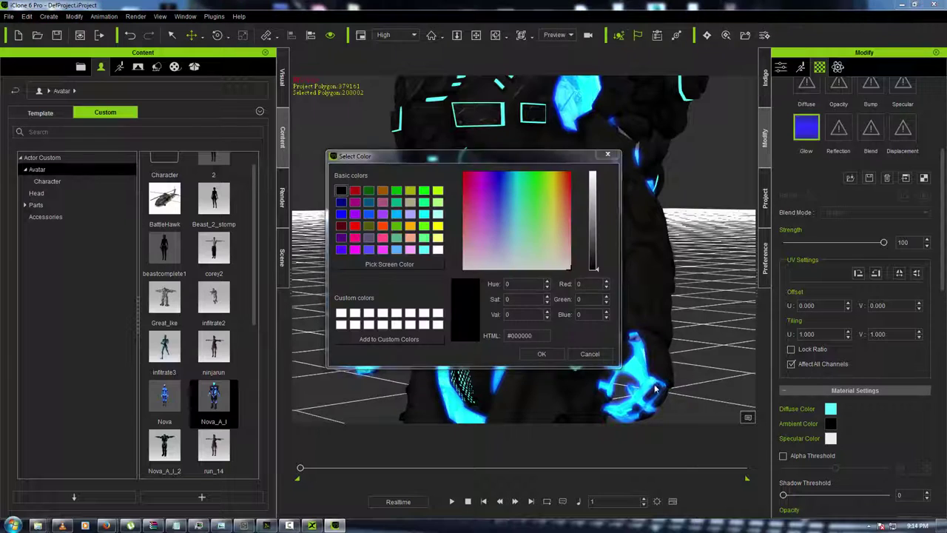
left_click(424, 249)
left_click(542, 354)
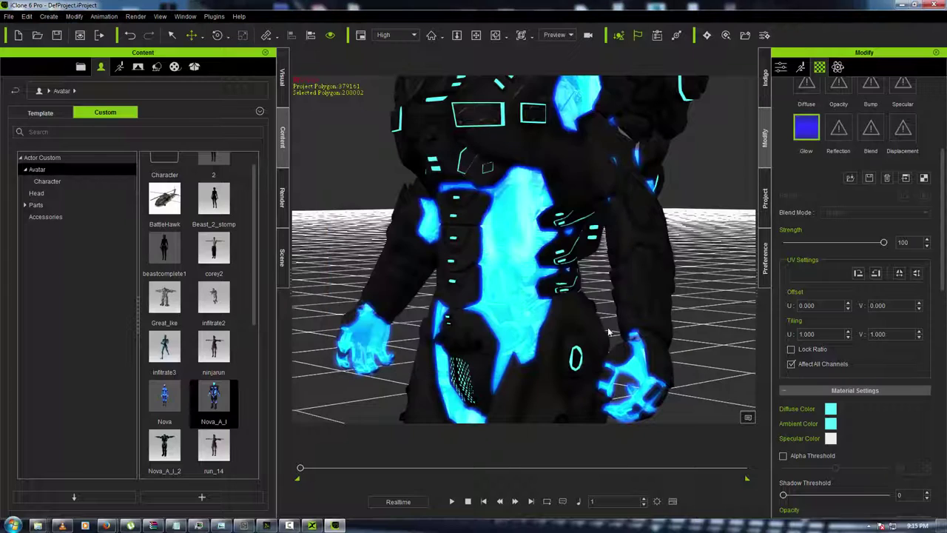
Inspect the armoured figure's legs and boots from the front, side and back, and compare the full figure with the neighbouring glowing character.
right_click_drag(671, 238, 853, 274)
right_click_drag(481, 222, 620, 303)
scroll(619, 304, "down", 5)
scroll(619, 303, "down", 5)
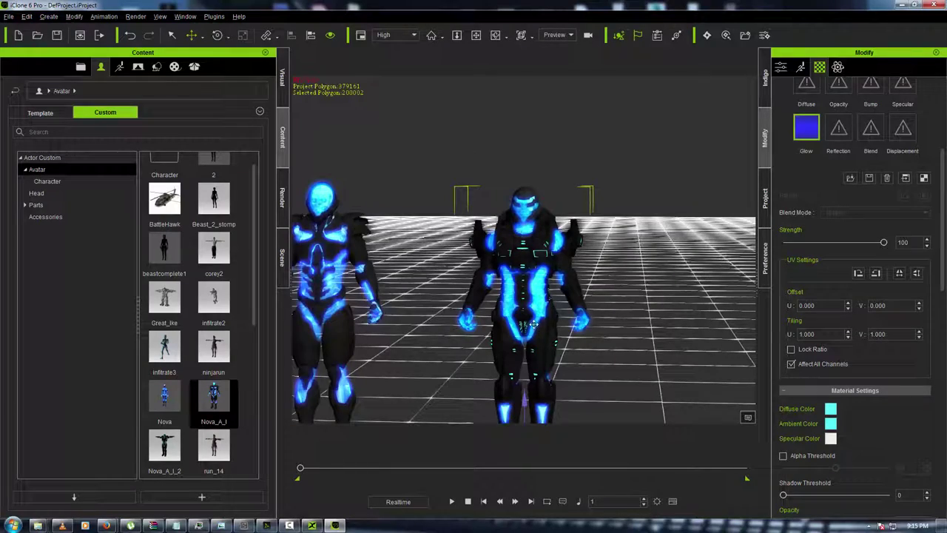
middle_click_drag(533, 324, 622, 226)
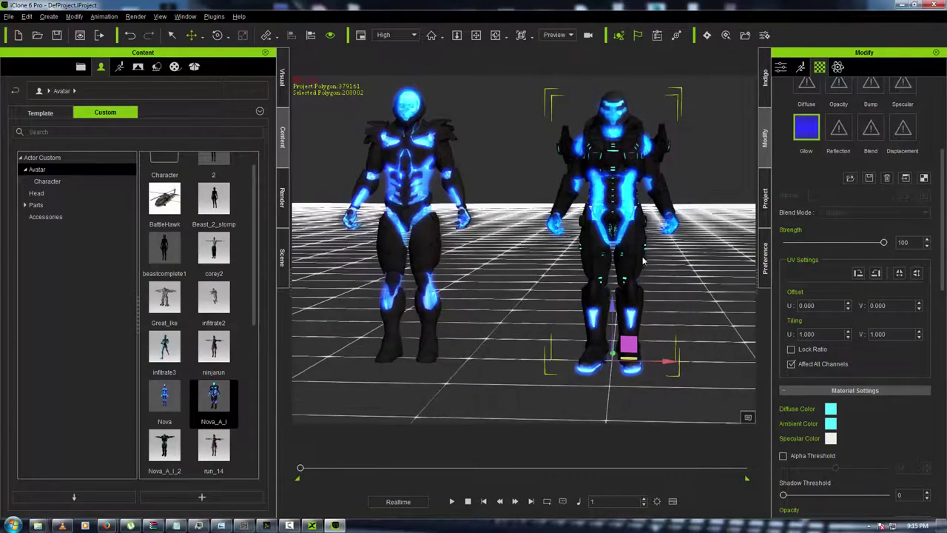
right_click_drag(644, 260, 634, 287)
right_click_drag(641, 372, 656, 403)
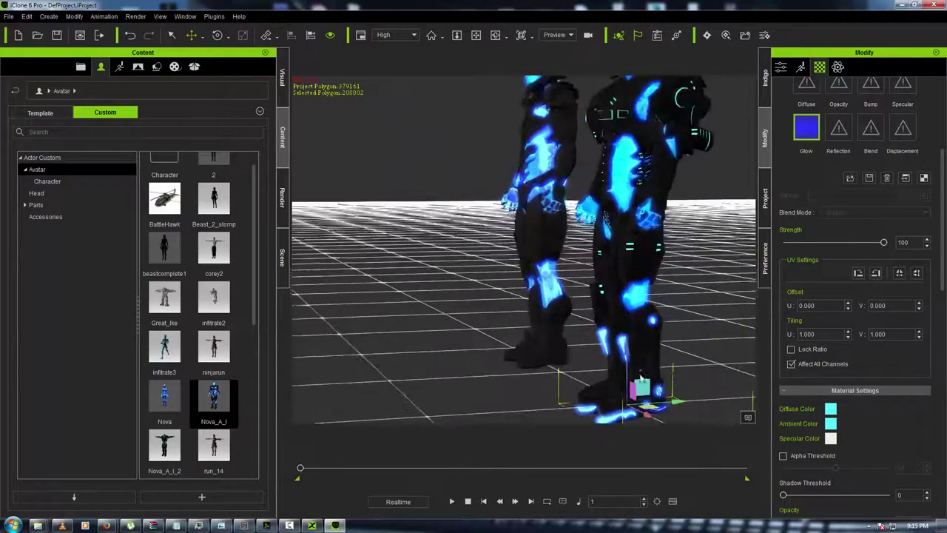
middle_click_drag(628, 304, 660, 283)
right_click_drag(660, 283, 349, 304)
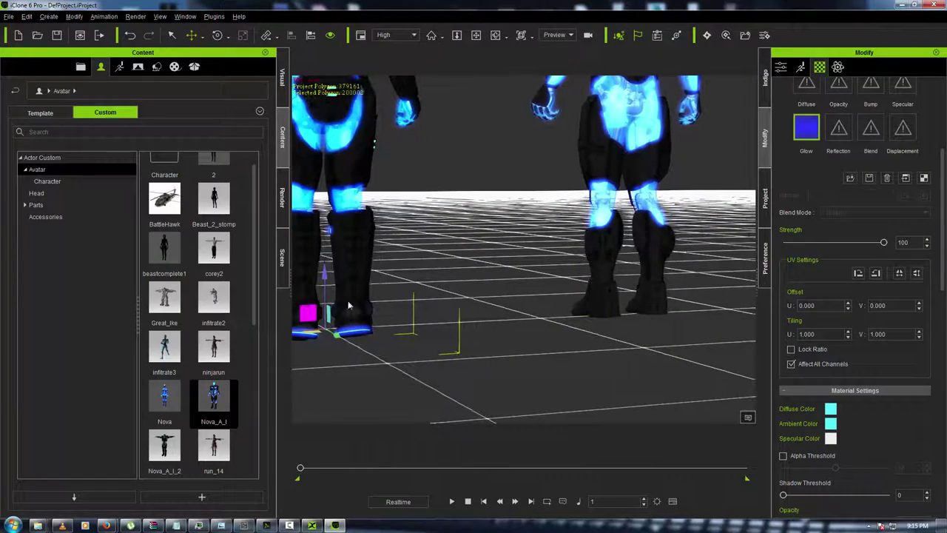
middle_click_drag(594, 290, 651, 272)
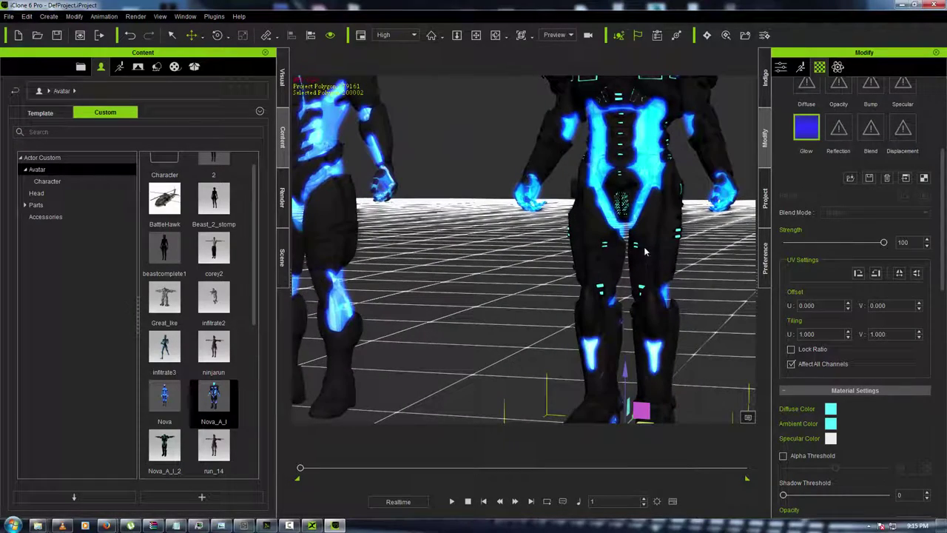
scroll(636, 259, "down", 5)
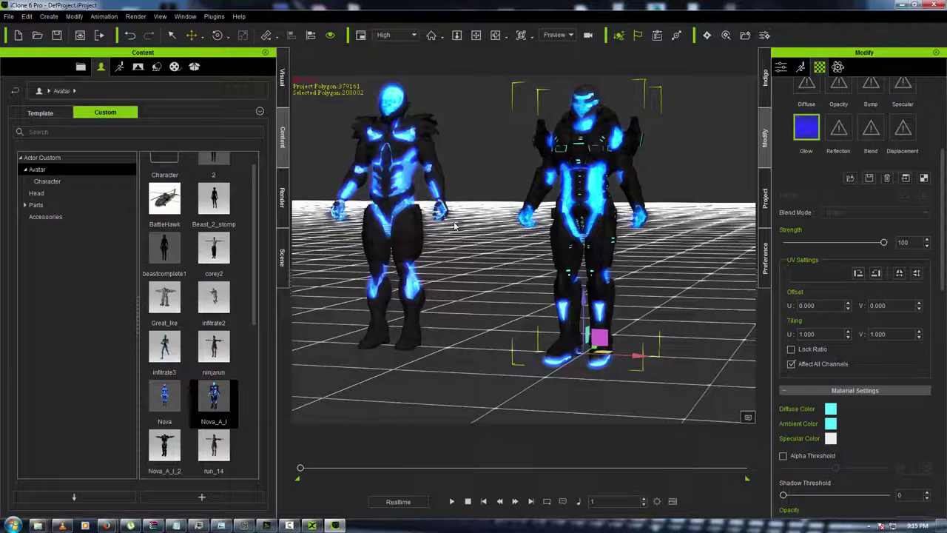
middle_click_drag(503, 222, 539, 243)
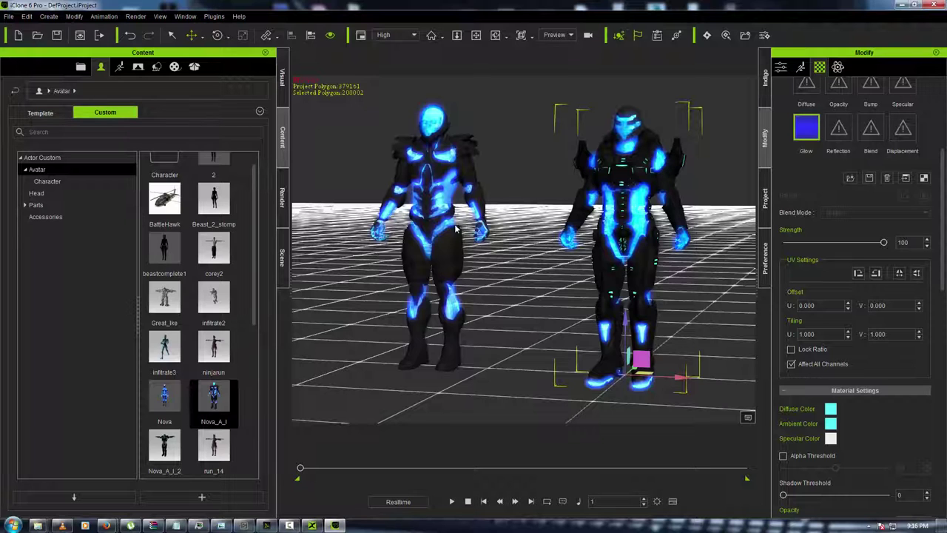
scroll(457, 225, "up", 2)
scroll(458, 223, "up", 2)
scroll(746, 143, "down", 1)
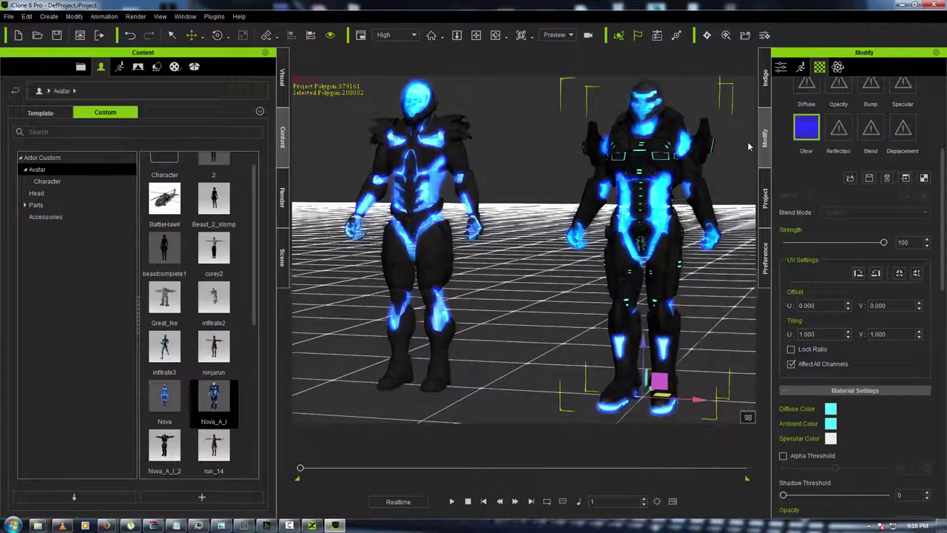
Move the armoured figure with the cyan lights to the opposite side of the neighbouring glowing character.
right_click_drag(692, 191, 651, 200)
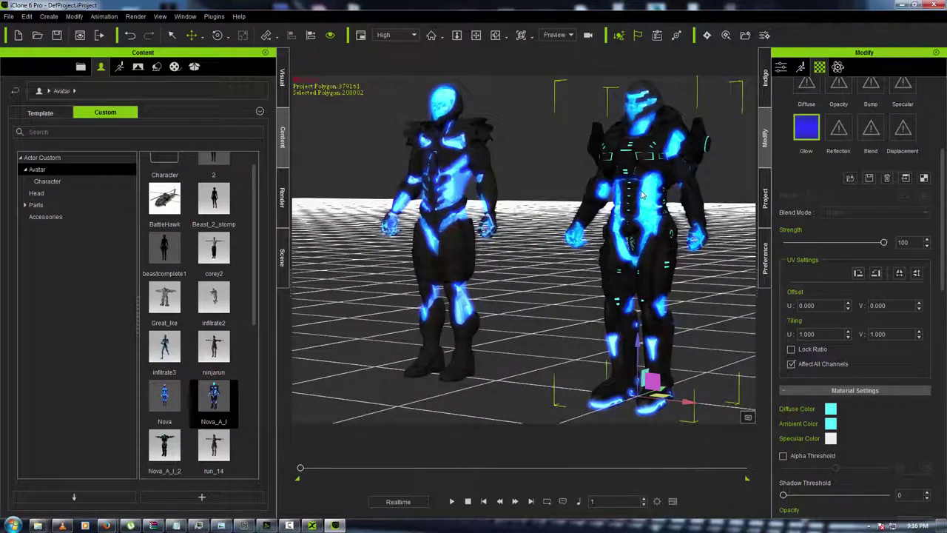
left_click_drag(666, 389, 353, 367)
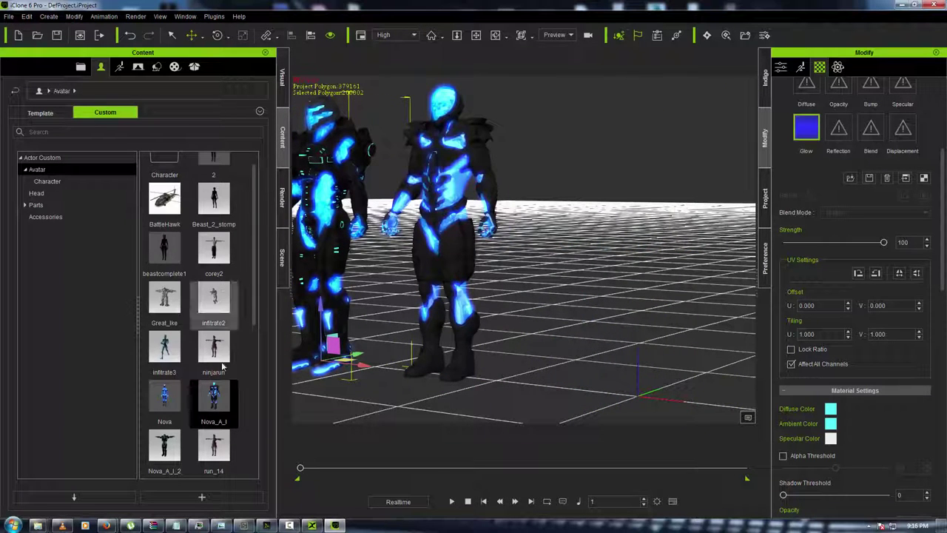
double_click(163, 396)
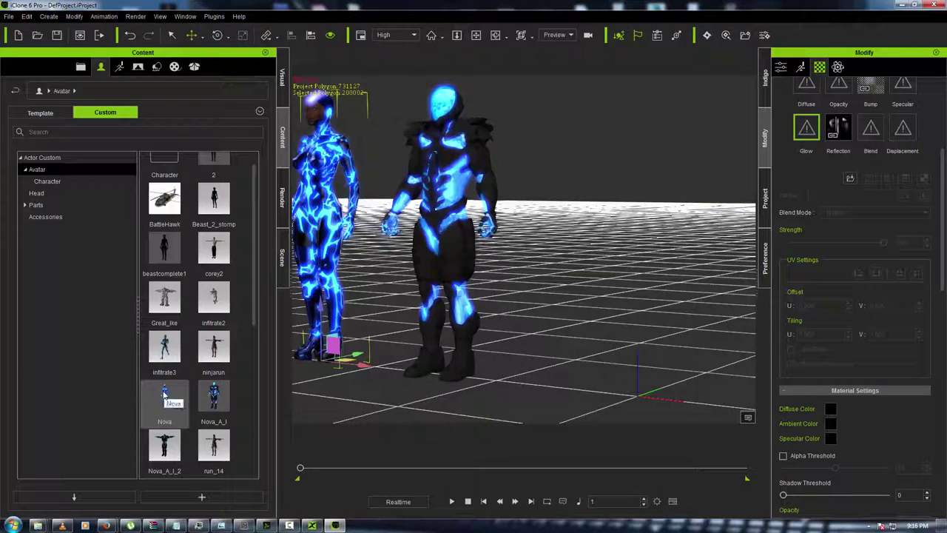
scroll(320, 315, "up", 2)
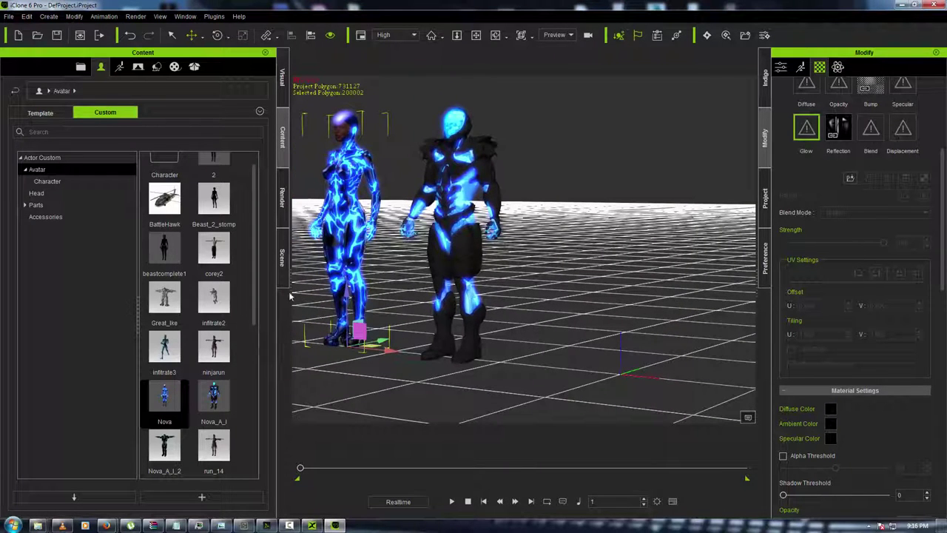
left_click(128, 34)
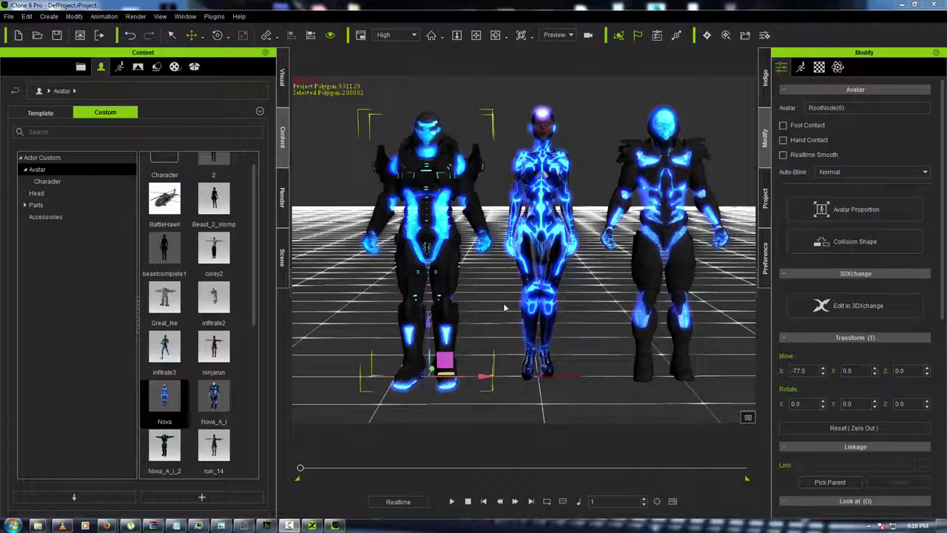
Inspect the glowing Nova avatar between the two armoured figures from the front and back, and her head in profile close up.
left_click(539, 224)
scroll(540, 221, "up", 5)
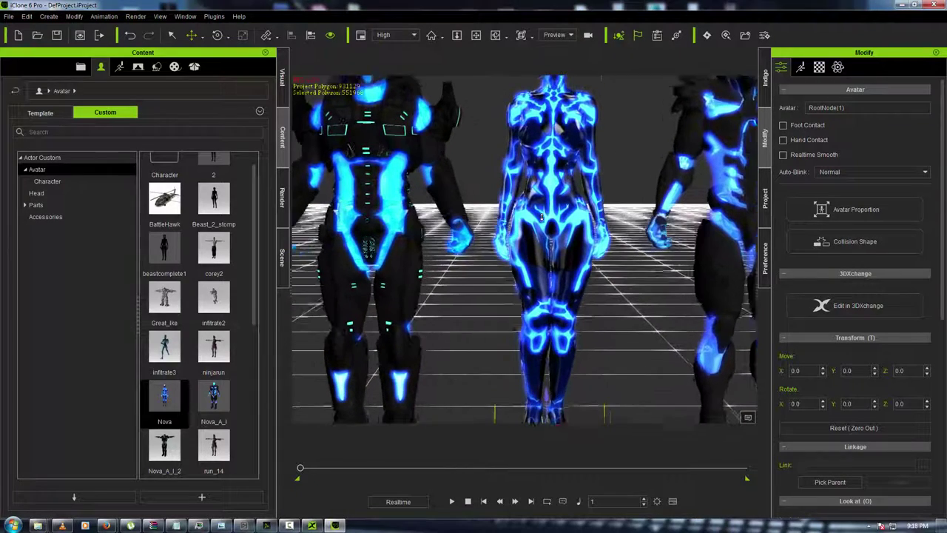
scroll(542, 219, "up", 1)
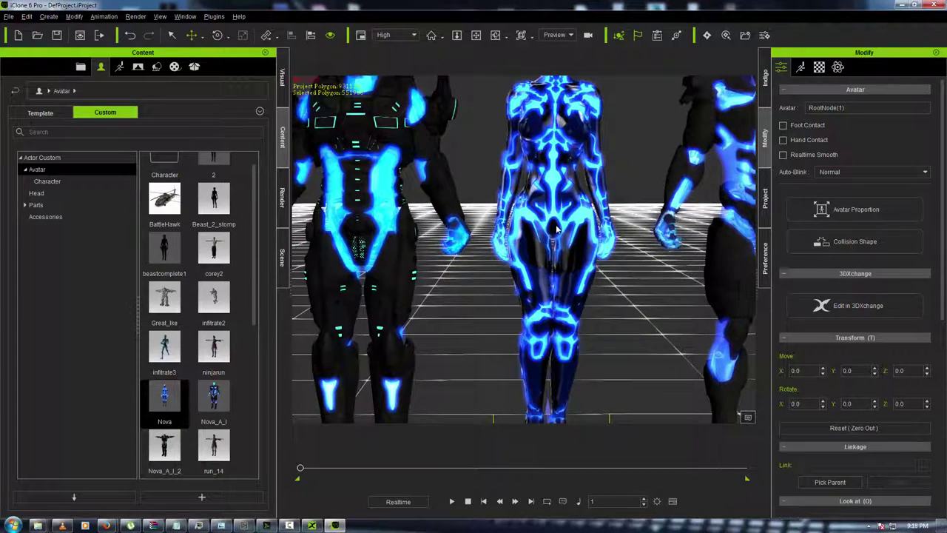
middle_click_drag(557, 229, 544, 314)
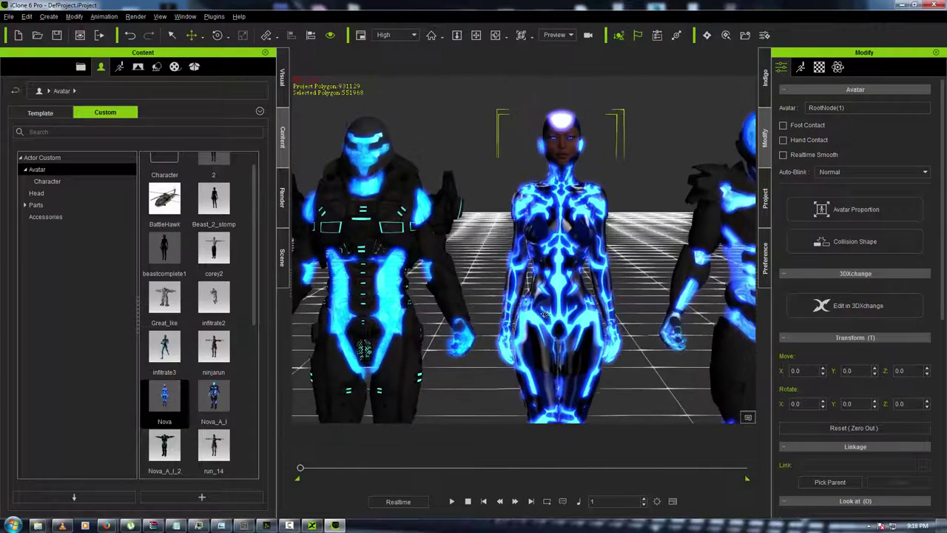
right_click_drag(544, 314, 239, 277)
scroll(632, 261, "up", 1)
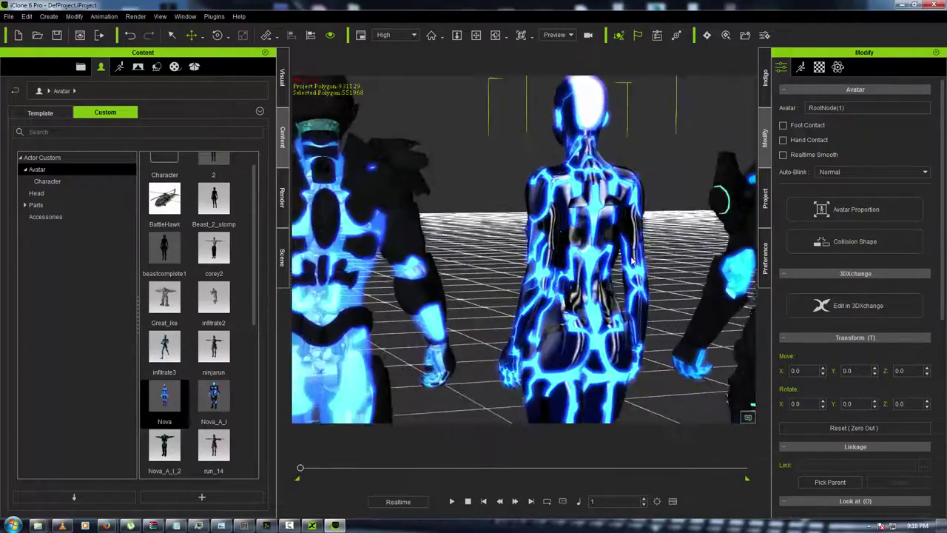
scroll(632, 260, "up", 5)
middle_click_drag(654, 258, 490, 207)
right_click_drag(529, 222, 946, 258)
right_click_drag(530, 258, 558, 213)
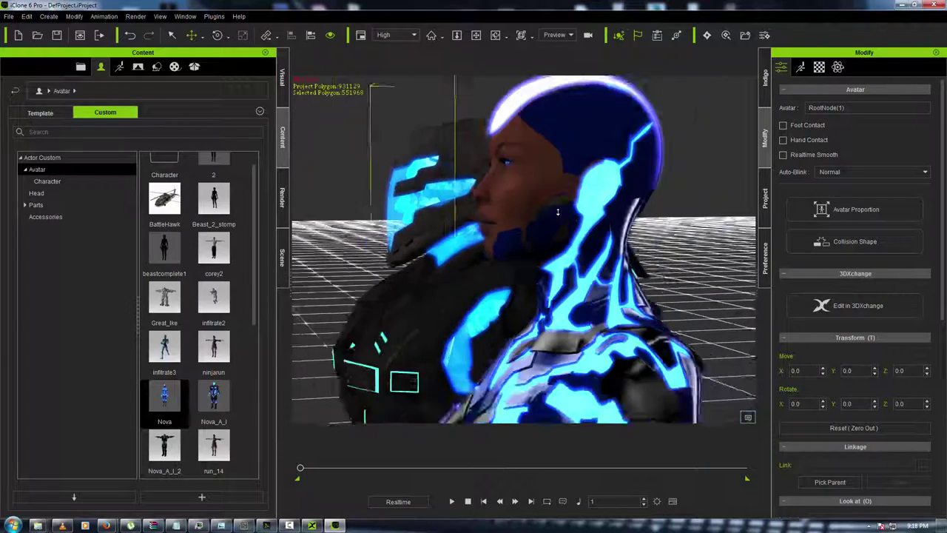
Examine the glow on both armoured figures' helmets, chests and arms close up, and compare them with Nova from a distance.
scroll(558, 212, "down", 4)
right_click_drag(543, 306, 769, 294)
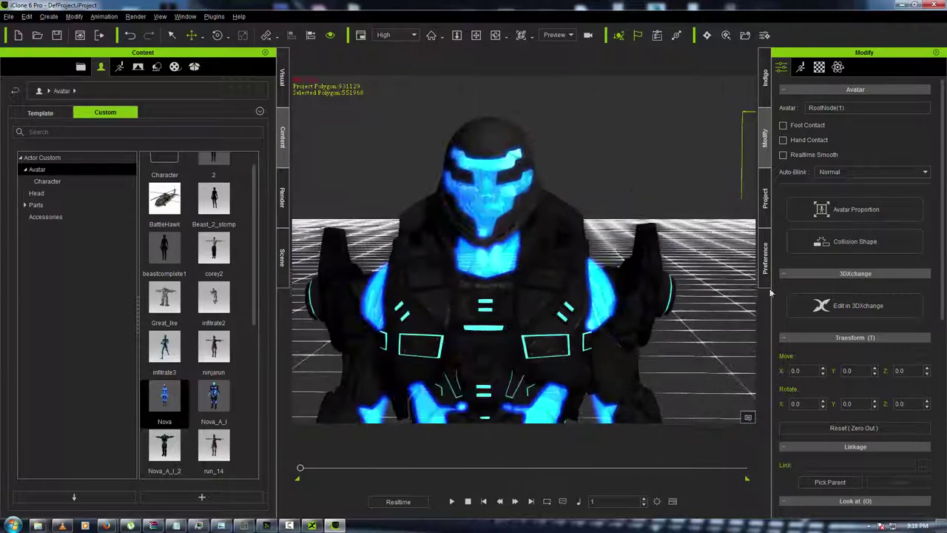
right_click_drag(562, 285, 598, 247)
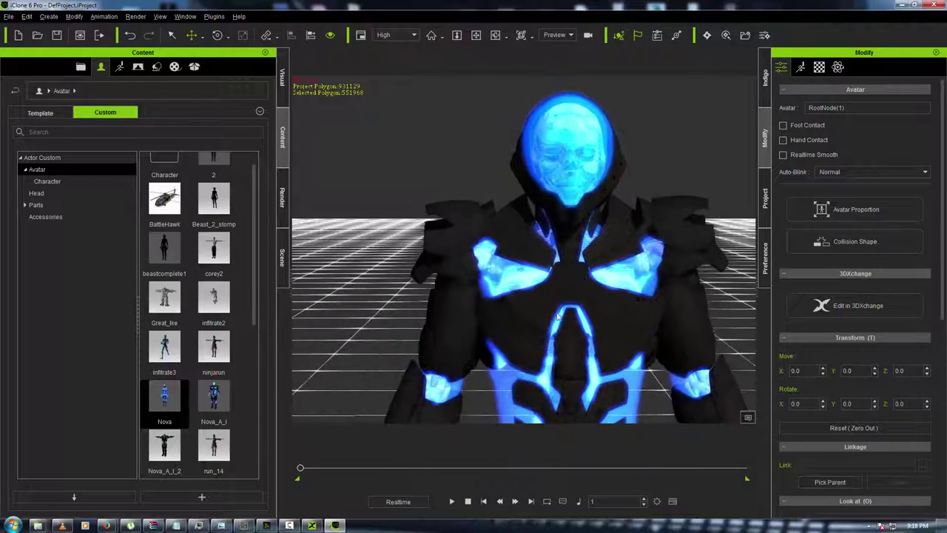
right_click_drag(558, 316, 580, 253)
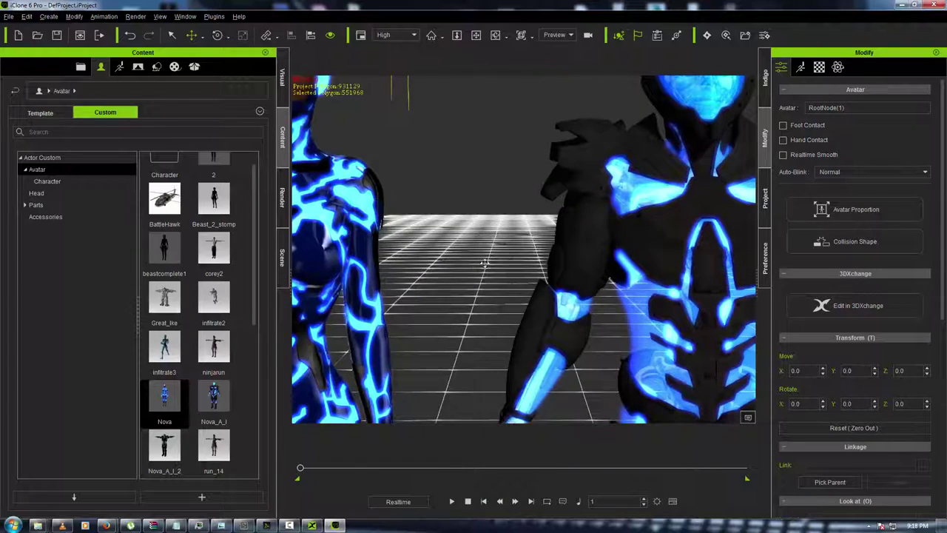
right_click_drag(484, 263, 467, 273)
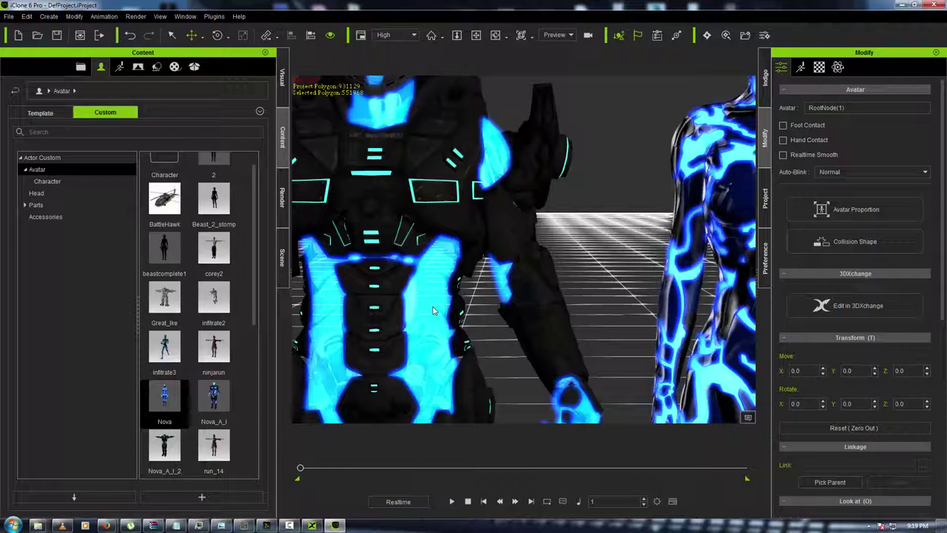
scroll(548, 311, "down", 8)
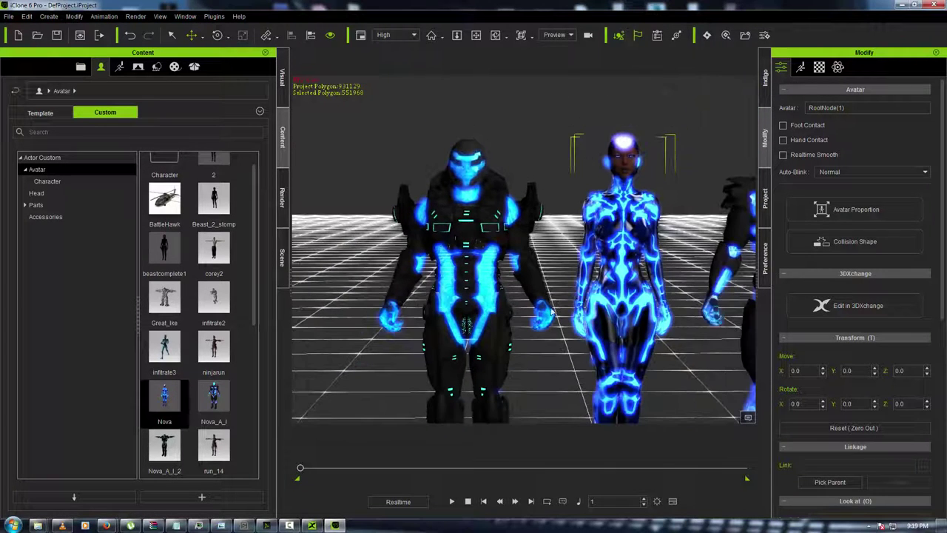